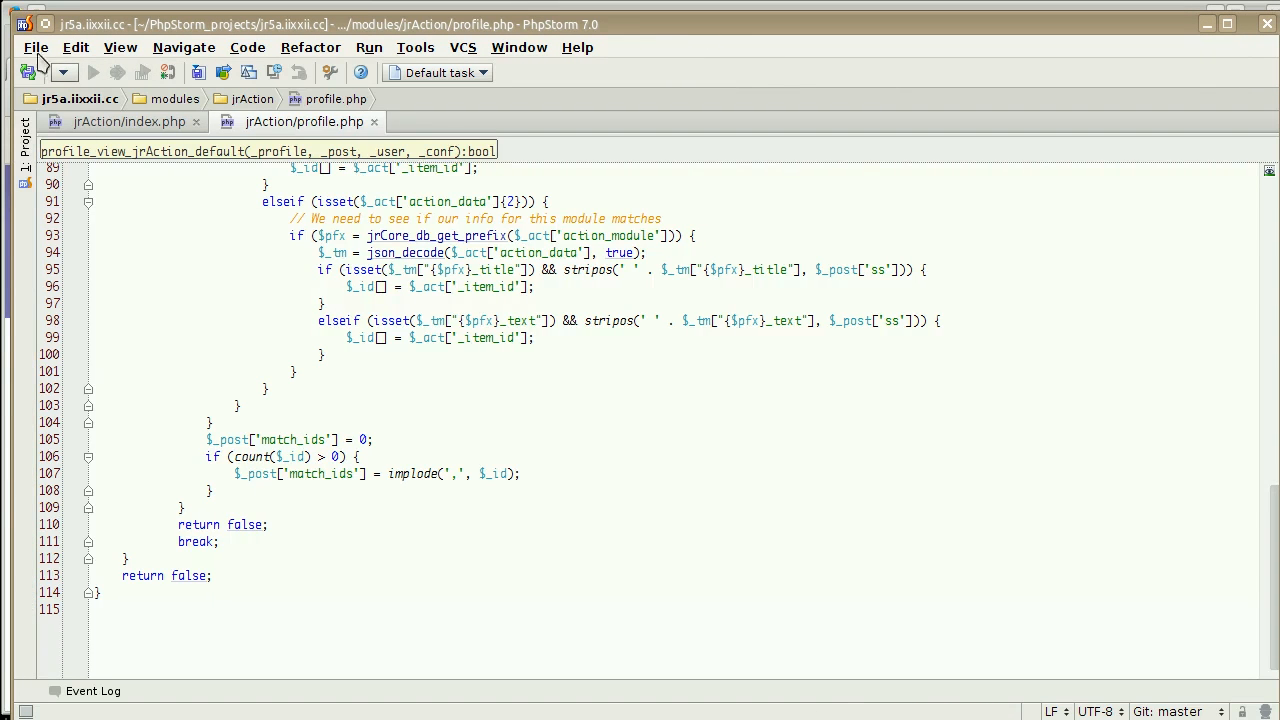
Start opening a directory as a project and select the PhpStorm_projects folder in the path tree.
{"action": "left_click", "coordinate": [35, 48]}
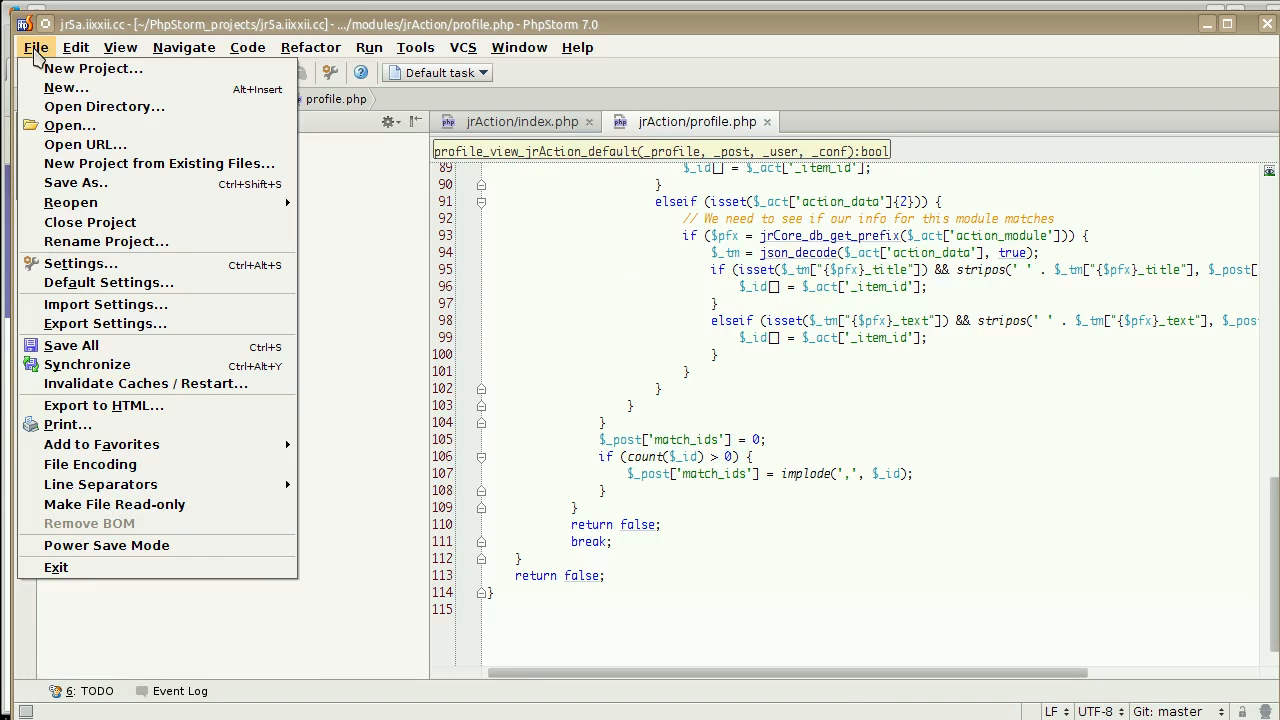
{"action": "left_click", "coordinate": [70, 106]}
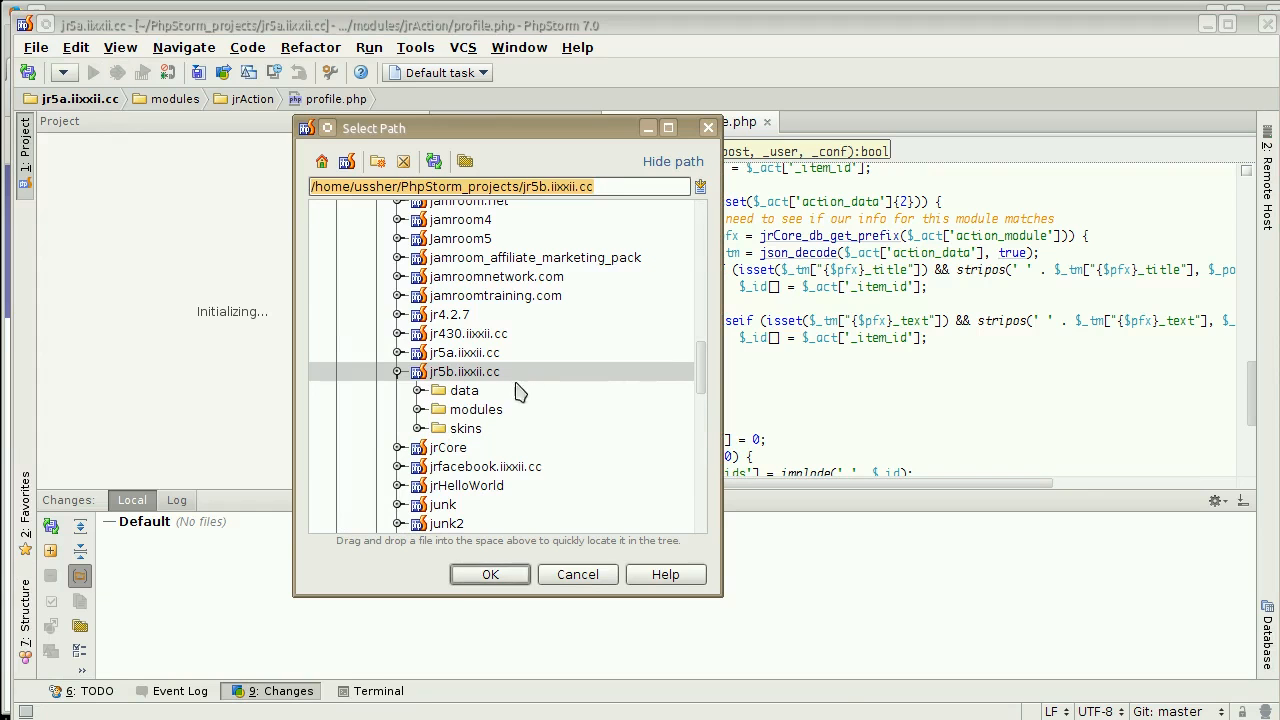
{"action": "left_click", "coordinate": [398, 372]}
{"action": "scroll", "coordinate": [481, 390], "scroll_direction": "up", "scroll_amount": 10}
{"action": "scroll", "coordinate": [481, 390], "scroll_direction": "down", "scroll_amount": 1}
{"action": "scroll", "coordinate": [478, 370], "scroll_direction": "up", "scroll_amount": 2}
{"action": "left_click", "coordinate": [468, 328]}
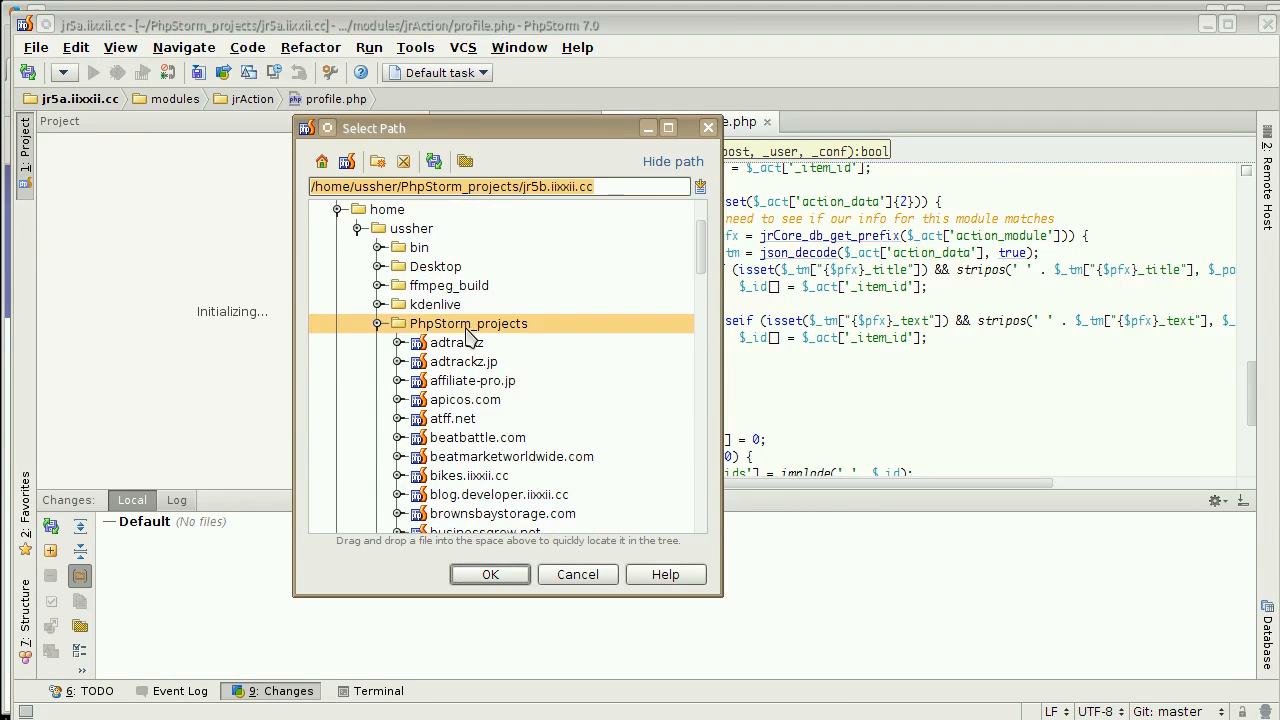
Create a new folder named jr5c.iixxii.cc inside PhpStorm_projects and open it as a project in this window.
{"action": "right_click", "coordinate": [470, 332]}
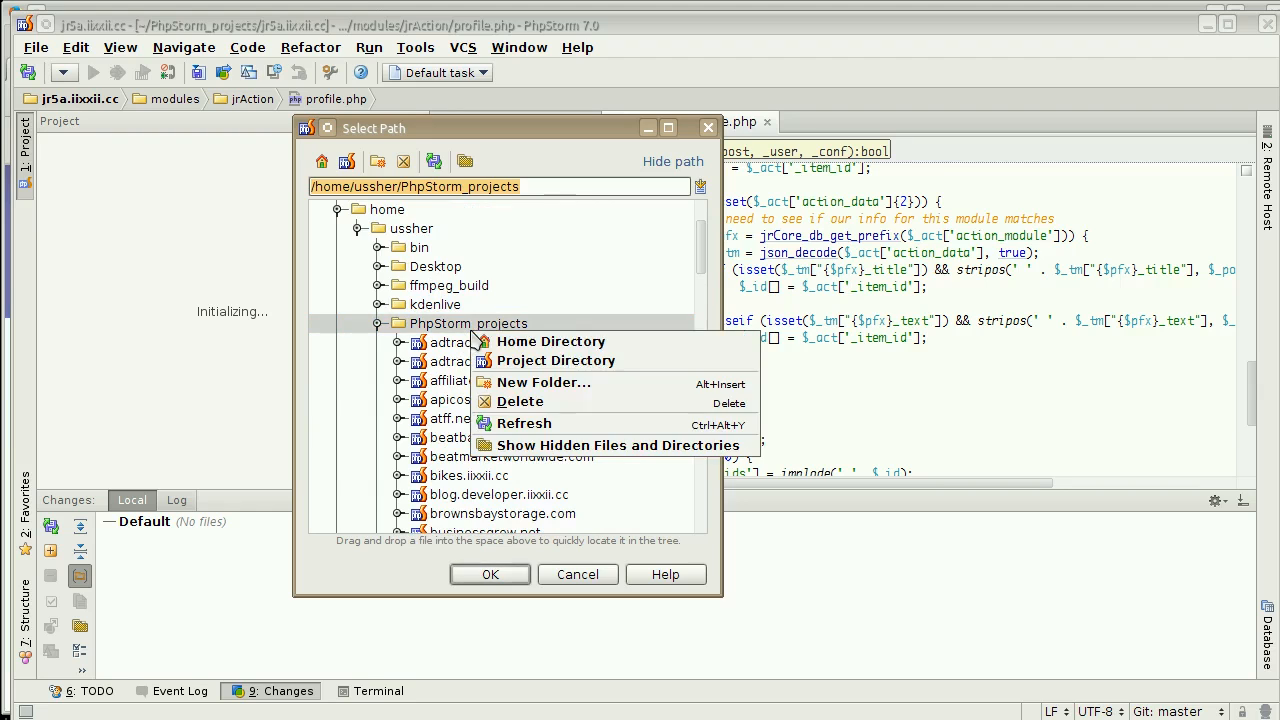
{"action": "left_click", "coordinate": [569, 389]}
{"action": "type", "text": "jr5c"}
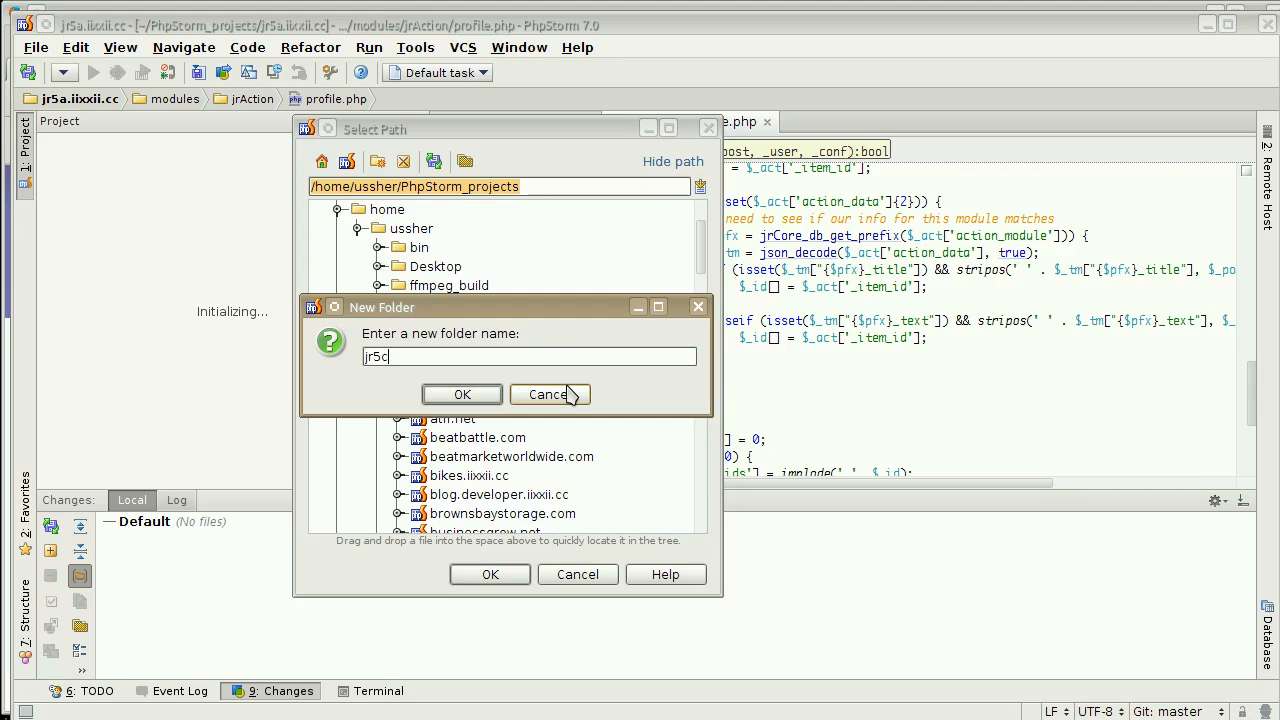
{"action": "type", "text": ".iixxii.cc"}
{"action": "key", "text": "Return"}
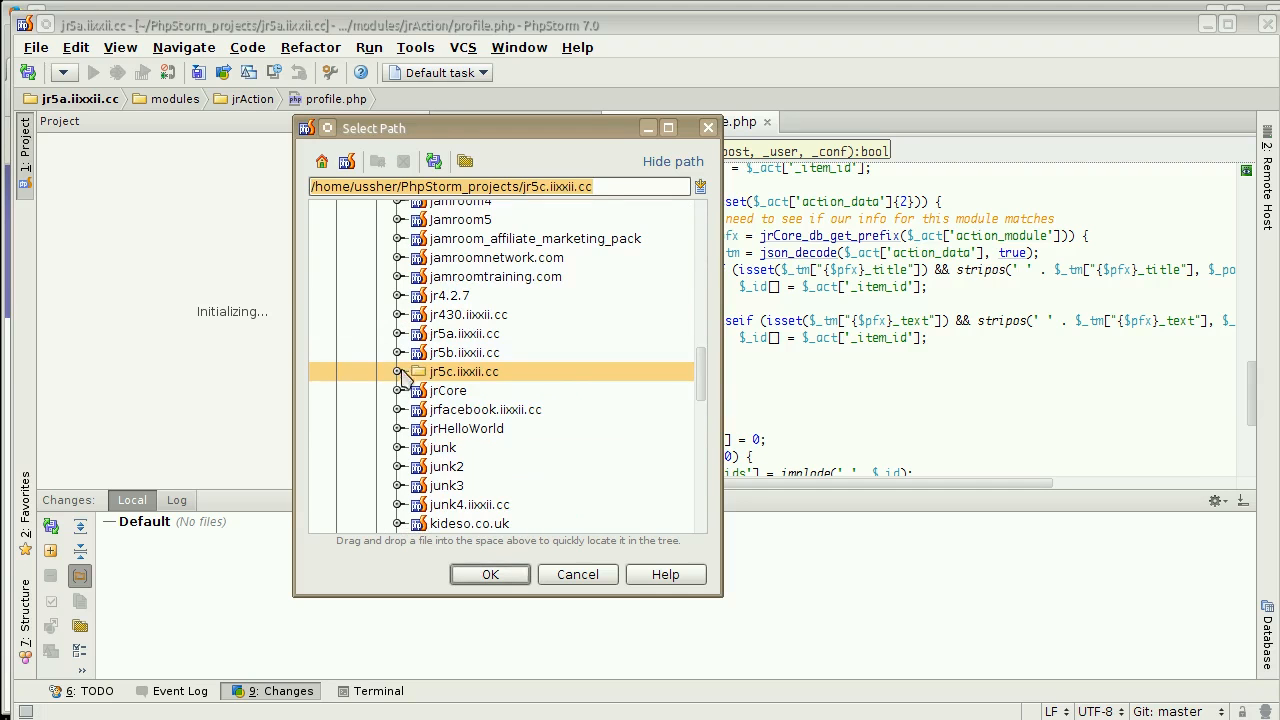
{"action": "left_click", "coordinate": [505, 576]}
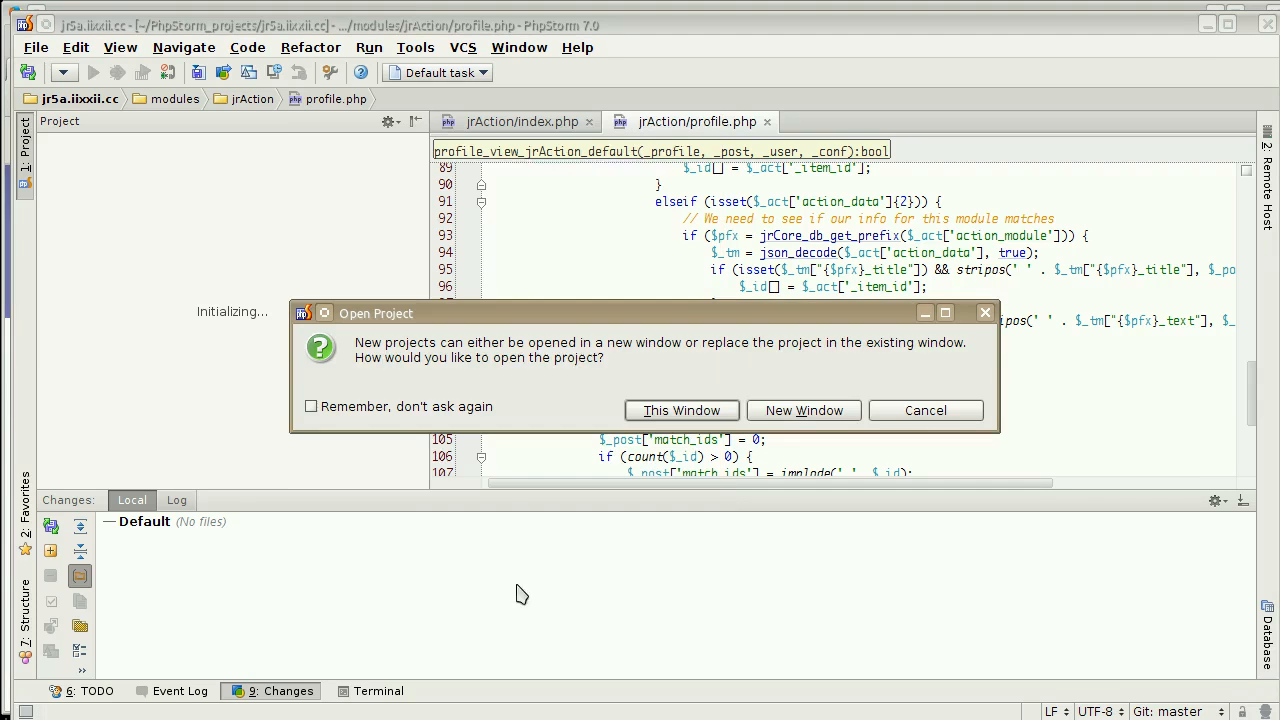
{"action": "left_click", "coordinate": [686, 414]}
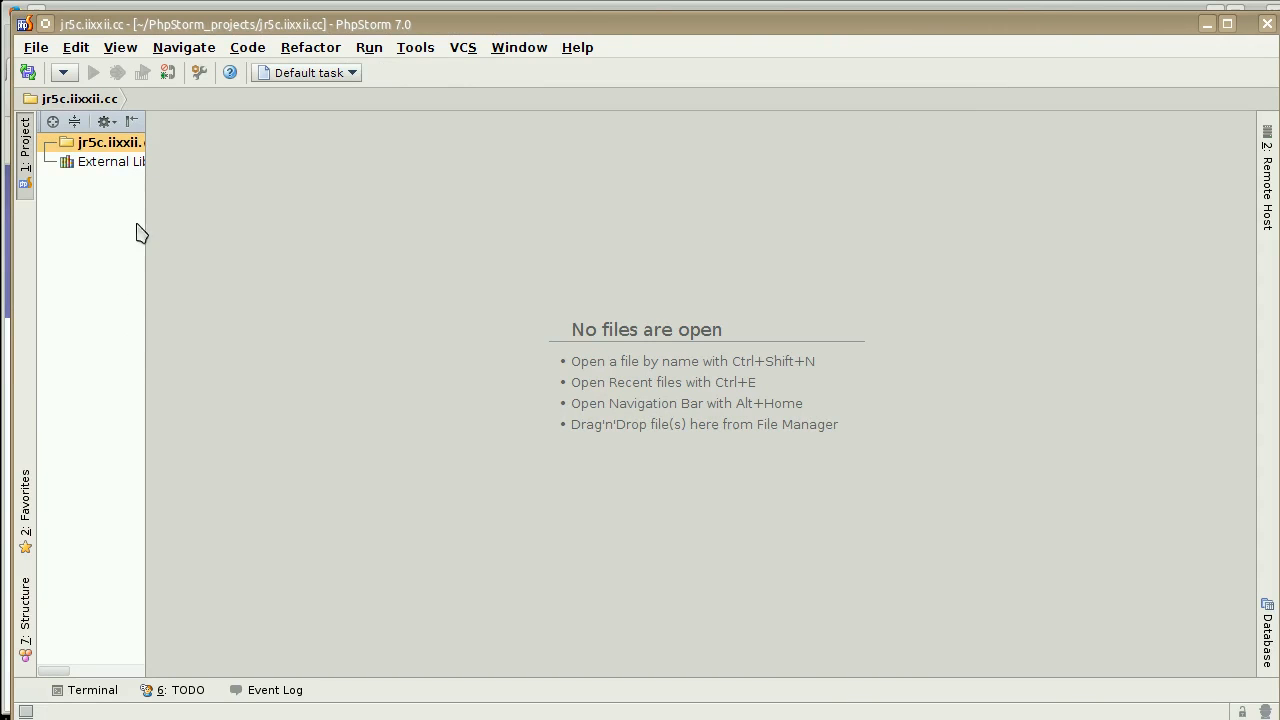
Widen the Project pane, and show the Remote Host pane at a larger width.
{"action": "left_click_drag", "start_coordinate": [143, 229], "coordinate": [229, 231]}
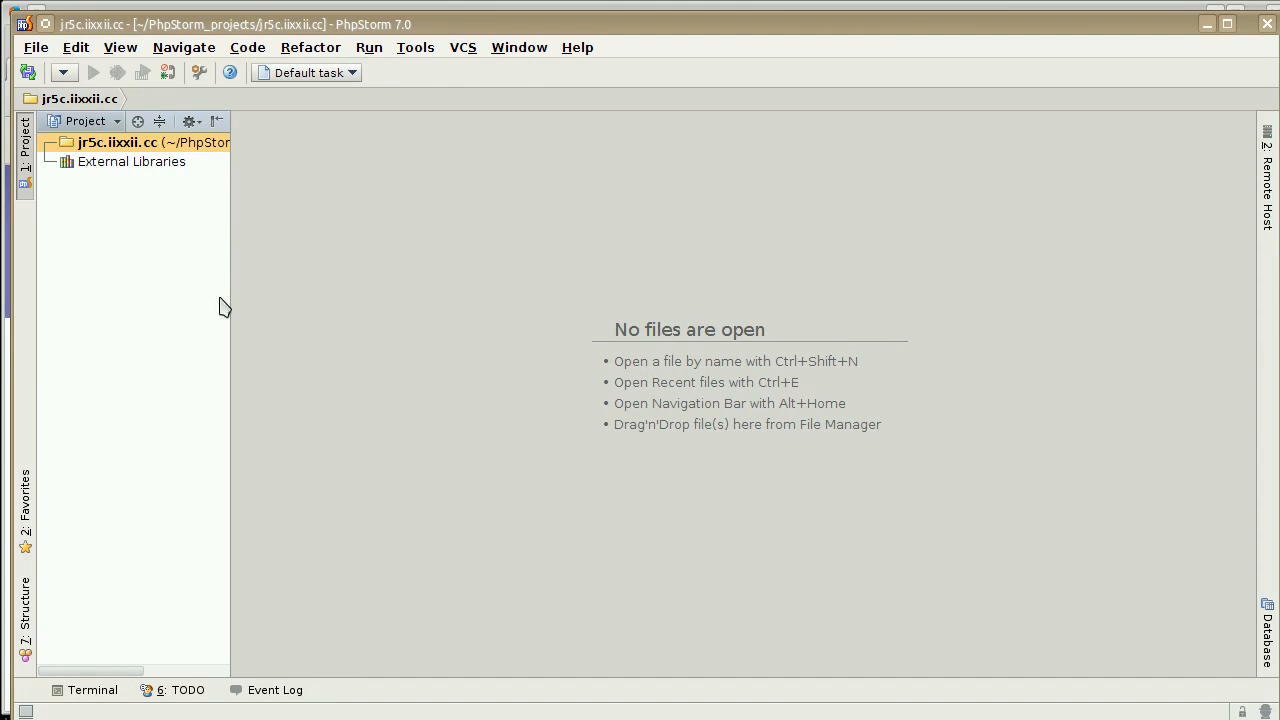
{"action": "left_click", "coordinate": [1266, 185]}
{"action": "left_click_drag", "start_coordinate": [1212, 195], "coordinate": [1031, 188]}
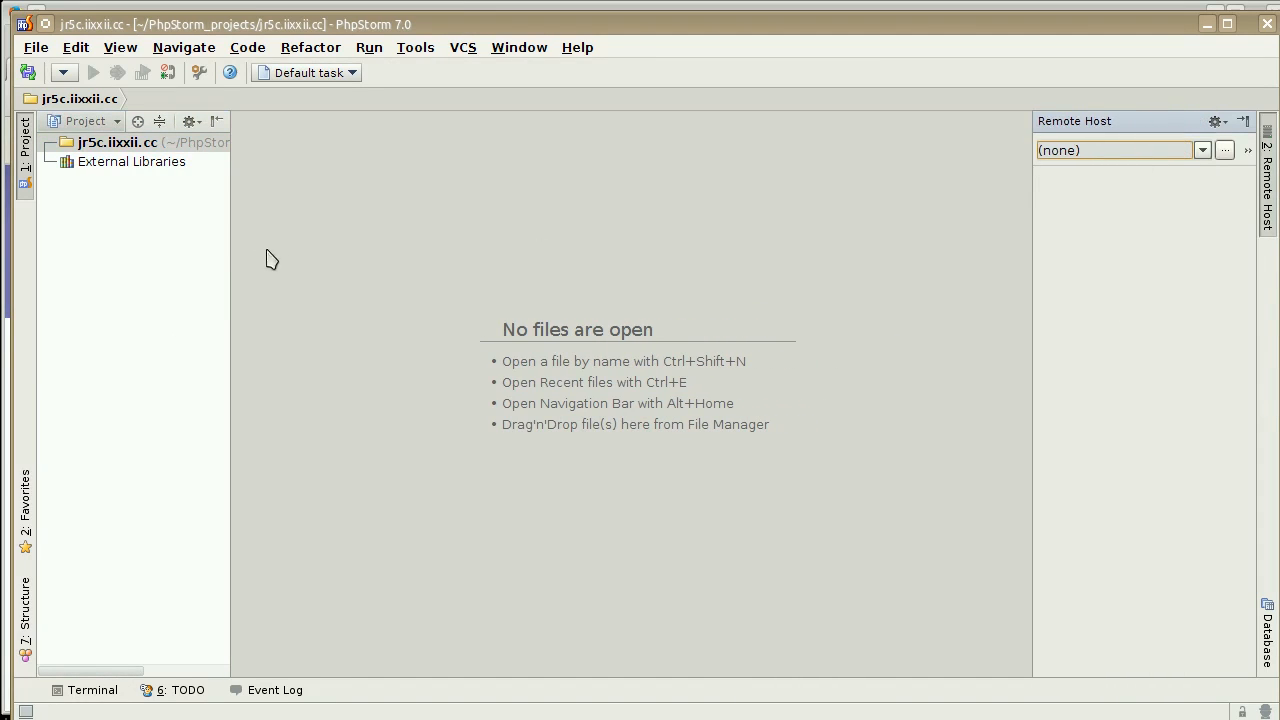
{"action": "left_click_drag", "start_coordinate": [222, 240], "coordinate": [252, 241]}
{"action": "left_click", "coordinate": [200, 249]}
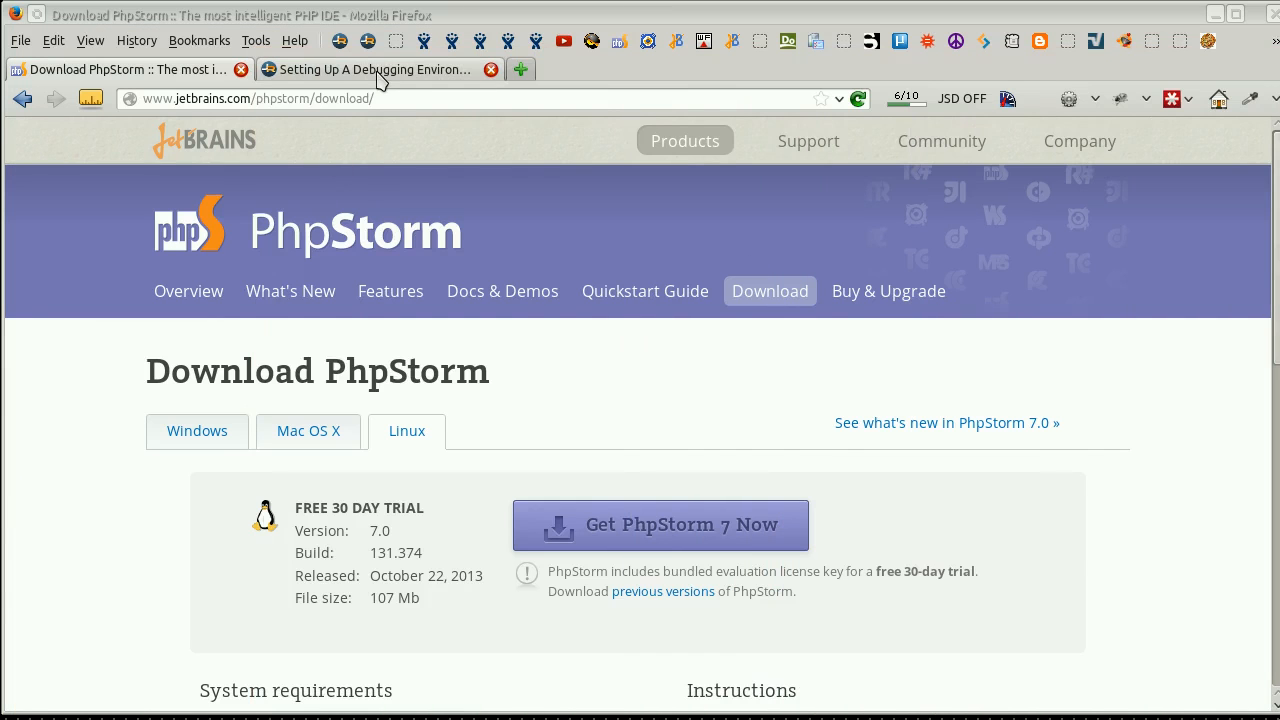
Open jamroom.net in a new browser tab and go to the site's Jamroom 5 Download page.
{"action": "left_click", "coordinate": [390, 70]}
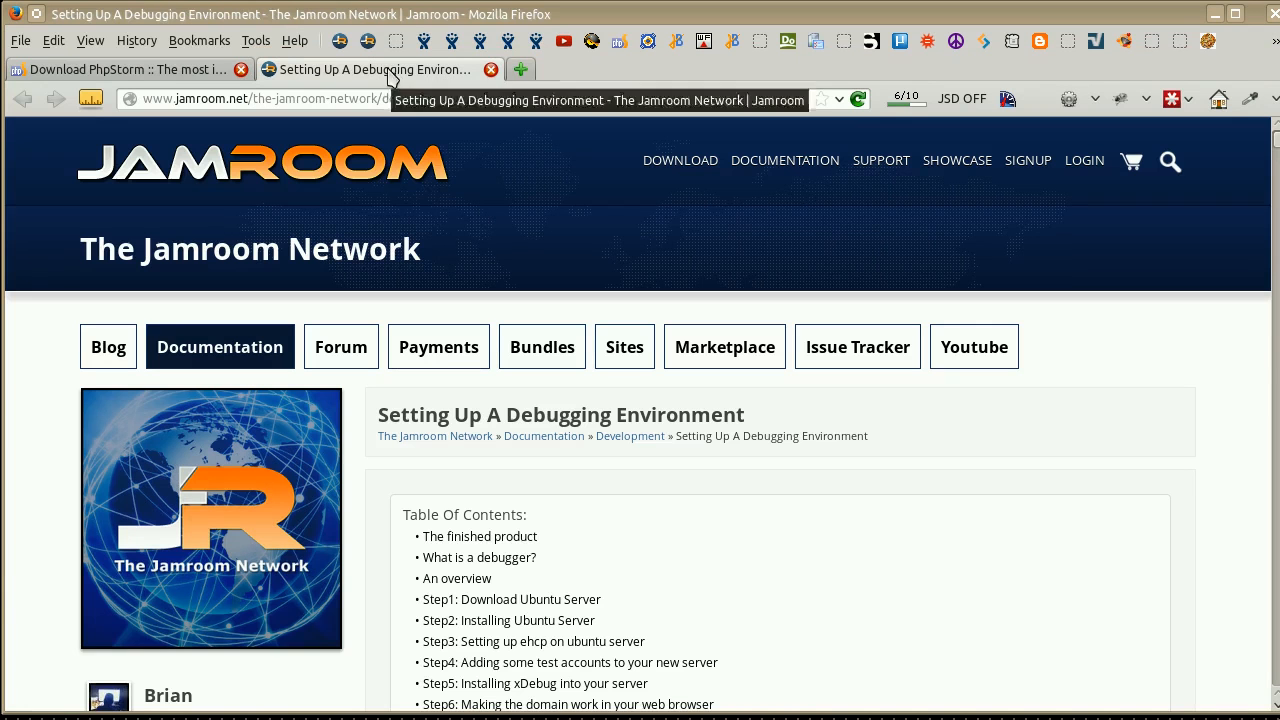
{"action": "left_click", "coordinate": [520, 70]}
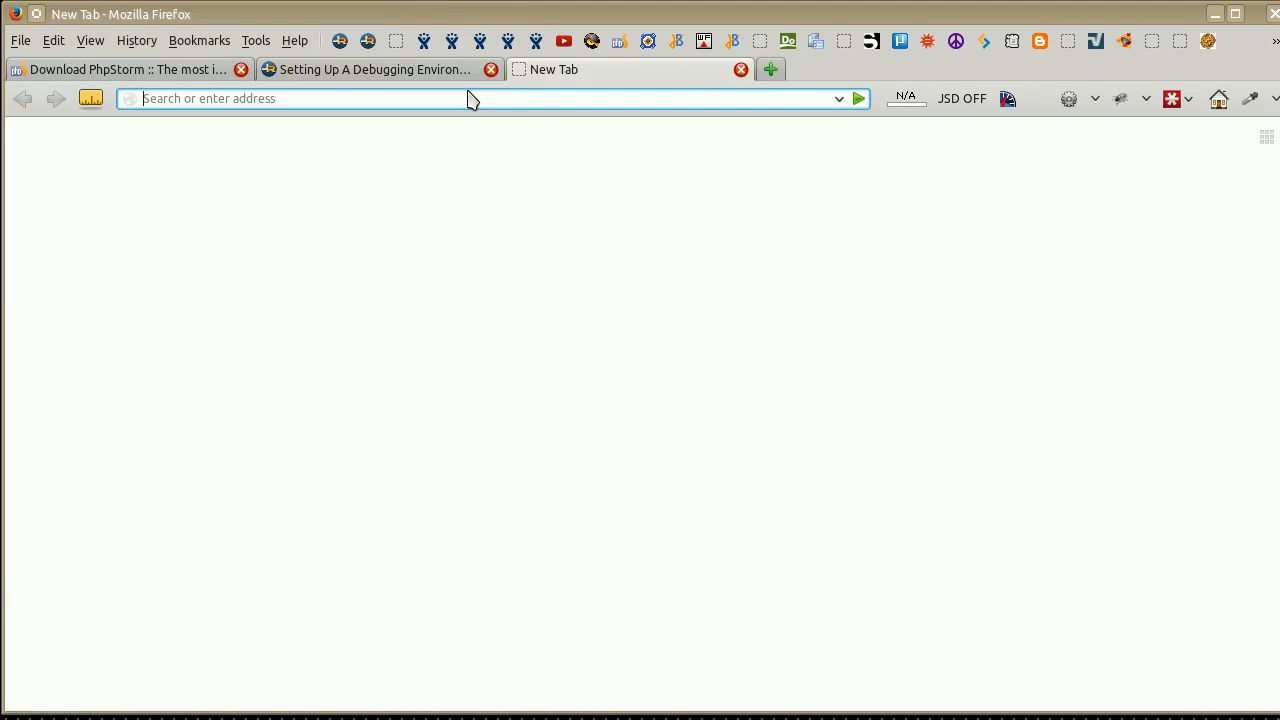
{"action": "type", "text": "jamroom"}
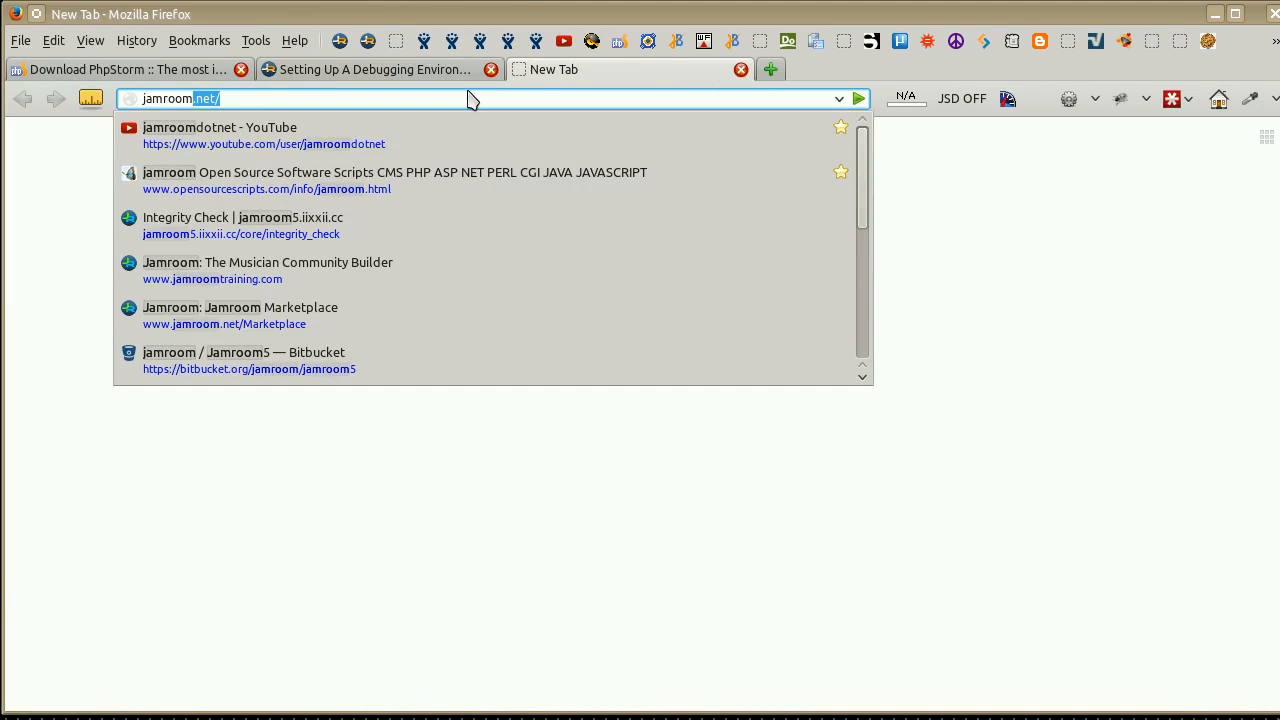
{"action": "key", "text": "Return"}
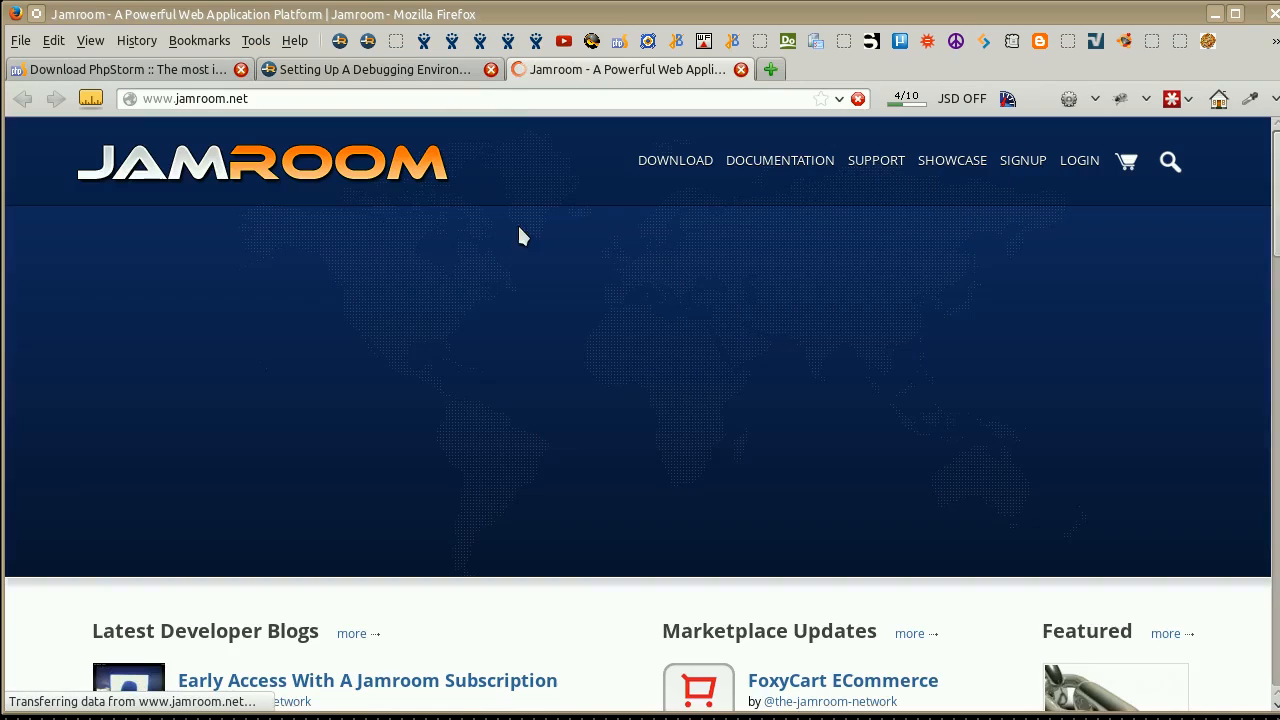
{"action": "left_click", "coordinate": [686, 162]}
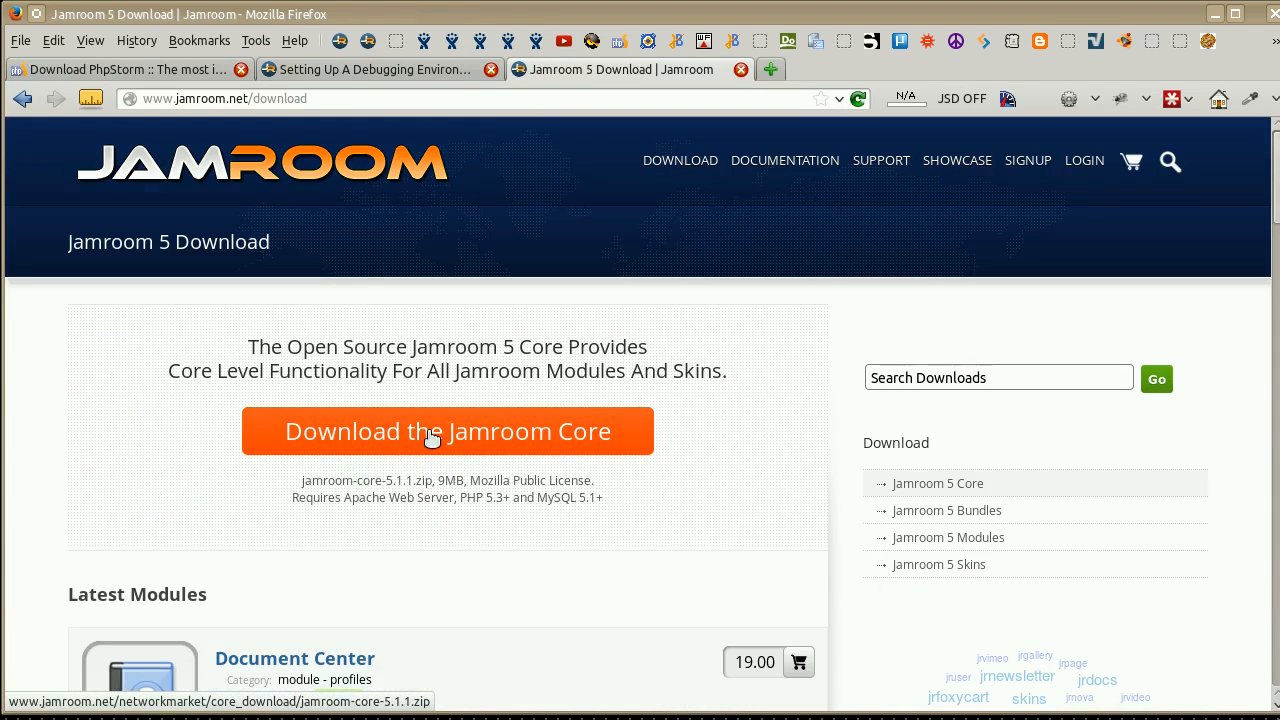
Download the Jamroom Core and save it as jamroom-core-5.1.1.zip in the downloads/jamroom/5.1.1 folder.
{"action": "left_click", "coordinate": [432, 438]}
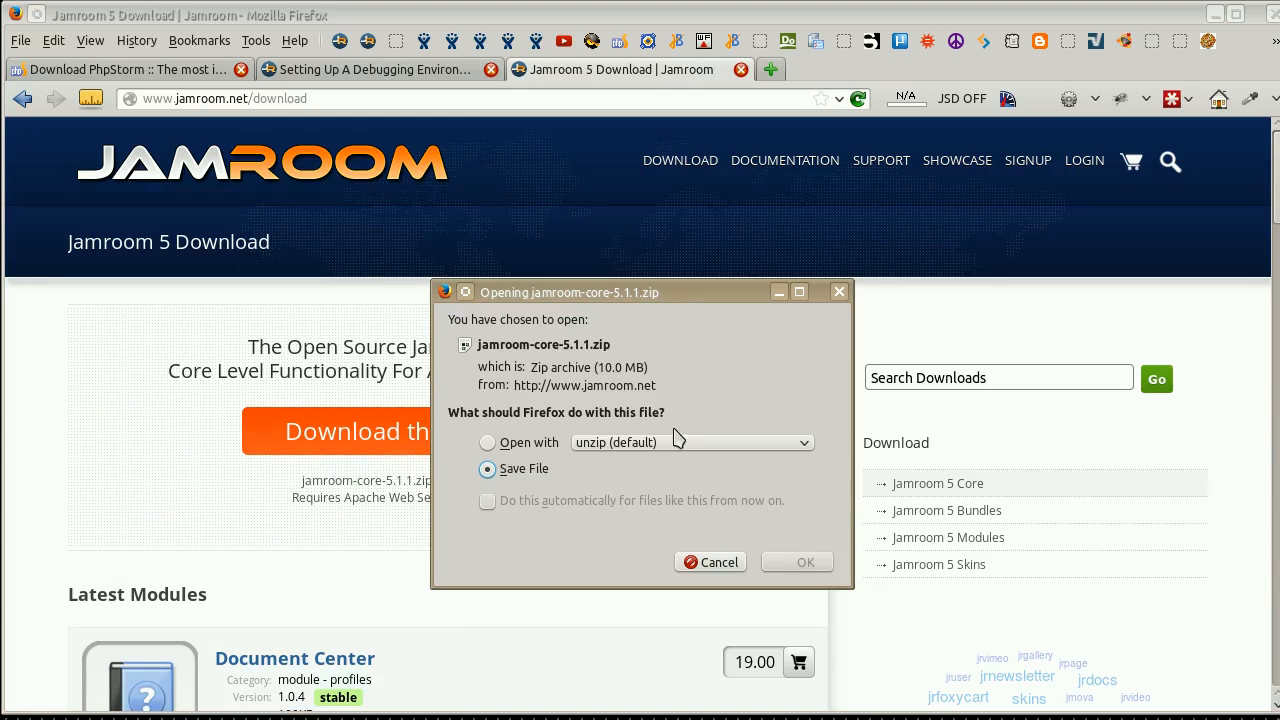
{"action": "left_click", "coordinate": [812, 564]}
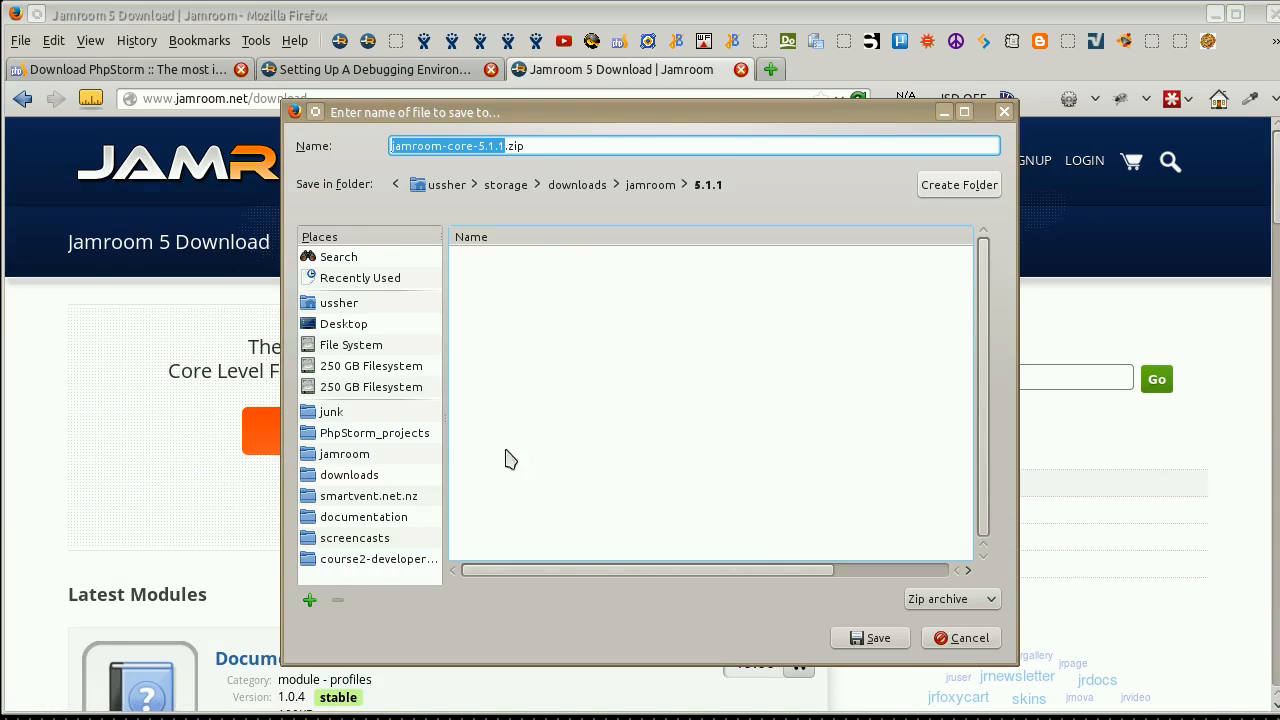
{"action": "left_click", "coordinate": [872, 638]}
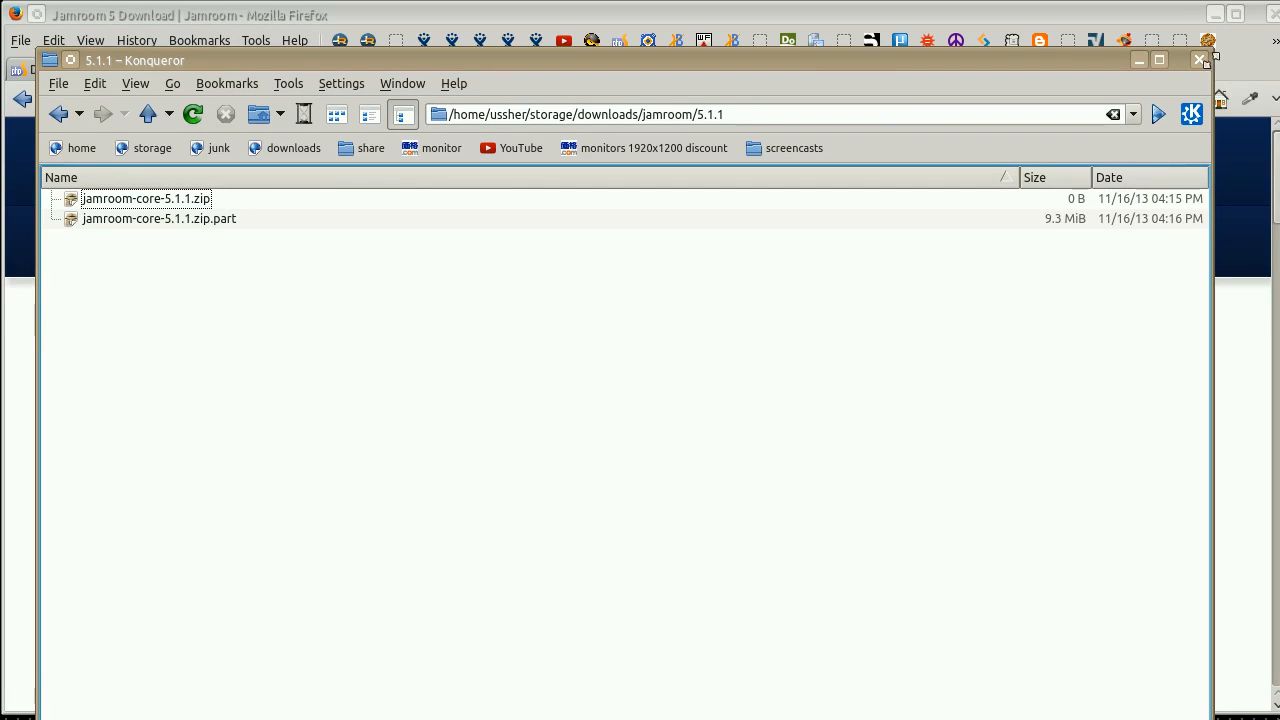
Resize and reposition the file manager window, and extract jamroom-core-5.1.1.zip in place with an autodetected subfolder.
{"action": "left_click_drag", "start_coordinate": [1205, 60], "coordinate": [1232, 422]}
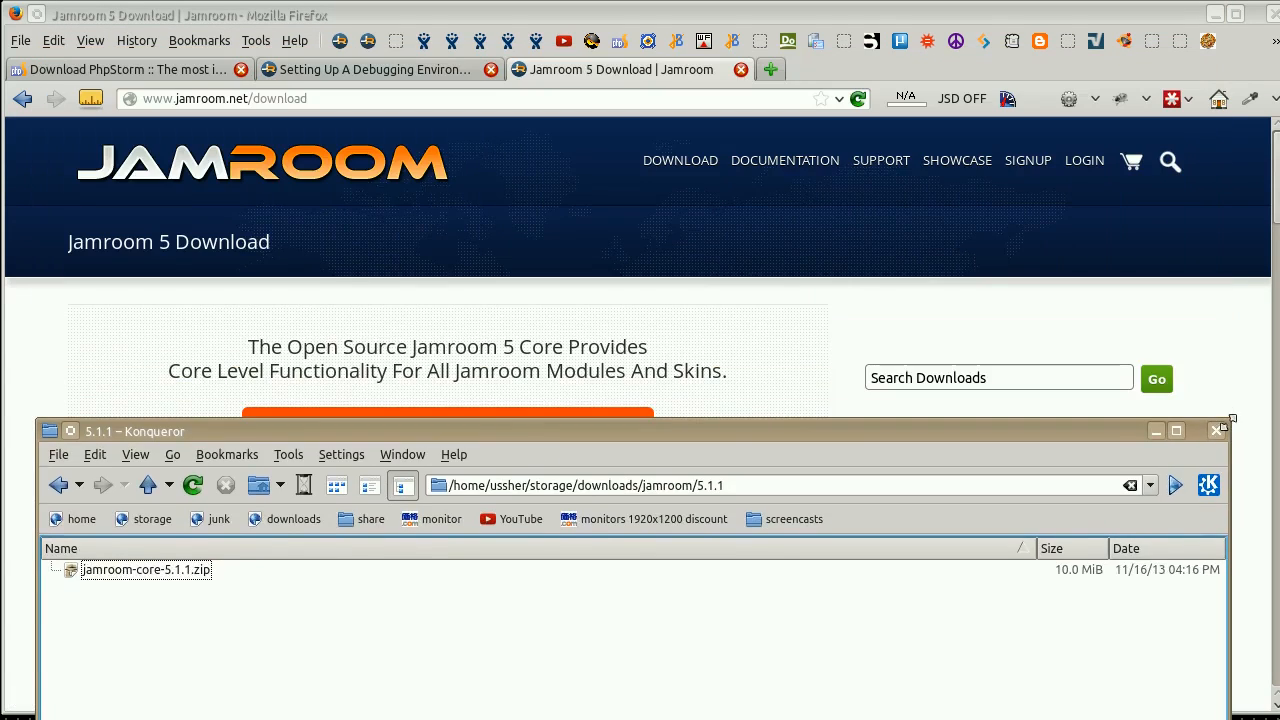
{"action": "left_click_drag", "start_coordinate": [1094, 432], "coordinate": [1080, 113]}
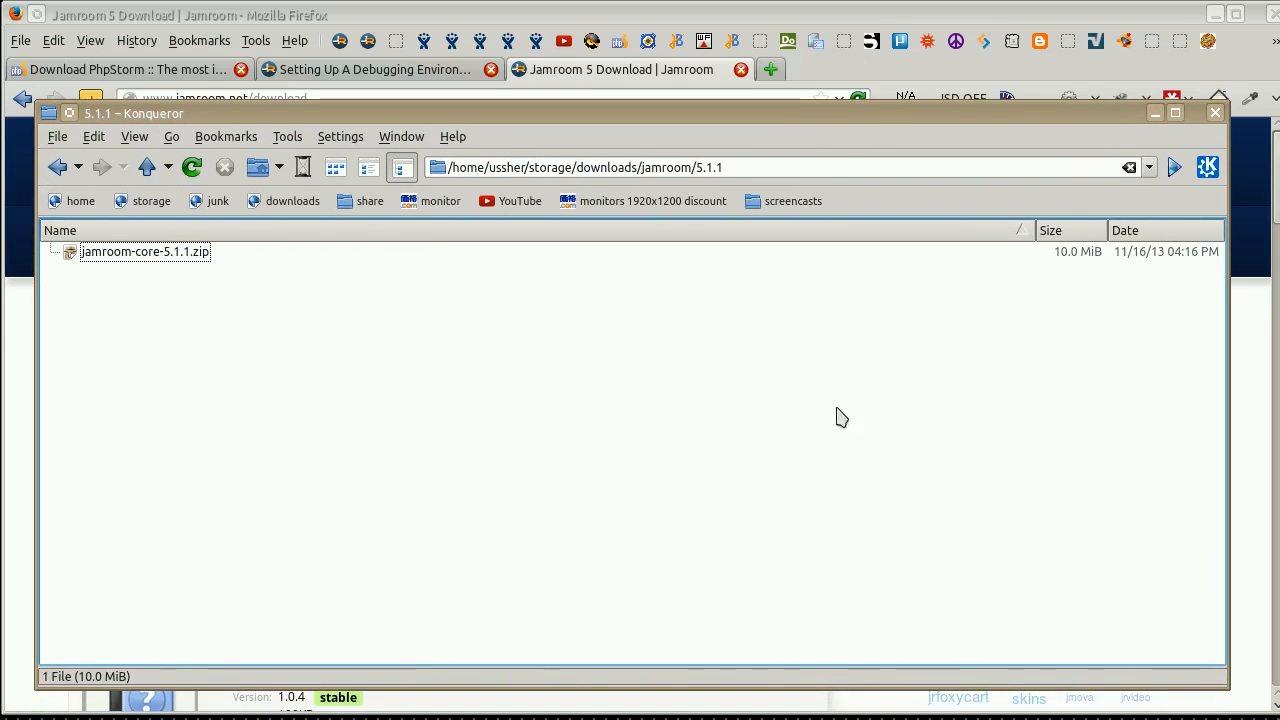
{"action": "right_click", "coordinate": [150, 252]}
{"action": "mouse_move", "coordinate": [272, 522]}
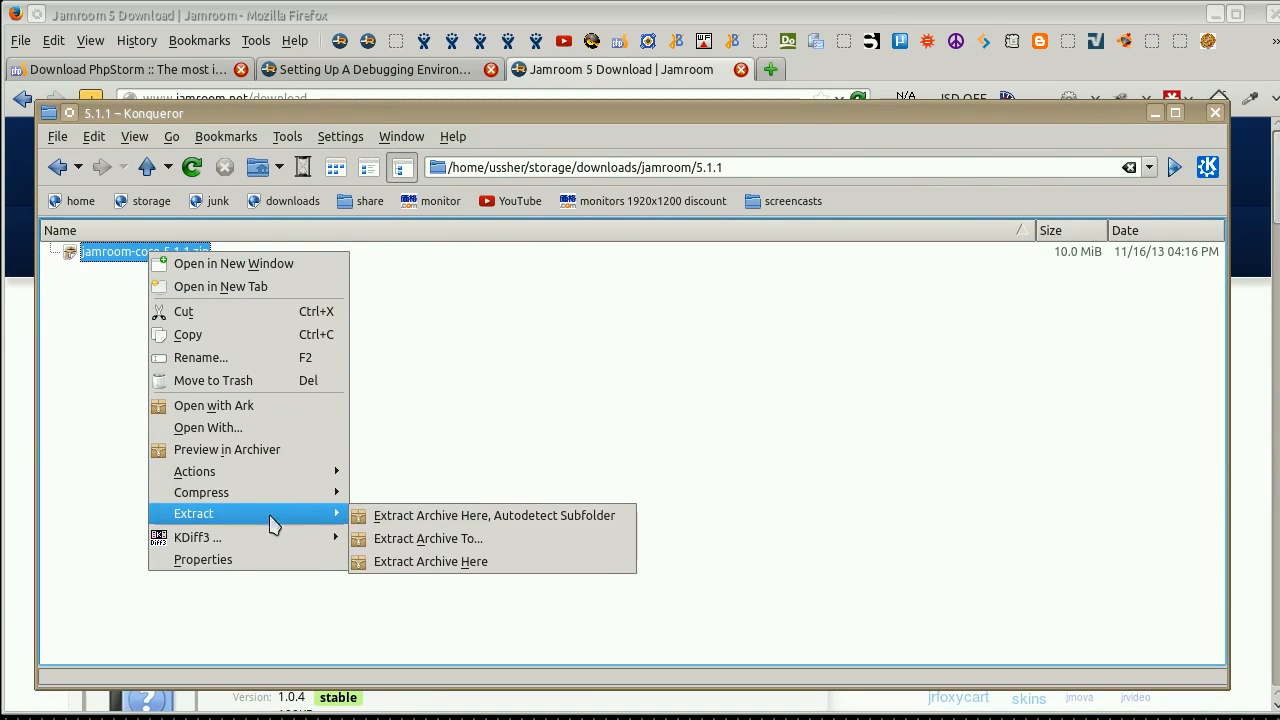
{"action": "left_click", "coordinate": [454, 516]}
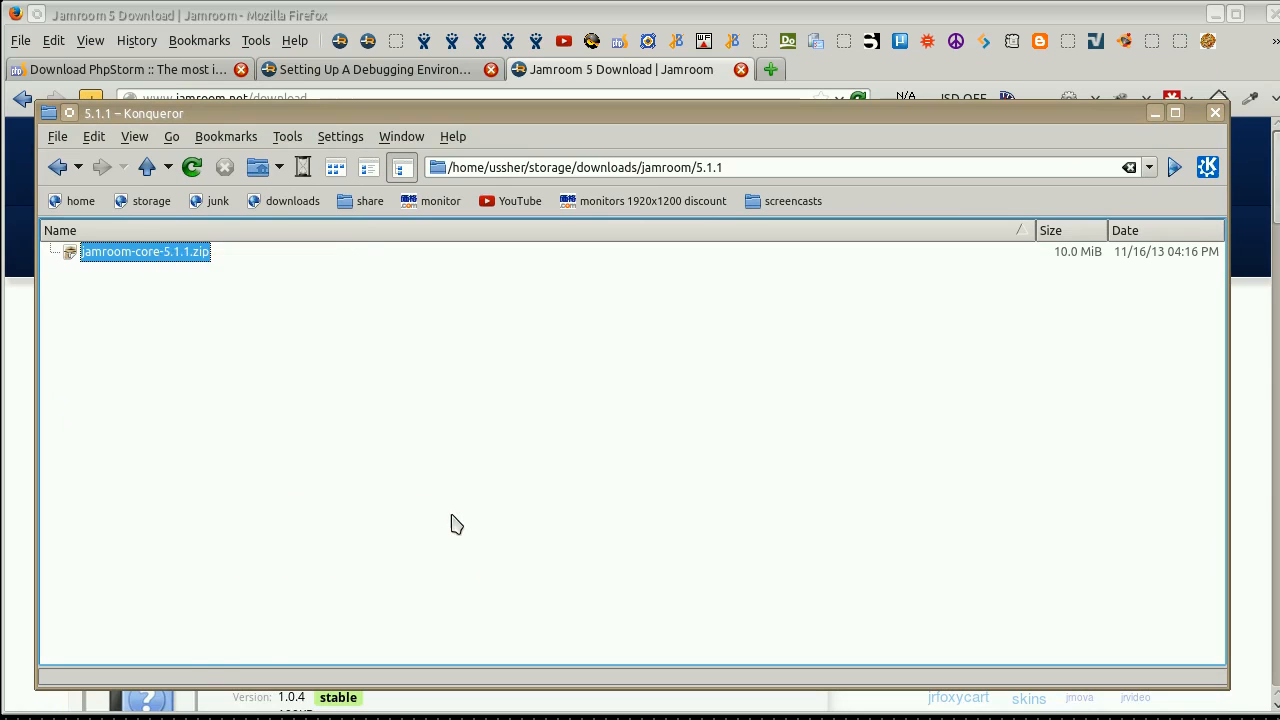
{"action": "left_click", "coordinate": [443, 514]}
Open the extracted jamroom-core-5.1.1 folder and show its hidden files.
{"action": "left_click", "coordinate": [180, 258]}
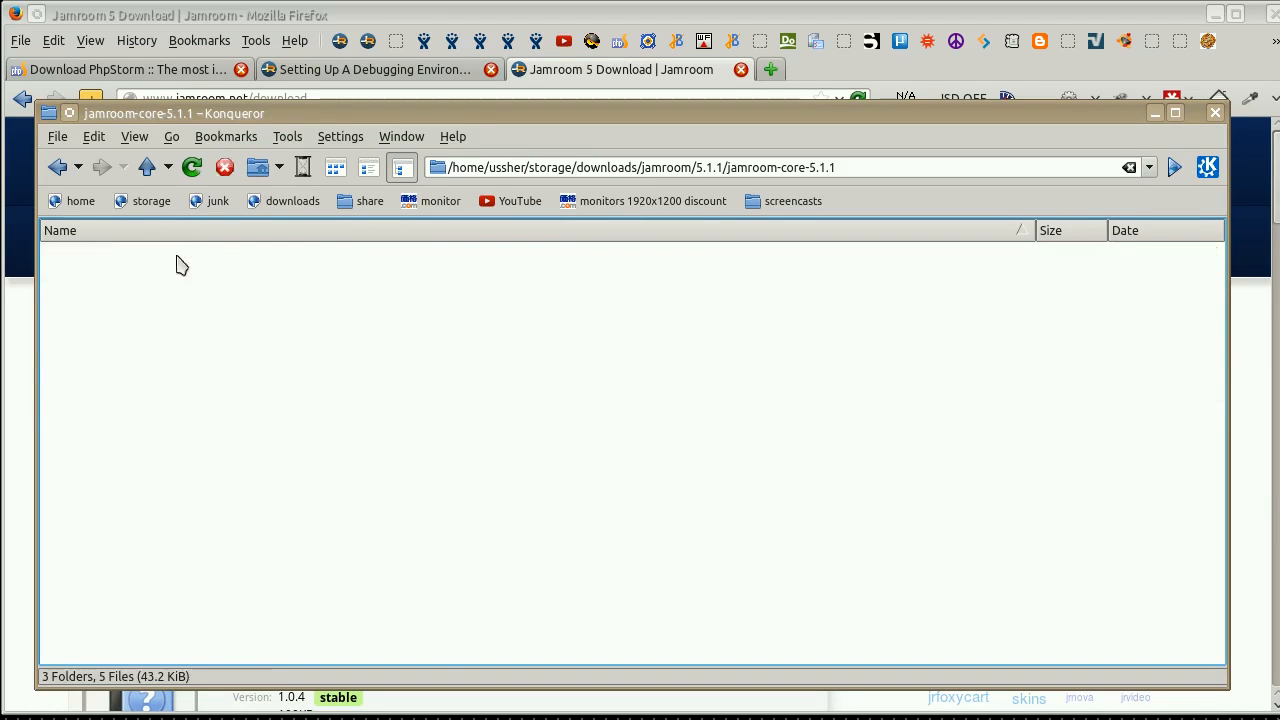
{"action": "double_click", "coordinate": [180, 258]}
{"action": "key", "text": "alt+period"}
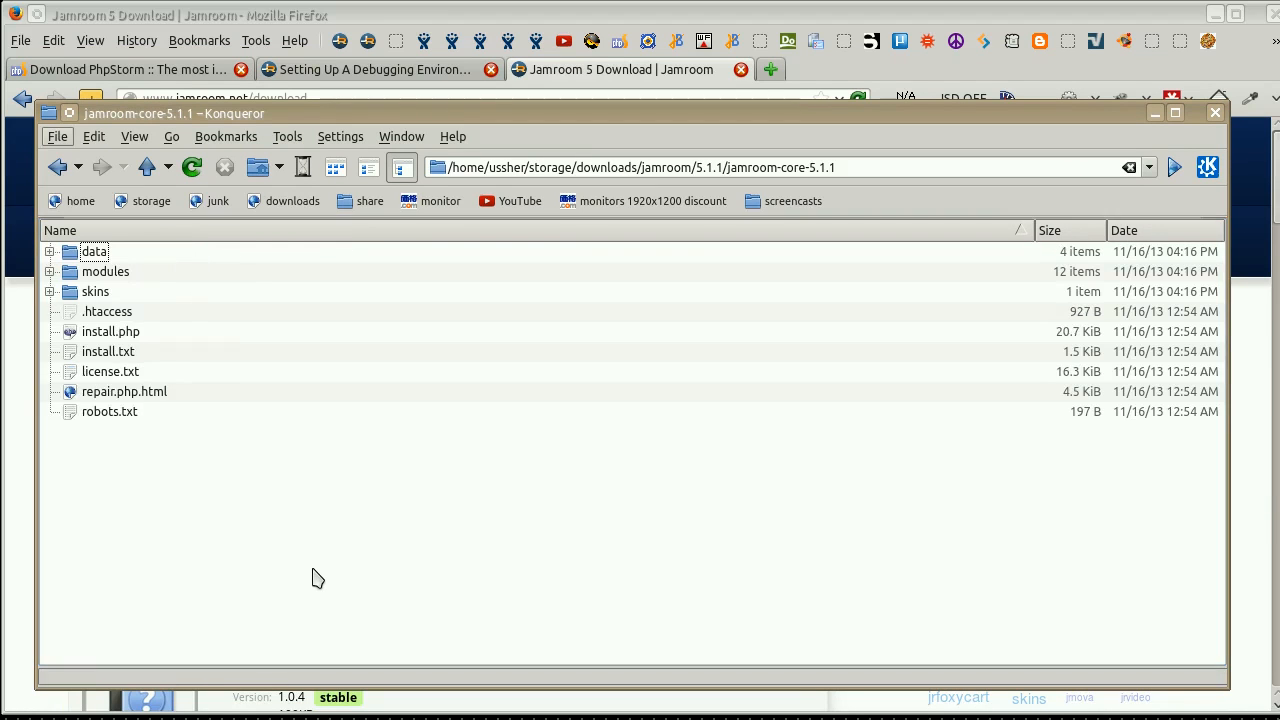
{"action": "left_click", "coordinate": [299, 517]}
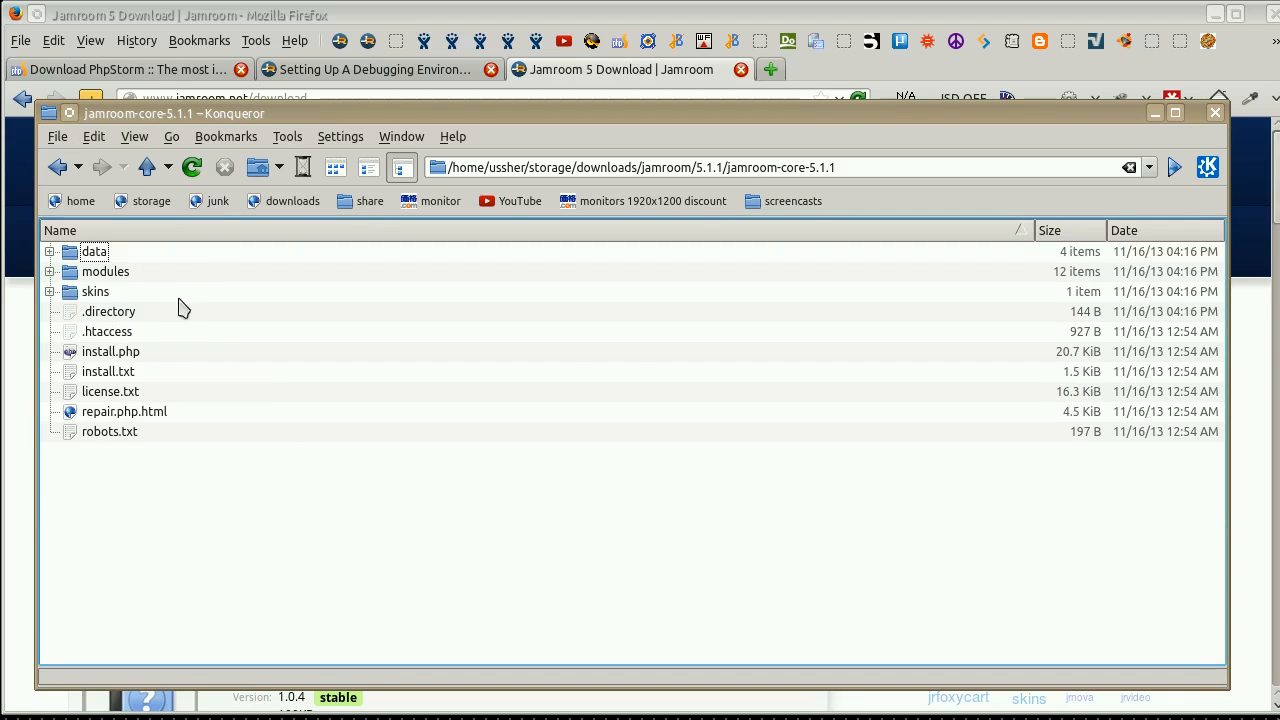
Split the file manager view side by side and show the home folder in the second pane.
{"action": "key", "text": "ctrl+shift+l"}
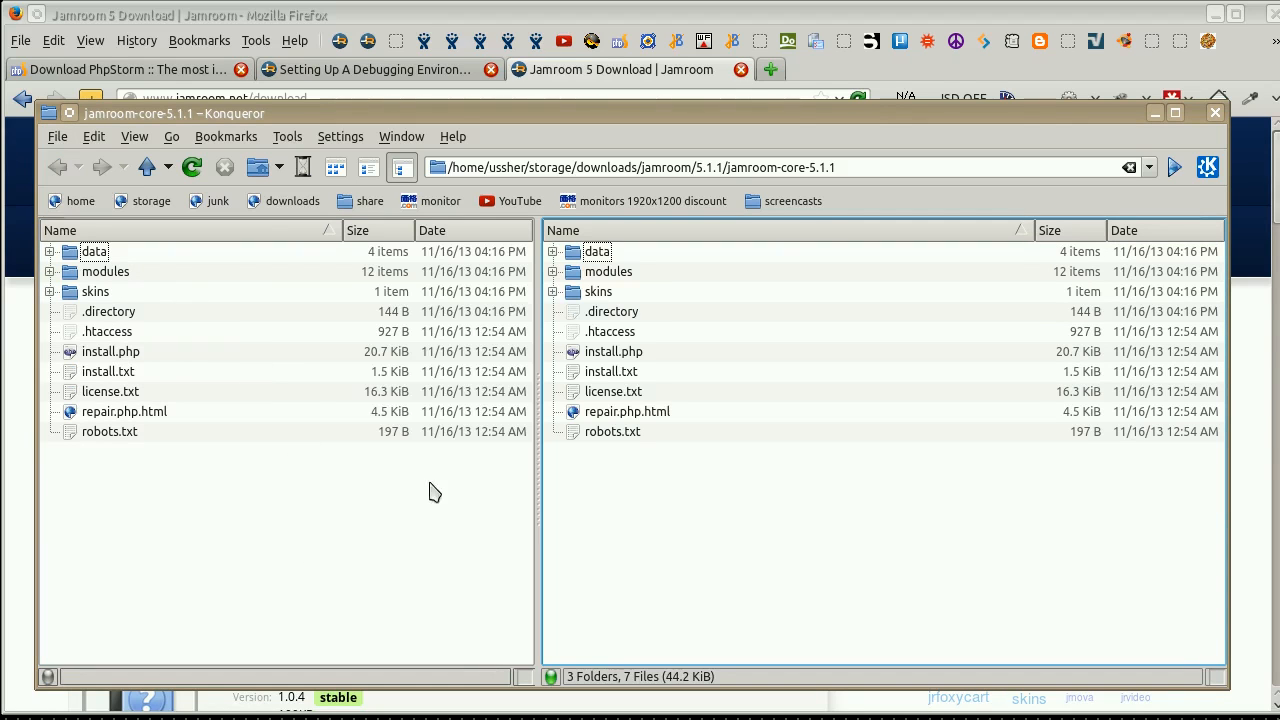
{"action": "left_click", "coordinate": [170, 313]}
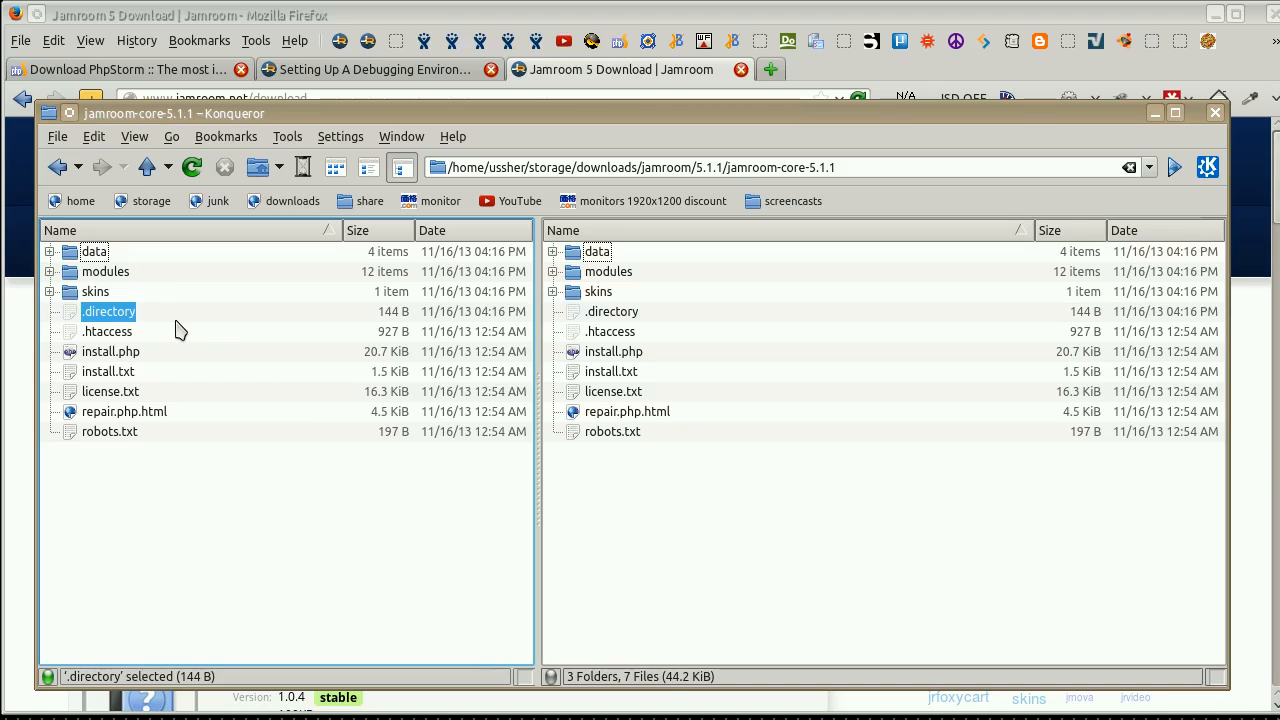
{"action": "left_click", "coordinate": [897, 550]}
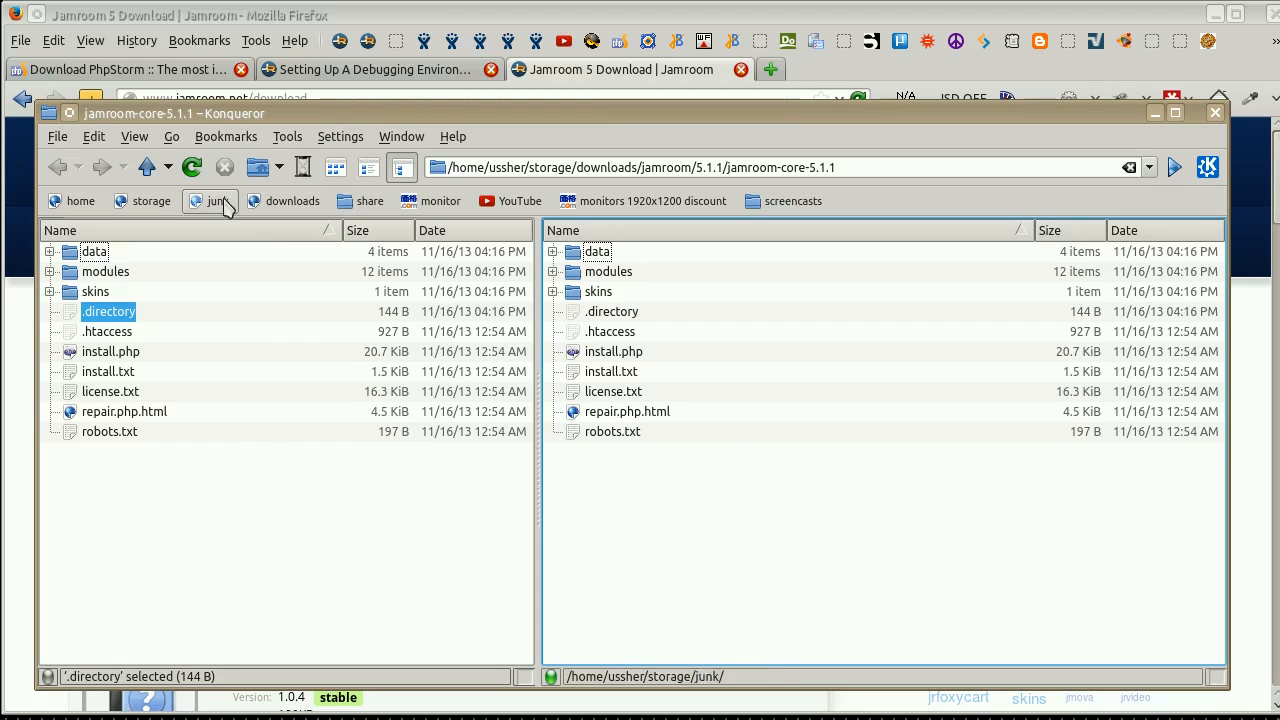
{"action": "left_click", "coordinate": [260, 168]}
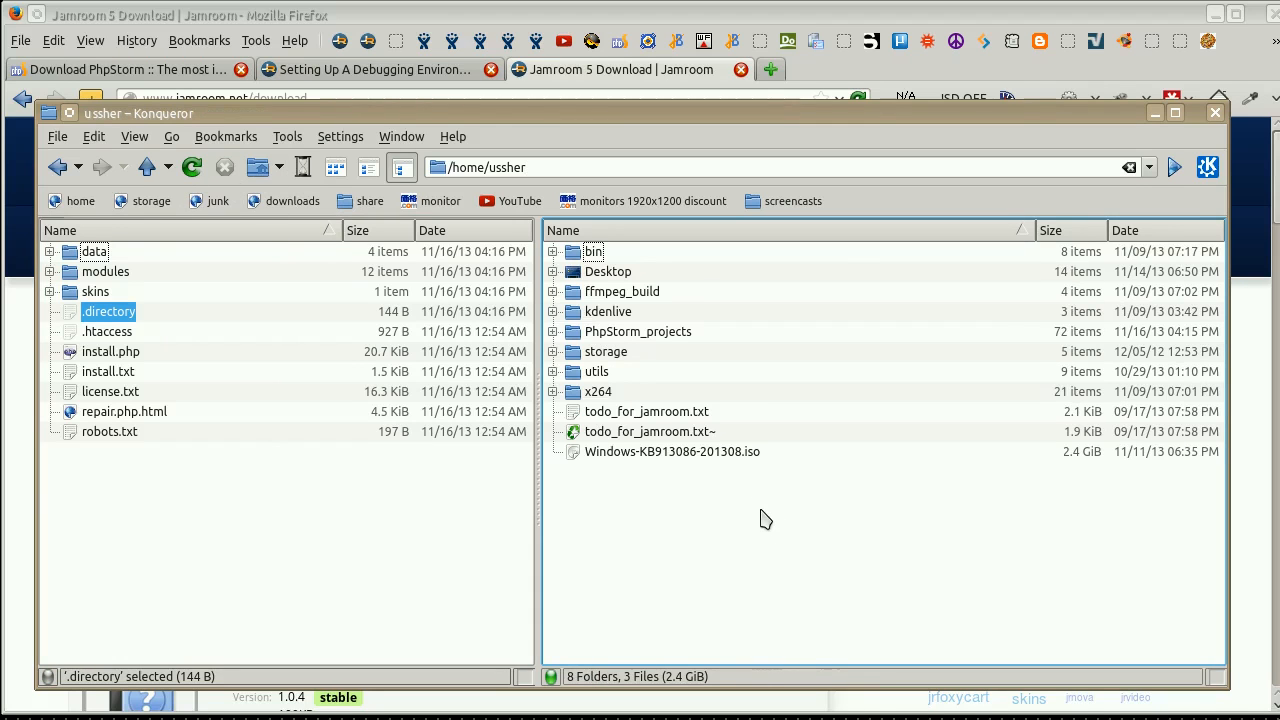
Open PhpStorm_projects/jr5c.iixxii.cc in the second pane and move all the extracted Jamroom core files and folders into it.
{"action": "left_click", "coordinate": [676, 334]}
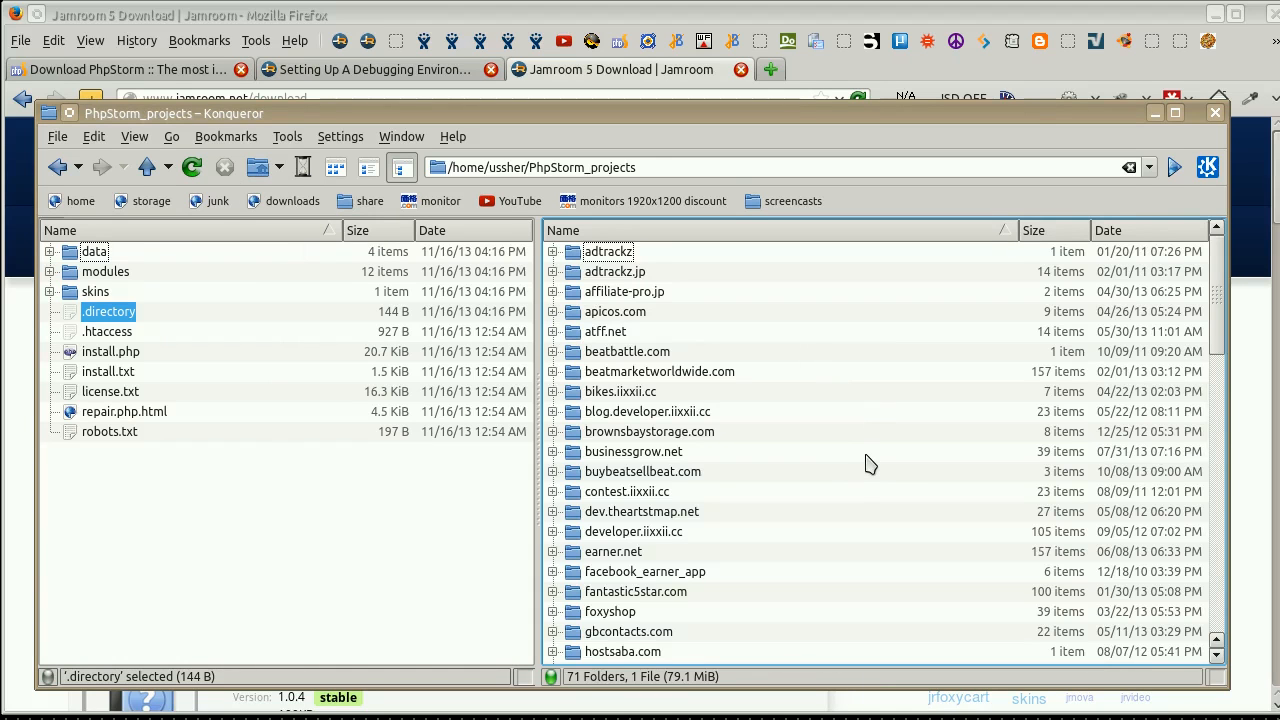
{"action": "scroll", "coordinate": [830, 478], "scroll_direction": "down", "scroll_amount": 10}
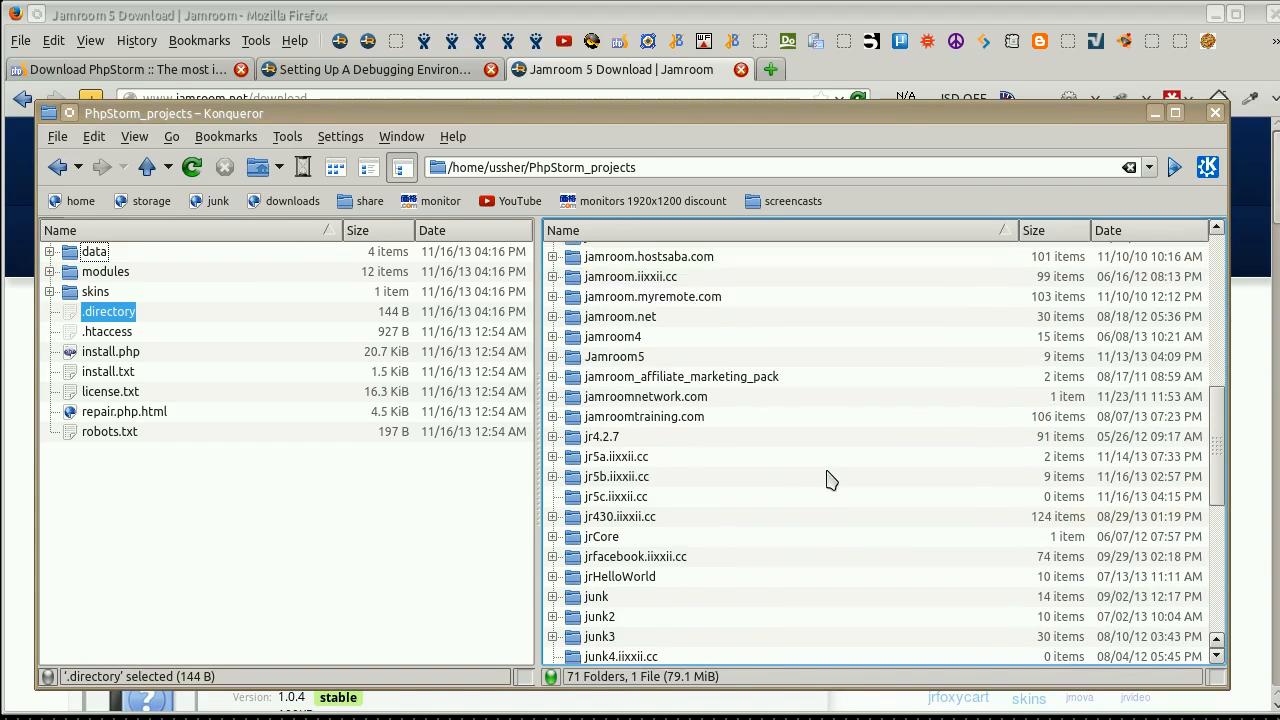
{"action": "scroll", "coordinate": [826, 460], "scroll_direction": "down", "scroll_amount": 2}
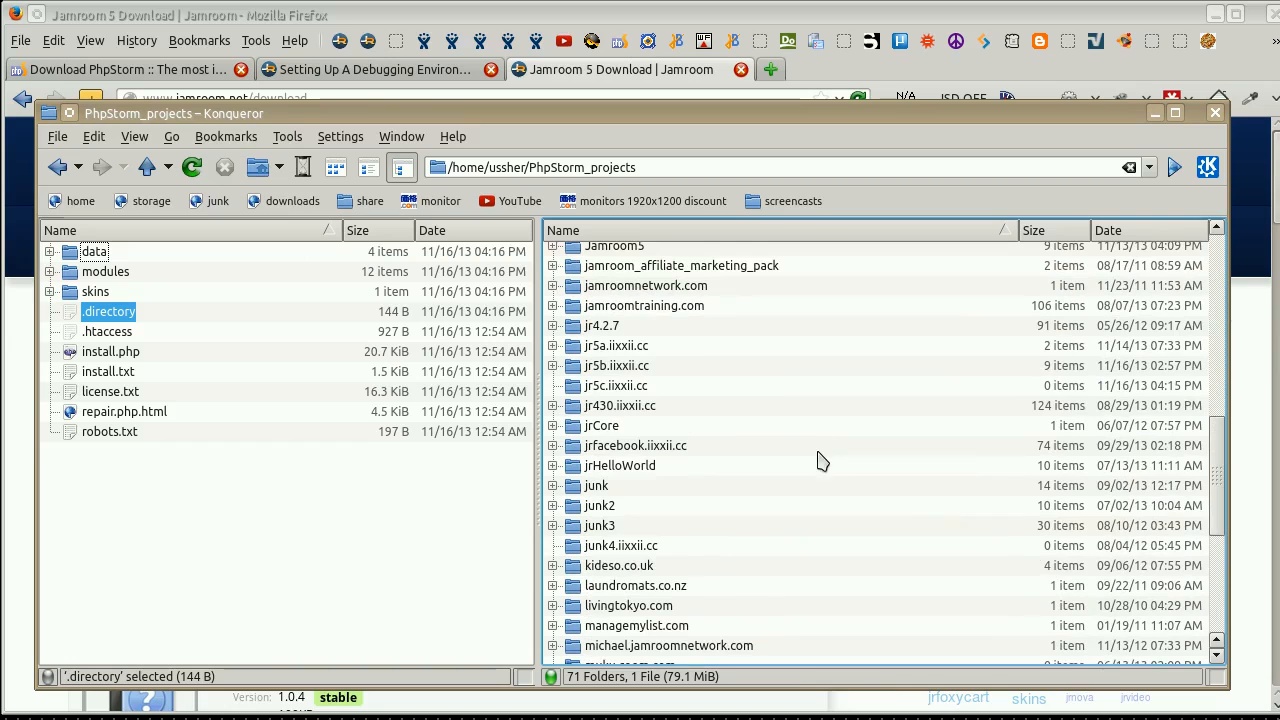
{"action": "left_click", "coordinate": [630, 392]}
{"action": "left_click_drag", "start_coordinate": [209, 508], "coordinate": [803, 367]}
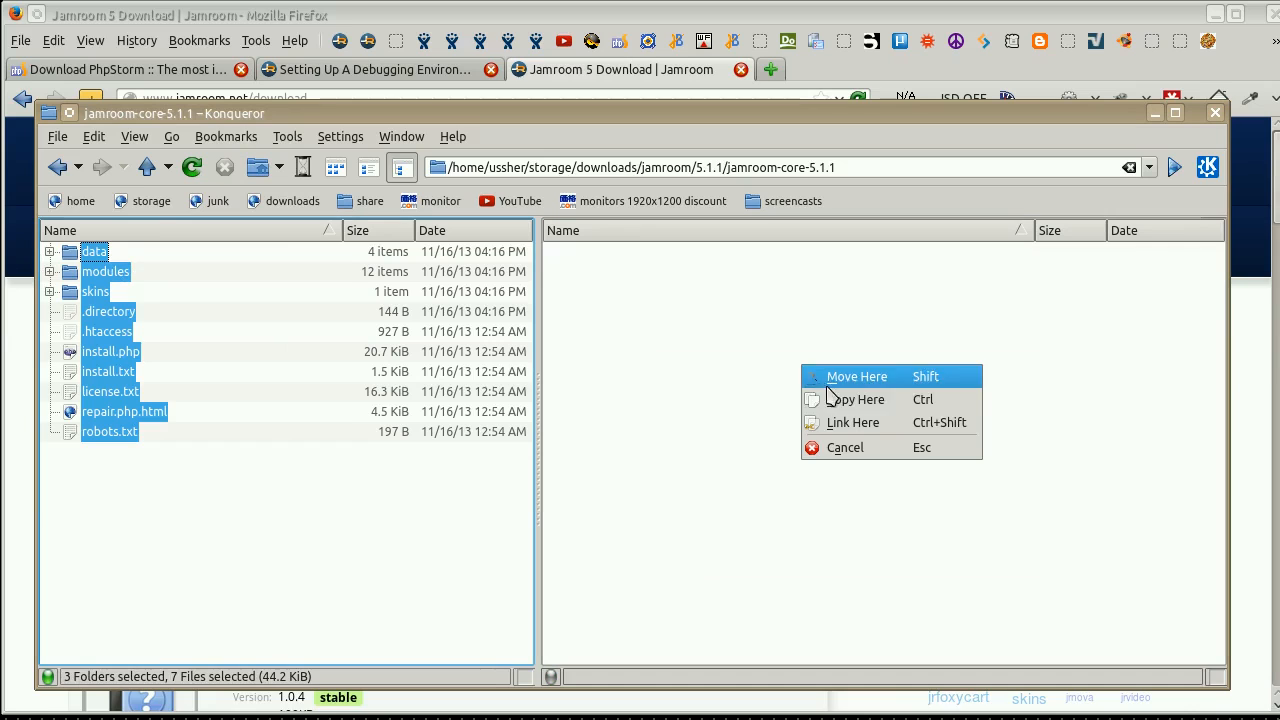
{"action": "left_click", "coordinate": [848, 381]}
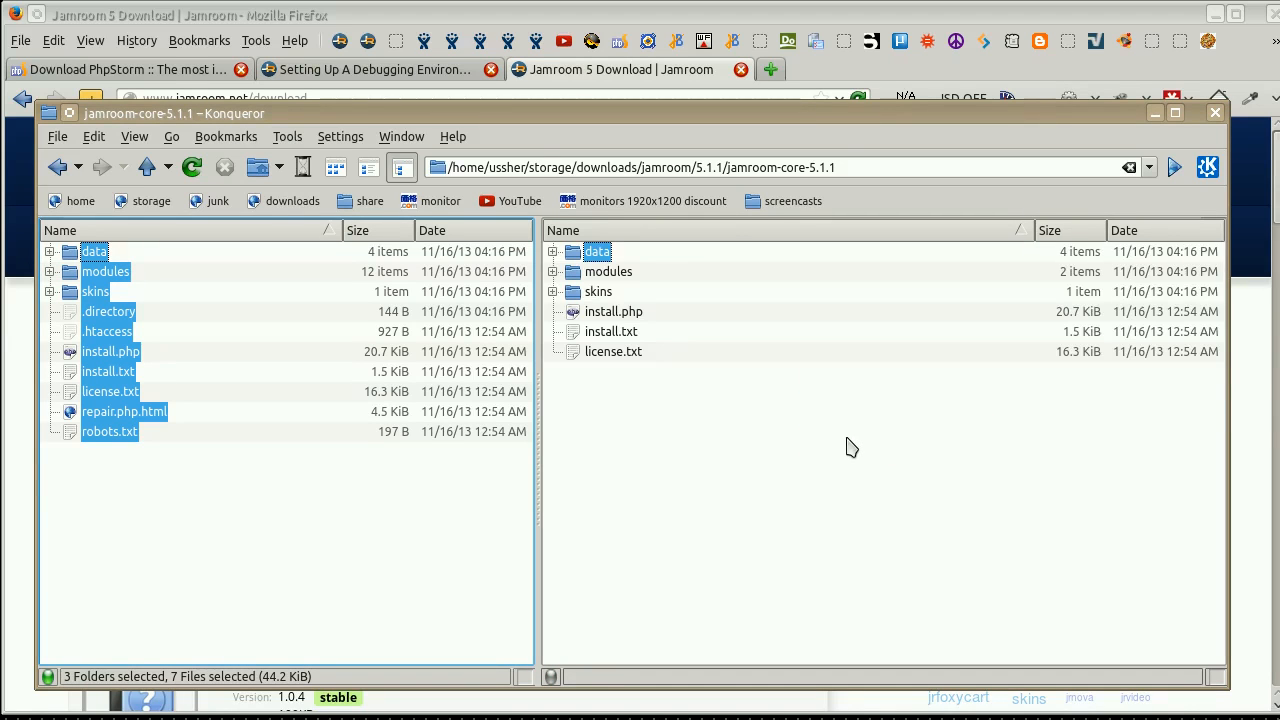
Delete the empty jamroom-core-5.1.1 folder from the 5.1.1 downloads folder and close the file manager.
{"action": "left_click", "coordinate": [147, 172]}
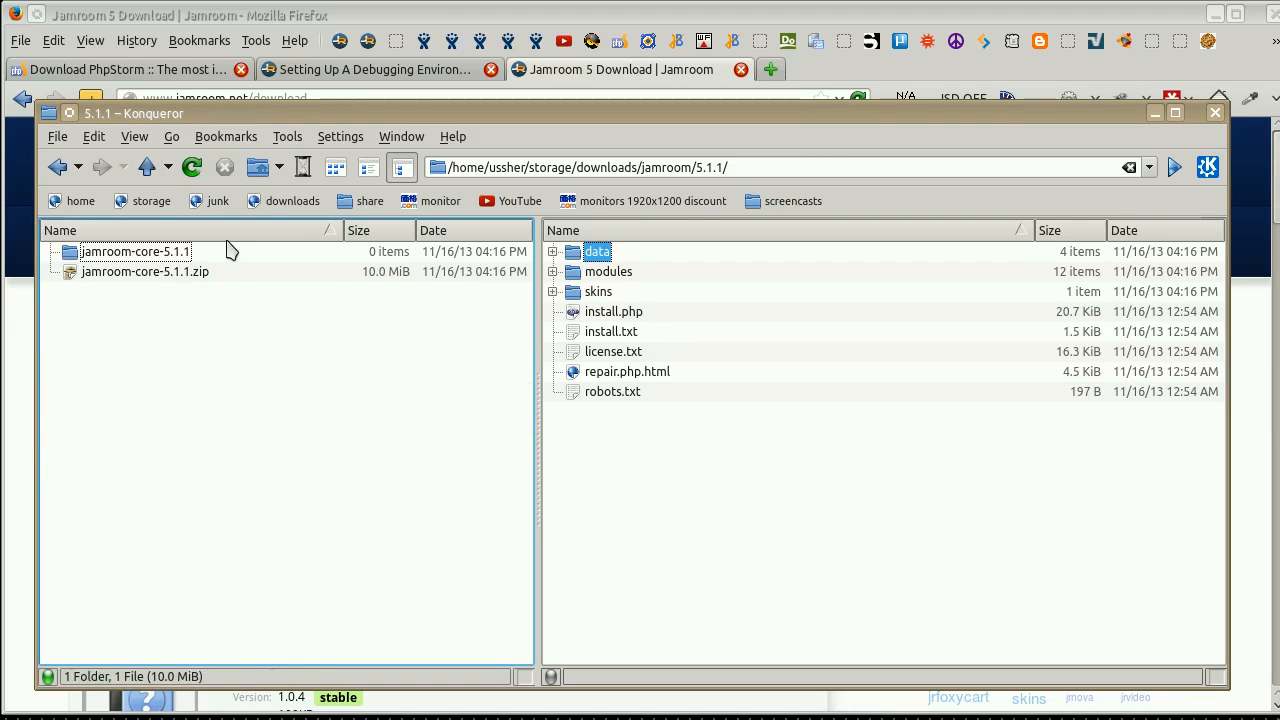
{"action": "key", "text": "Delete"}
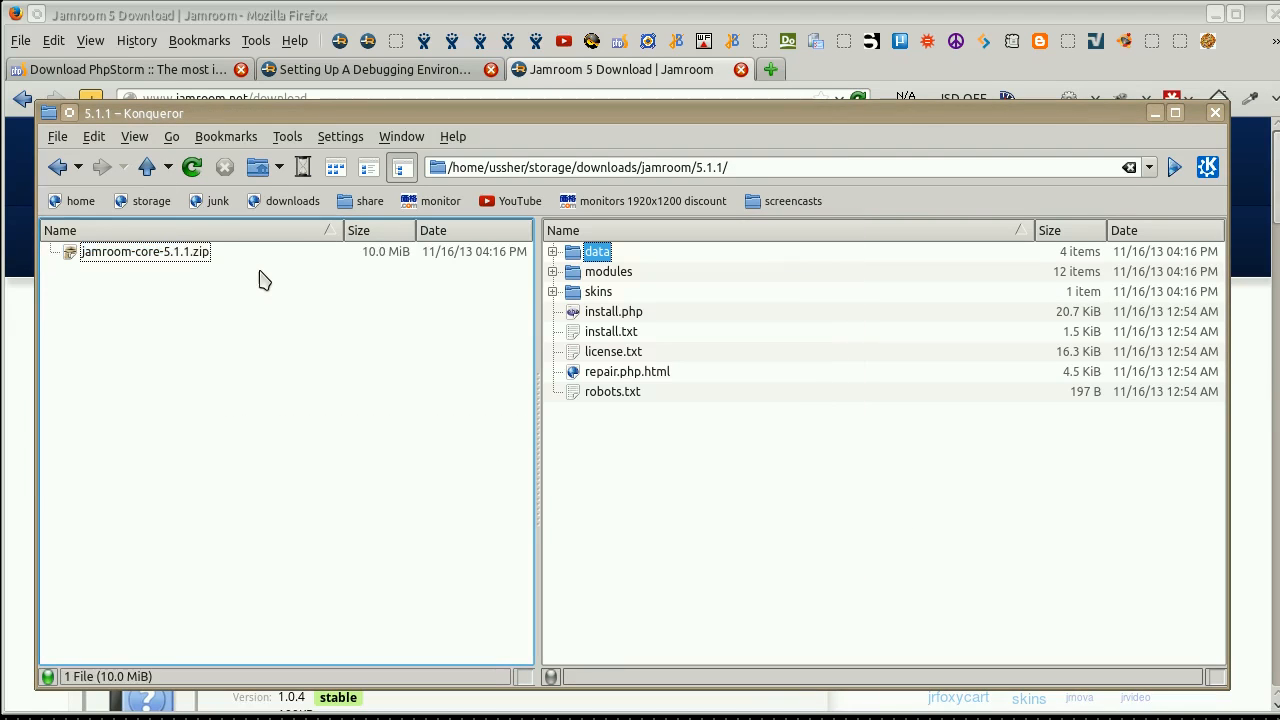
{"action": "left_click", "coordinate": [1215, 113]}
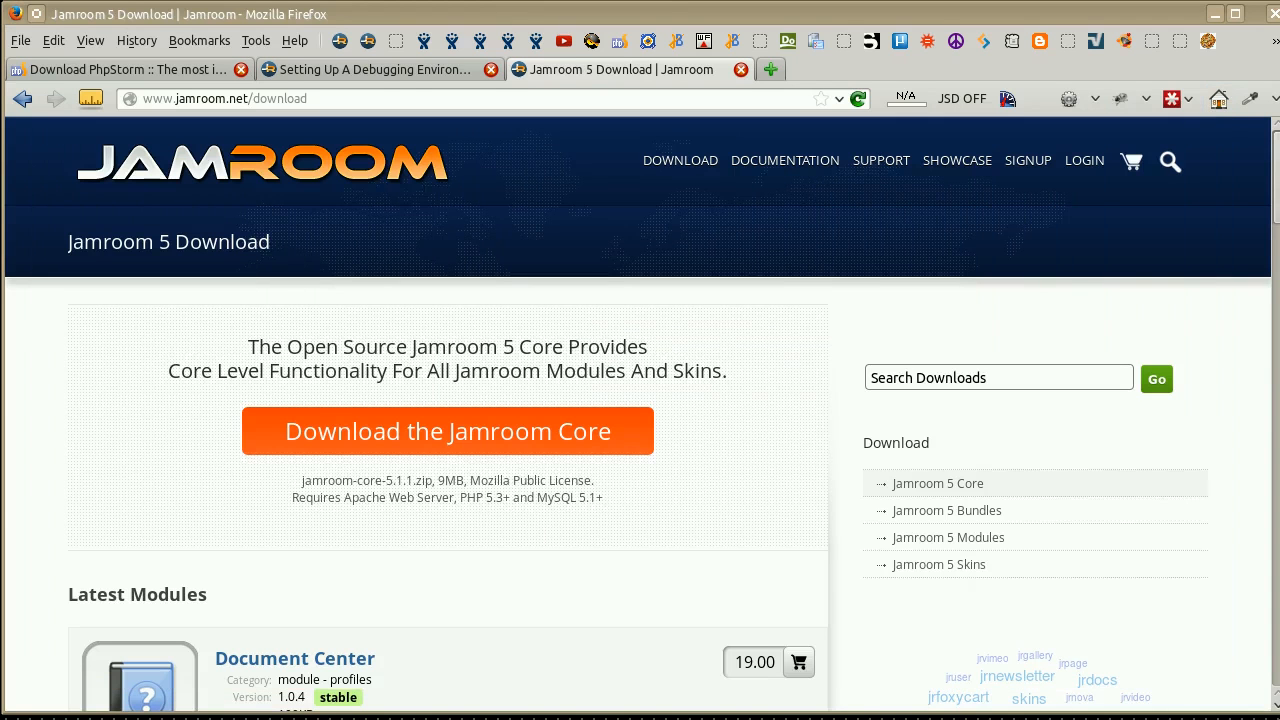
Switch to PhpStorm and expand the jr5c.iixxii.cc project folder to check the moved Jamroom files.
{"action": "left_click_drag", "start_coordinate": [1279, 58], "coordinate": [510, 18]}
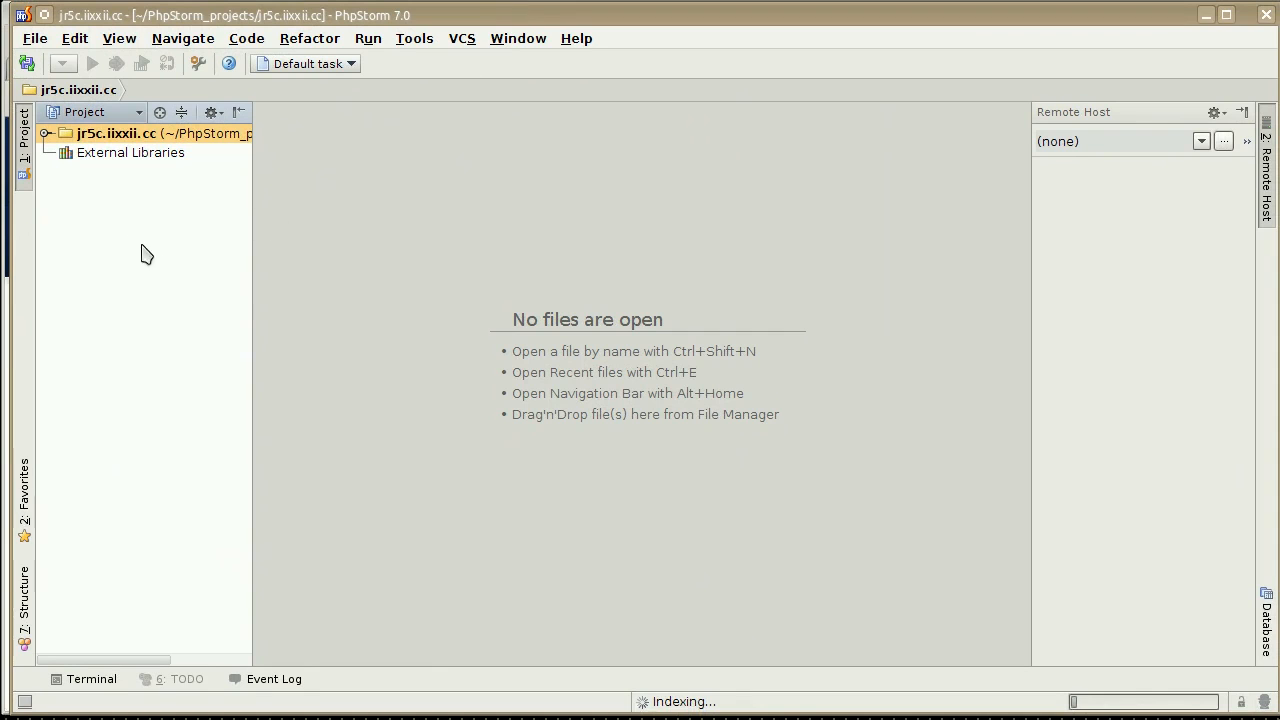
{"action": "left_click", "coordinate": [42, 133]}
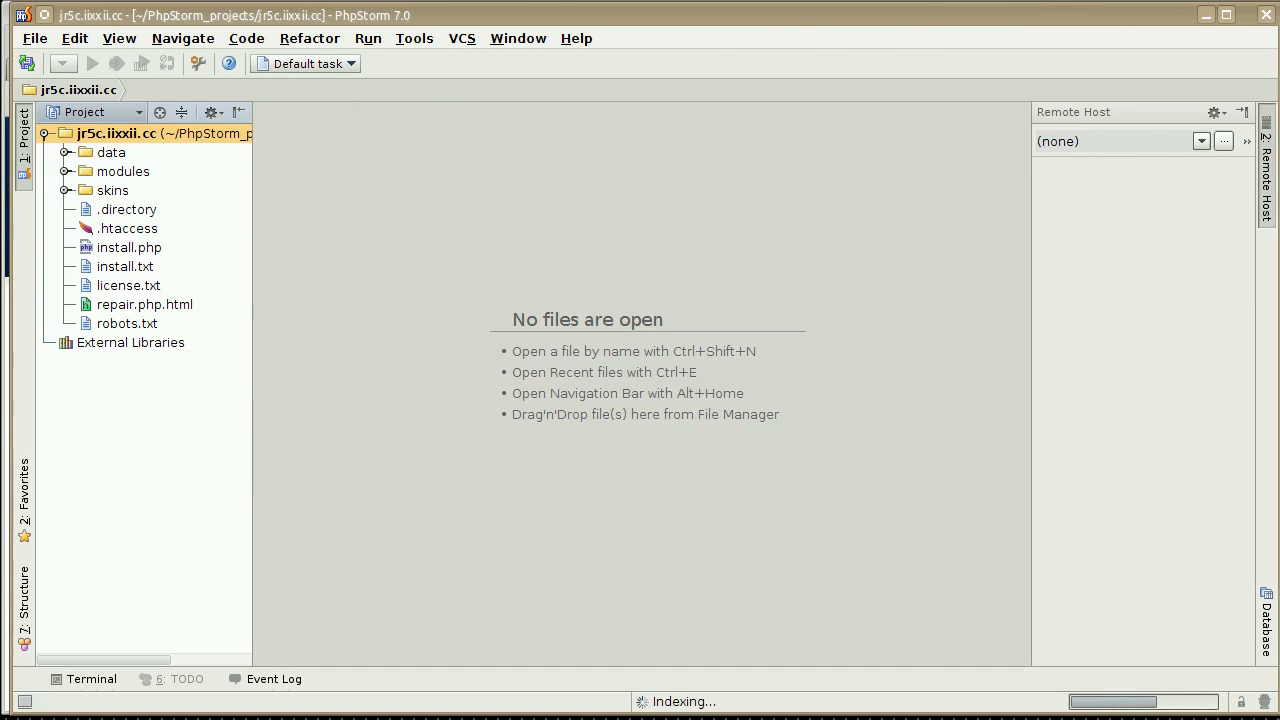
Switch to Firefox and open the EHCP control panel at 192.168.0.40/ehcp/.
{"action": "left_click_drag", "start_coordinate": [888, 13], "coordinate": [1279, 36]}
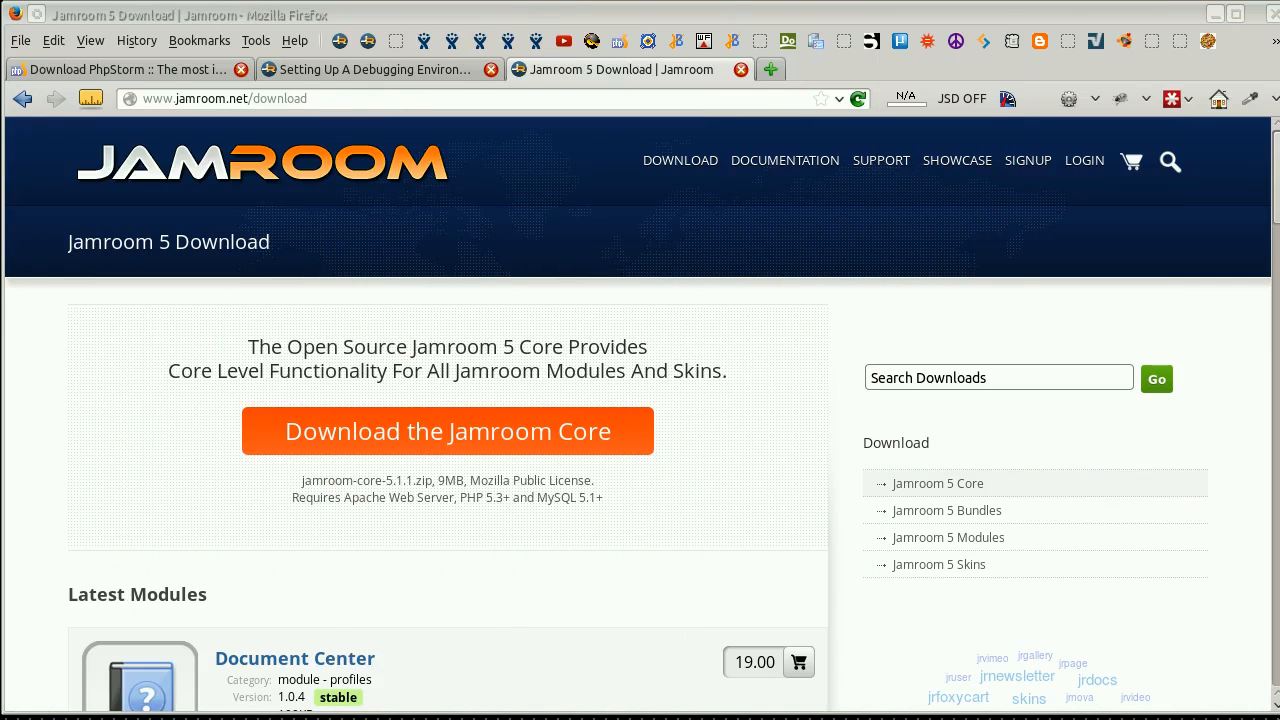
{"action": "left_click", "coordinate": [390, 99]}
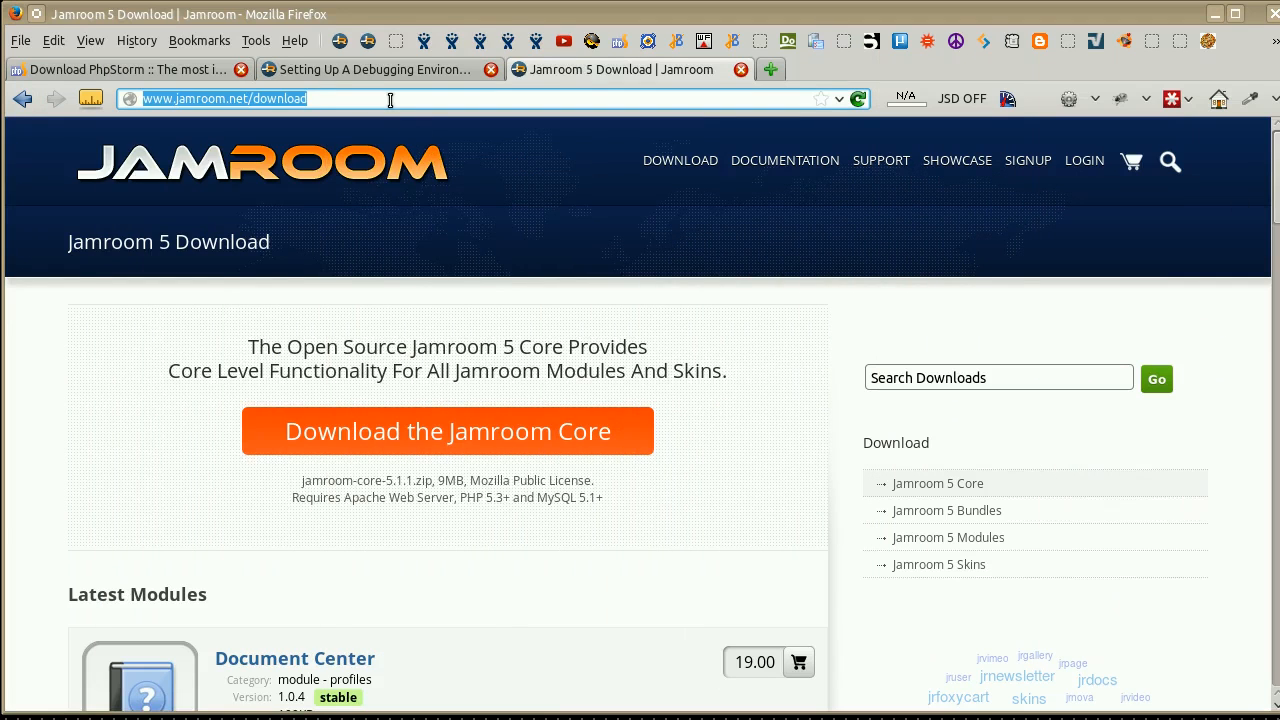
{"action": "type", "text": "192.168.0.40/"}
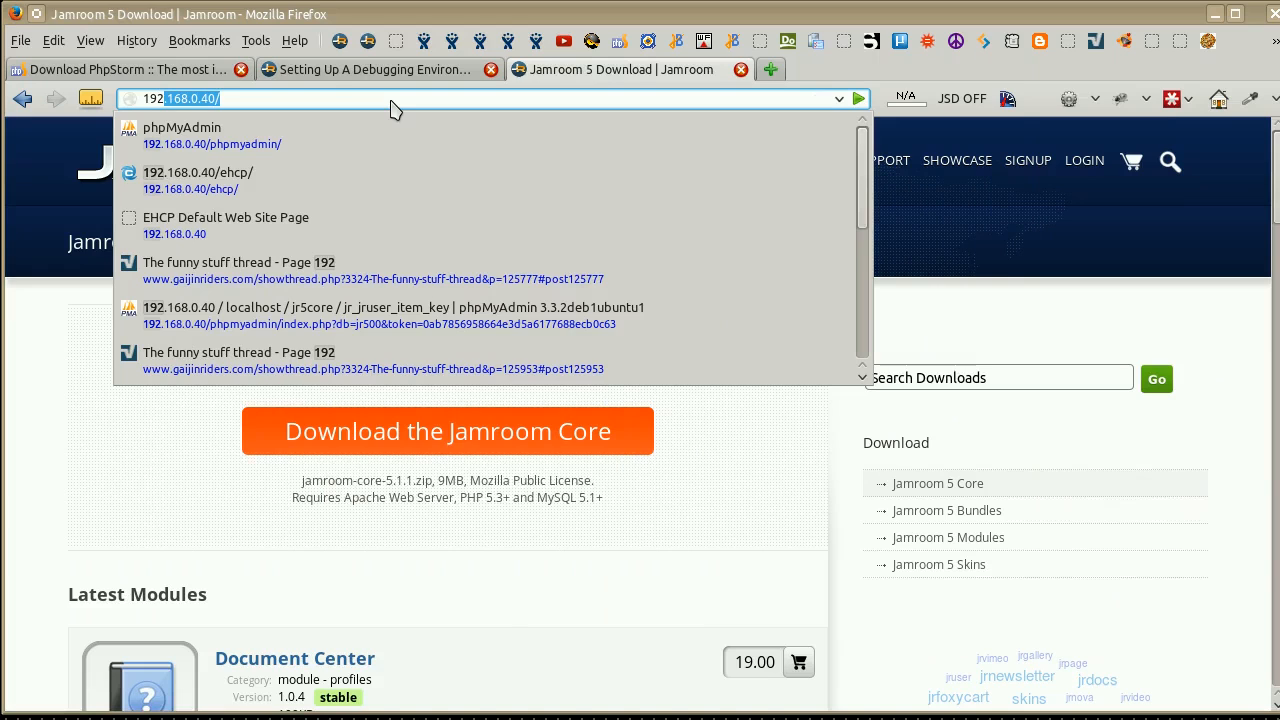
{"action": "key", "text": "Down"}
{"action": "key", "text": "Down"}
{"action": "key", "text": "Return"}
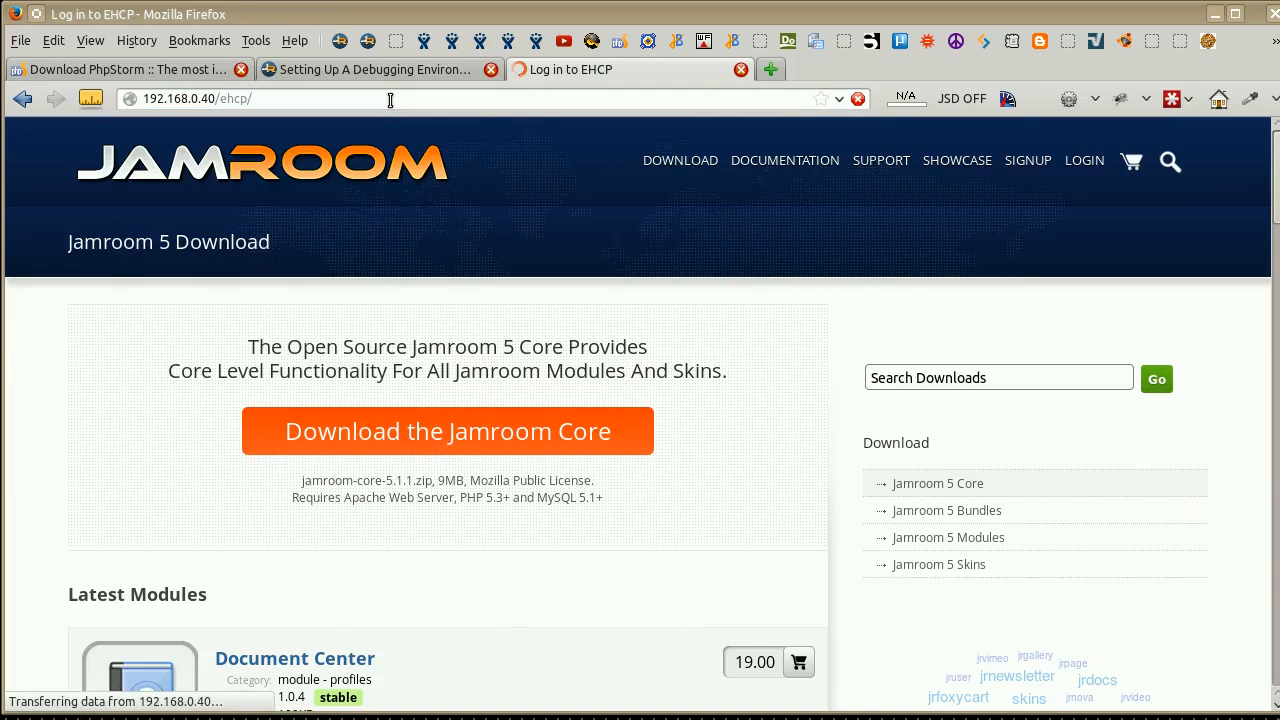
Log in to EHCP as admin with the account password.
{"action": "left_click", "coordinate": [579, 268]}
{"action": "type", "text": "admin"}
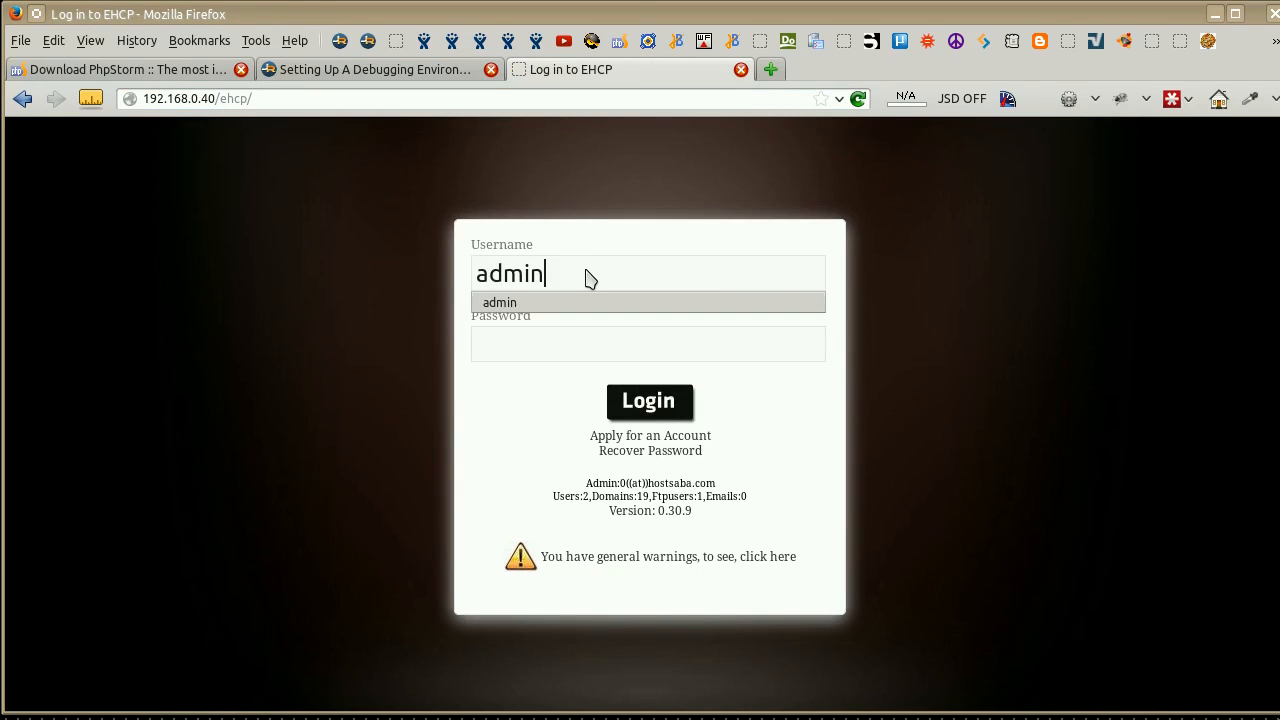
{"action": "key", "text": "Tab"}
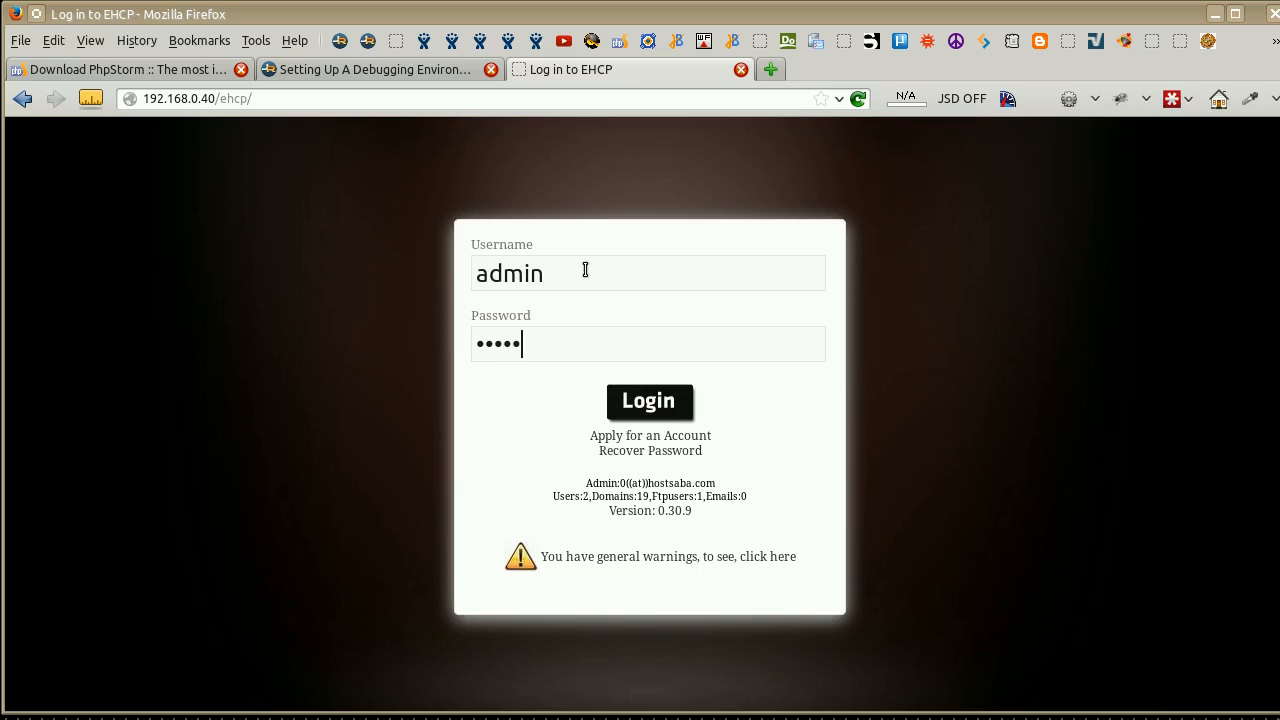
{"action": "key", "text": "Return"}
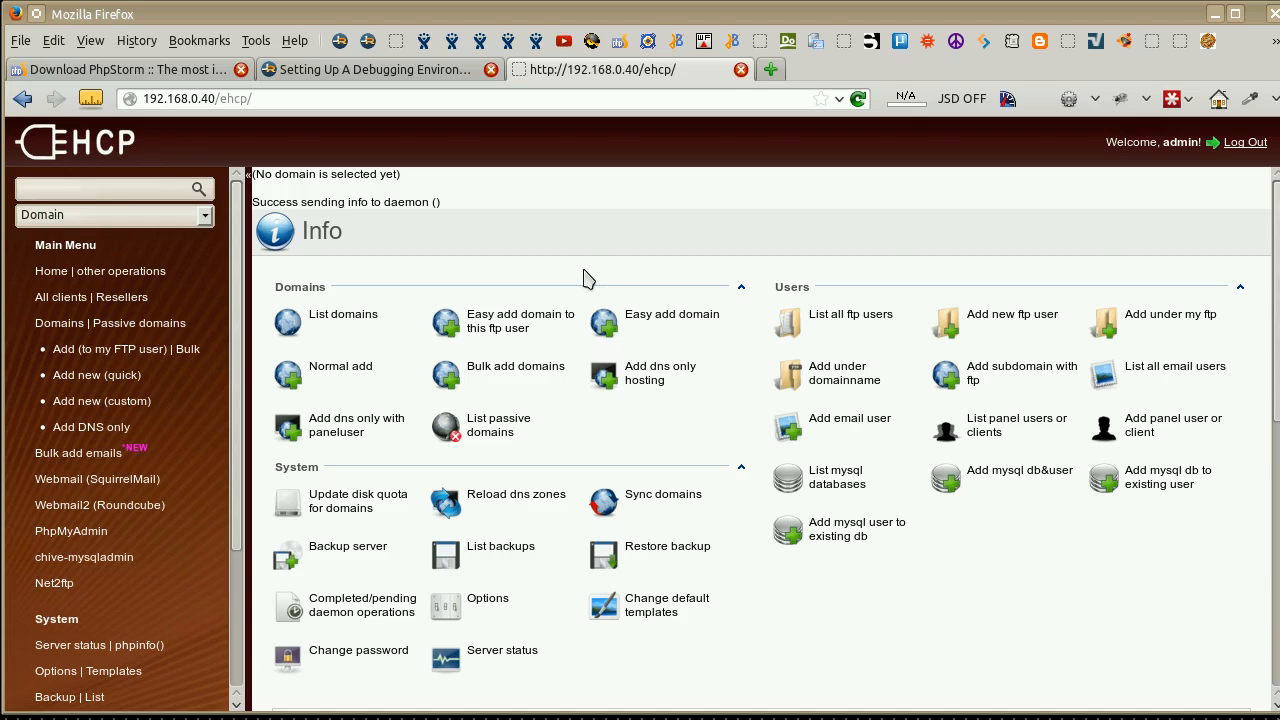
Review the opening sections of Jamroom's Setting Up A Debugging Environment documentation page.
{"action": "left_click", "coordinate": [381, 76]}
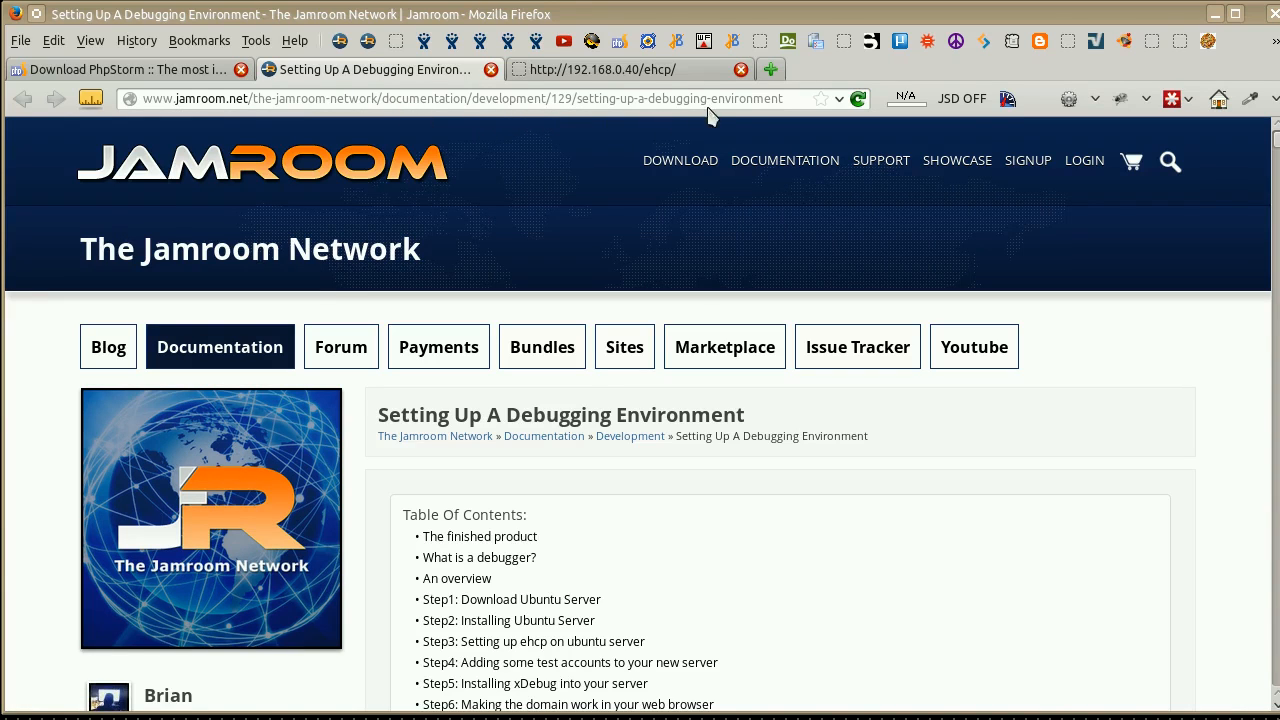
{"action": "scroll", "coordinate": [1108, 392], "scroll_direction": "down", "scroll_amount": 5}
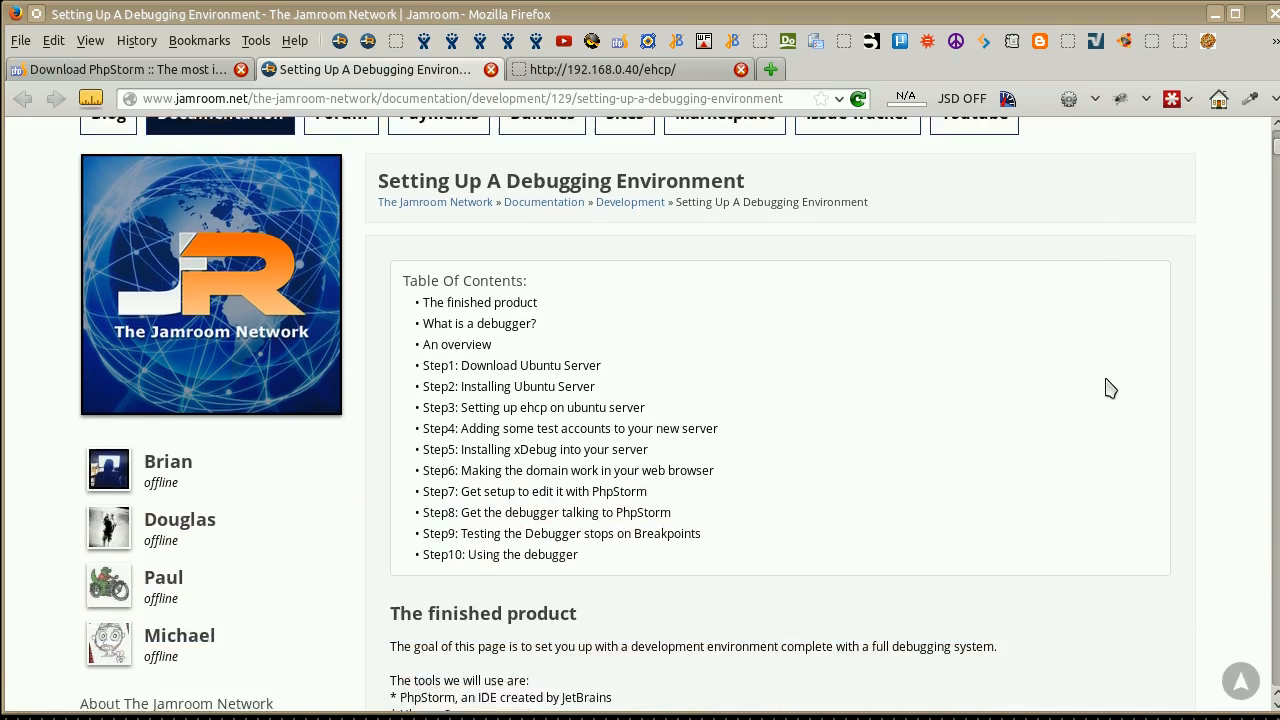
{"action": "scroll", "coordinate": [1100, 392], "scroll_direction": "down", "scroll_amount": 3}
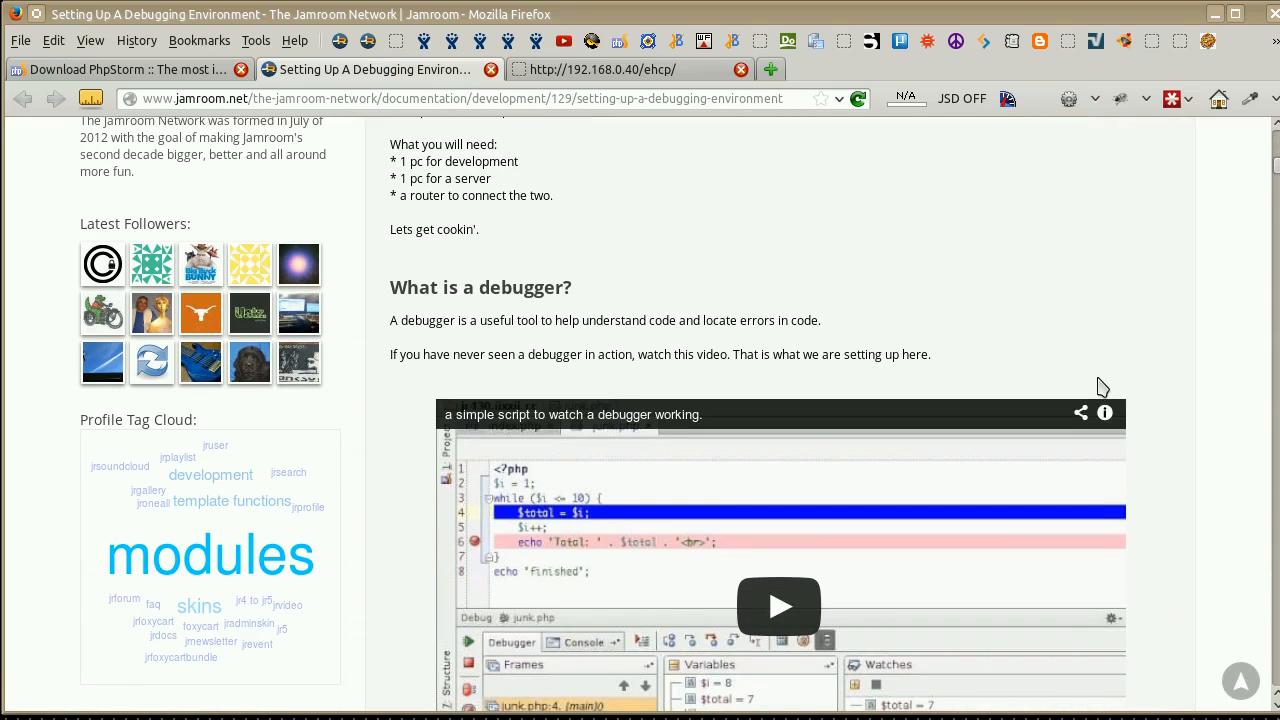
{"action": "scroll", "coordinate": [1114, 357], "scroll_direction": "up", "scroll_amount": 3}
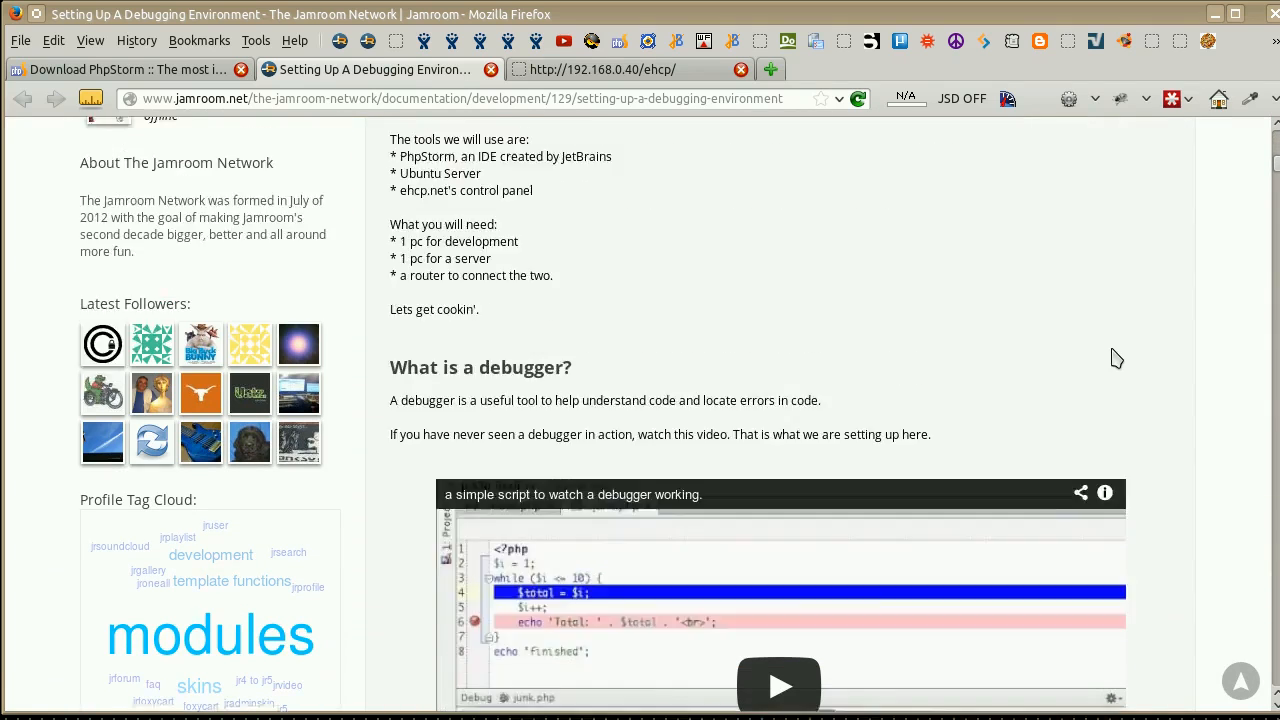
Return to EHCP and add the domain jr5c.iixxii.cc to the current FTP user.
{"action": "left_click", "coordinate": [605, 72]}
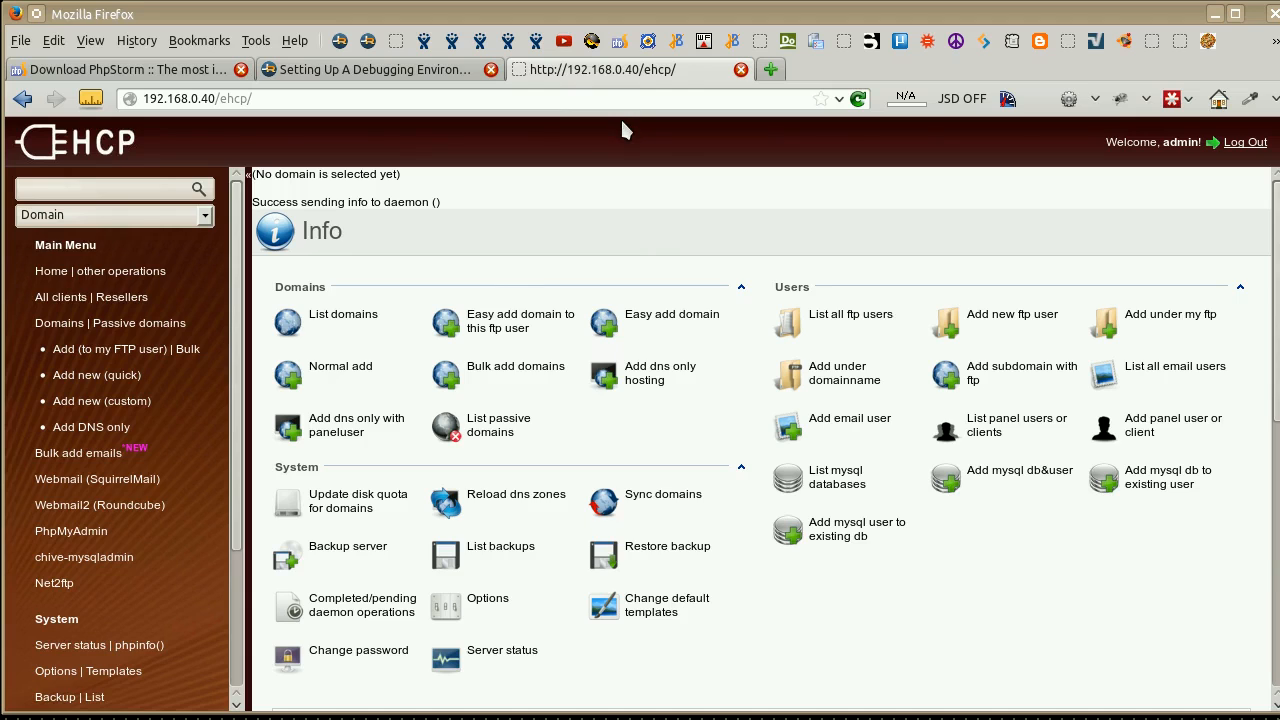
{"action": "left_click", "coordinate": [62, 329]}
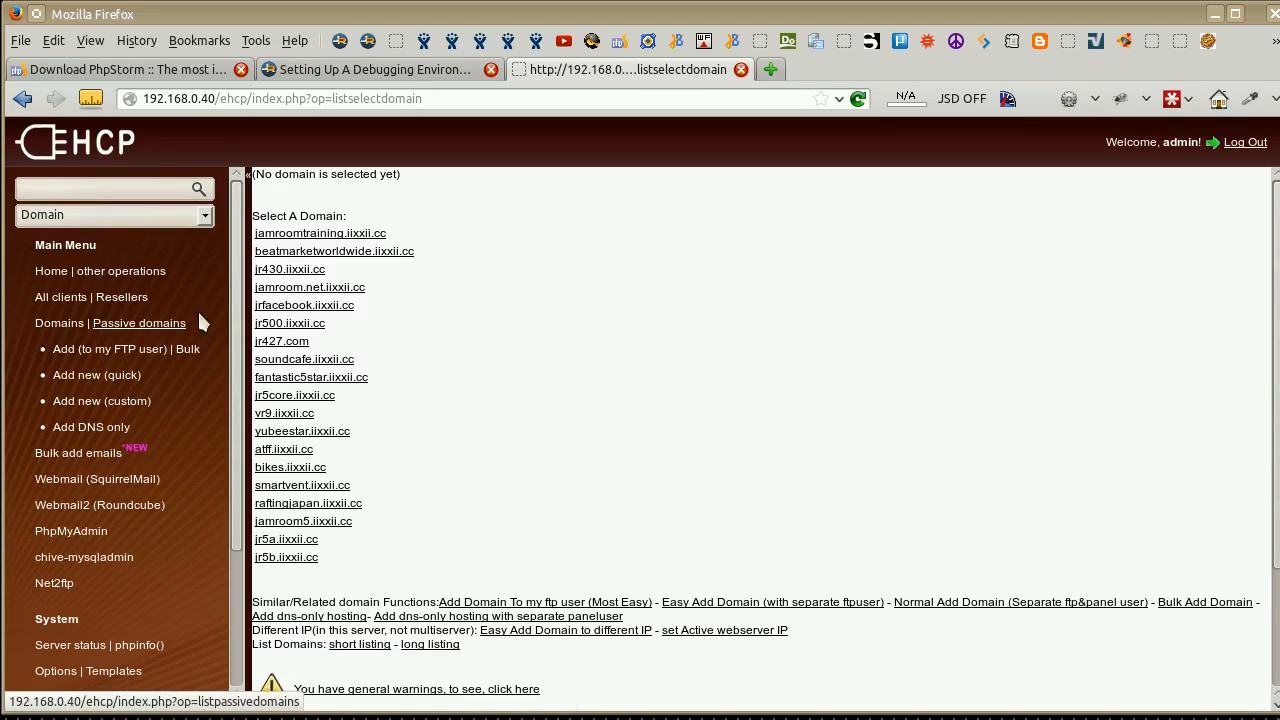
{"action": "left_click", "coordinate": [89, 357]}
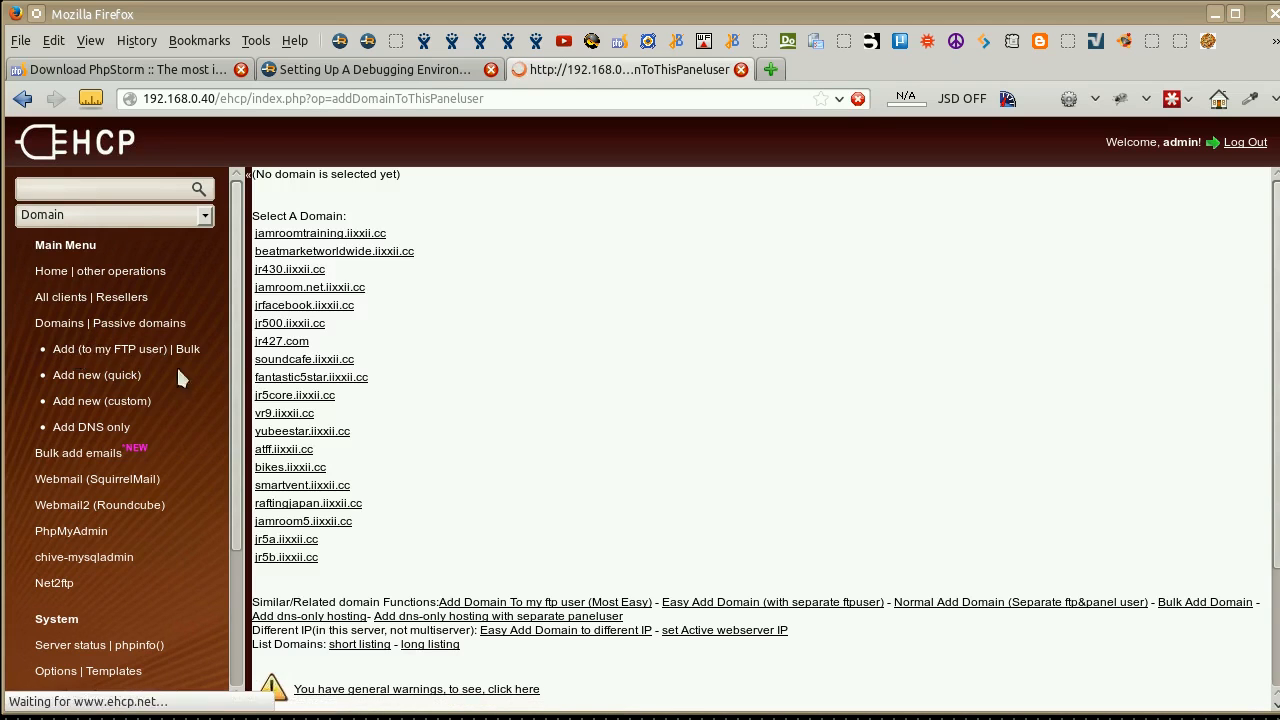
{"action": "left_click", "coordinate": [366, 238]}
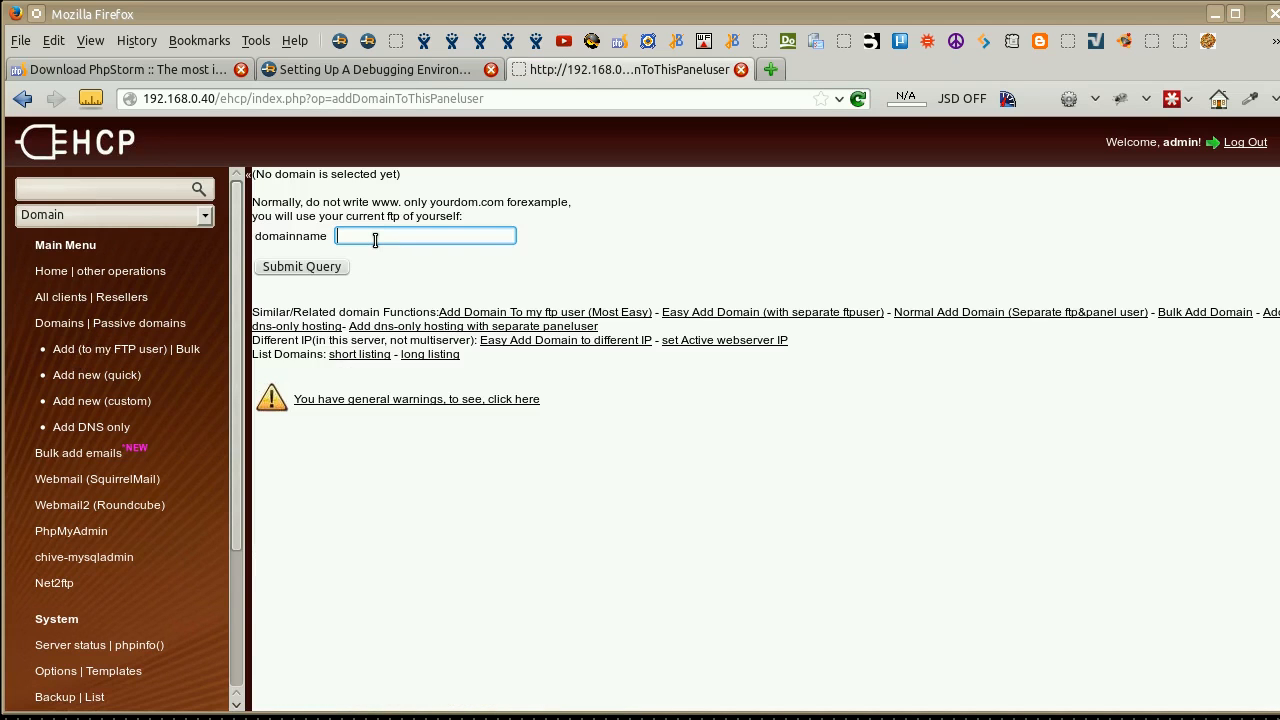
{"action": "type", "text": "jr5"}
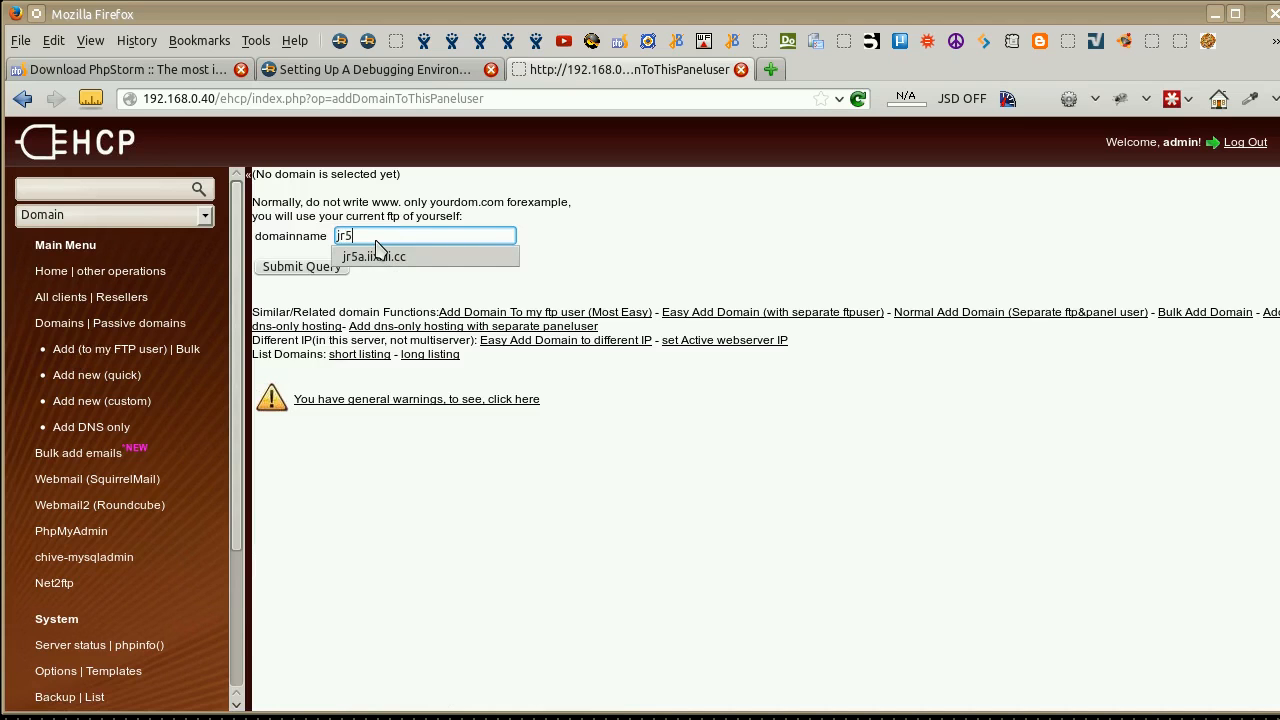
{"action": "type", "text": "c.iixnii.cc"}
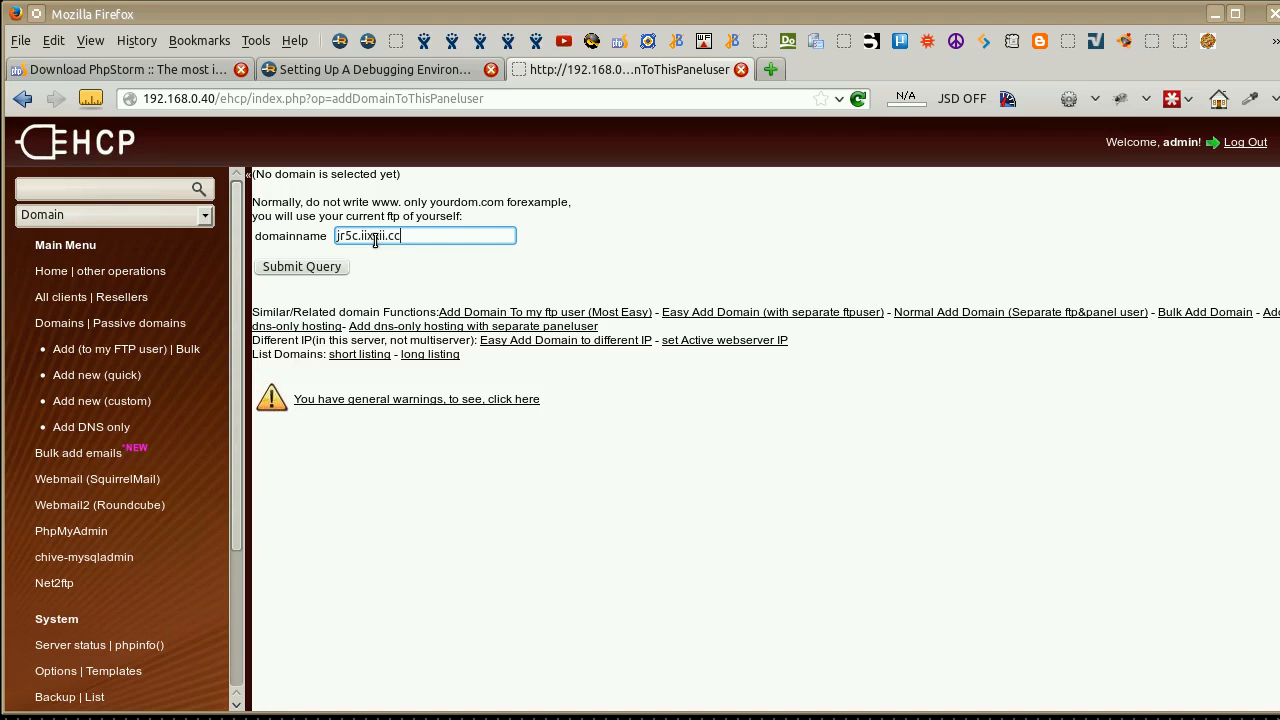
{"action": "left_click", "coordinate": [331, 267]}
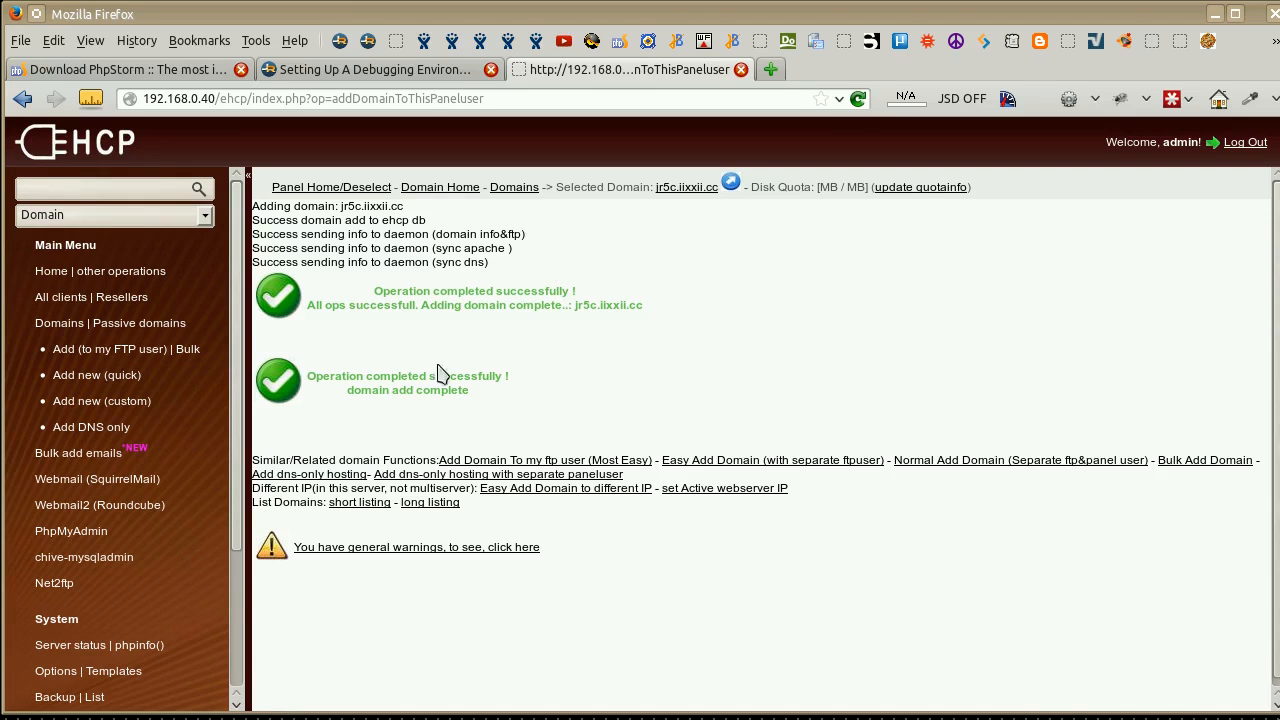
Select the jr5c.iixxii.cc domain and fill in a new MySQL database jr5c with user jr5c and the database user password.
{"action": "left_click", "coordinate": [58, 325]}
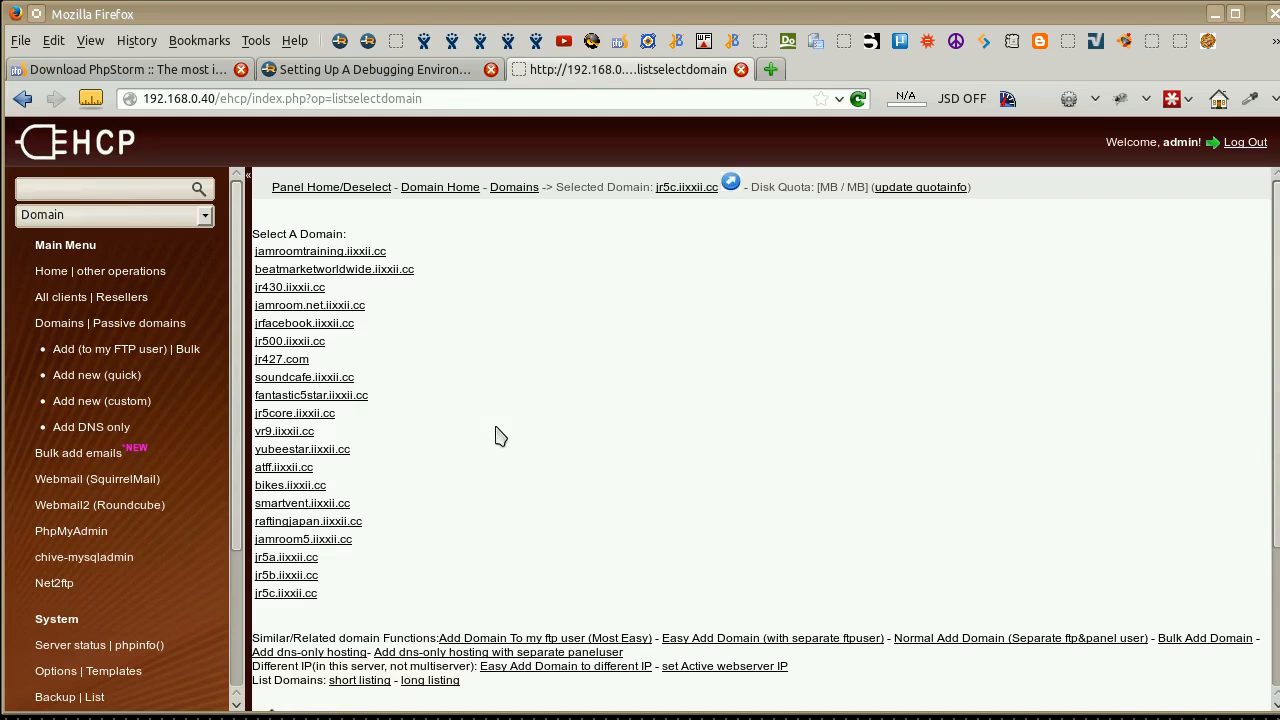
{"action": "left_click", "coordinate": [286, 593]}
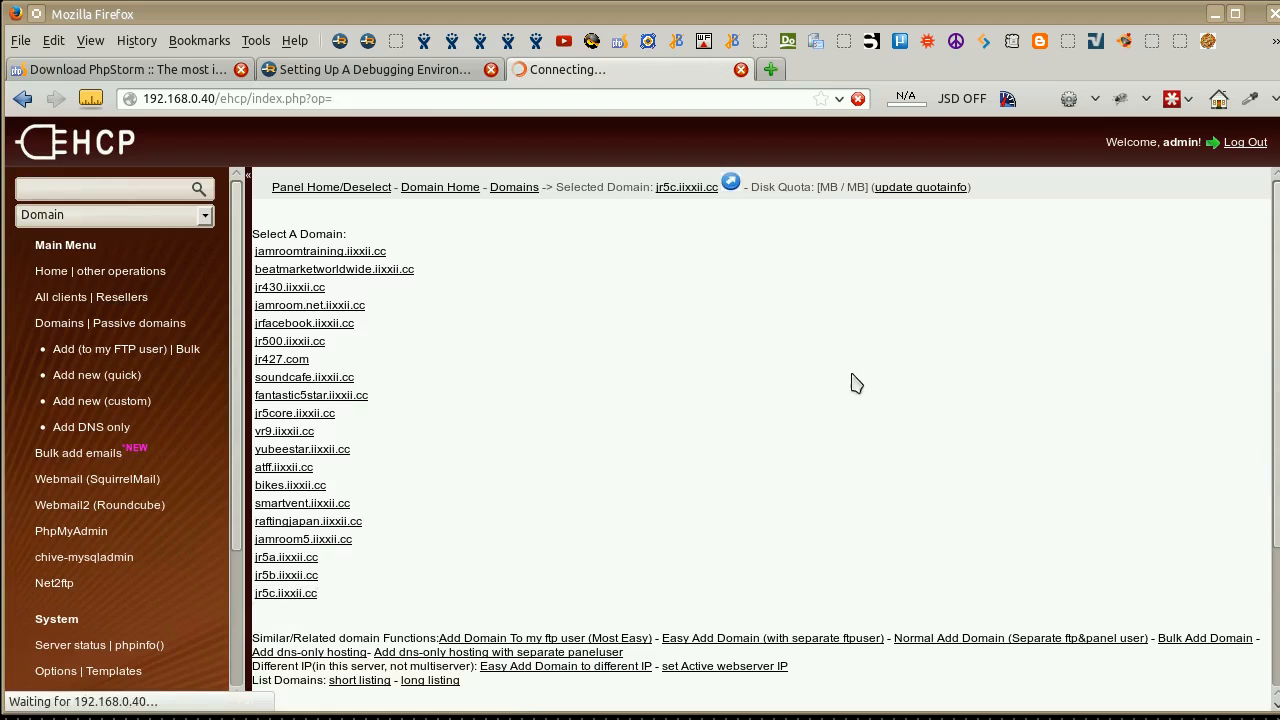
{"action": "left_click", "coordinate": [1018, 402]}
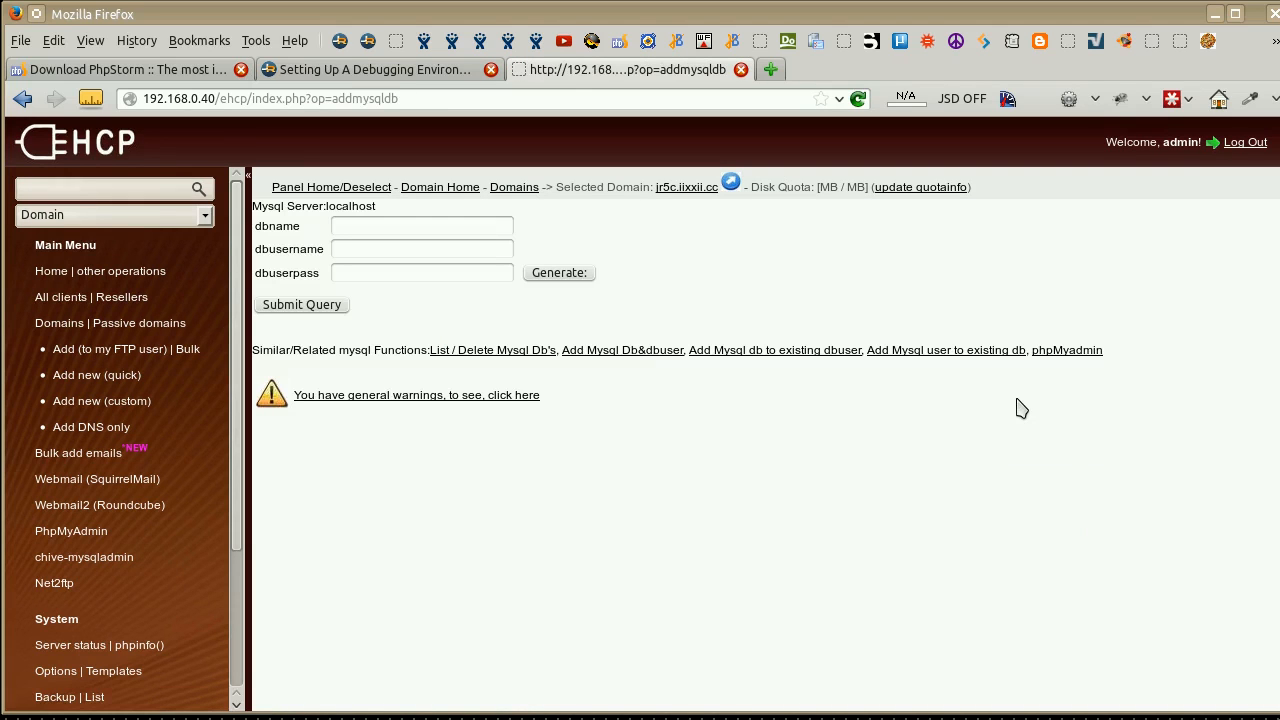
{"action": "left_click", "coordinate": [353, 225]}
{"action": "type", "text": "jr5c"}
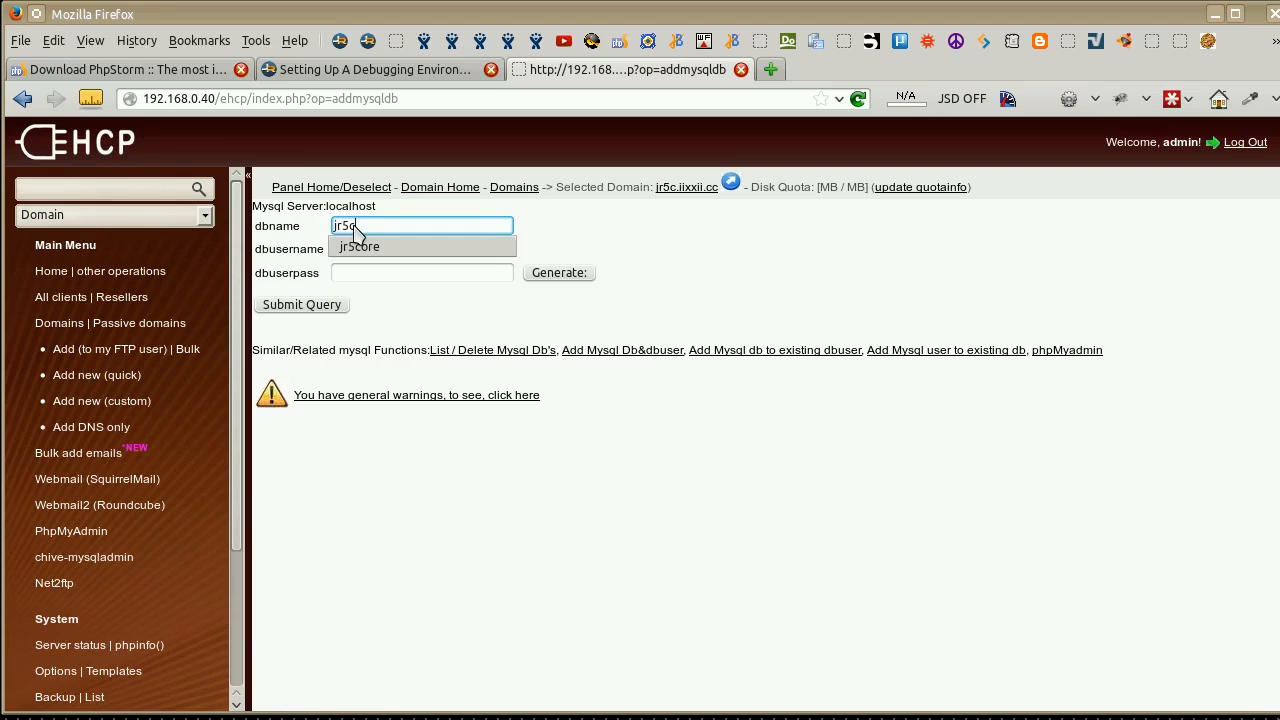
{"action": "key", "text": "Tab"}
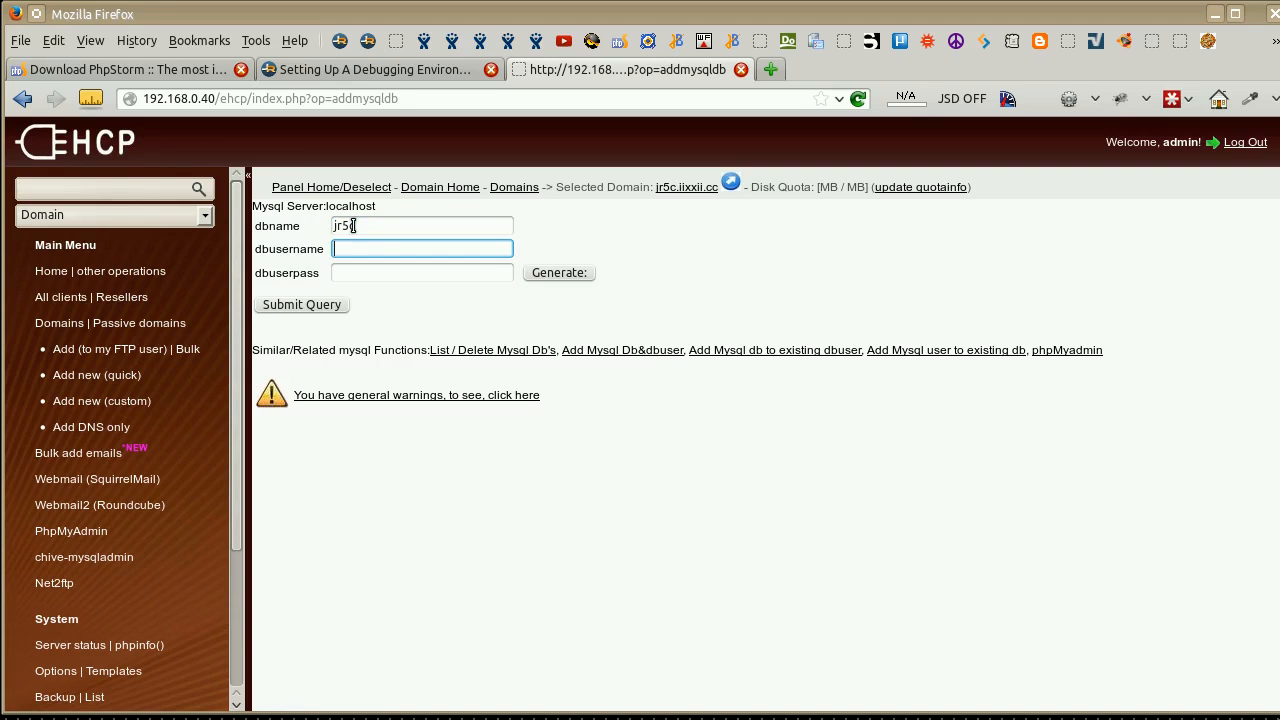
{"action": "type", "text": "jr5c"}
{"action": "key", "text": "Tab"}
{"action": "type", "text": "jr5c"}
{"action": "key", "text": "Return"}
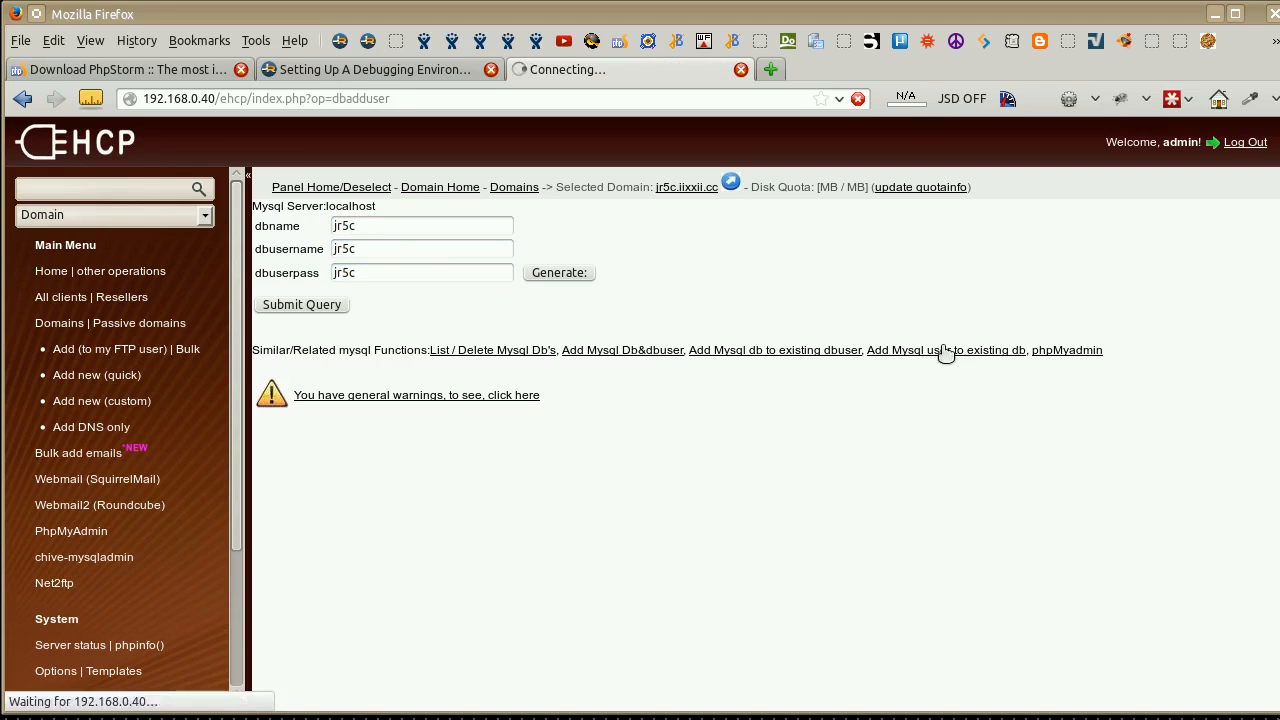
Try to add a MySQL user jr5c, with the user password, to an existing database jr5c.
{"action": "left_click", "coordinate": [389, 268]}
{"action": "type", "text": "jr5c"}
{"action": "key", "text": "Tab"}
{"action": "type", "text": "jr5c"}
{"action": "key", "text": "Tab"}
{"action": "type", "text": "jr5c"}
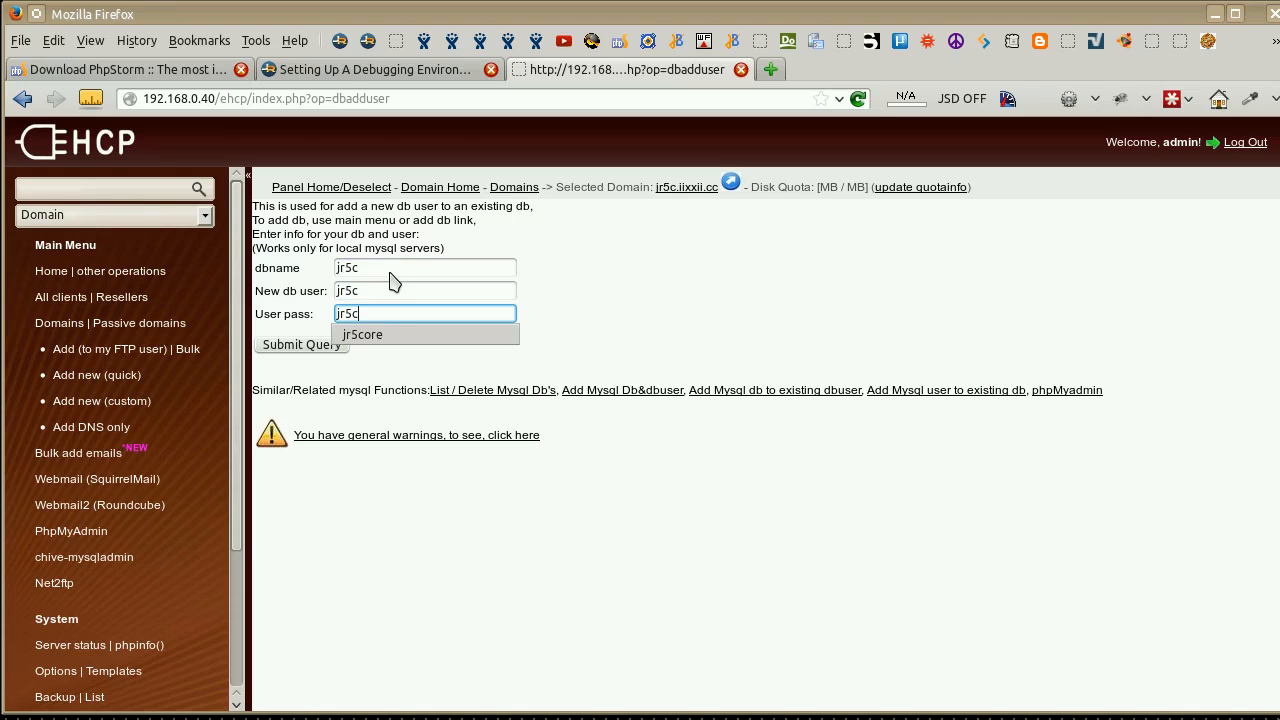
{"action": "left_click", "coordinate": [850, 297]}
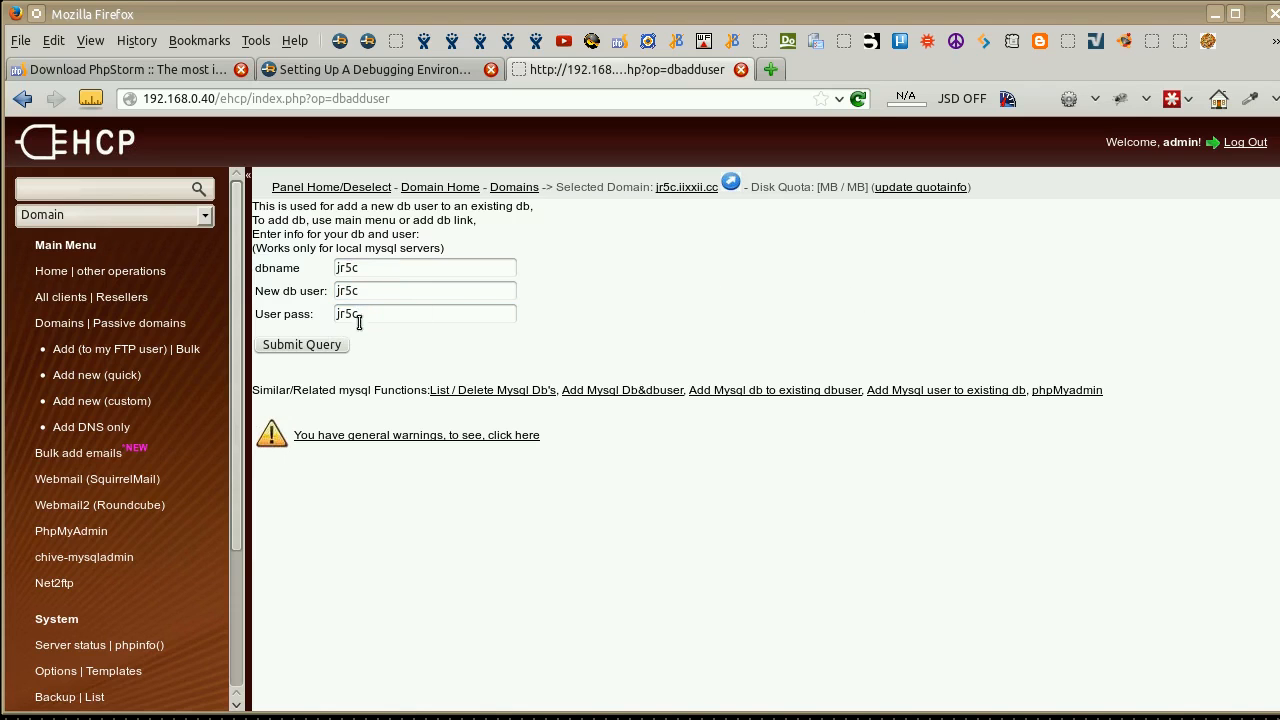
{"action": "left_click", "coordinate": [315, 354]}
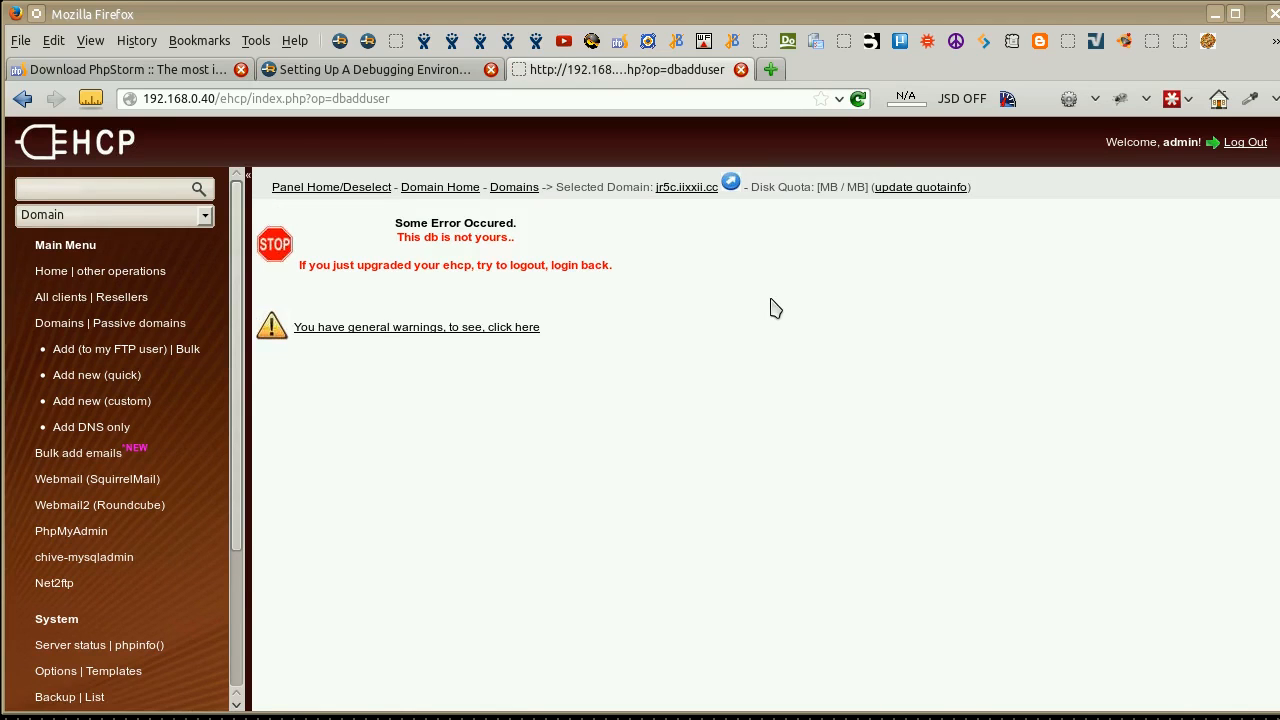
Select the jr5c.iixxii.cc domain and create a MySQL database jr5c with database user jr5c and the database user password.
{"action": "left_click", "coordinate": [55, 325]}
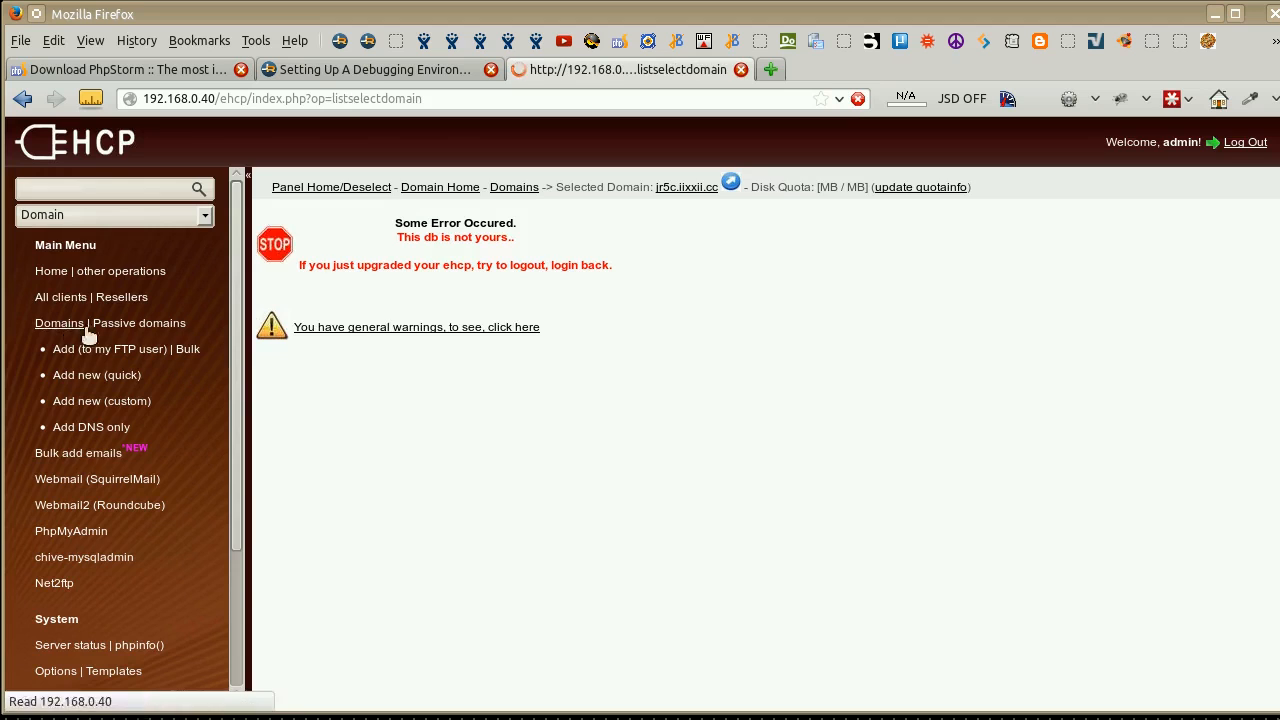
{"action": "left_click", "coordinate": [283, 594]}
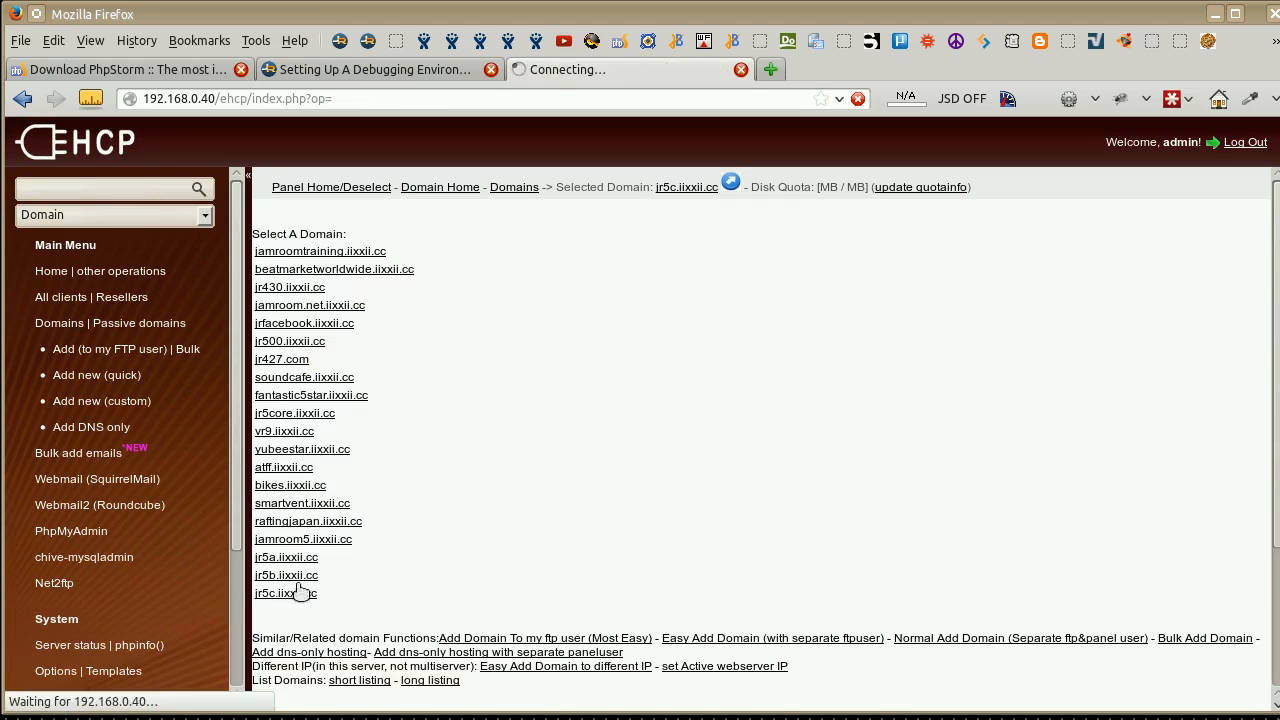
{"action": "left_click", "coordinate": [945, 400]}
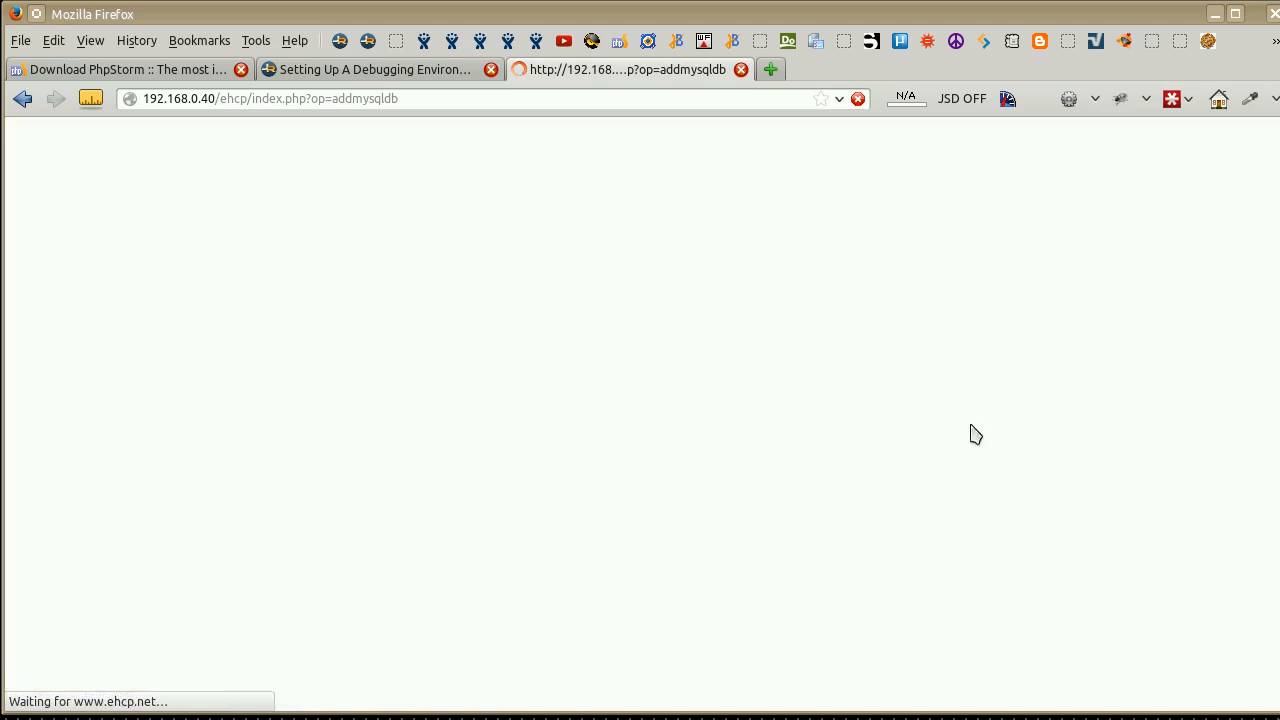
{"action": "left_click", "coordinate": [402, 227]}
{"action": "type", "text": "jr5c"}
{"action": "key", "text": "Tab"}
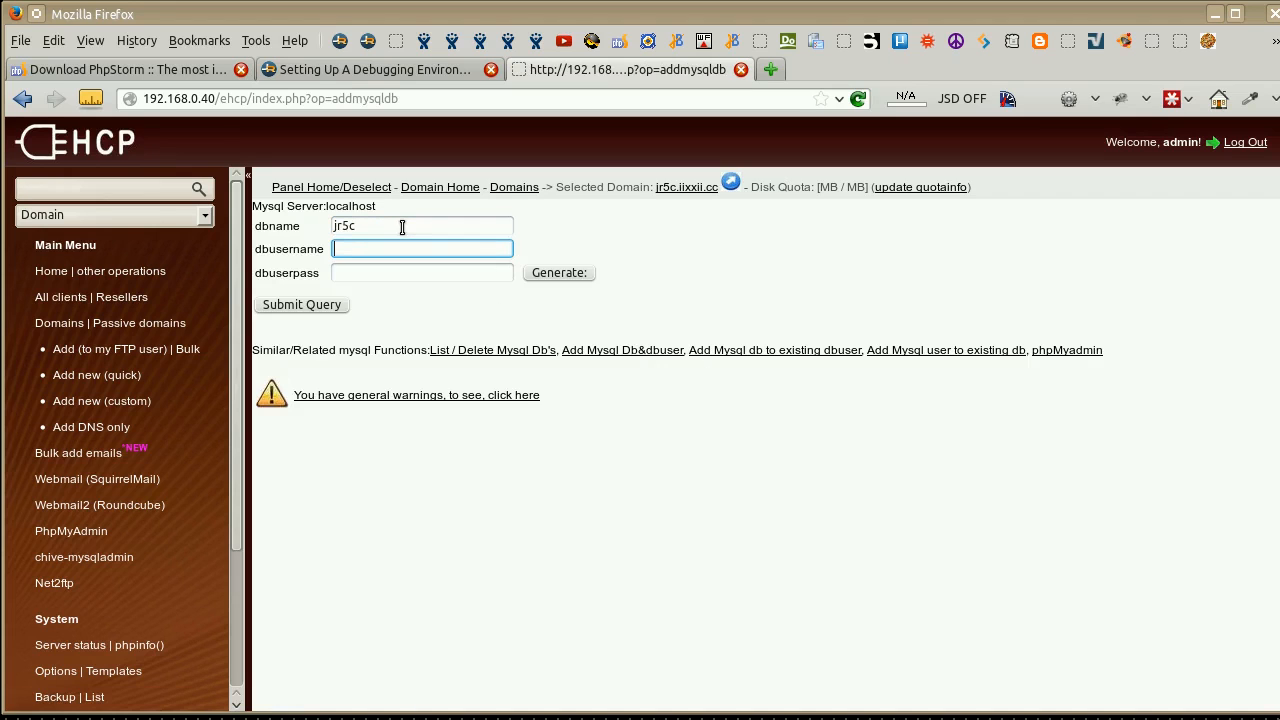
{"action": "type", "text": "jr5c"}
{"action": "key", "text": "Tab"}
{"action": "type", "text": "jr5c"}
{"action": "key", "text": "Escape"}
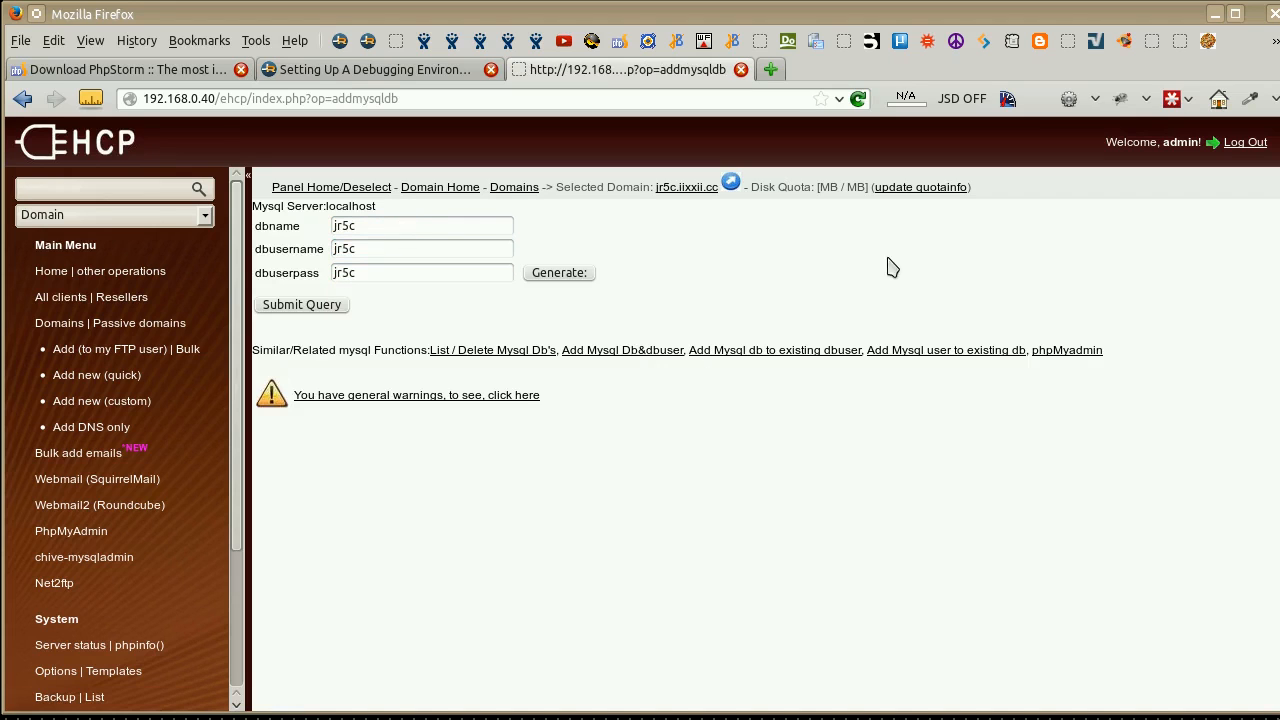
{"action": "left_click", "coordinate": [322, 308]}
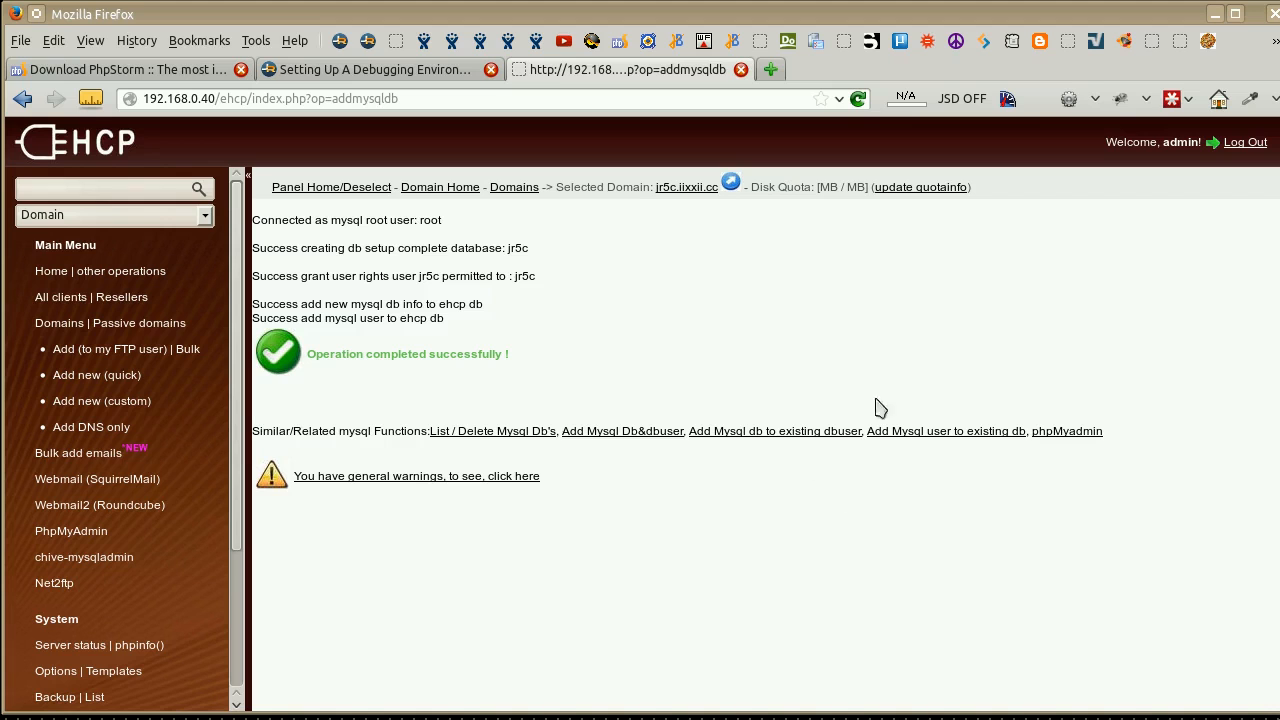
Reopen the jr5c.iixxii.cc domain overview, and load jr5c.iixxii.cc in a new browser tab.
{"action": "left_click", "coordinate": [62, 324]}
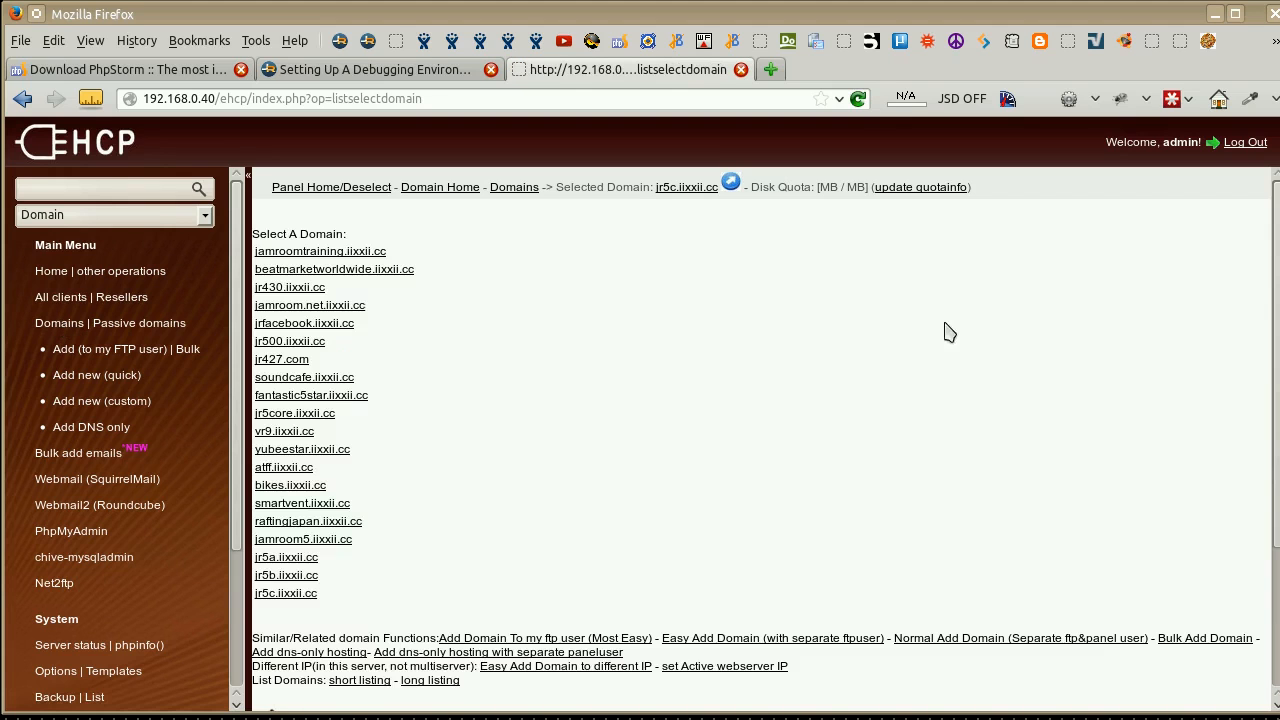
{"action": "left_click", "coordinate": [300, 593]}
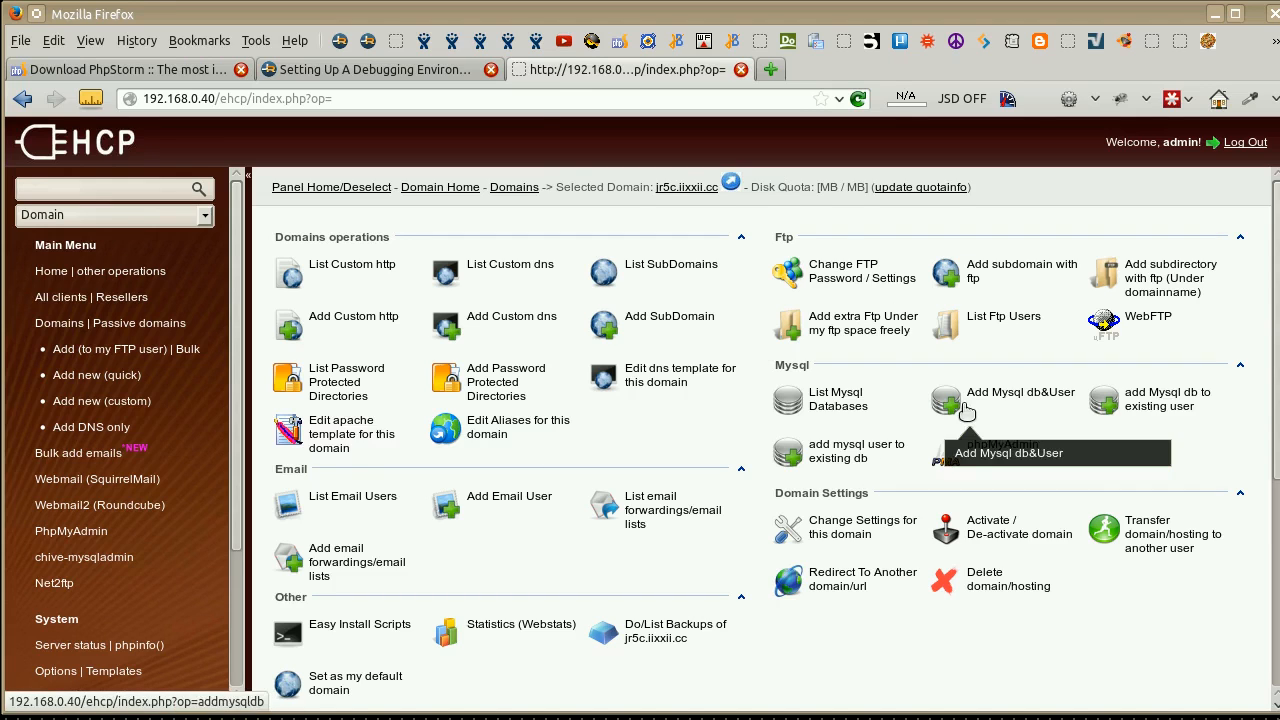
{"action": "left_click", "coordinate": [770, 70]}
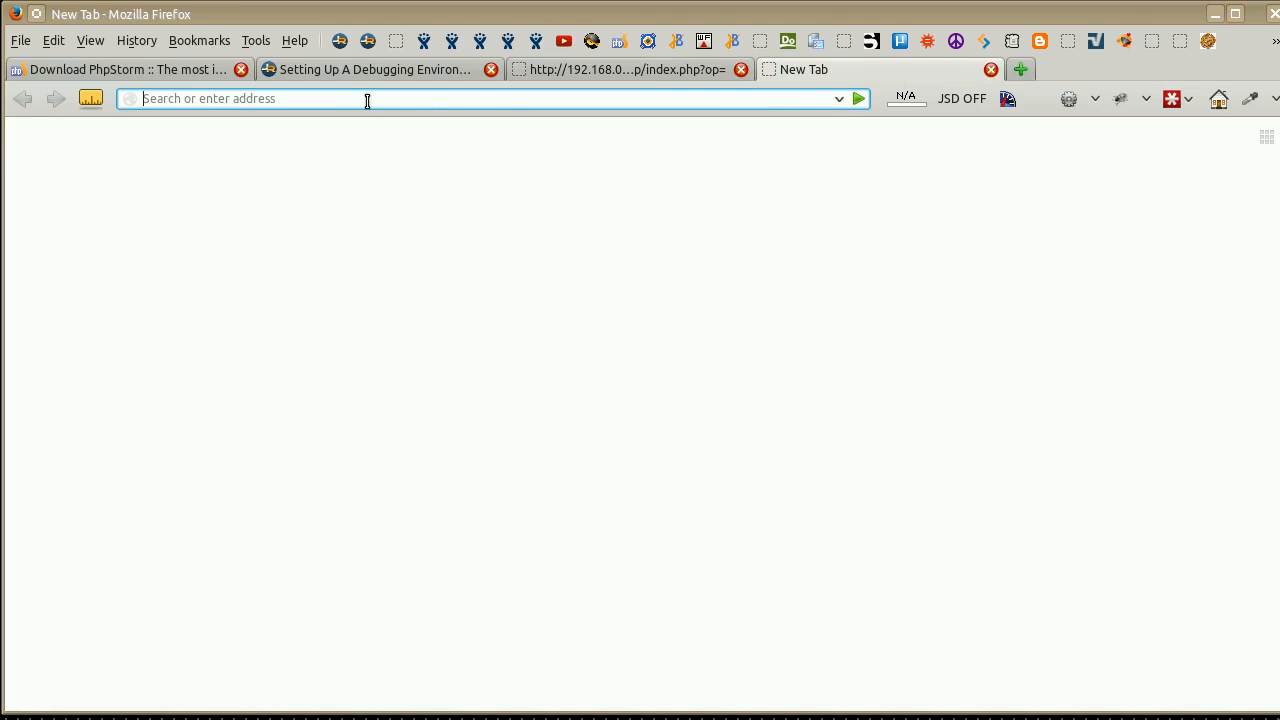
{"action": "type", "text": "jr5c"}
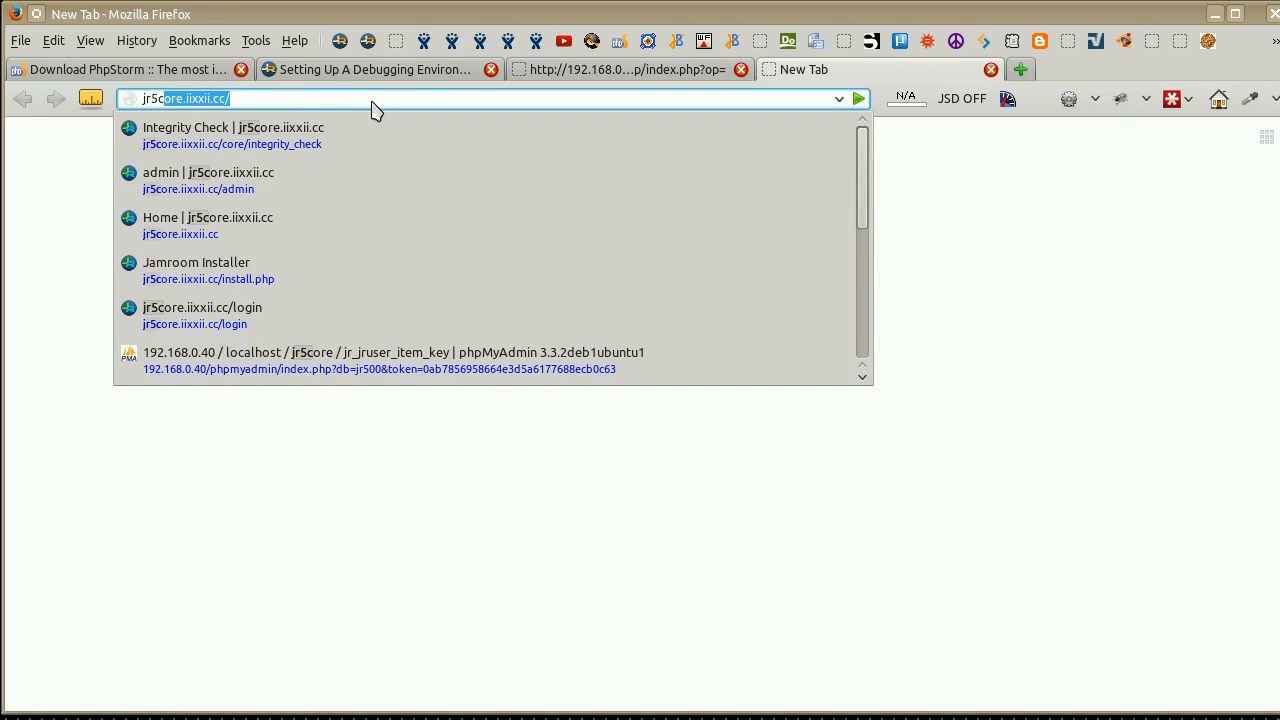
{"action": "type", "text": ".iixxii.cc"}
{"action": "key", "text": "Return"}
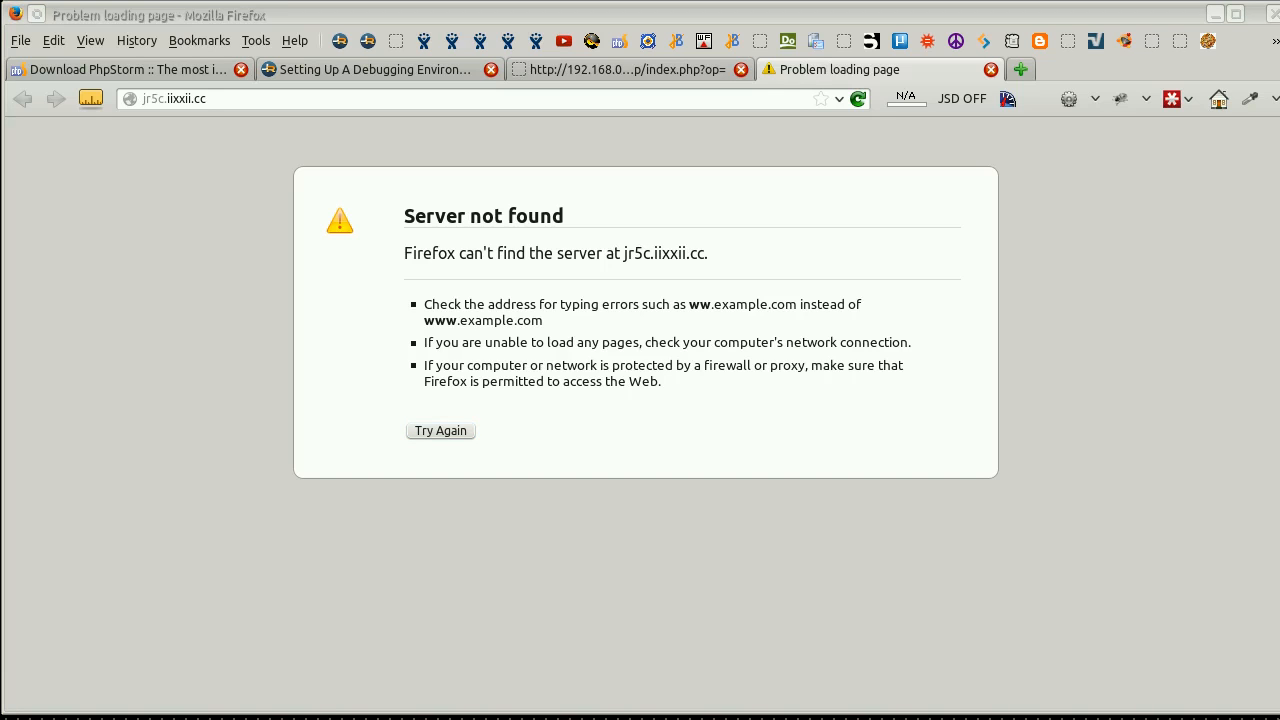
Open /etc/hosts for editing with sudo nano in a terminal, entering the sudo password.
{"action": "left_click_drag", "start_coordinate": [0, 0], "coordinate": [782, 87]}
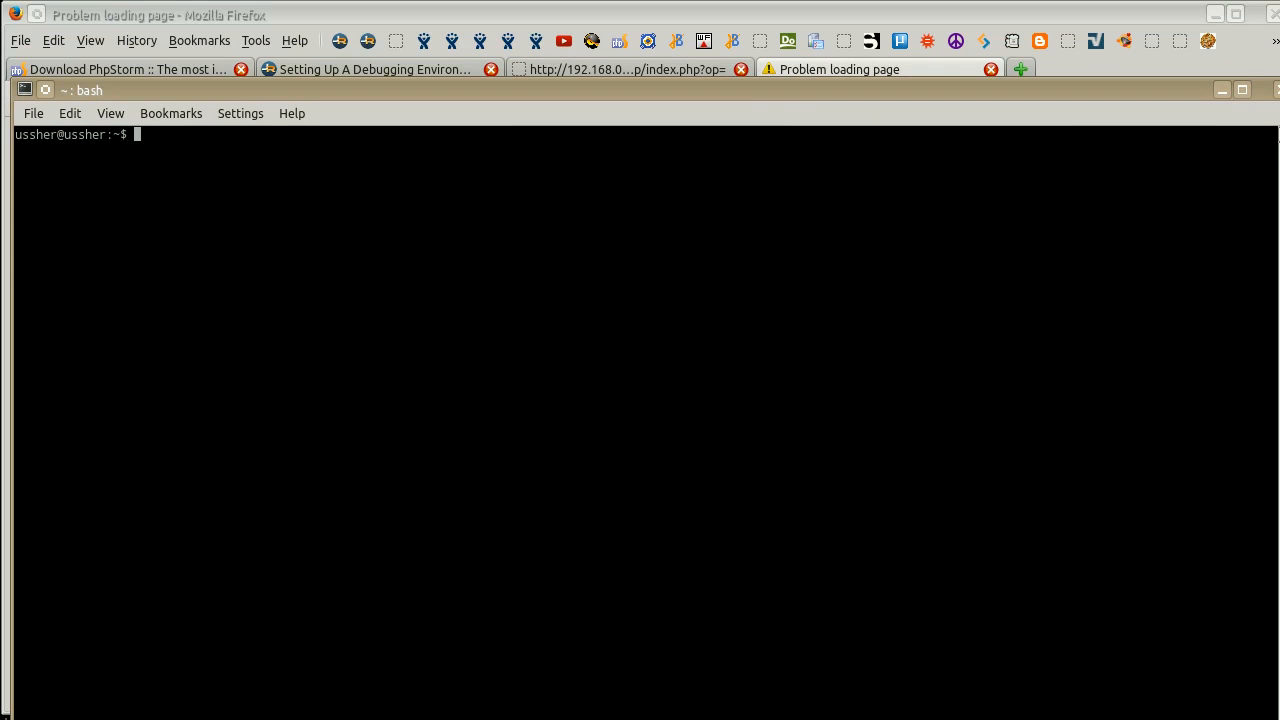
{"action": "type", "text": "sudo /e"}
{"action": "key", "text": "BackSpace"}
{"action": "key", "text": "BackSpace"}
{"action": "type", "text": "nano /etc/hosts"}
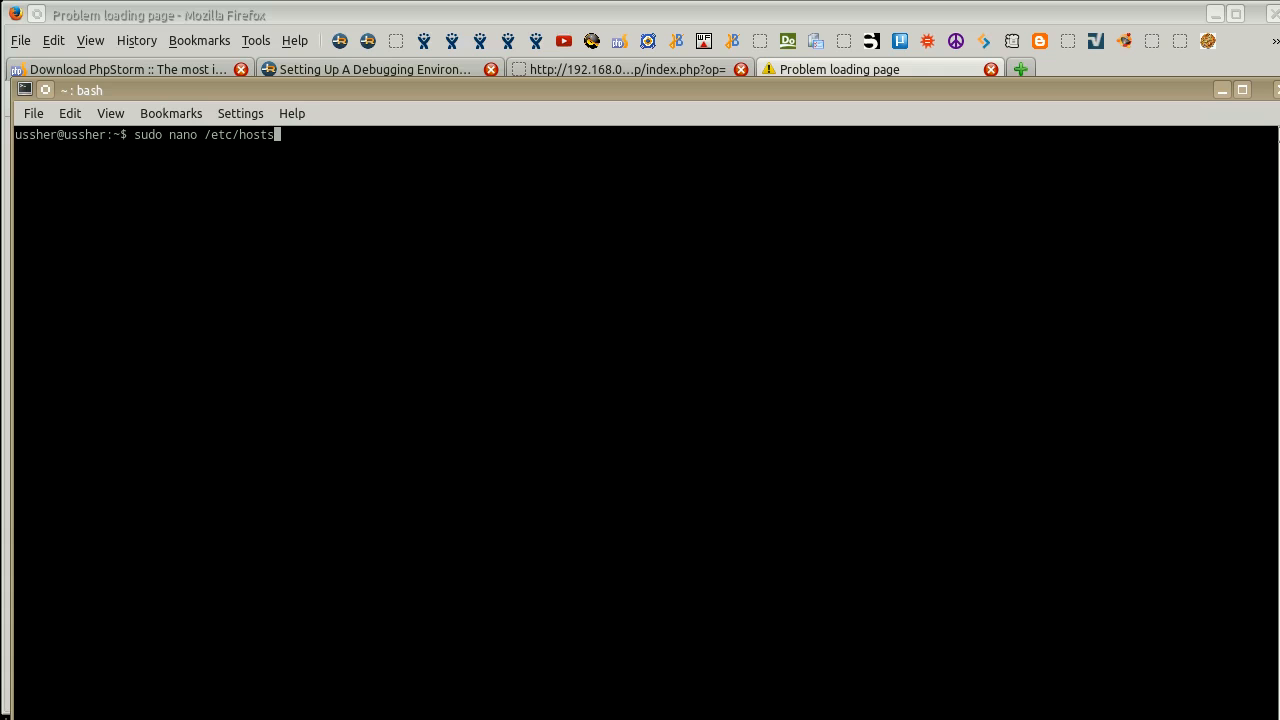
{"action": "key", "text": "Return"}
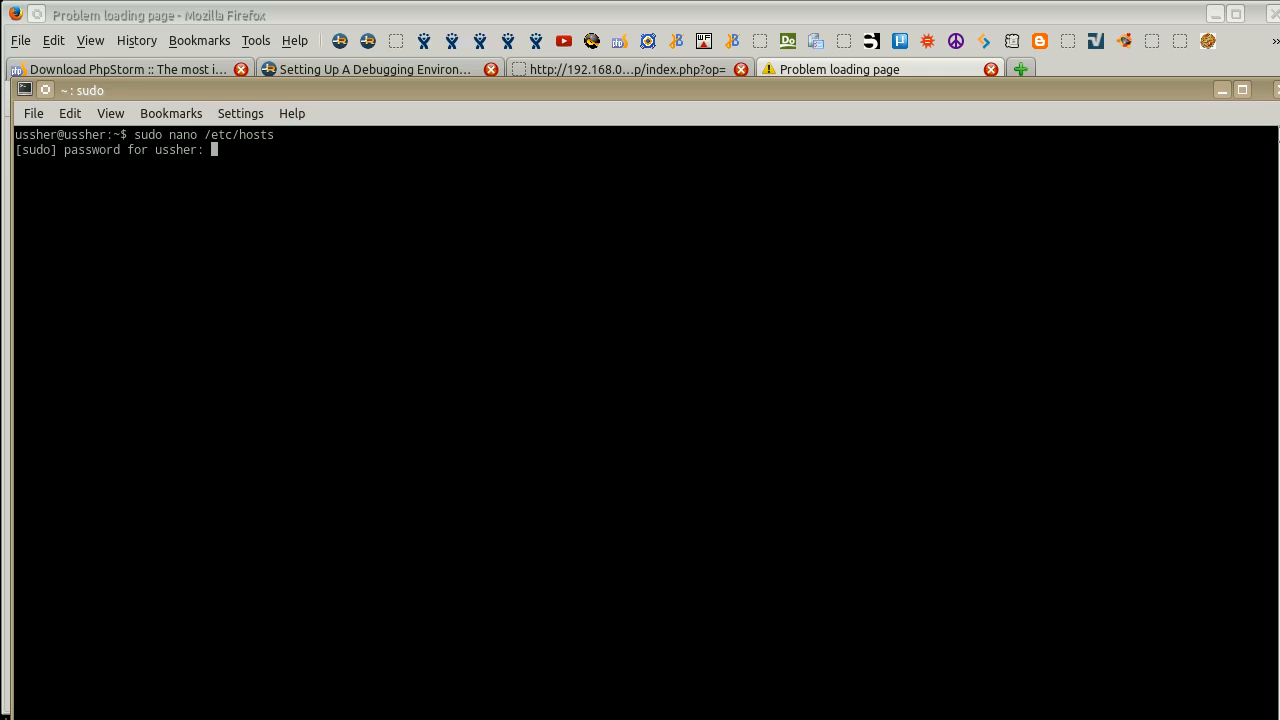
{"action": "key", "text": "Return"}
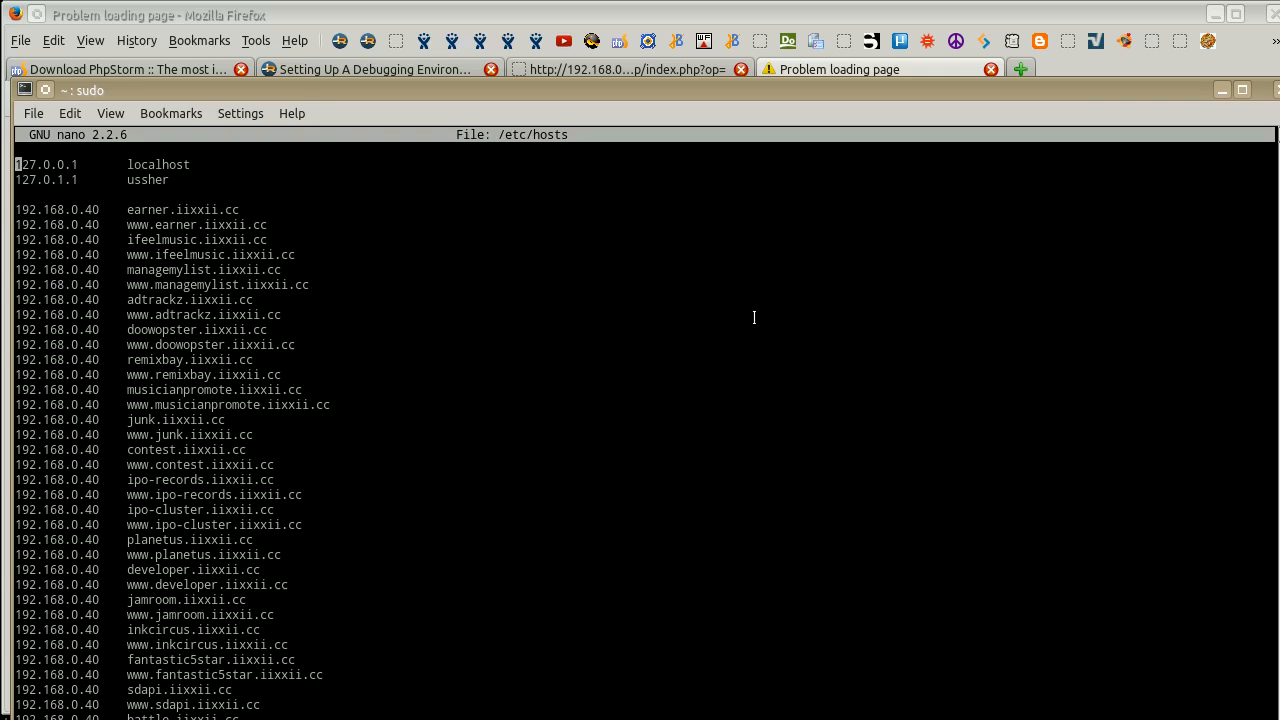
Add a hosts entry mapping 192.168.0.40 to jr5c.iixxii.cc below the jr5b.iixxii.cc line.
{"action": "scroll", "coordinate": [754, 317], "scroll_direction": "down", "scroll_amount": 20}
{"action": "key", "text": "Up"}
{"action": "key", "text": "Up"}
{"action": "key", "text": "Return"}
{"action": "key", "text": "Up"}
{"action": "type", "text": "1"}
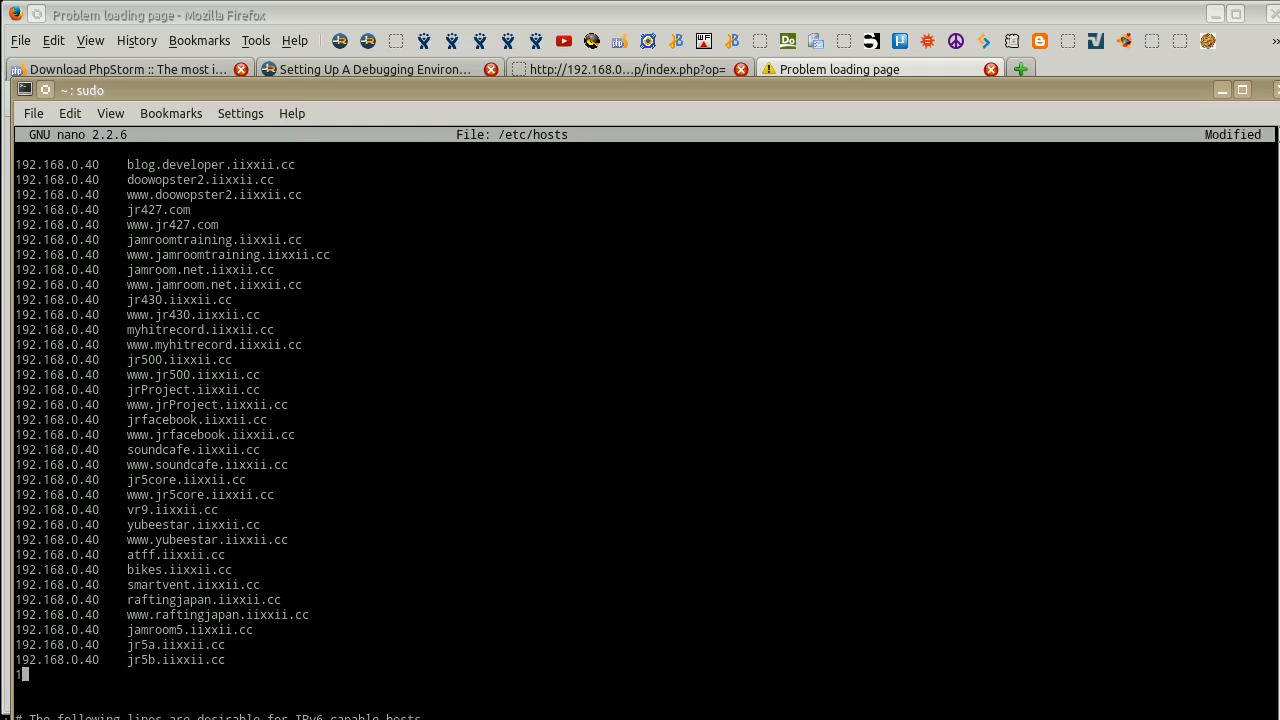
{"action": "type", "text": "92.168.0.40"}
{"action": "key", "text": "Tab"}
{"action": "type", "text": "jr5c.iixxii.cc"}
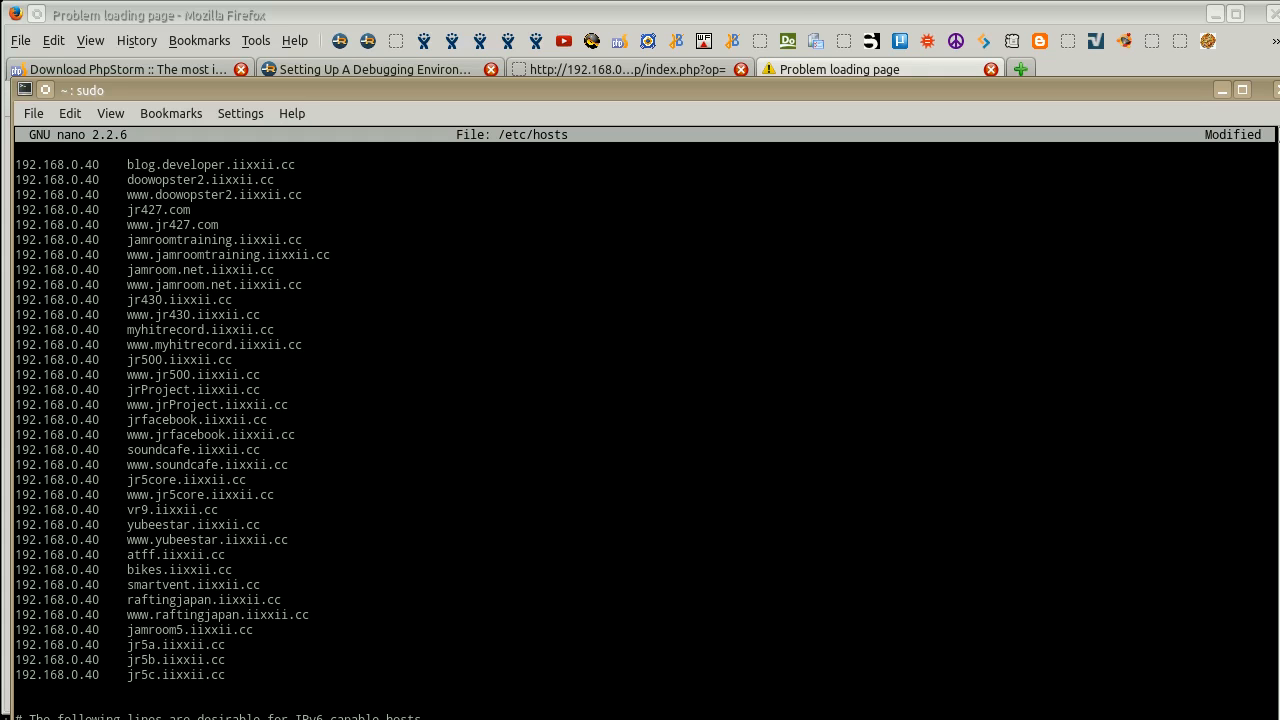
Save the changes to /etc/hosts and exit nano.
{"action": "left_click_drag", "start_coordinate": [813, 80], "coordinate": [816, 36]}
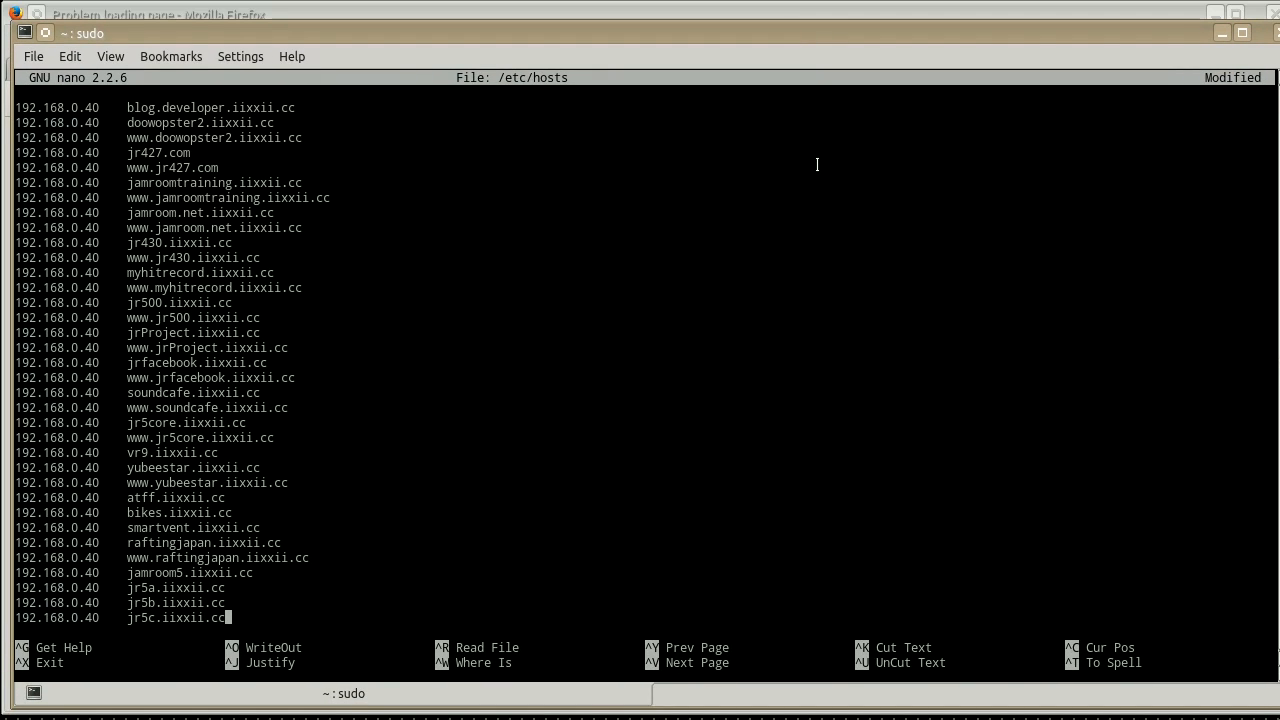
{"action": "key", "text": "ctrl+o"}
{"action": "key", "text": "Return"}
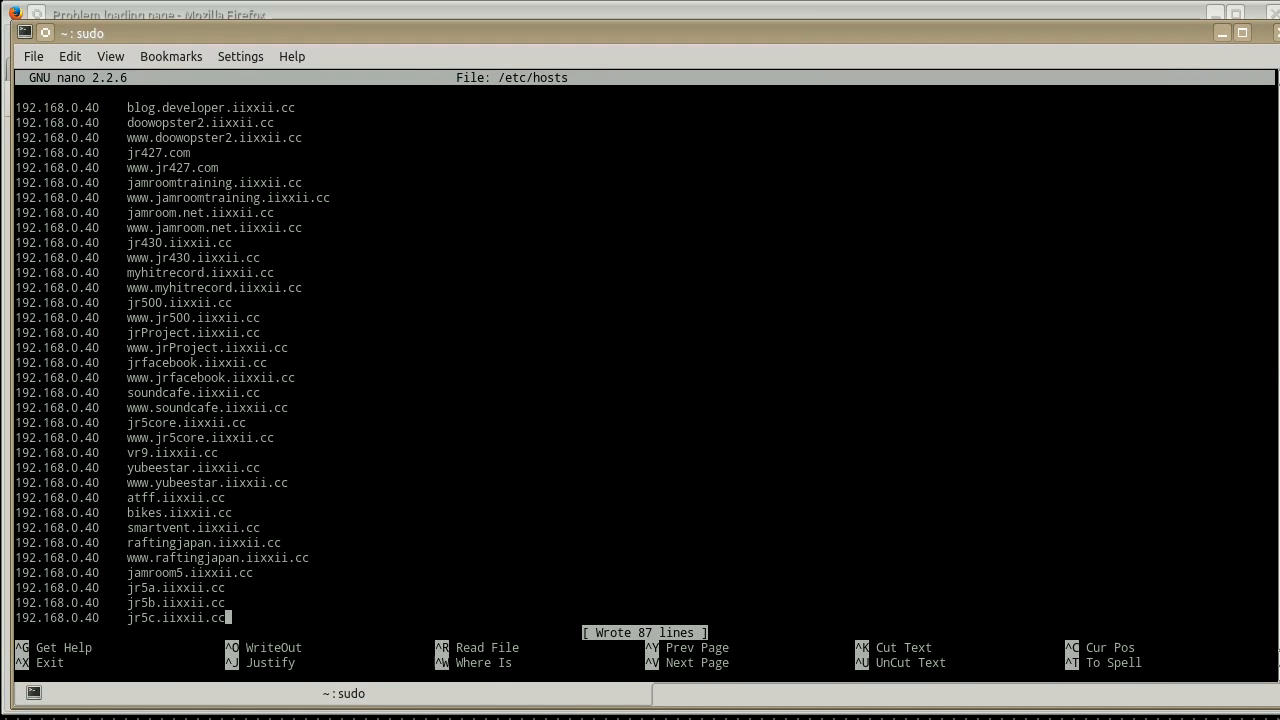
{"action": "key", "text": "ctrl+x"}
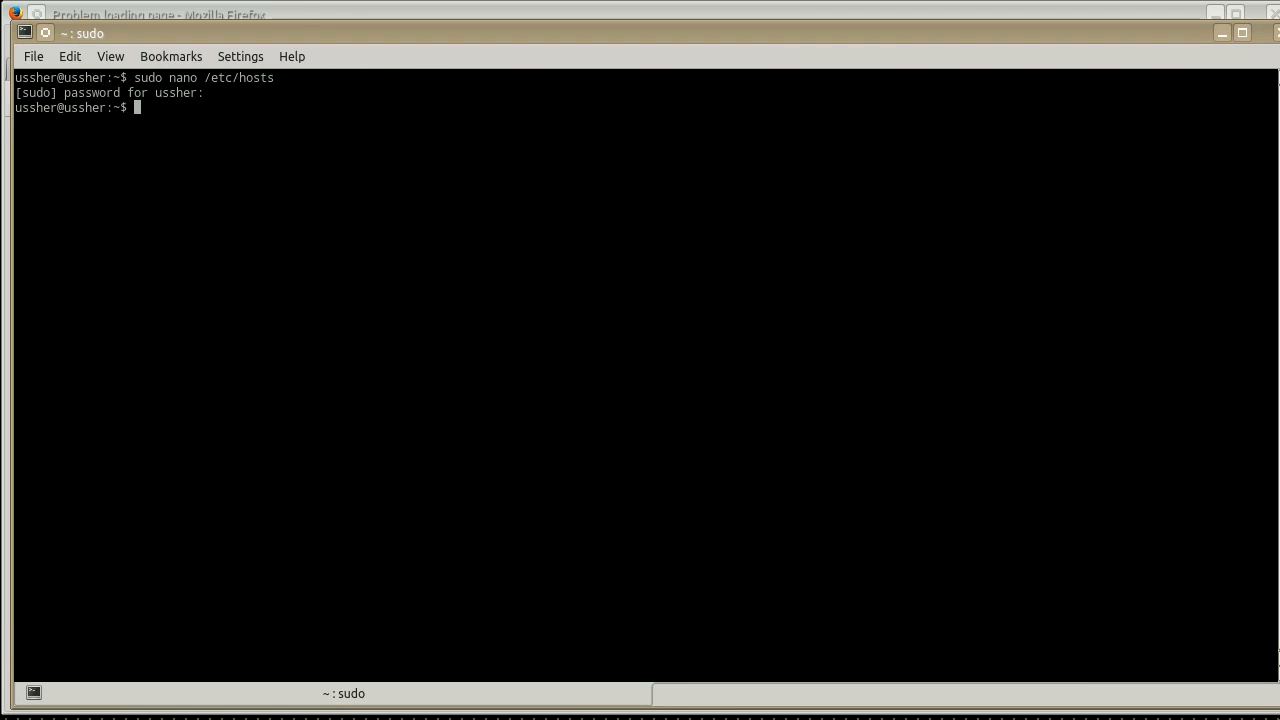
Return to Firefox and reload jr5c.iixxii.cc to check that the domain resolves.
{"action": "left_click", "coordinate": [905, 14]}
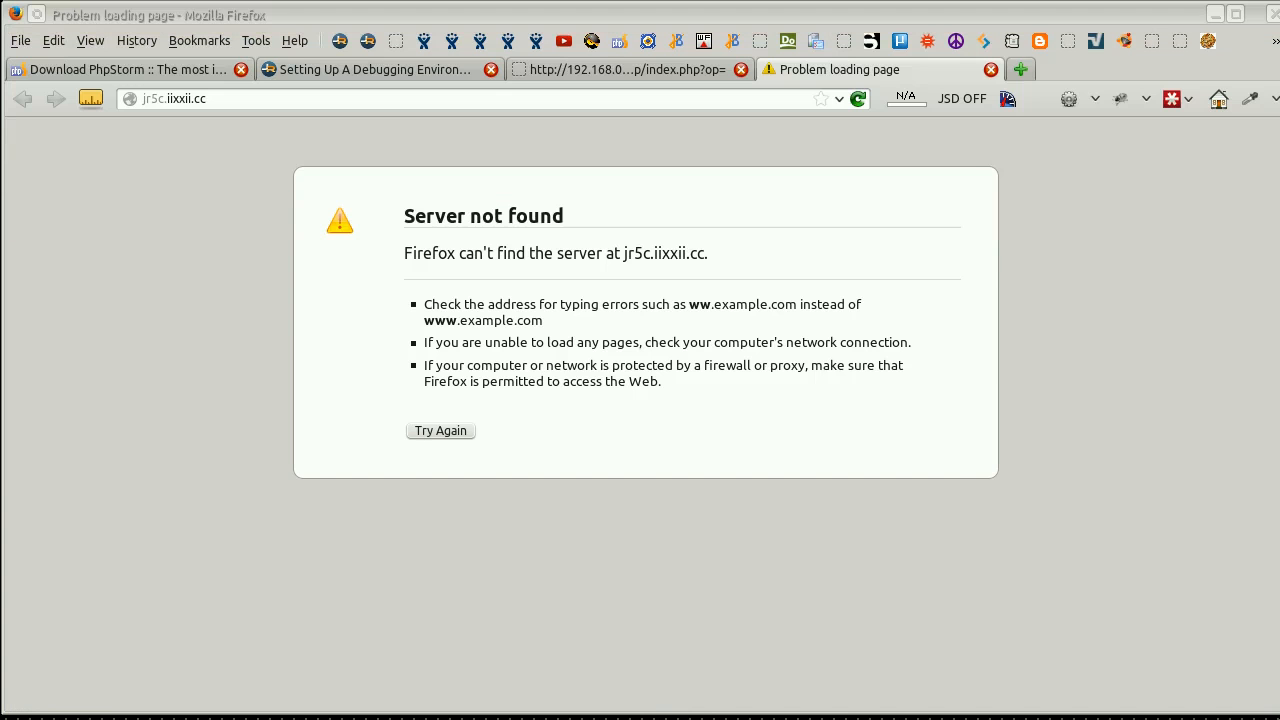
{"action": "key", "text": "F5"}
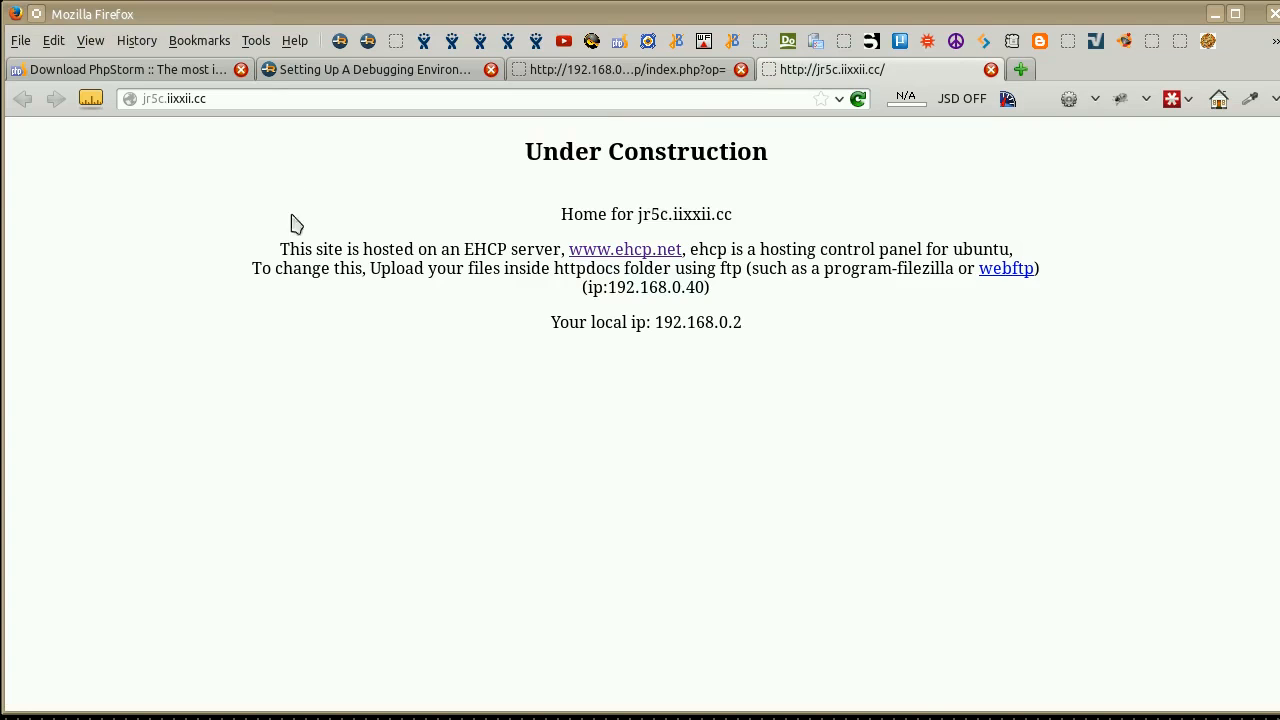
{"action": "left_click", "coordinate": [234, 96]}
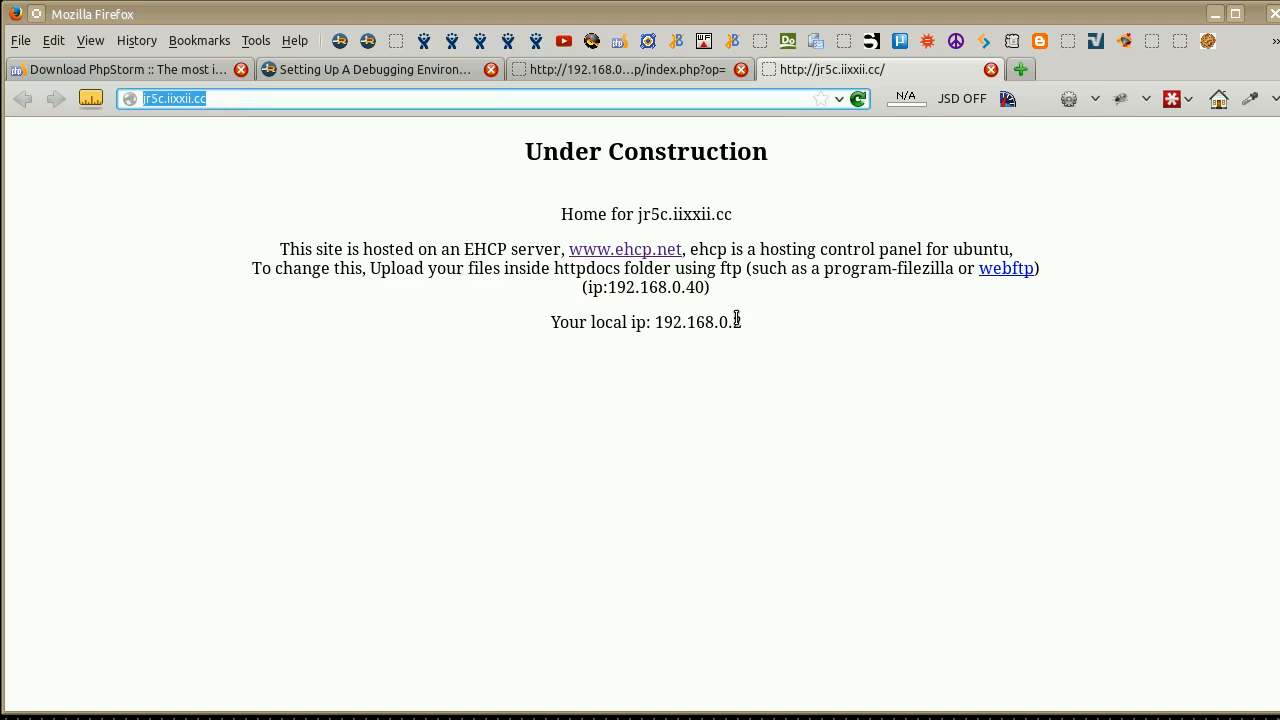
{"action": "left_click", "coordinate": [968, 498]}
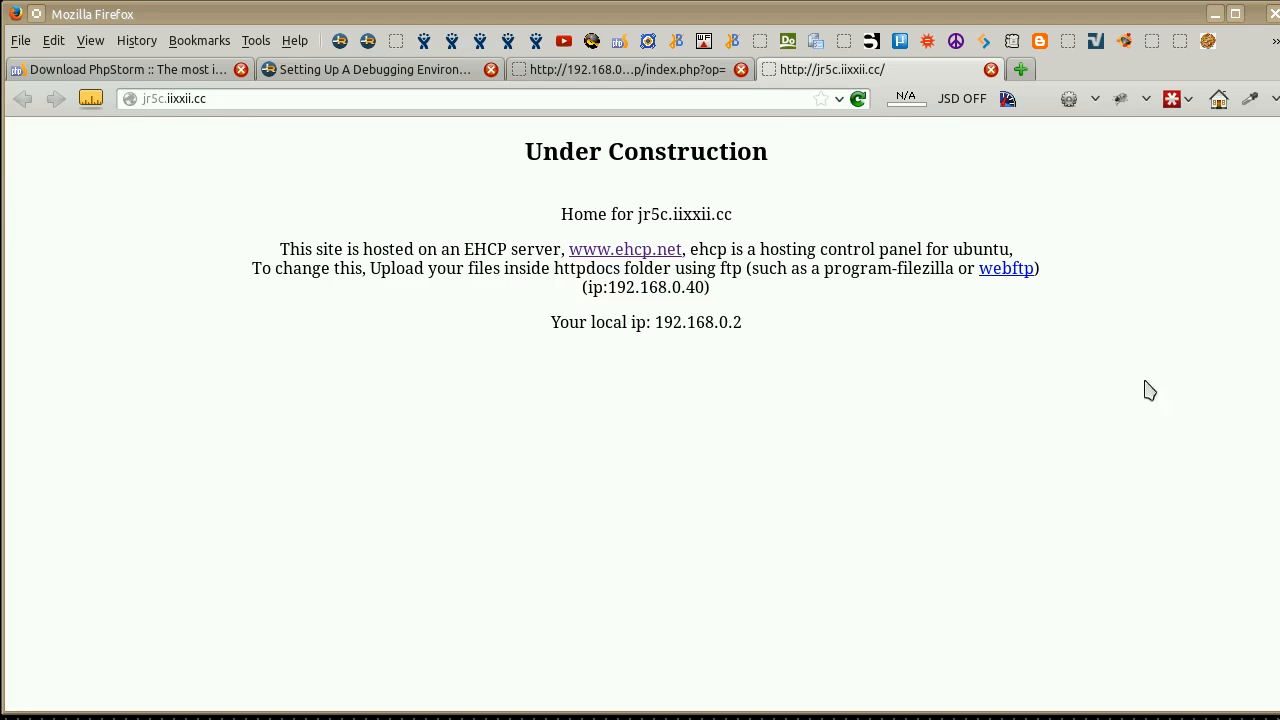
Switch to PhpStorm and add an FTP deployment server named jr5c.iixxii.cc.
{"action": "left_click_drag", "start_coordinate": [1279, 60], "coordinate": [529, 28]}
{"action": "left_click_drag", "start_coordinate": [529, 23], "coordinate": [537, 17]}
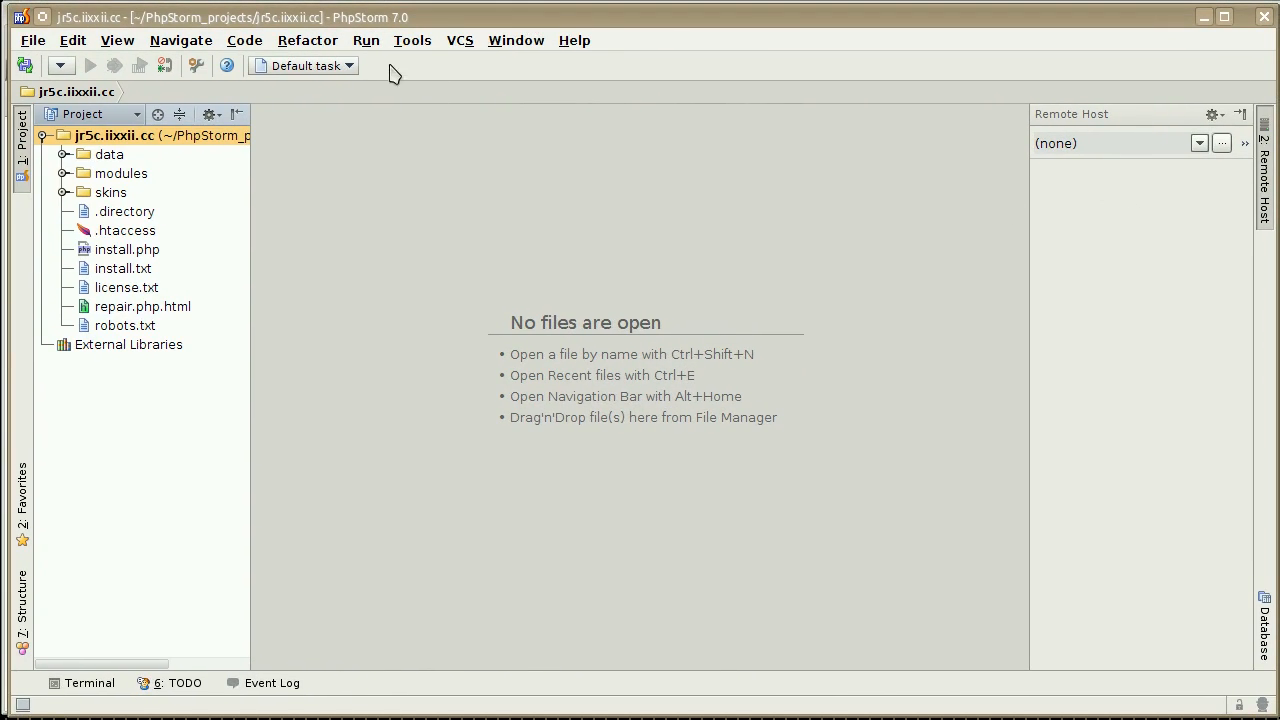
{"action": "left_click", "coordinate": [417, 47]}
{"action": "mouse_move", "coordinate": [422, 63]}
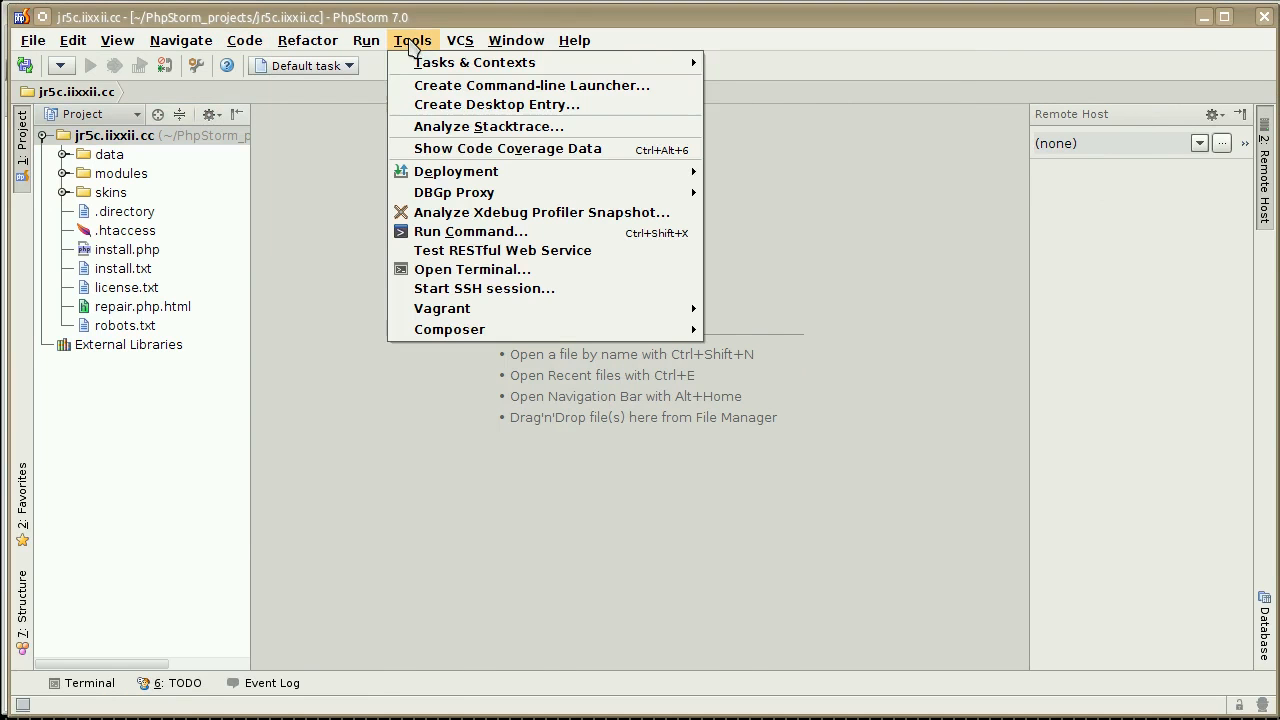
{"action": "mouse_move", "coordinate": [566, 177]}
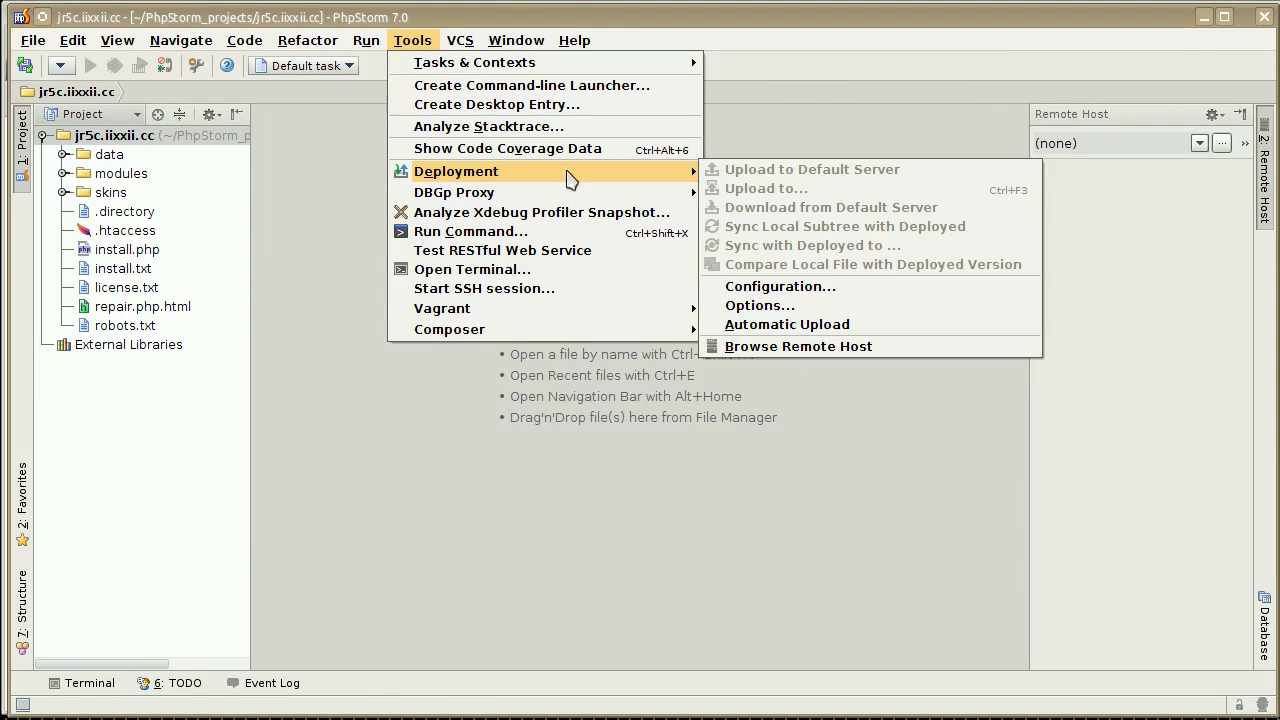
{"action": "left_click", "coordinate": [778, 292]}
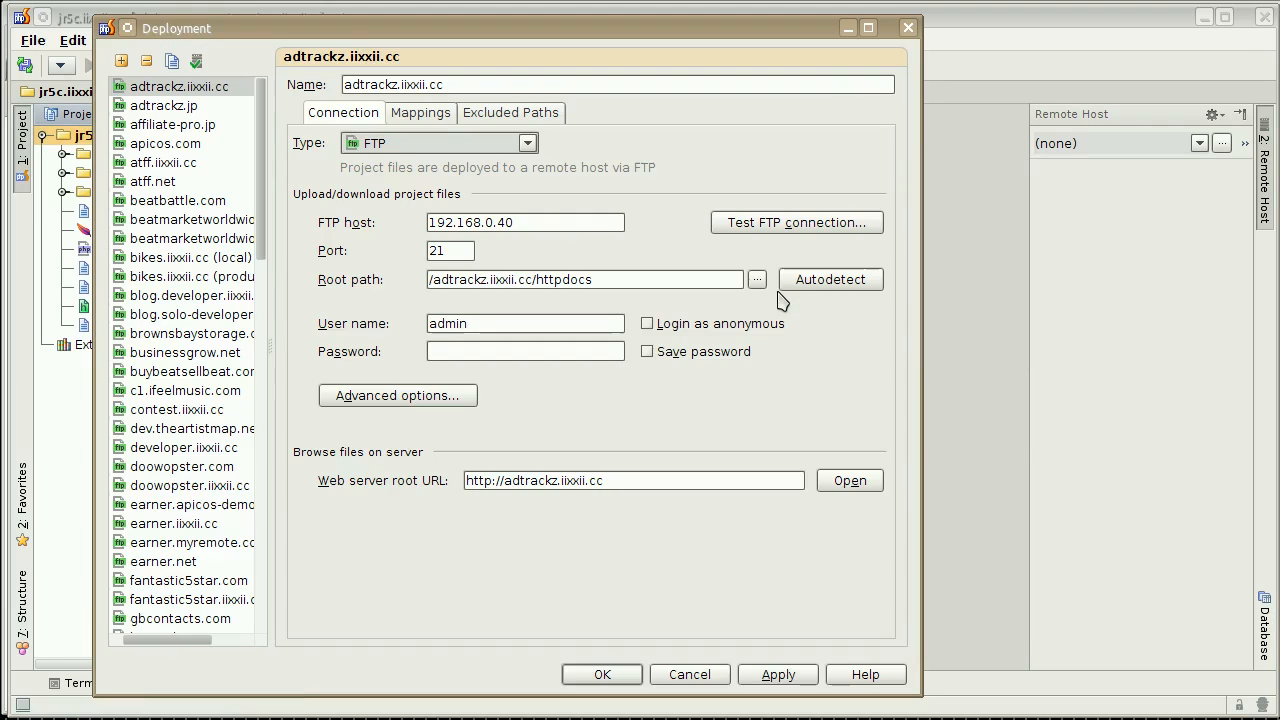
{"action": "left_click", "coordinate": [121, 61]}
{"action": "type", "text": "jr5c.iixxii.cc"}
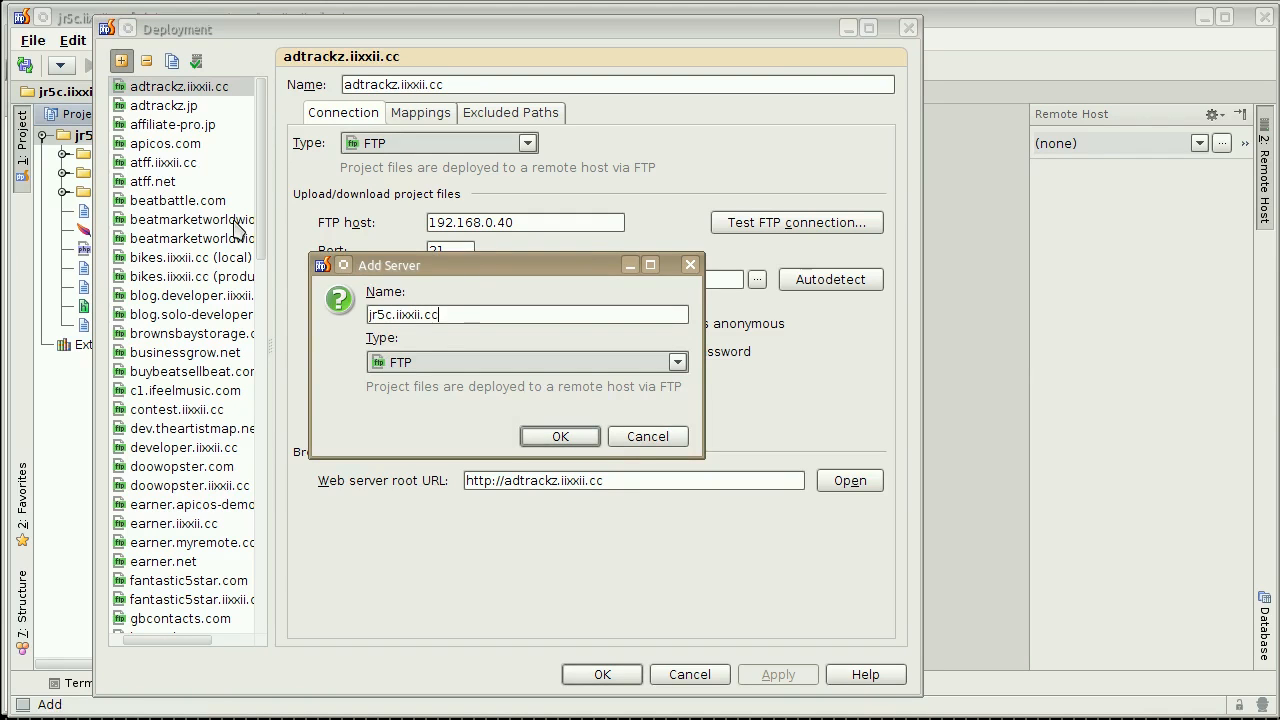
{"action": "left_click", "coordinate": [563, 436]}
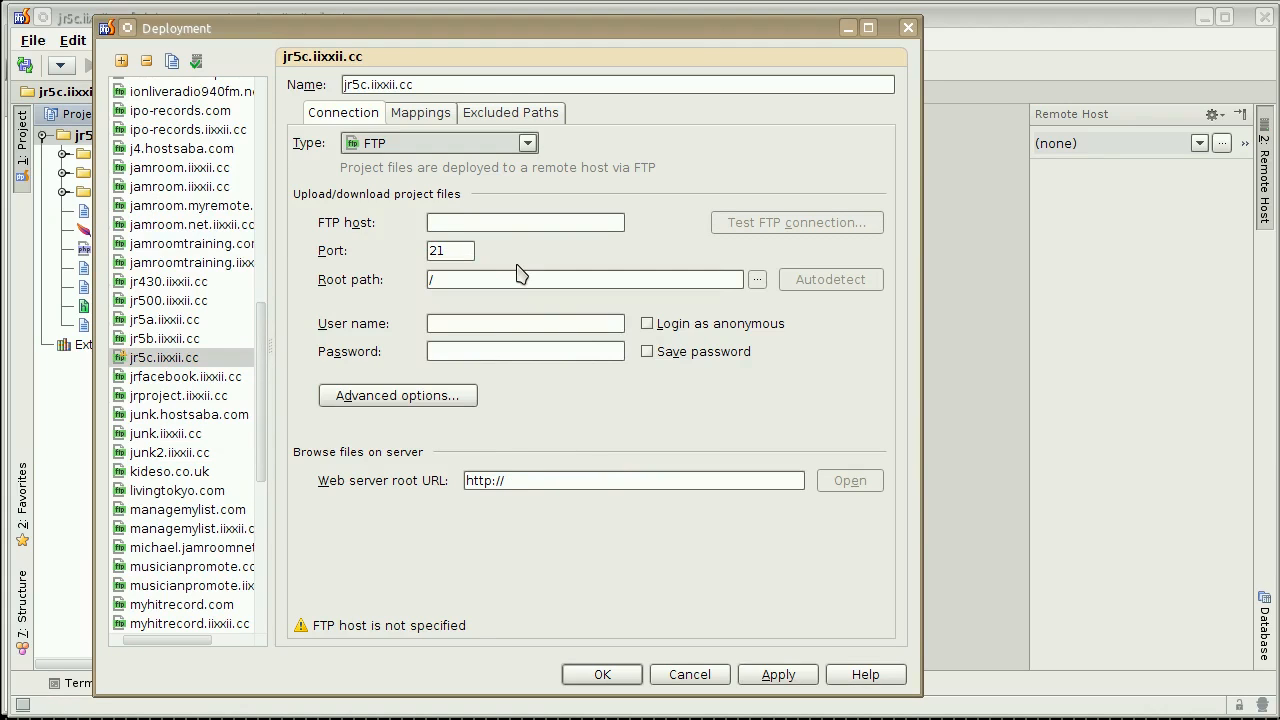
Set the FTP host to jr5c.iixxii.cc and user name to admin, enter and save the FTP password, and test the connection.
{"action": "type", "text": "jr5c.iixxii.cc"}
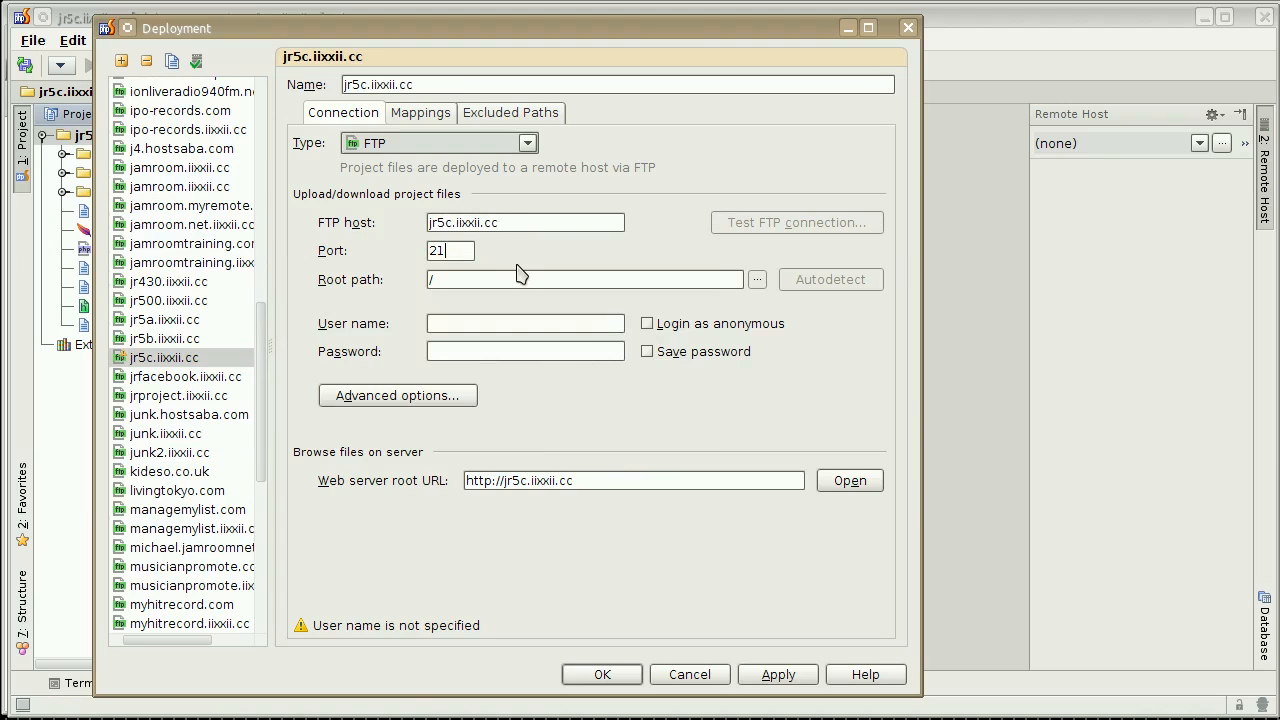
{"action": "type", "text": "a"}
{"action": "key", "text": "Tab"}
{"action": "key", "text": "Tab"}
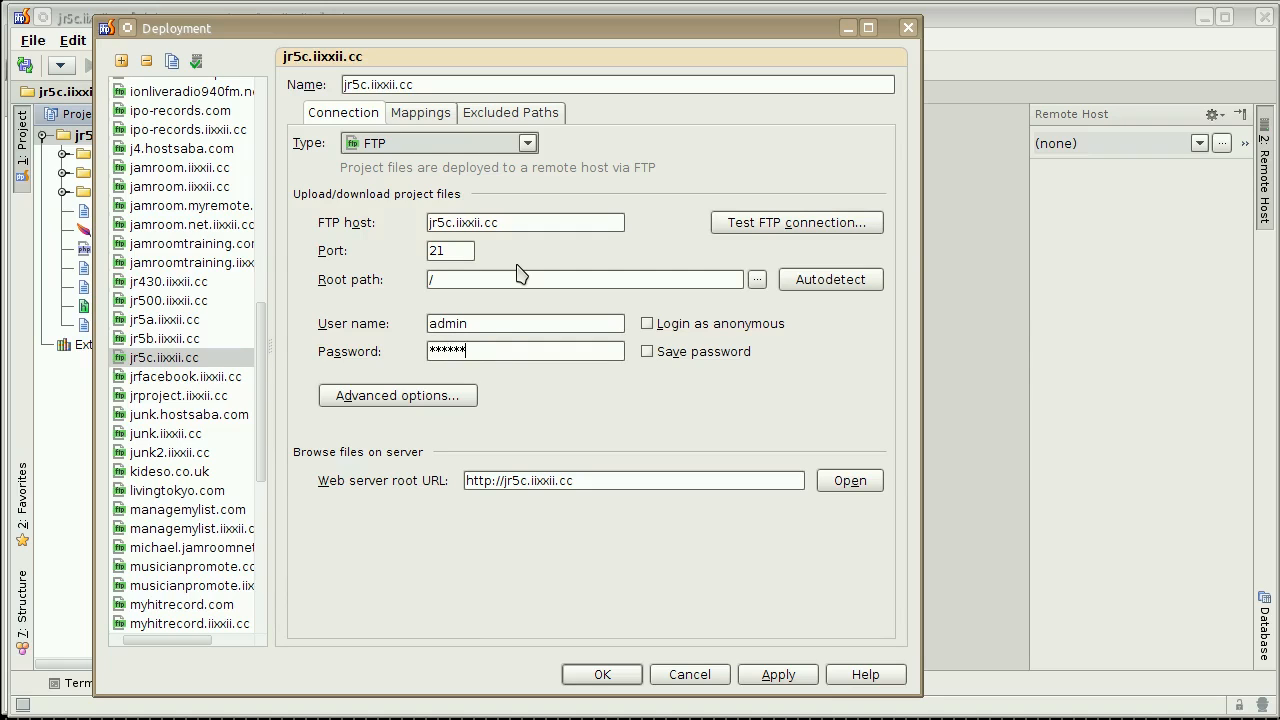
{"action": "left_click", "coordinate": [678, 352]}
{"action": "left_click", "coordinate": [771, 230]}
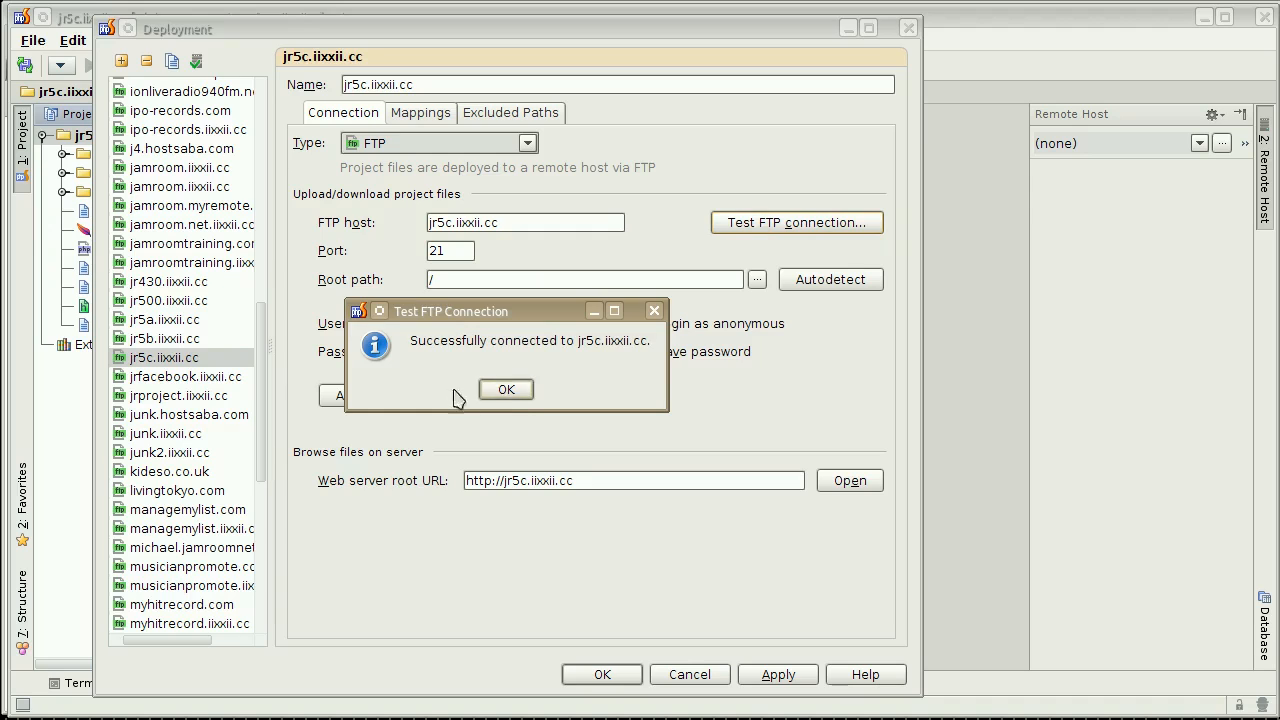
{"action": "left_click", "coordinate": [518, 390]}
Make jr5c.iixxii.cc the default server and set its mapped deployment path and web path to /.
{"action": "left_click", "coordinate": [424, 114]}
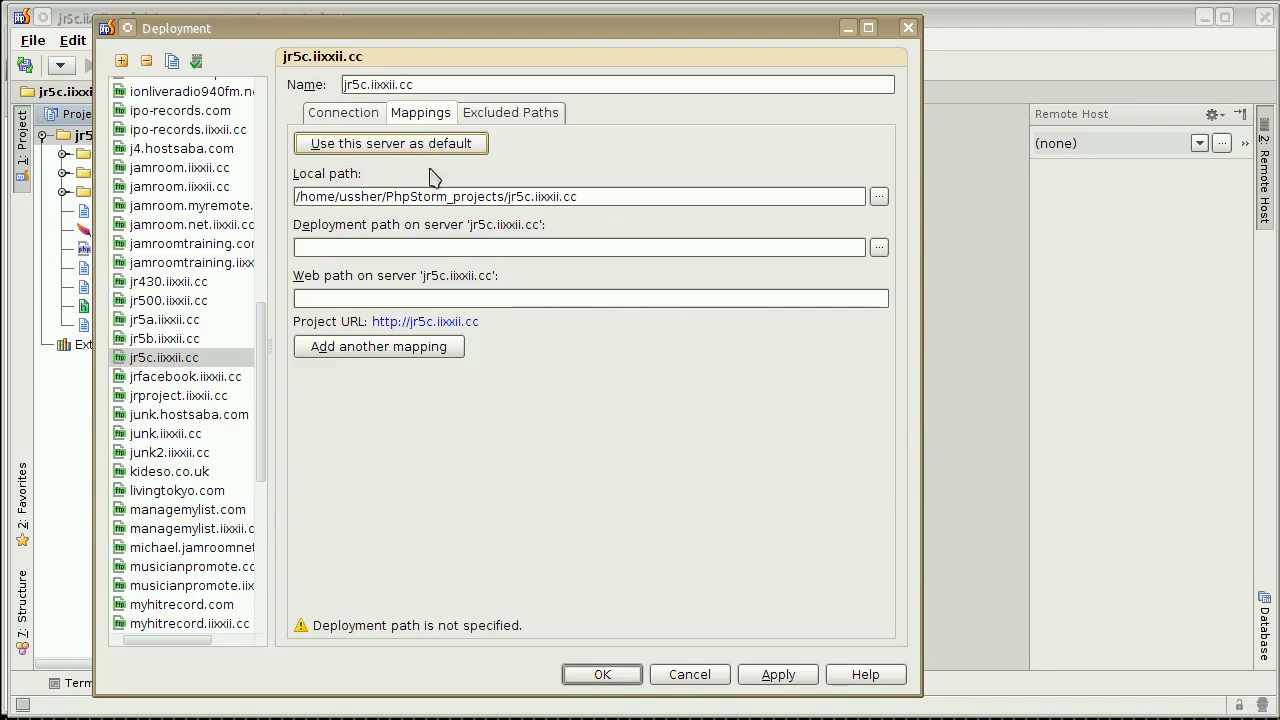
{"action": "left_click", "coordinate": [391, 247]}
{"action": "type", "text": "/"}
{"action": "key", "text": "Tab"}
{"action": "type", "text": "/"}
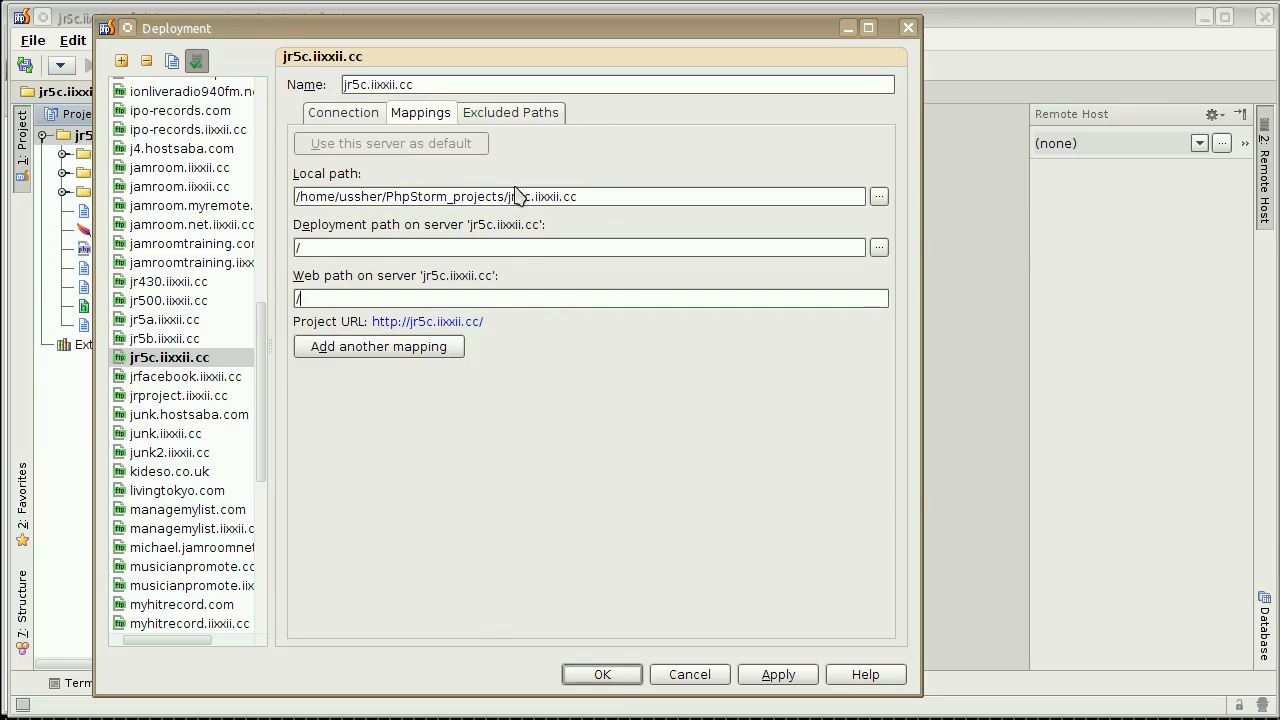
Save the deployment settings, recheck the jr5c.iixxii.cc mappings, and select that server as the remote host to browse.
{"action": "left_click", "coordinate": [612, 676]}
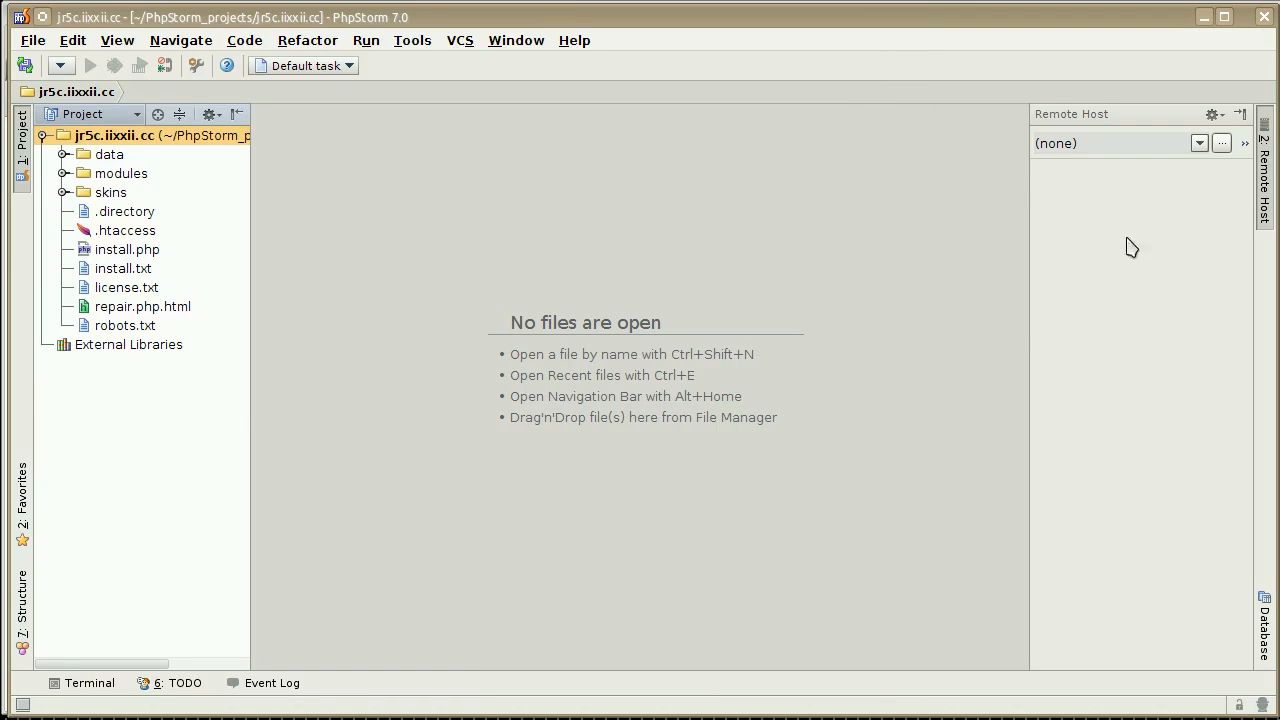
{"action": "left_click", "coordinate": [1200, 147]}
{"action": "left_click", "coordinate": [1200, 147]}
{"action": "left_click", "coordinate": [412, 40]}
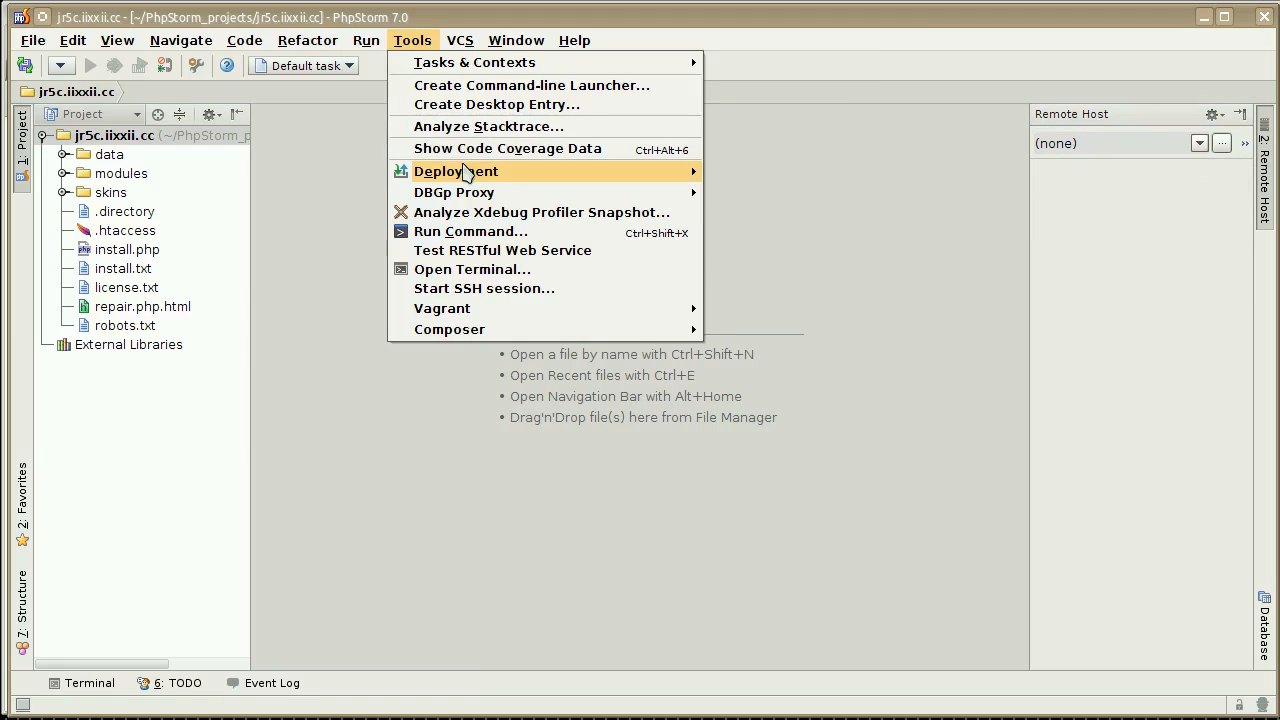
{"action": "mouse_move", "coordinate": [468, 172]}
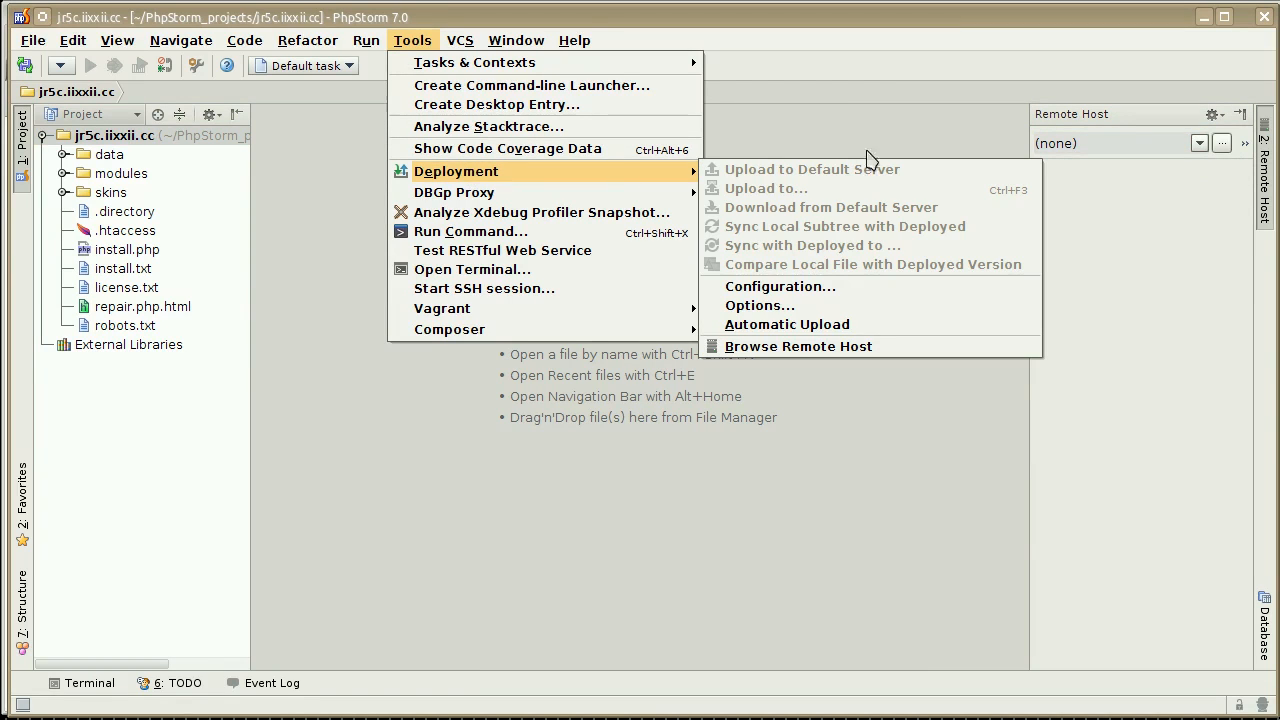
{"action": "left_click", "coordinate": [781, 292]}
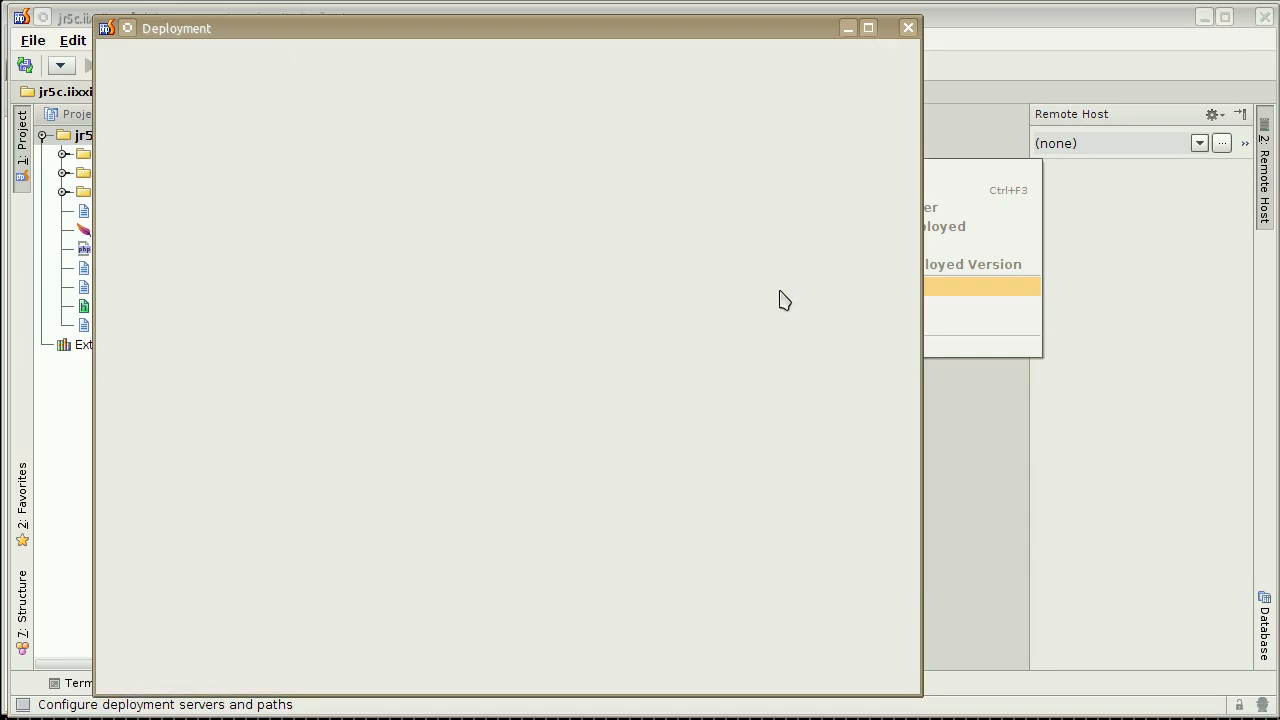
{"action": "left_click", "coordinate": [401, 116]}
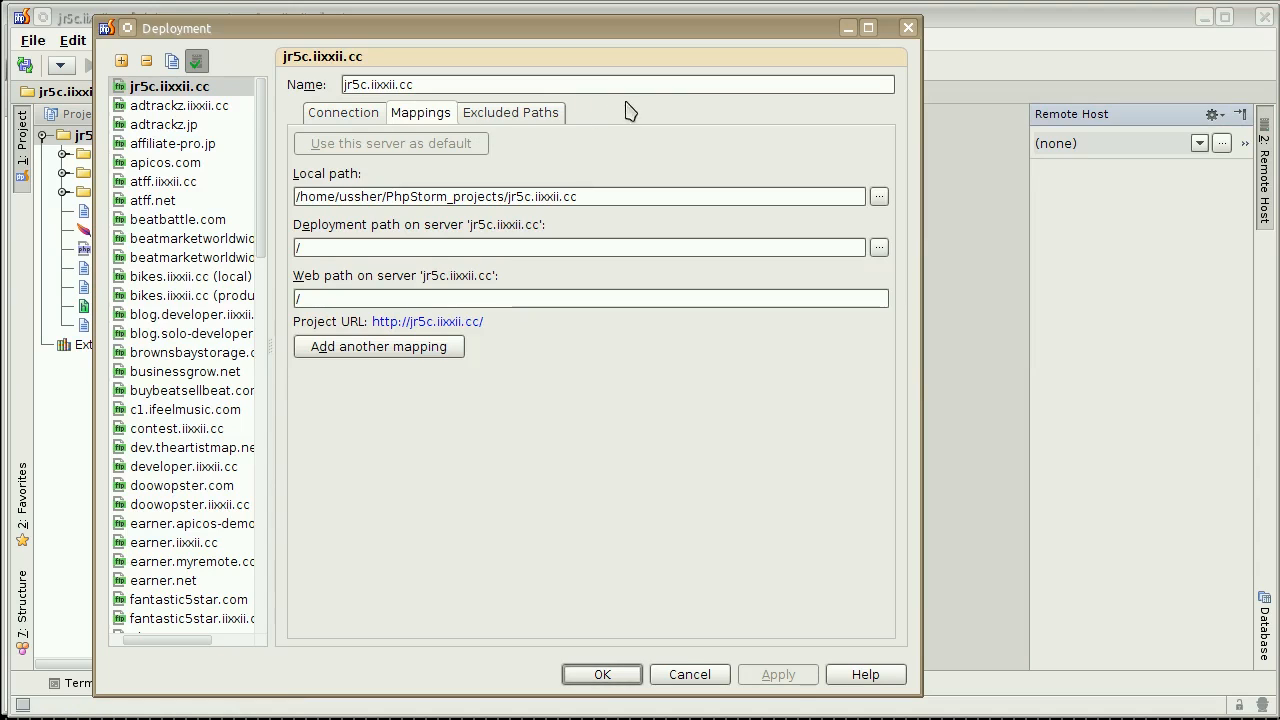
{"action": "left_click", "coordinate": [602, 675]}
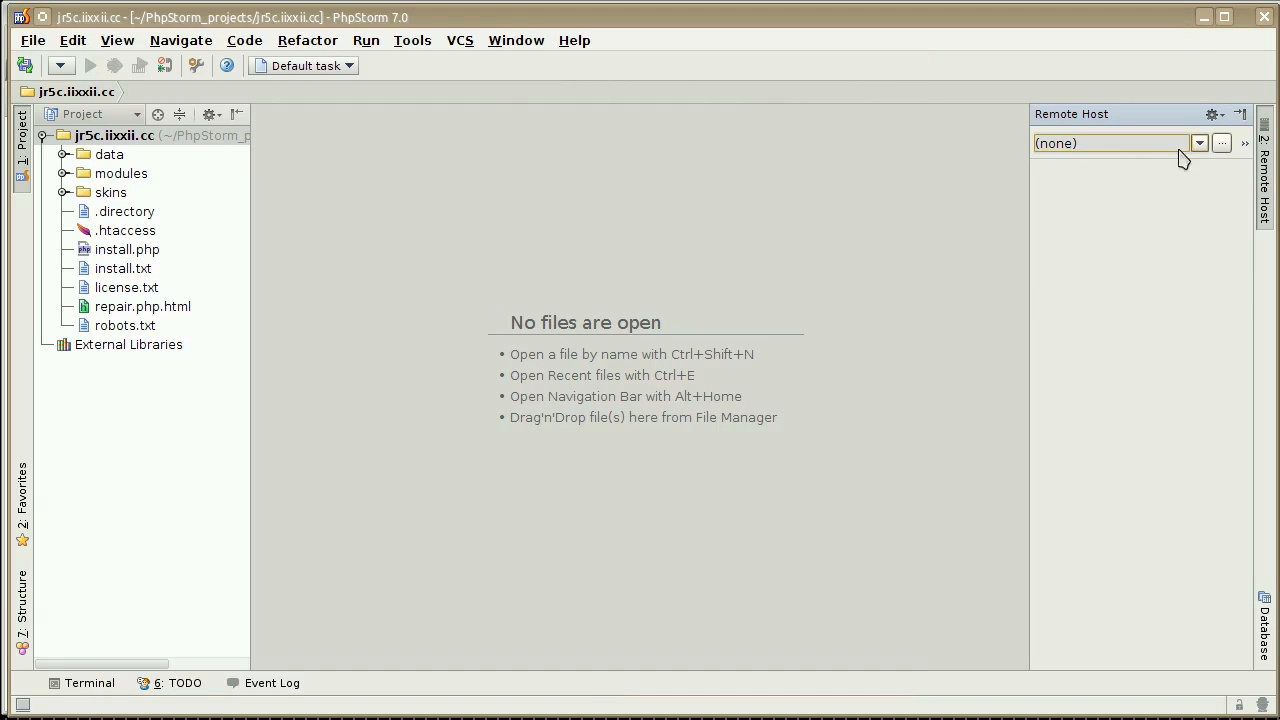
{"action": "left_click", "coordinate": [1199, 143]}
{"action": "left_click", "coordinate": [1180, 164]}
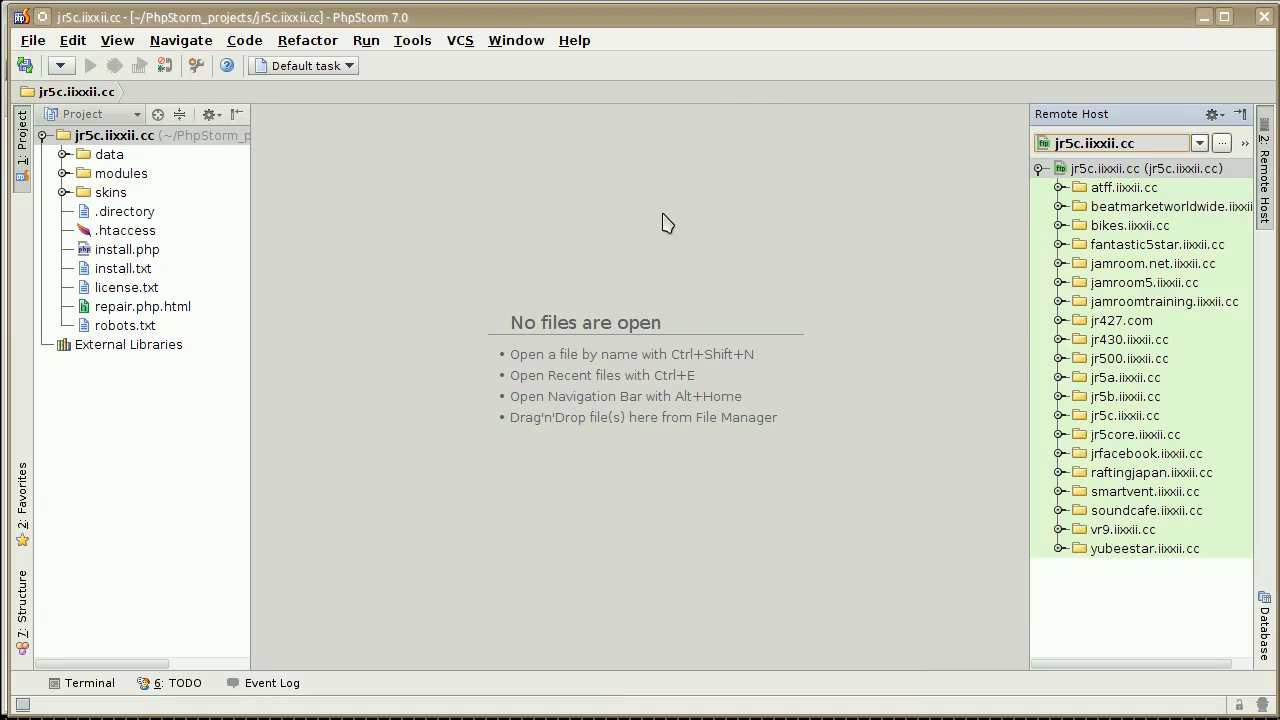
Set the root path of the jr5c.iixxii.cc deployment server to /jr5c.iixxii.cc/httpdocs and save the configuration.
{"action": "left_click", "coordinate": [412, 40]}
{"action": "mouse_move", "coordinate": [468, 175]}
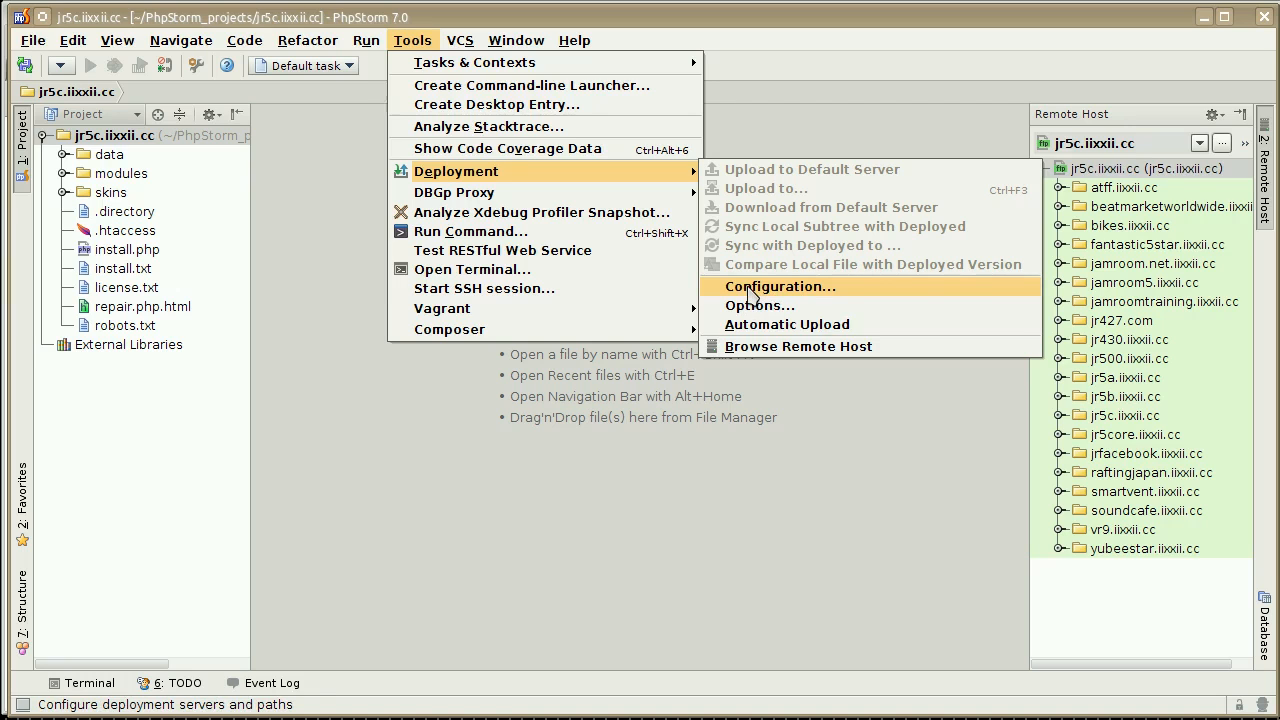
{"action": "left_click", "coordinate": [748, 291]}
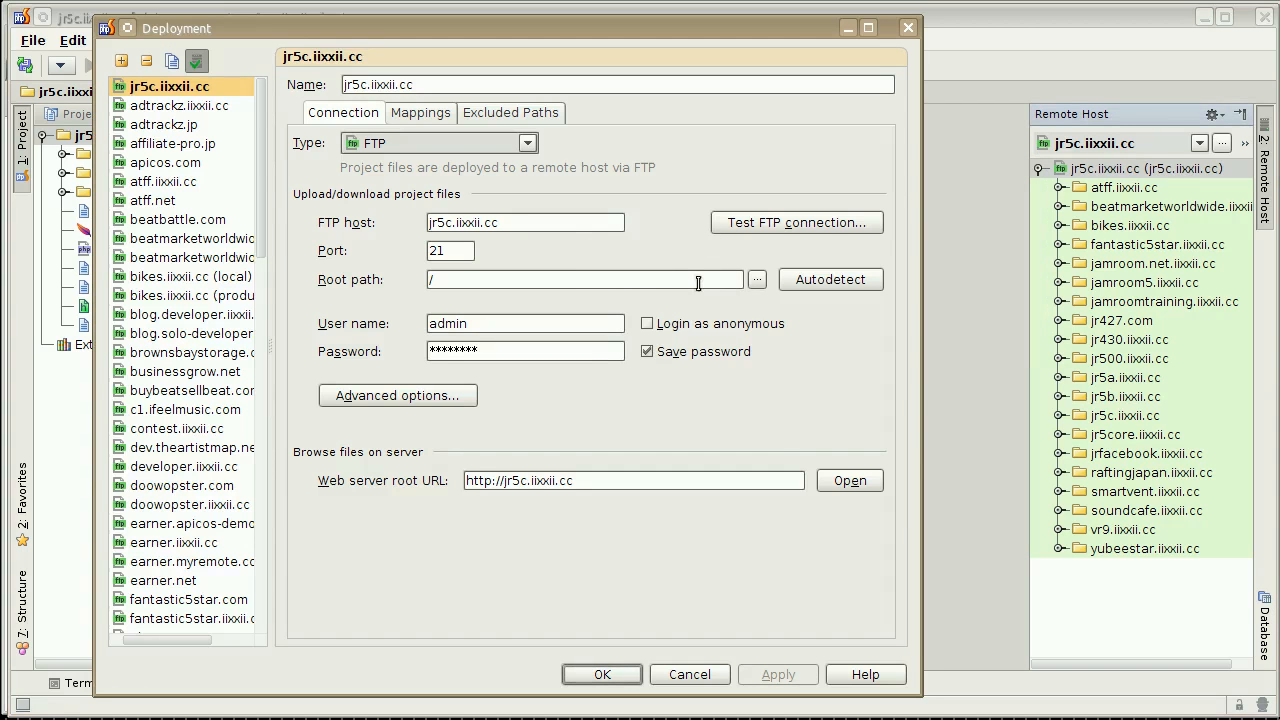
{"action": "left_click", "coordinate": [757, 280]}
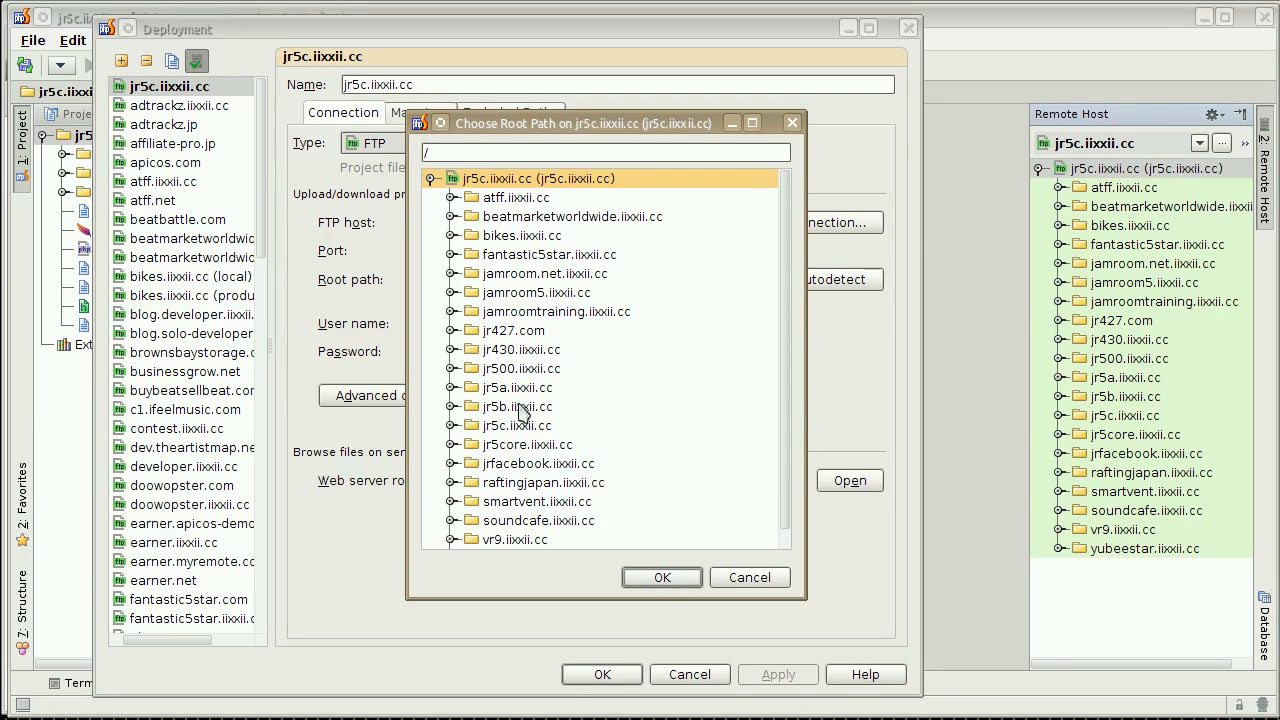
{"action": "left_click", "coordinate": [451, 425]}
{"action": "left_click", "coordinate": [507, 450]}
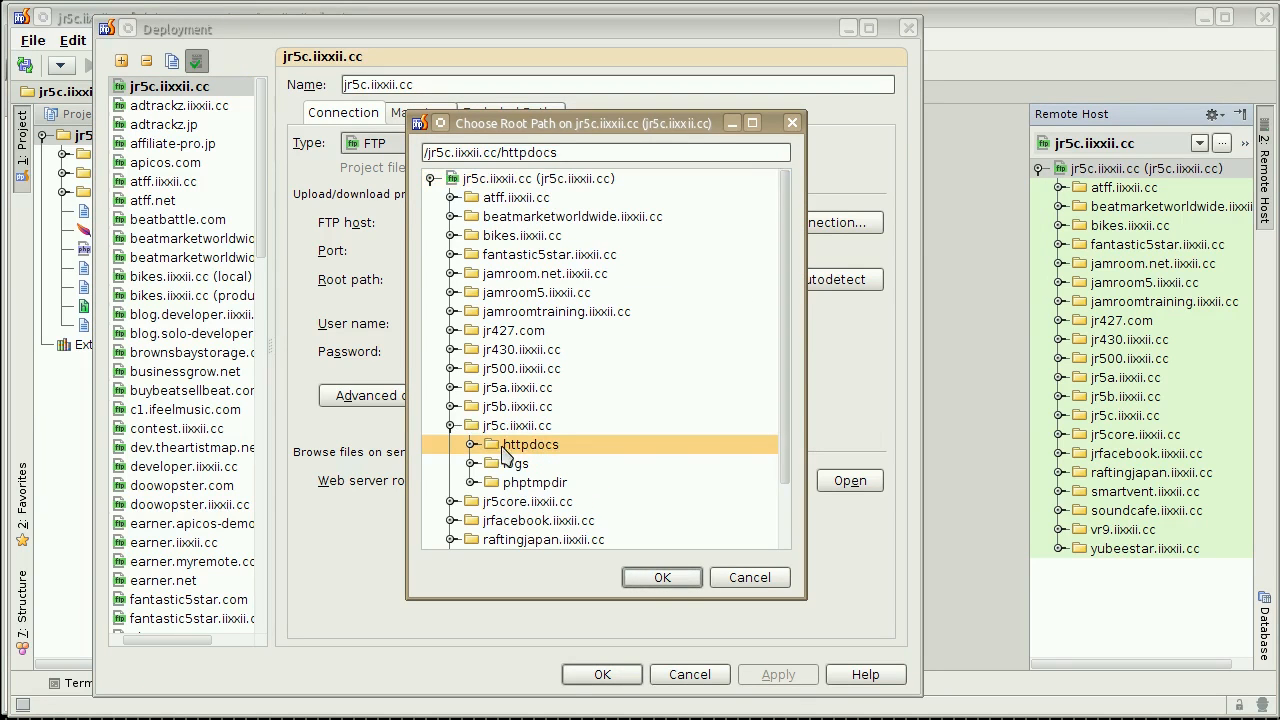
{"action": "left_click", "coordinate": [664, 580]}
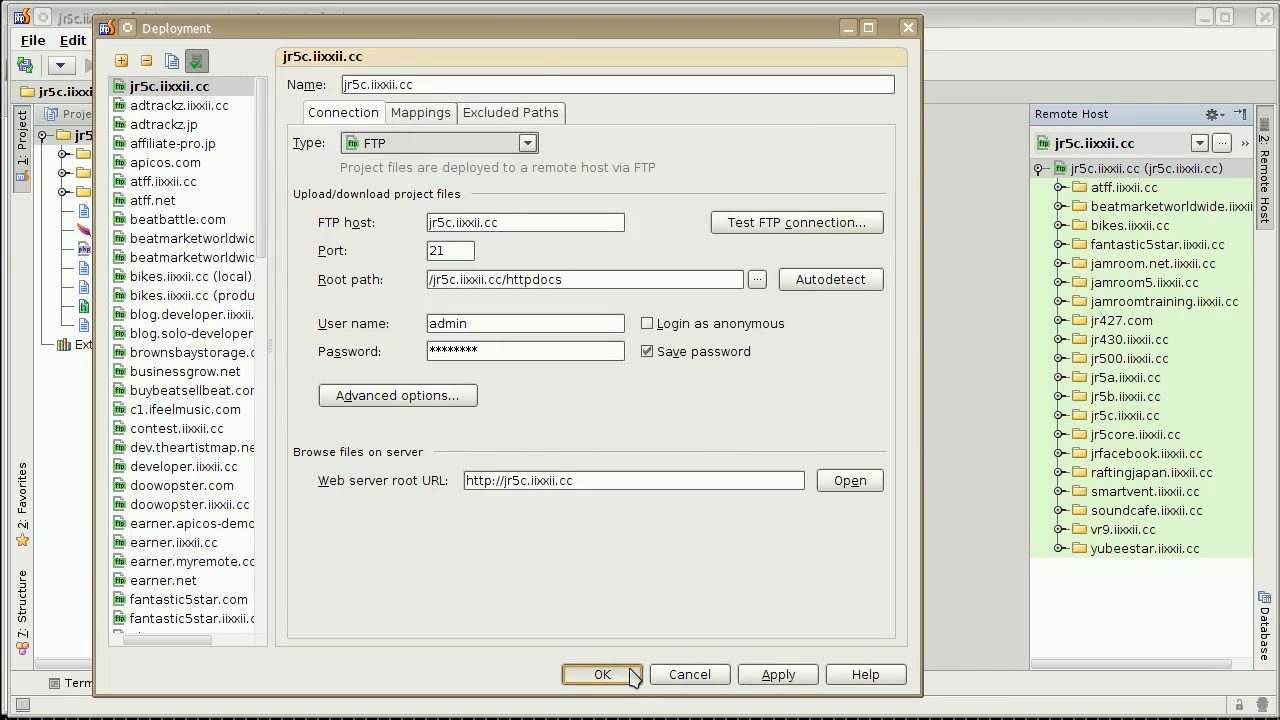
{"action": "left_click", "coordinate": [602, 675]}
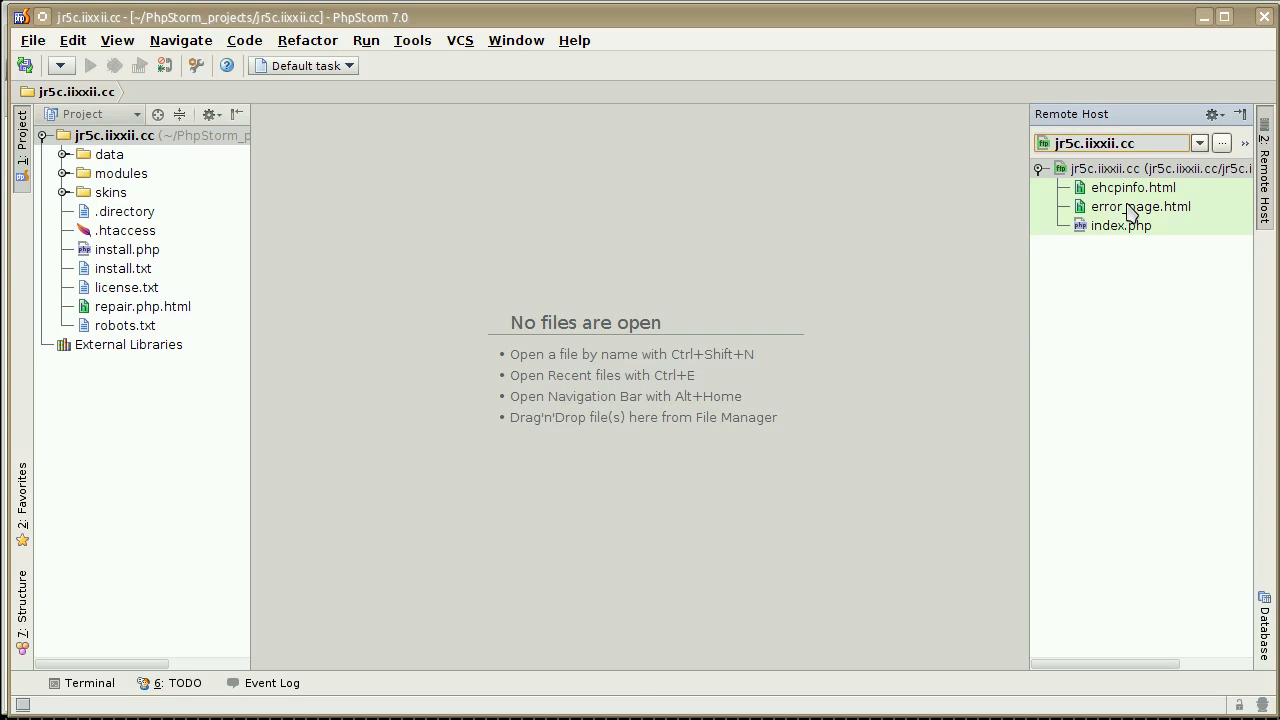
Delete ehcpinfo.html, error_page.html and index.php from the remote host.
{"action": "left_click_drag", "start_coordinate": [1163, 249], "coordinate": [1180, 228]}
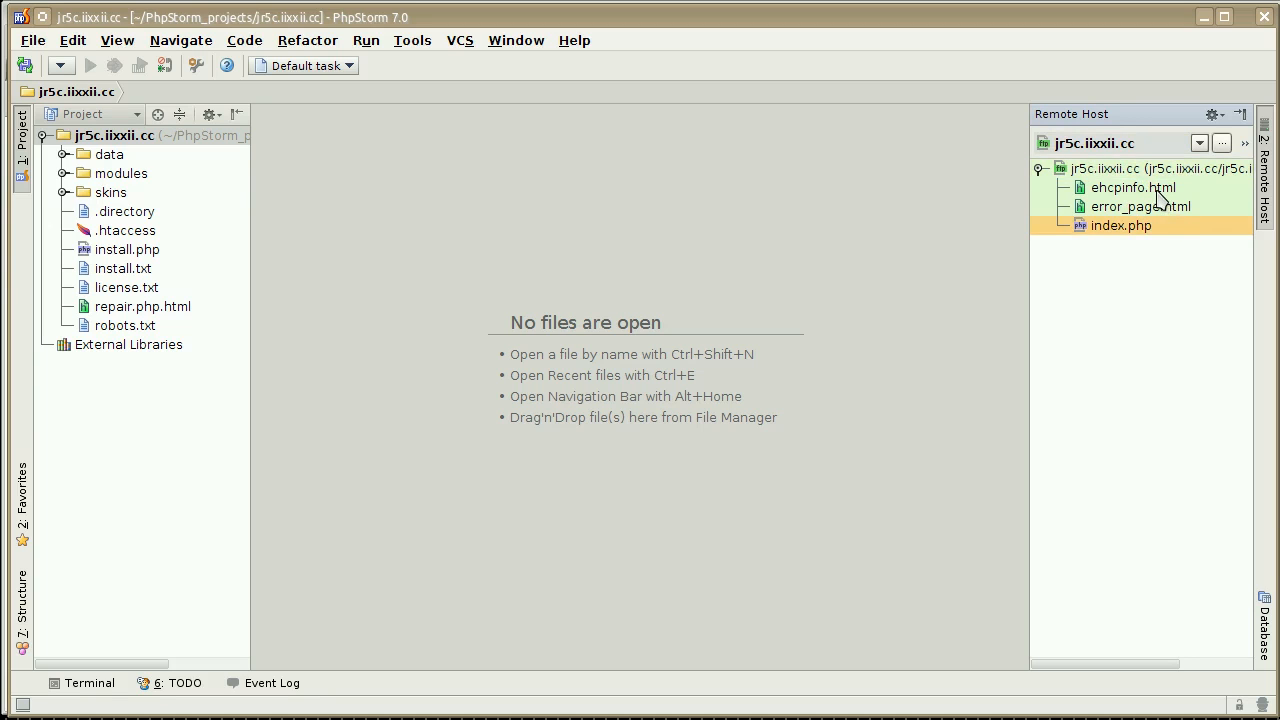
{"action": "left_click", "coordinate": [1157, 191], "text": "shift"}
{"action": "key", "text": "Delete"}
{"action": "key", "text": "Return"}
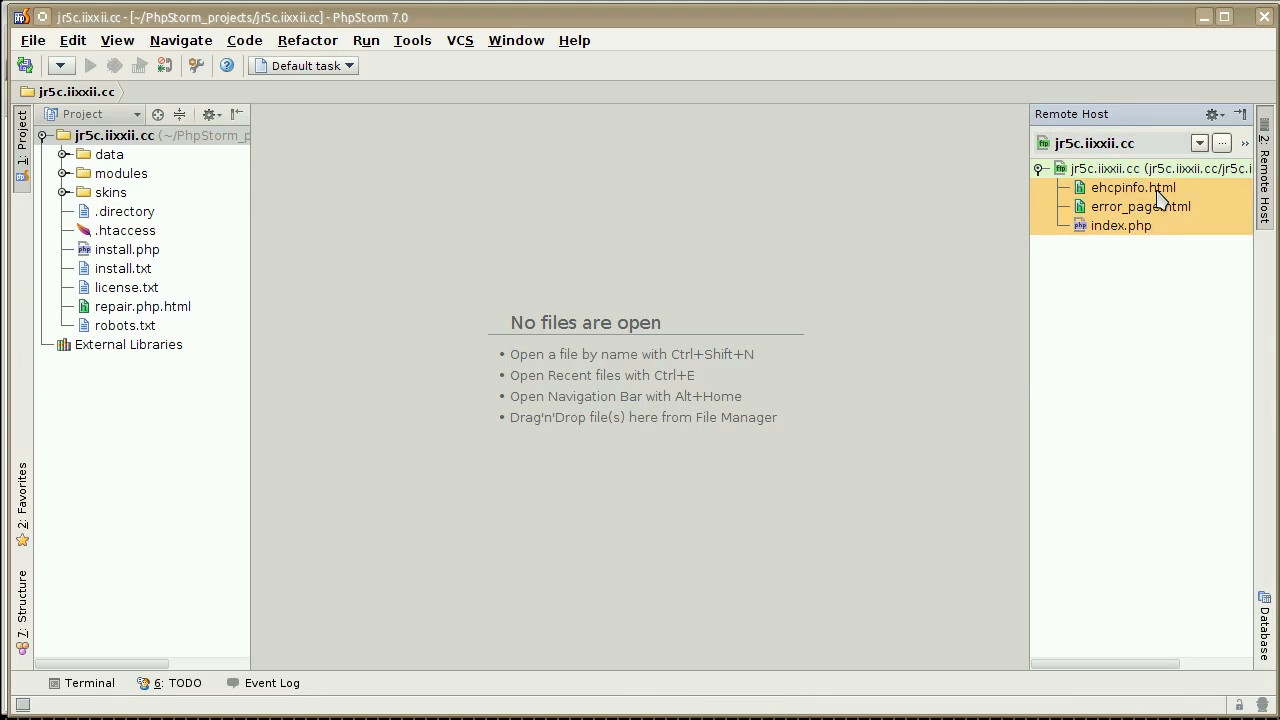
Switch to Firefox and reload jr5c.iixxii.cc to check that the placeholder files are gone.
{"action": "left_click_drag", "start_coordinate": [930, 12], "coordinate": [962, 448]}
{"action": "left_click", "coordinate": [946, 314]}
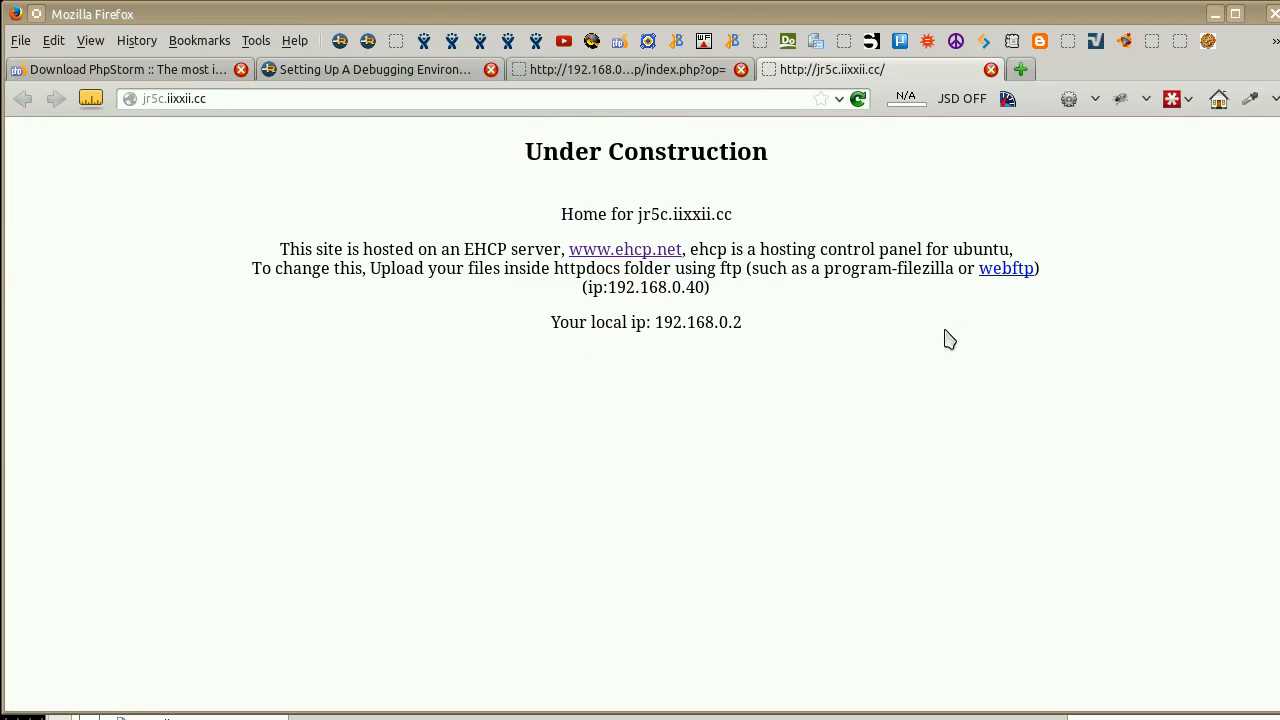
{"action": "key", "text": "F5"}
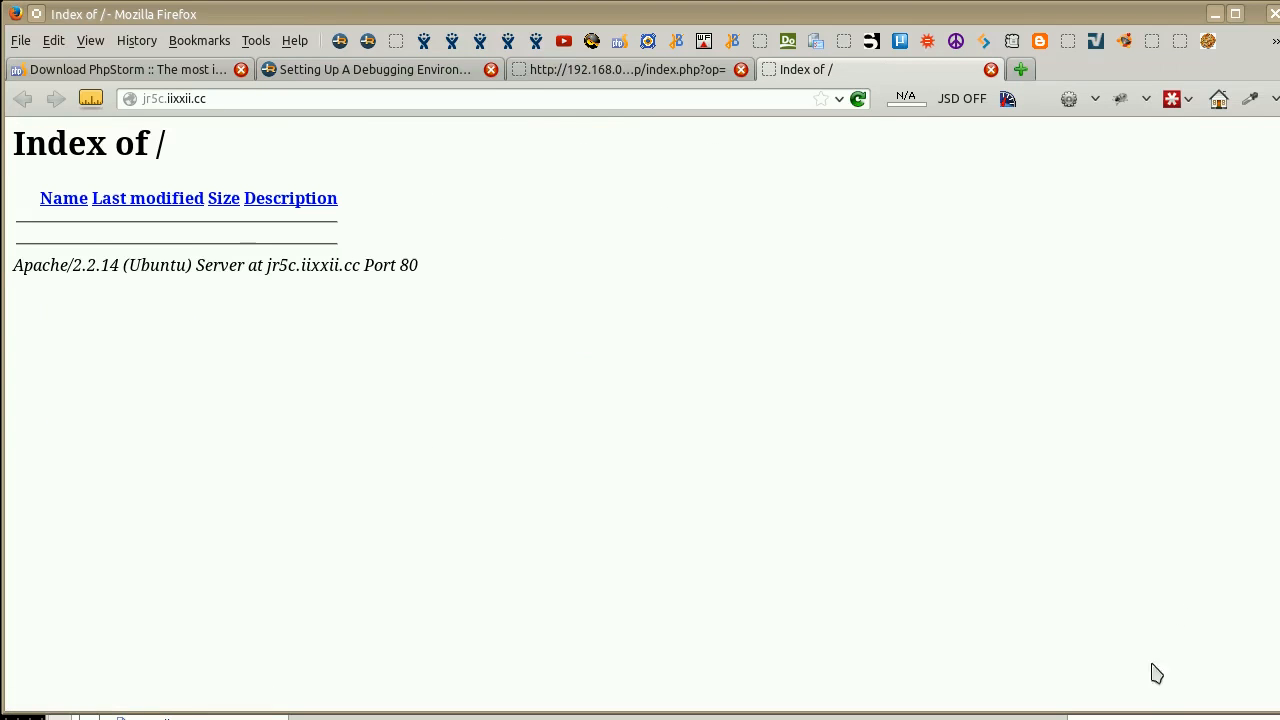
Return to PhpStorm and upload robots.txt to jr5c.iixxii.cc as a test.
{"action": "left_click", "coordinate": [1090, 717]}
{"action": "left_click_drag", "start_coordinate": [891, 474], "coordinate": [851, 246]}
{"action": "left_click", "coordinate": [178, 553]}
{"action": "right_click", "coordinate": [147, 556]}
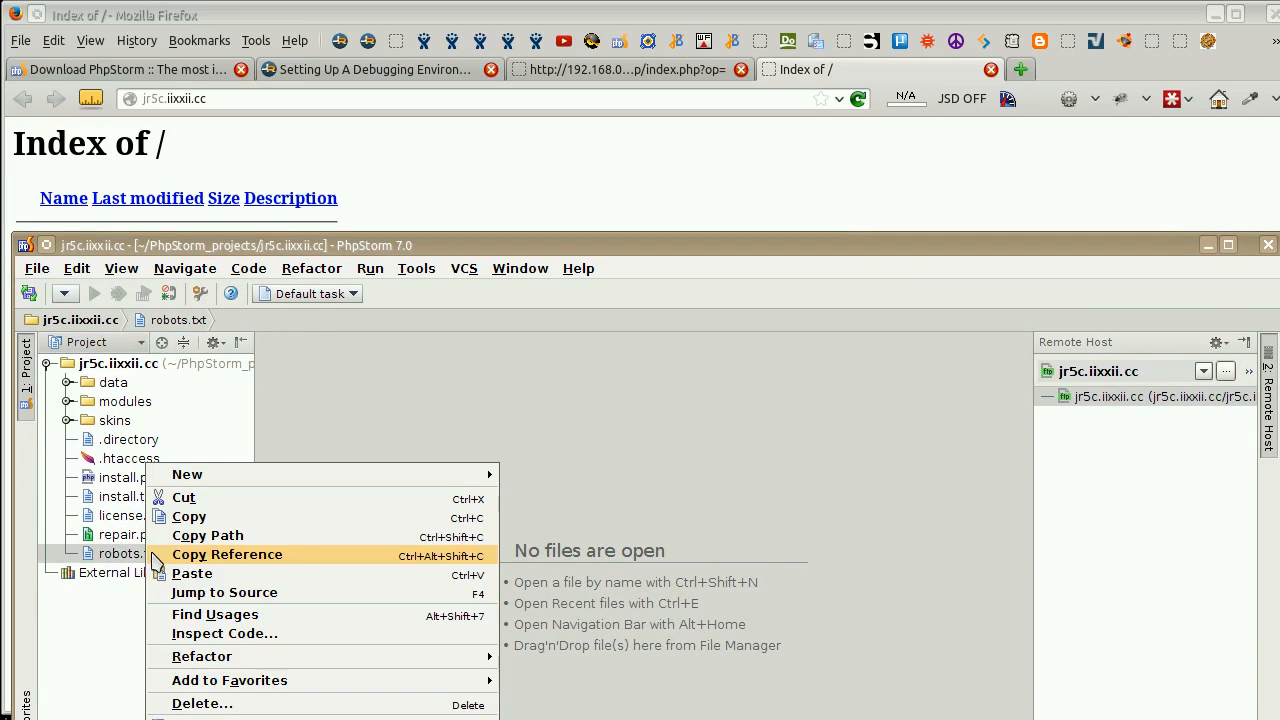
{"action": "left_click", "coordinate": [663, 343]}
{"action": "left_click_drag", "start_coordinate": [686, 247], "coordinate": [685, 91]}
{"action": "right_click", "coordinate": [148, 408]}
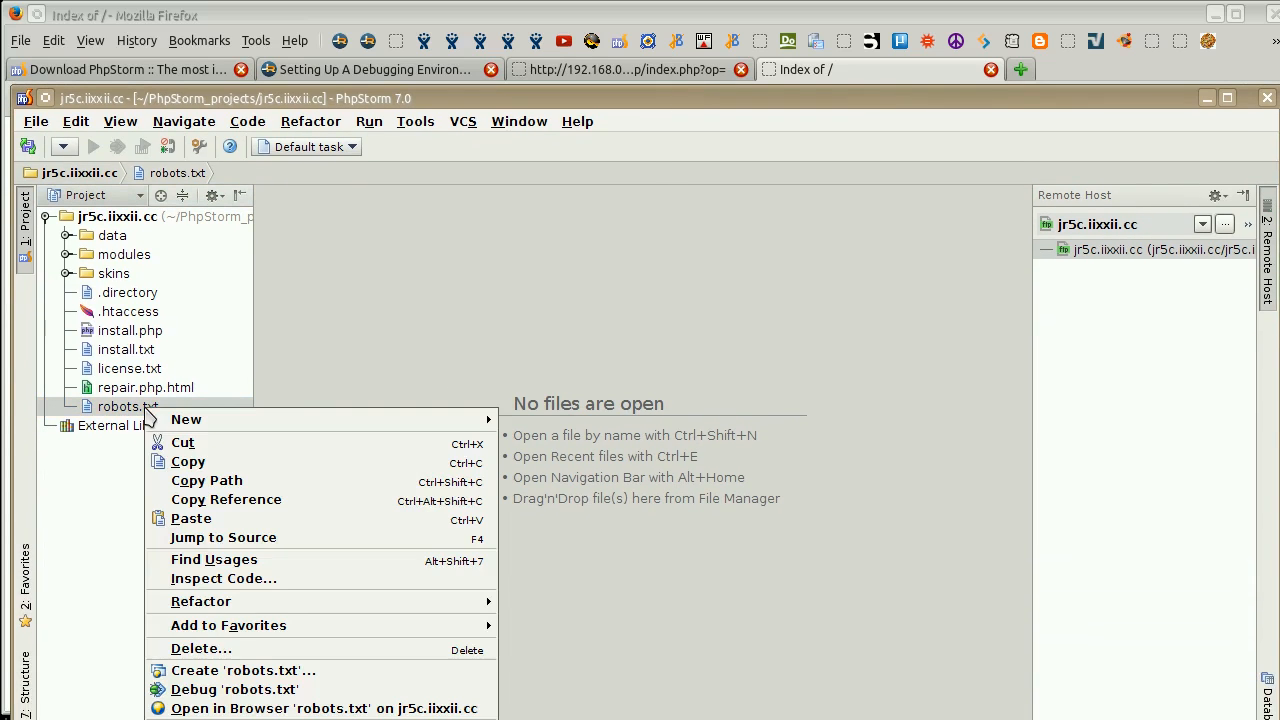
{"action": "left_click", "coordinate": [588, 95]}
{"action": "left_click_drag", "start_coordinate": [593, 97], "coordinate": [585, 12]}
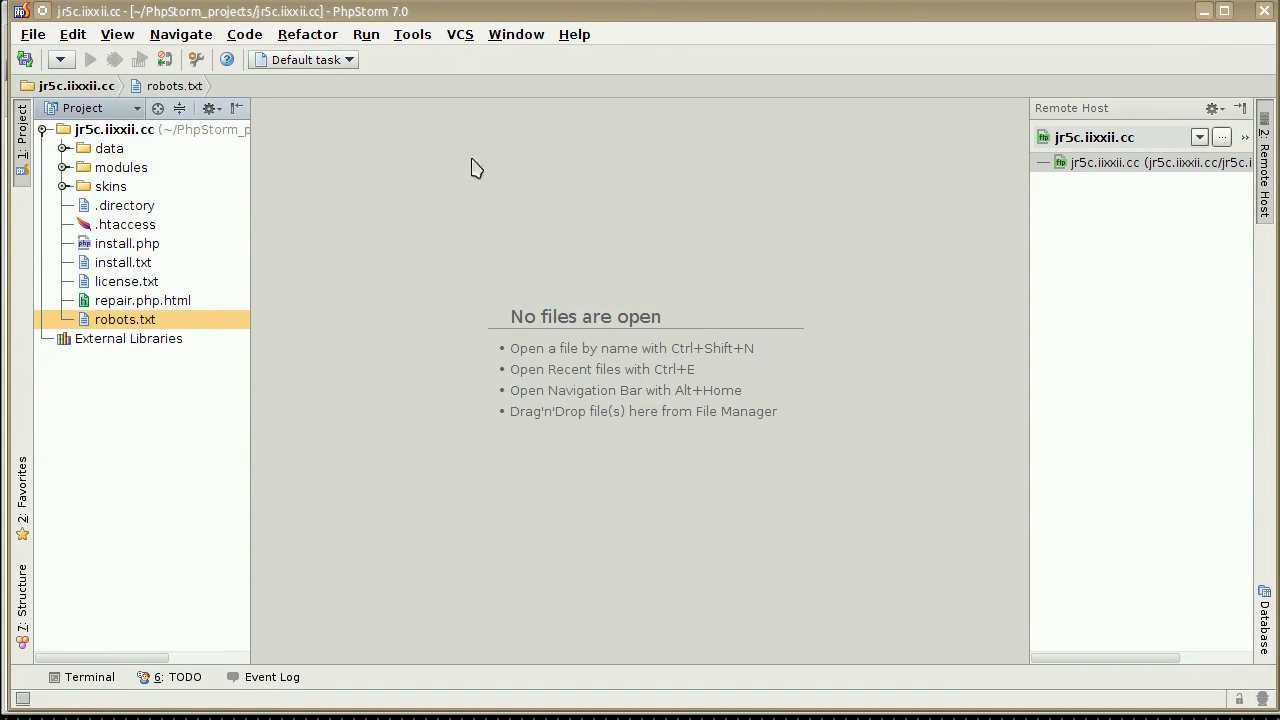
{"action": "right_click", "coordinate": [145, 326]}
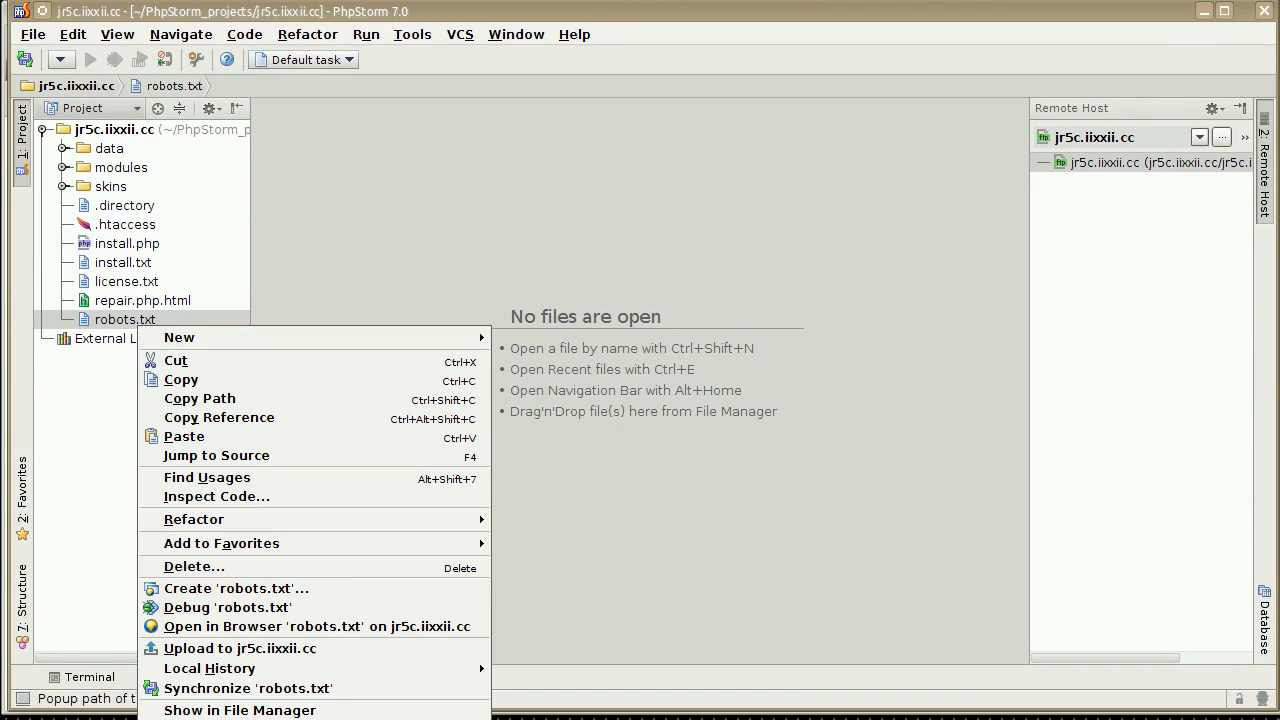
{"action": "left_click", "coordinate": [280, 649]}
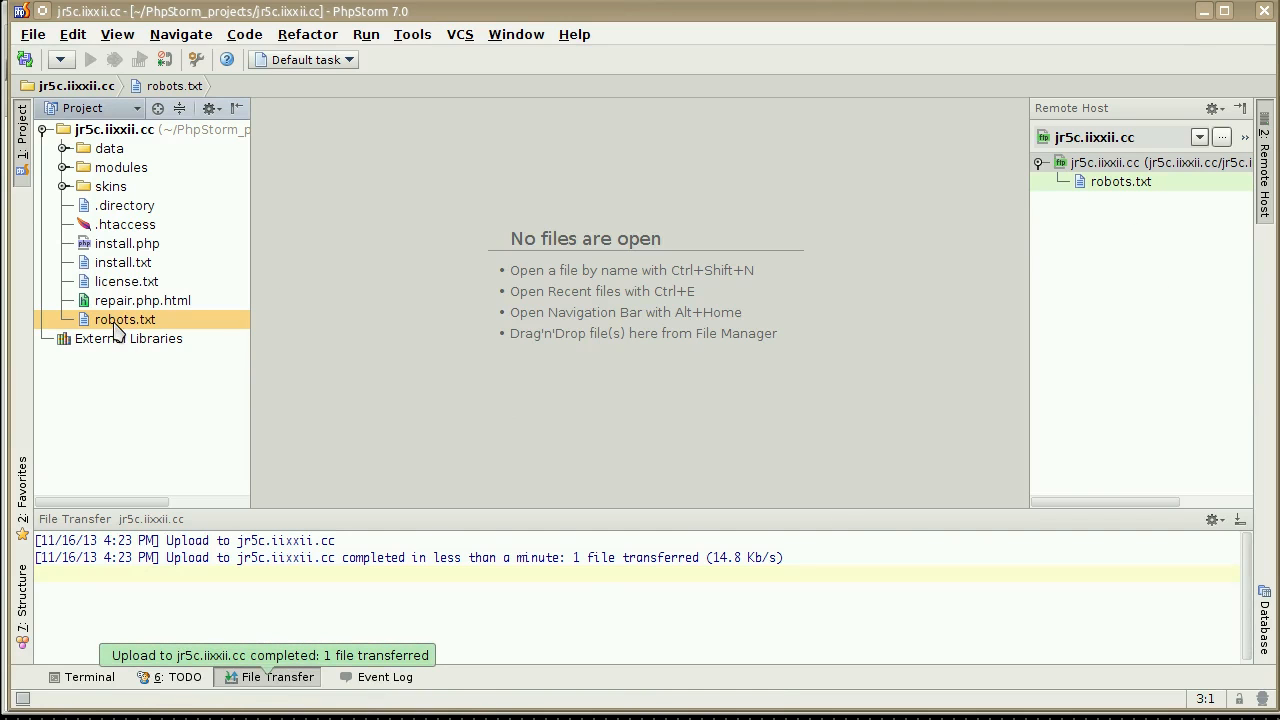
Switch to Firefox and reload jr5c.iixxii.cc to check for the uploaded robots.txt.
{"action": "left_click_drag", "start_coordinate": [961, 12], "coordinate": [950, 549]}
{"action": "left_click", "coordinate": [815, 339]}
{"action": "key", "text": "F5"}
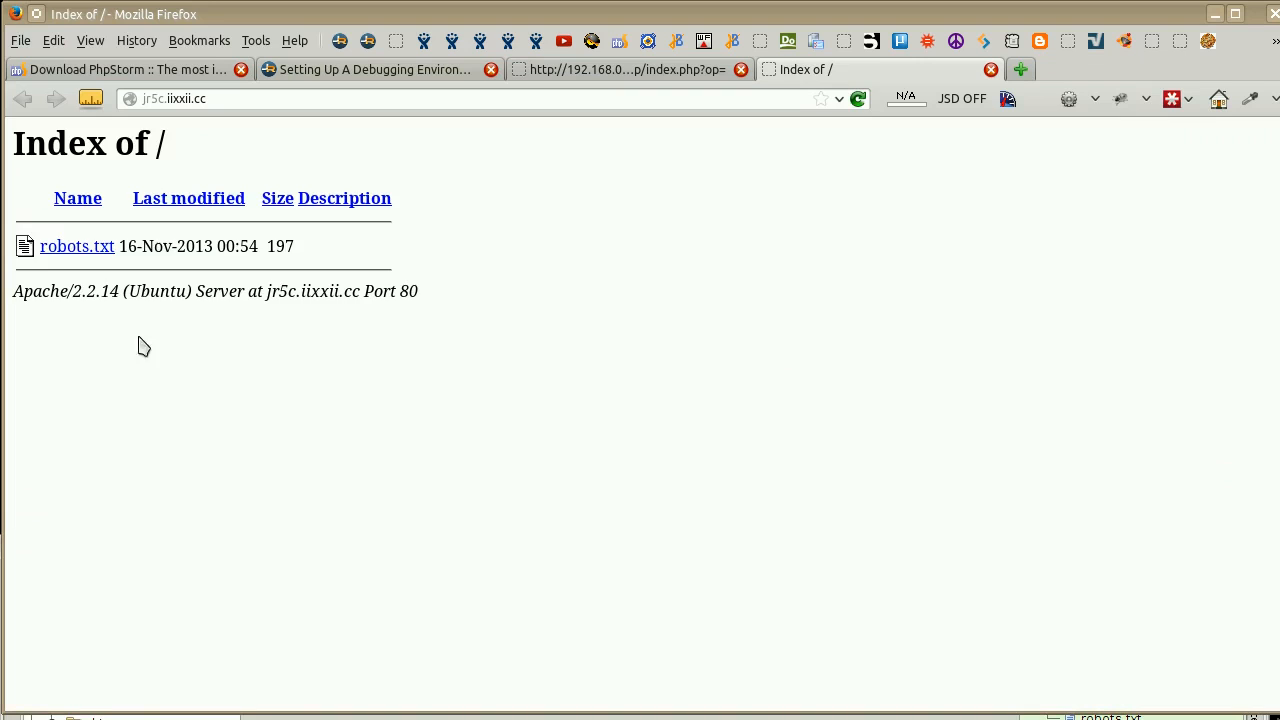
Return to PhpStorm and upload all the project's folders and files, from data through robots.txt, to jr5c.iixxii.cc.
{"action": "key", "text": "alt+Tab"}
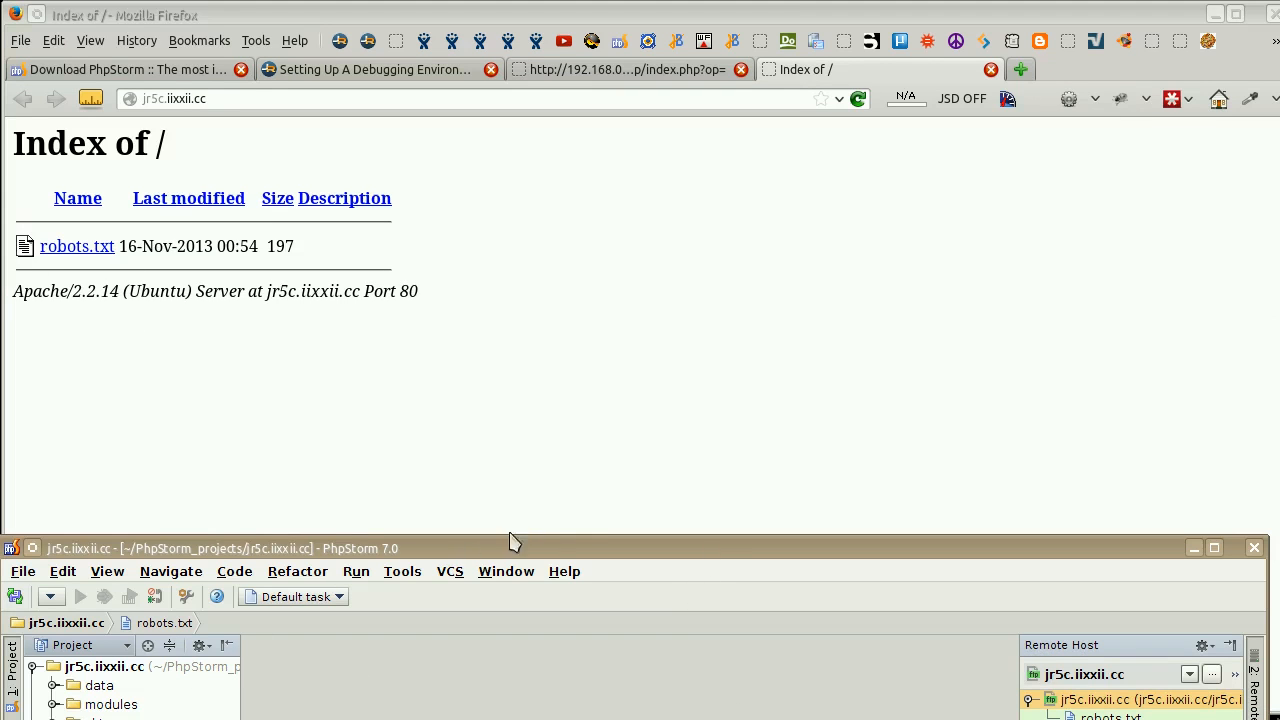
{"action": "left_click_drag", "start_coordinate": [552, 547], "coordinate": [563, 17]}
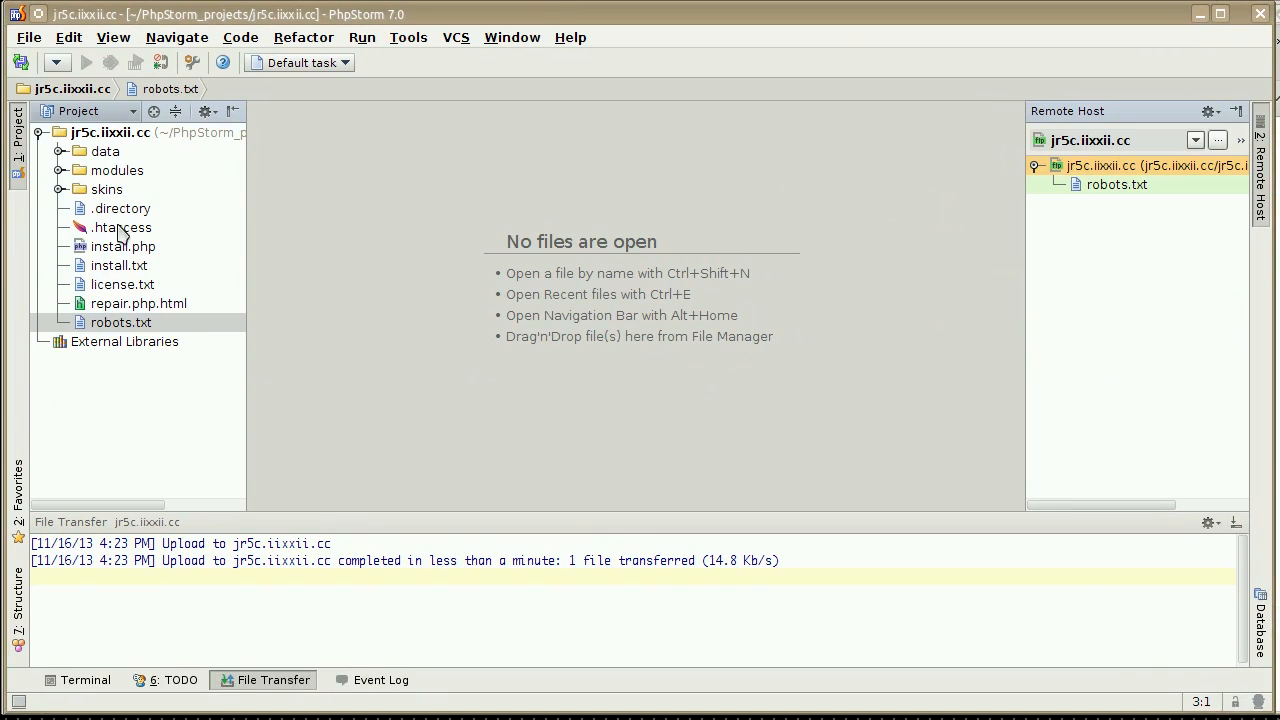
{"action": "left_click", "coordinate": [118, 155], "text": "shift"}
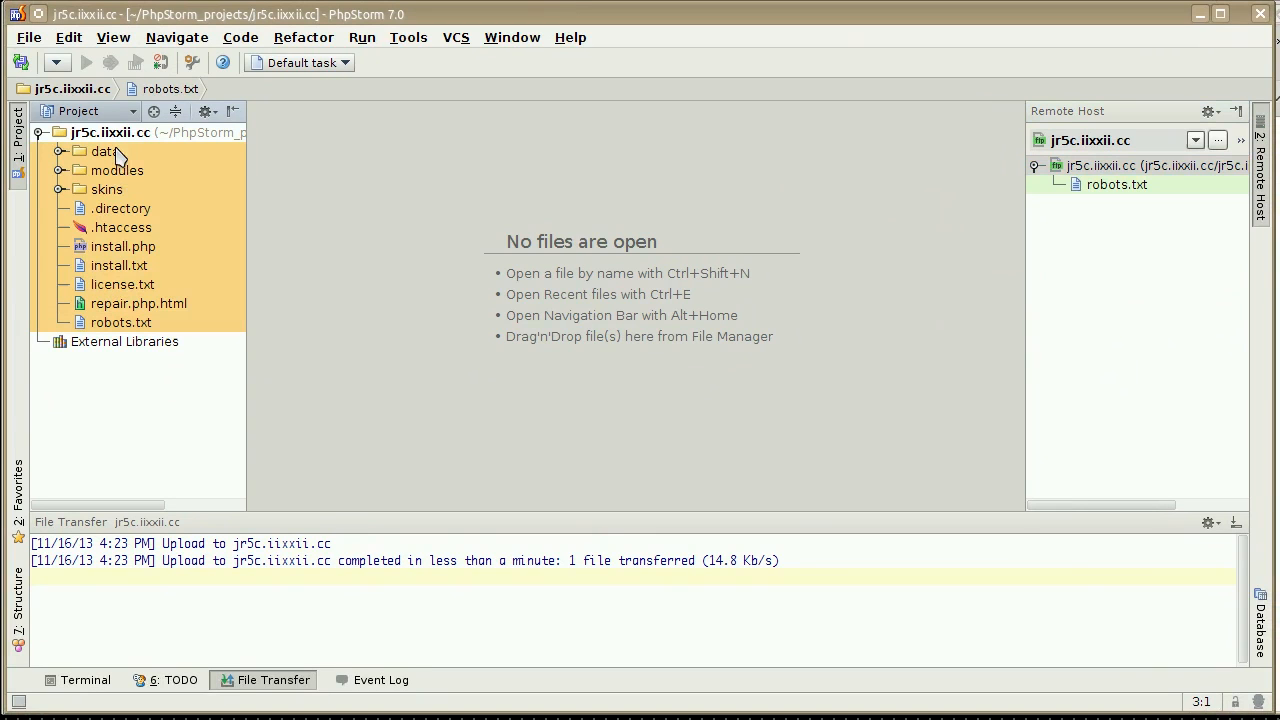
{"action": "right_click", "coordinate": [120, 160]}
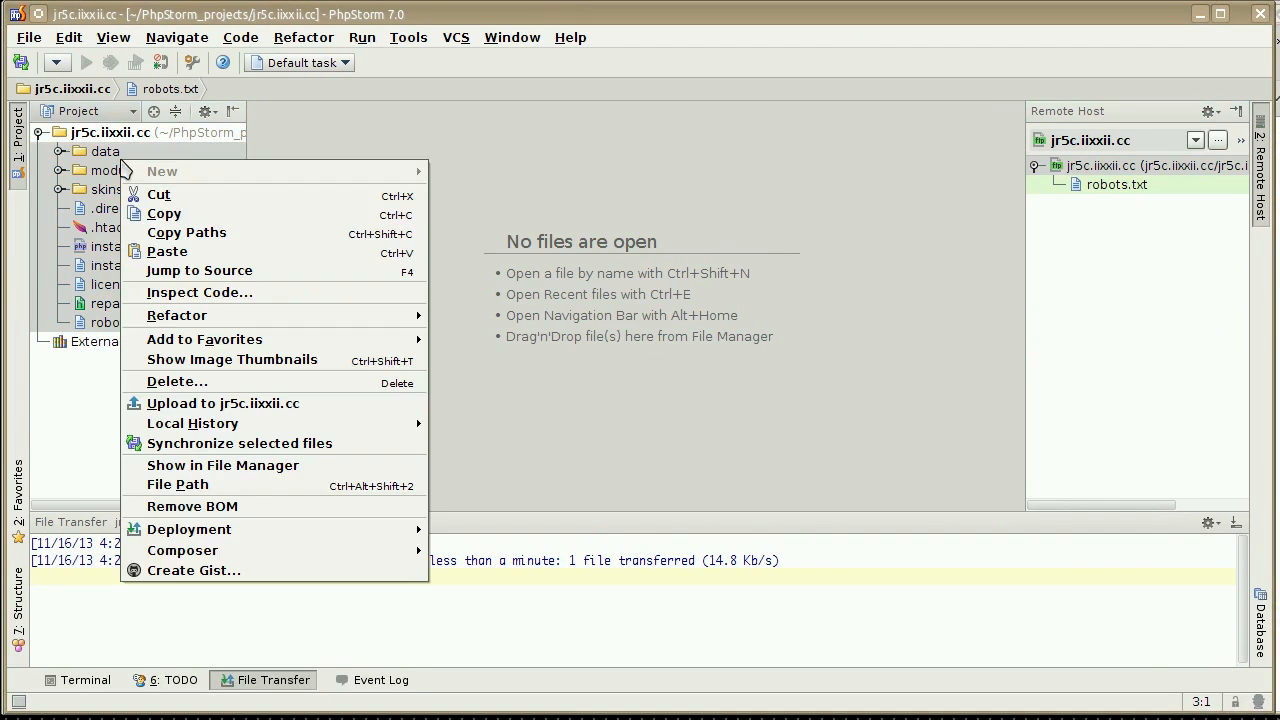
{"action": "left_click", "coordinate": [258, 405]}
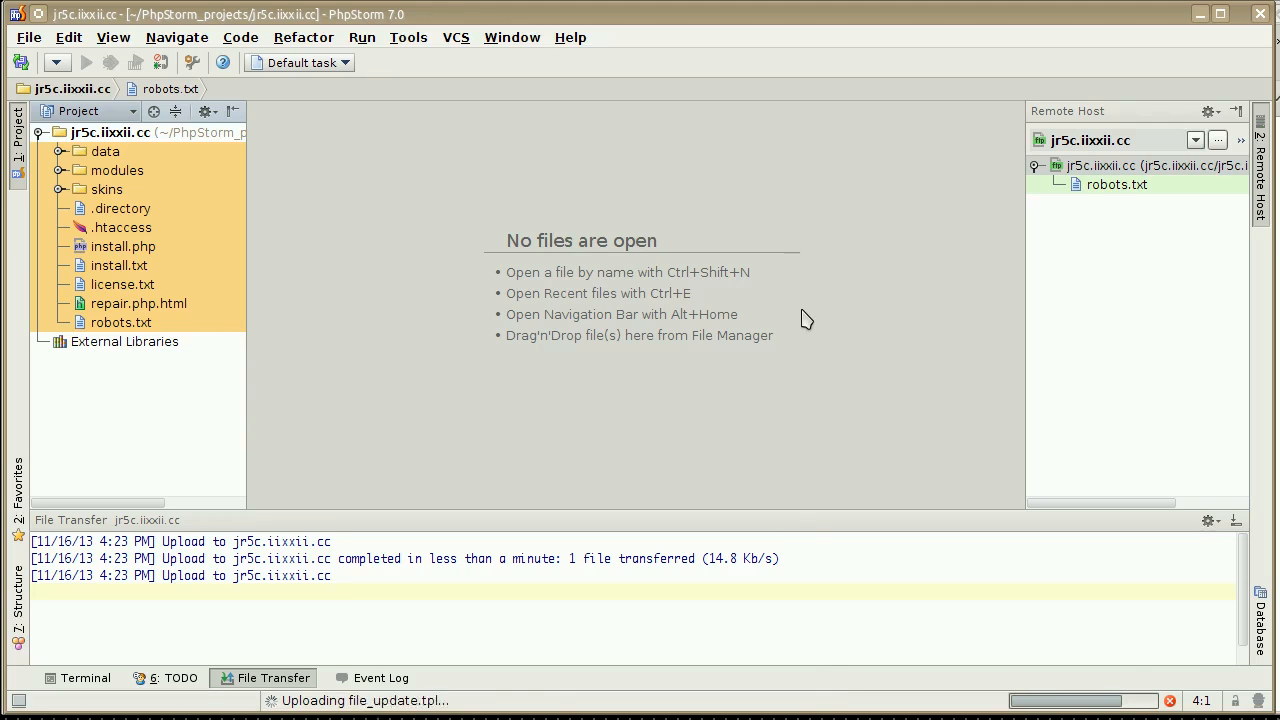
Check the upload in PhpStorm and return to Firefox to open the Jamroom installer at jr5c.iixxii.cc/install.php.
{"action": "left_click_drag", "start_coordinate": [749, 14], "coordinate": [725, 667]}
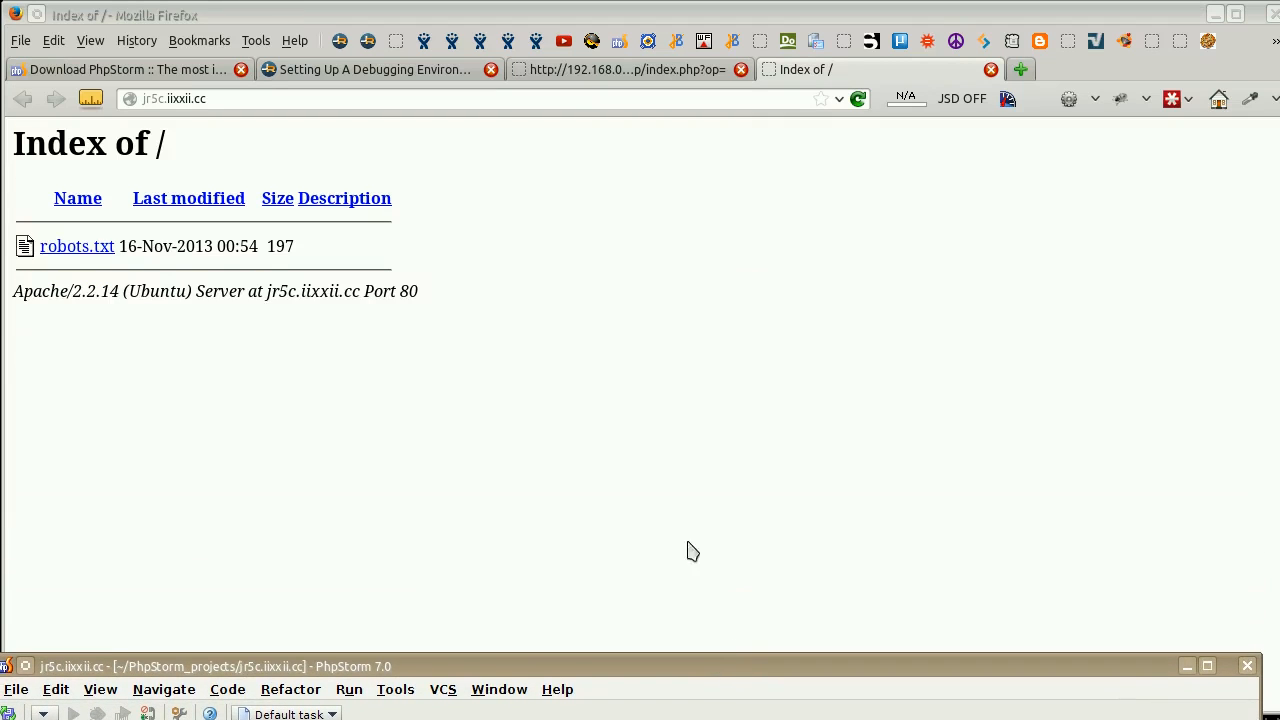
{"action": "left_click", "coordinate": [689, 551]}
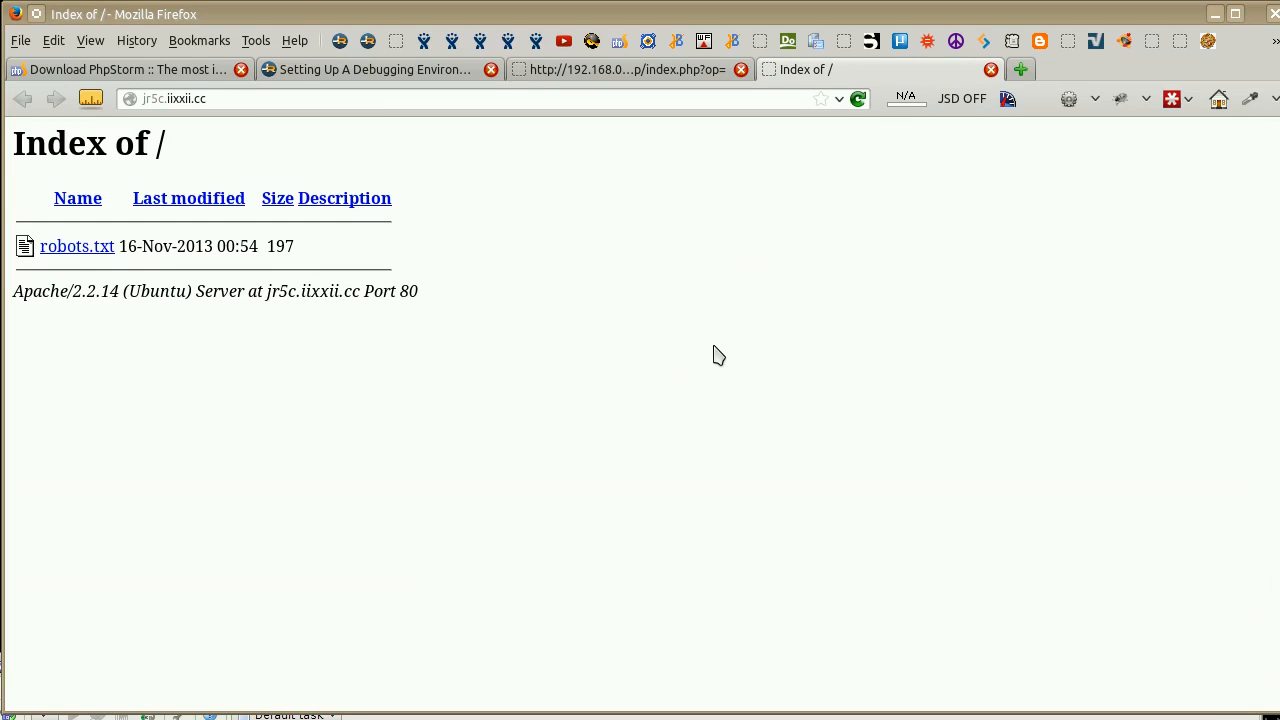
{"action": "left_click", "coordinate": [762, 712]}
{"action": "left_click_drag", "start_coordinate": [770, 678], "coordinate": [760, 714]}
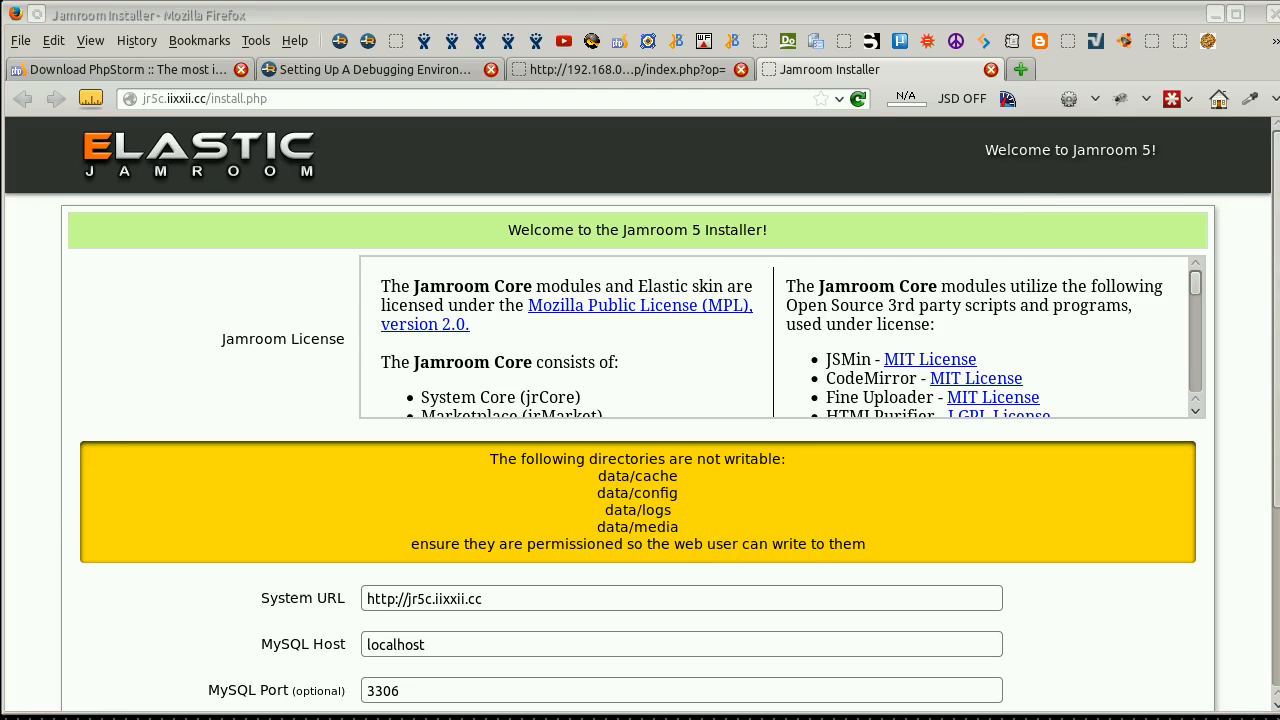
Switch to Konqueror, split the /home/ view into two side-by-side panes, and open ftp://192.168.0.40/ in the new pane.
{"action": "left_click_drag", "start_coordinate": [1279, 645], "coordinate": [613, 645]}
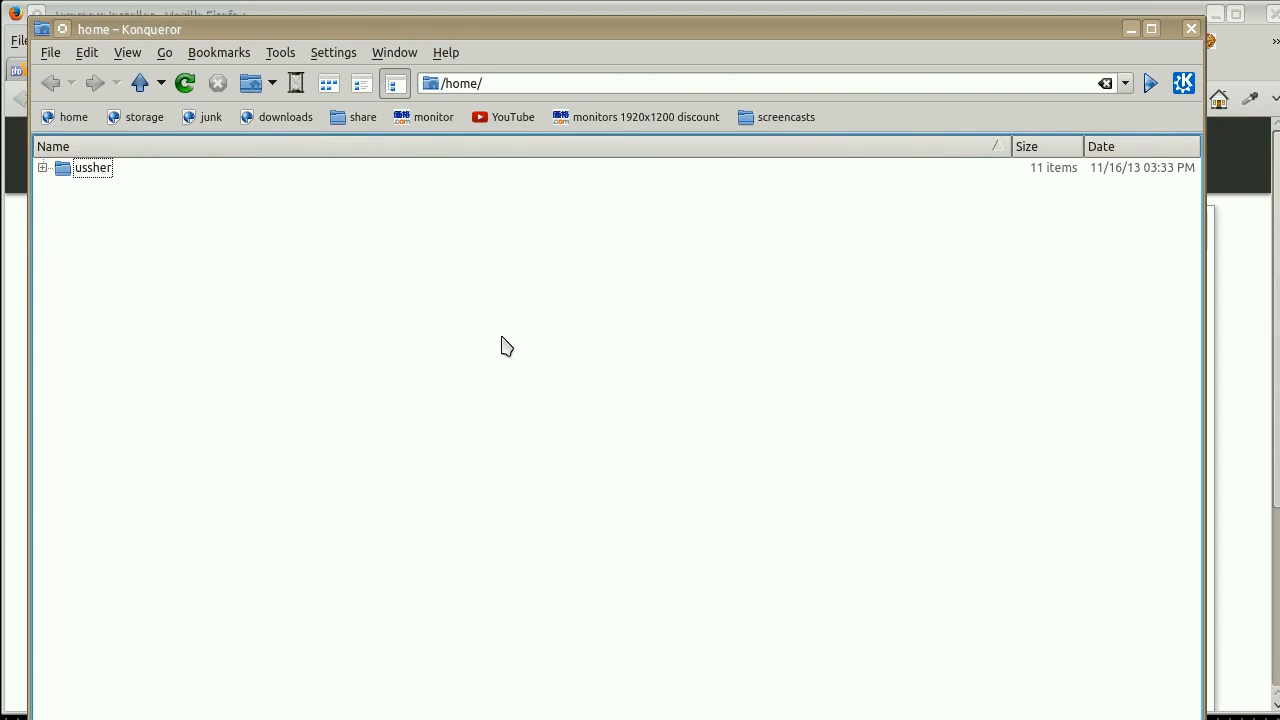
{"action": "key", "text": "ctrl+shift+l"}
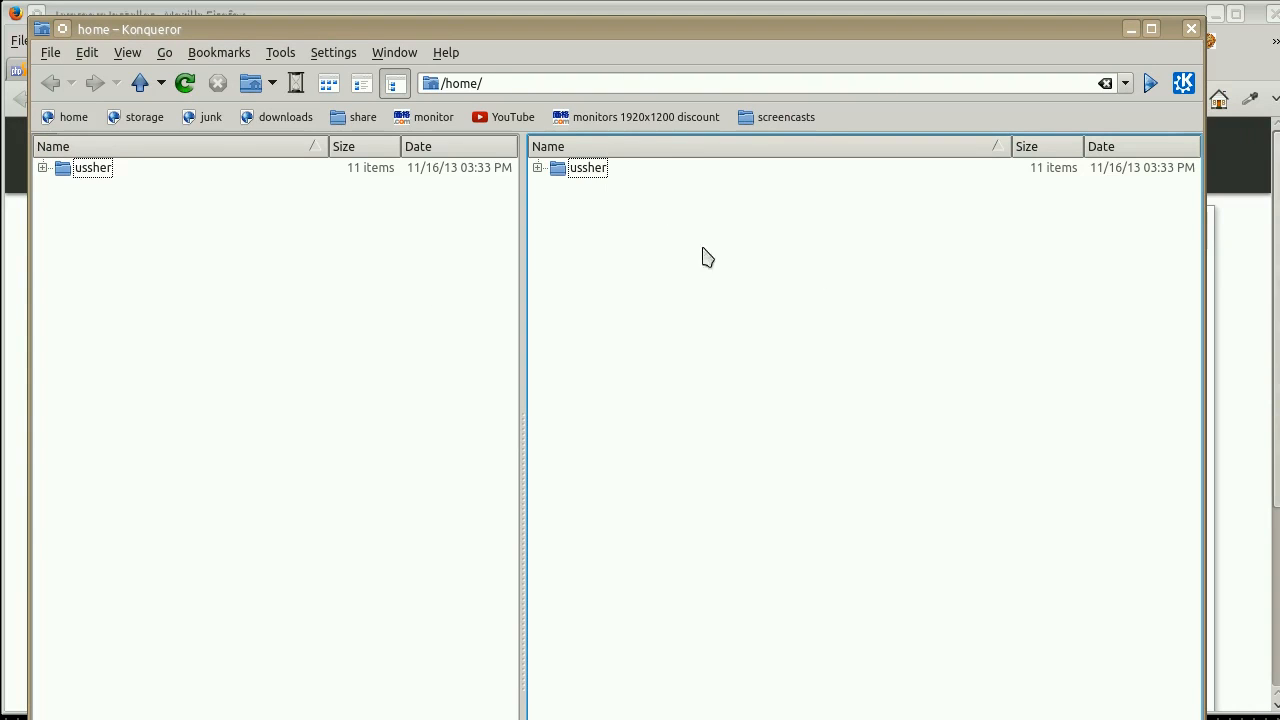
{"action": "left_click", "coordinate": [706, 83]}
{"action": "key", "text": "ctrl+a"}
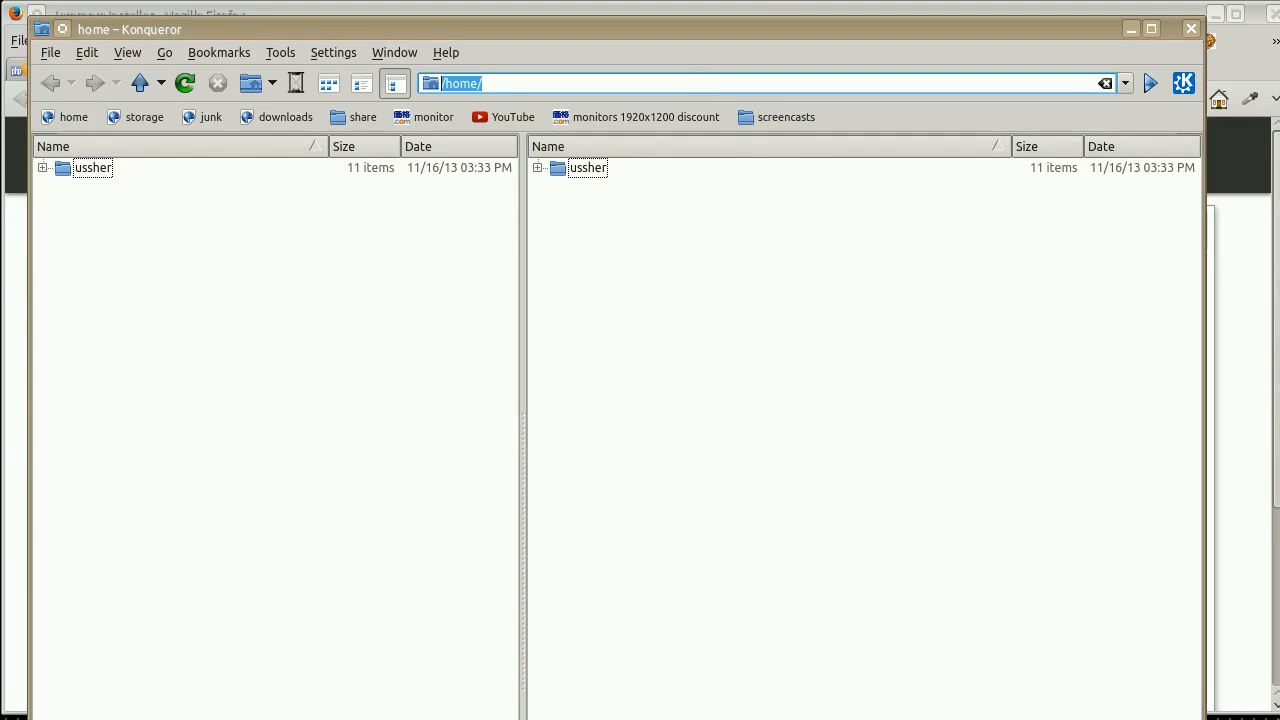
{"action": "type", "text": "f"}
{"action": "key", "text": "Down"}
{"action": "key", "text": "Return"}
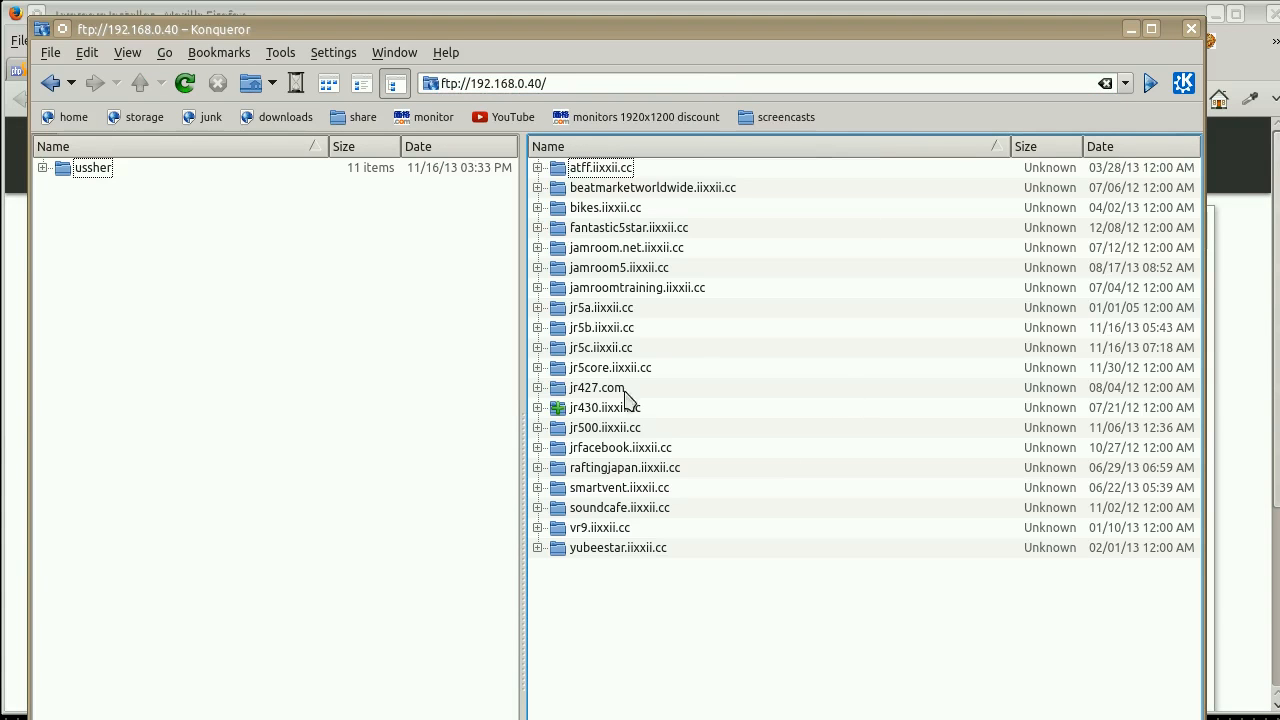
Open the jr5c.iixxii.cc/httpdocs/data directory on the FTP server.
{"action": "double_click", "coordinate": [623, 349]}
{"action": "double_click", "coordinate": [617, 170]}
{"action": "double_click", "coordinate": [590, 170]}
Set the Group and Others permissions of the cache, config, logs and media folders to Can View & Modify Content.
{"action": "key", "text": "ctrl+a"}
{"action": "right_click", "coordinate": [605, 172]}
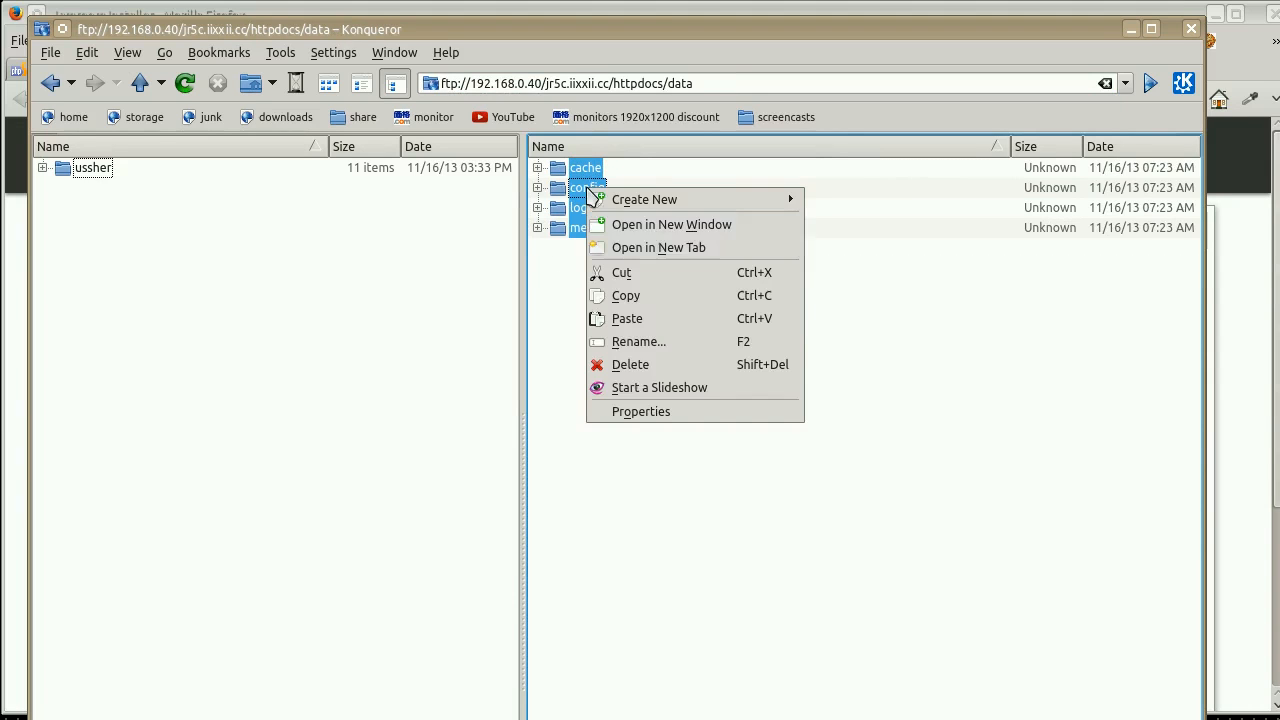
{"action": "left_click", "coordinate": [651, 410]}
{"action": "left_click", "coordinate": [565, 316]}
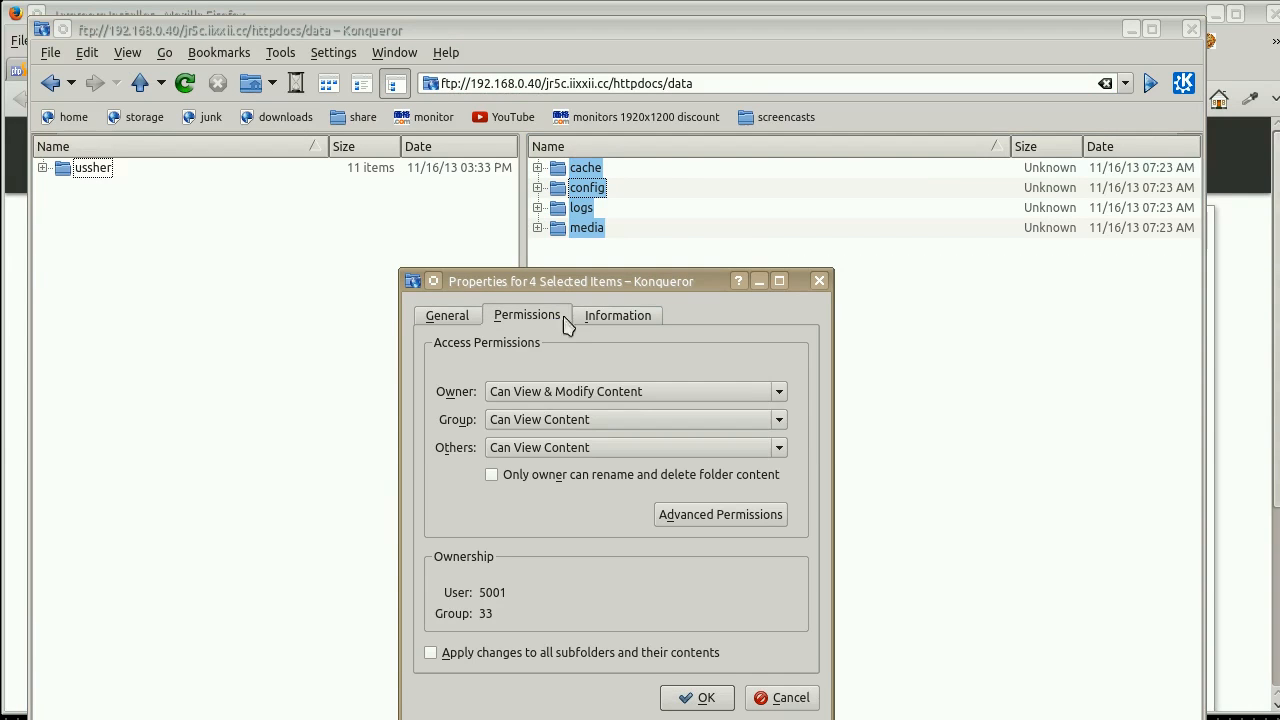
{"action": "left_click", "coordinate": [583, 423]}
{"action": "left_click", "coordinate": [583, 469]}
{"action": "left_click", "coordinate": [583, 449]}
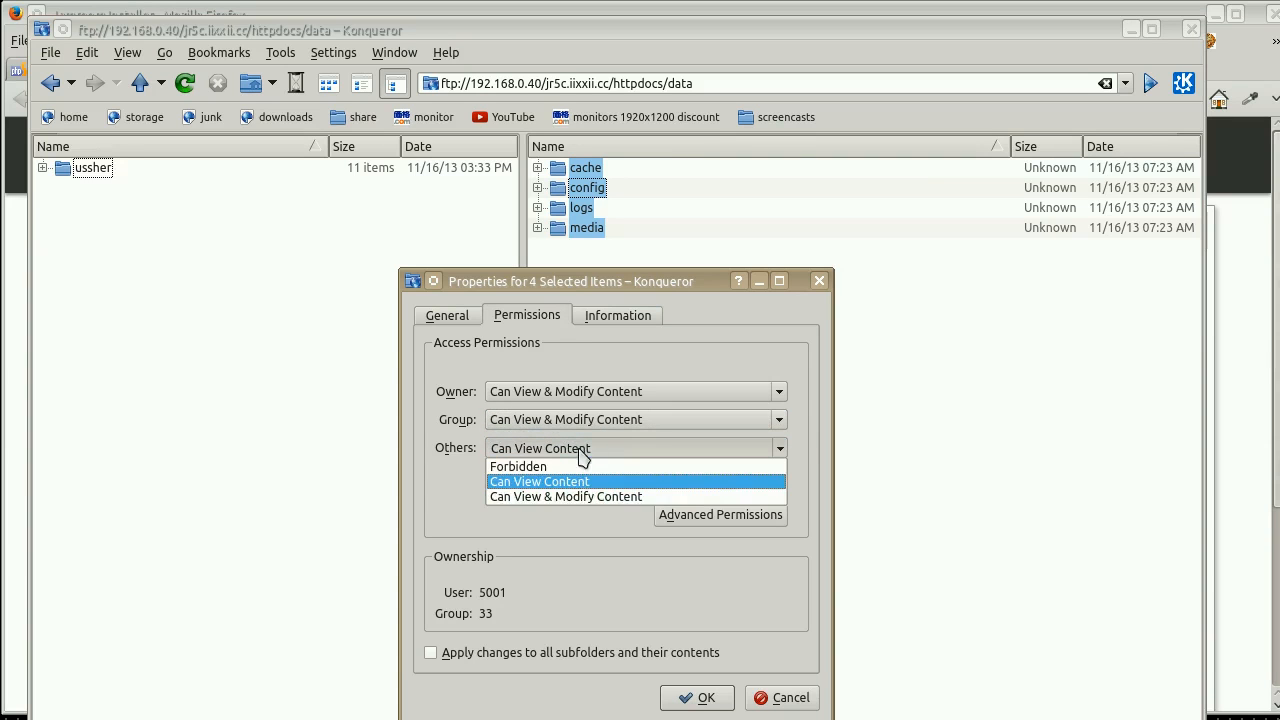
{"action": "left_click", "coordinate": [587, 500]}
{"action": "left_click", "coordinate": [699, 698]}
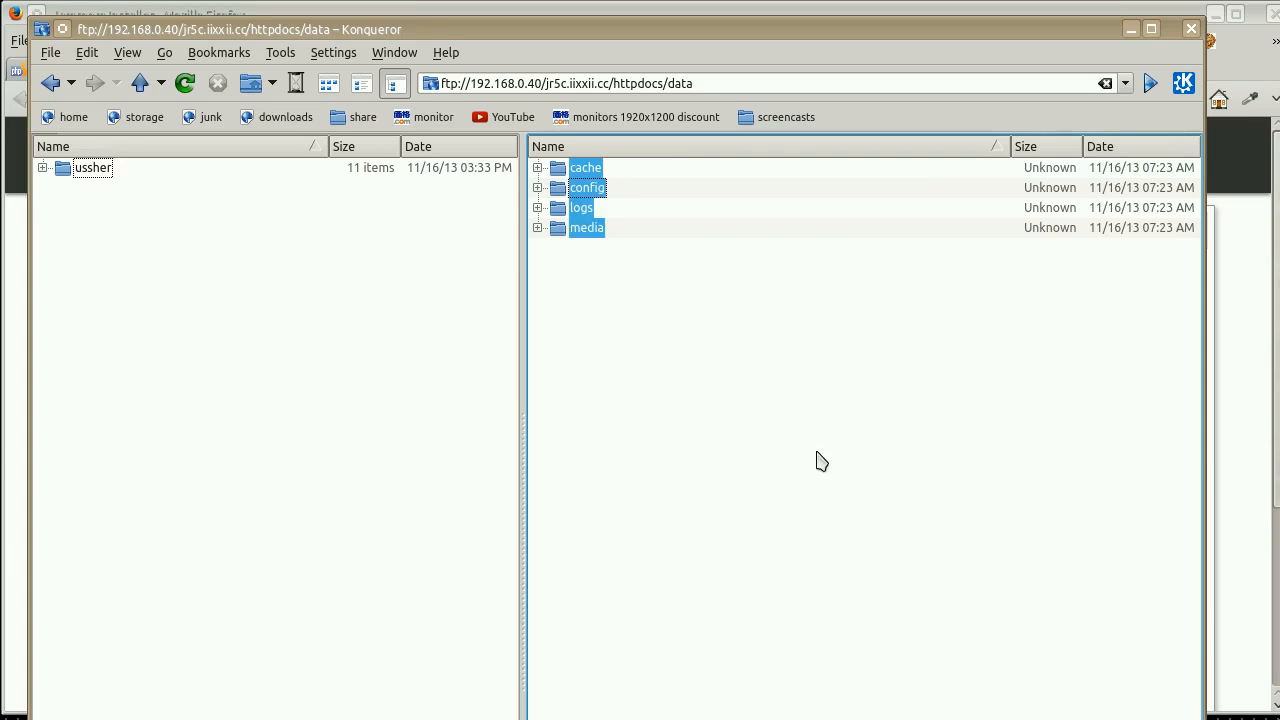
Close Konqueror, reload the Jamroom installer in Firefox, and fill in jr5c as the MySQL database and username plus the MySQL password.
{"action": "left_click", "coordinate": [1191, 29]}
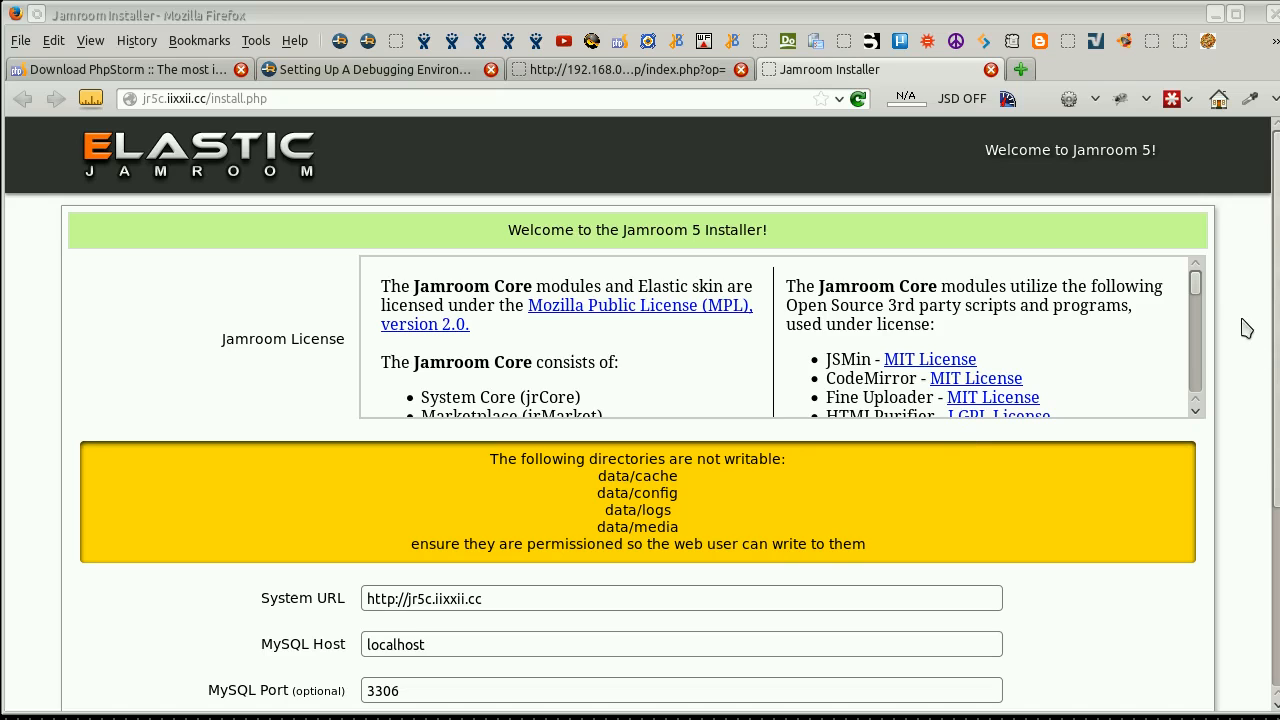
{"action": "key", "text": "F5"}
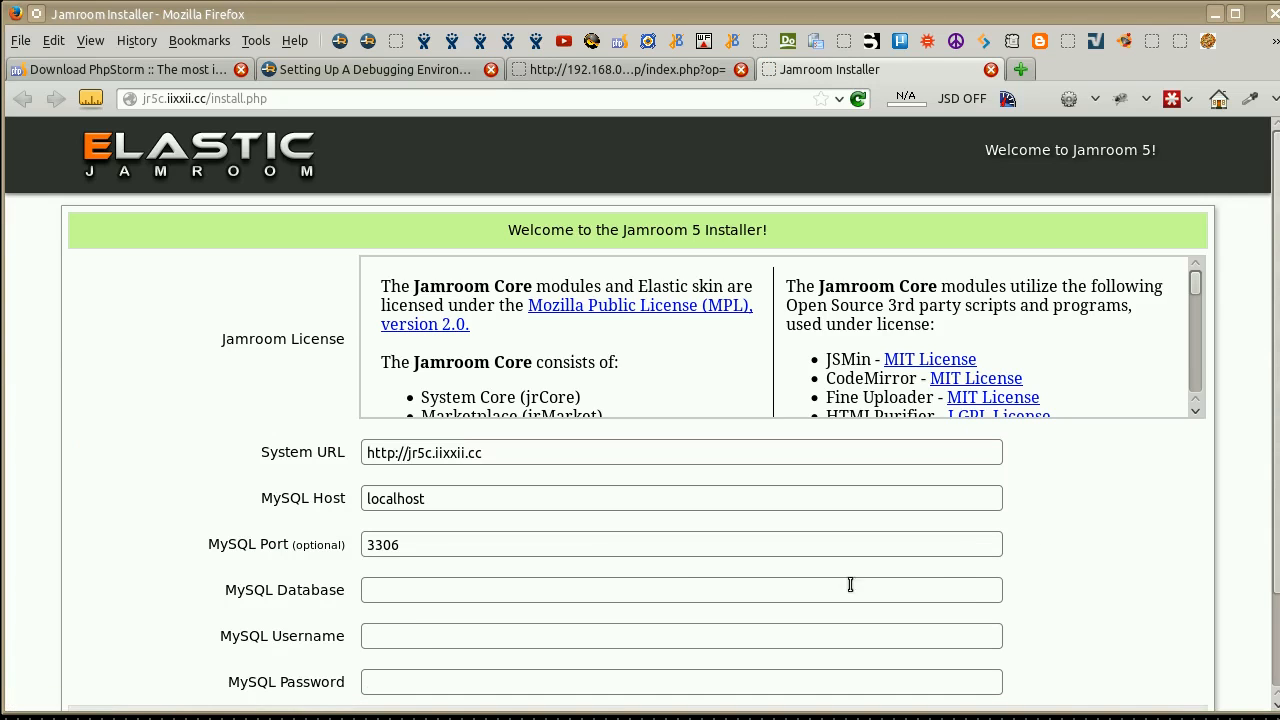
{"action": "left_click", "coordinate": [498, 592]}
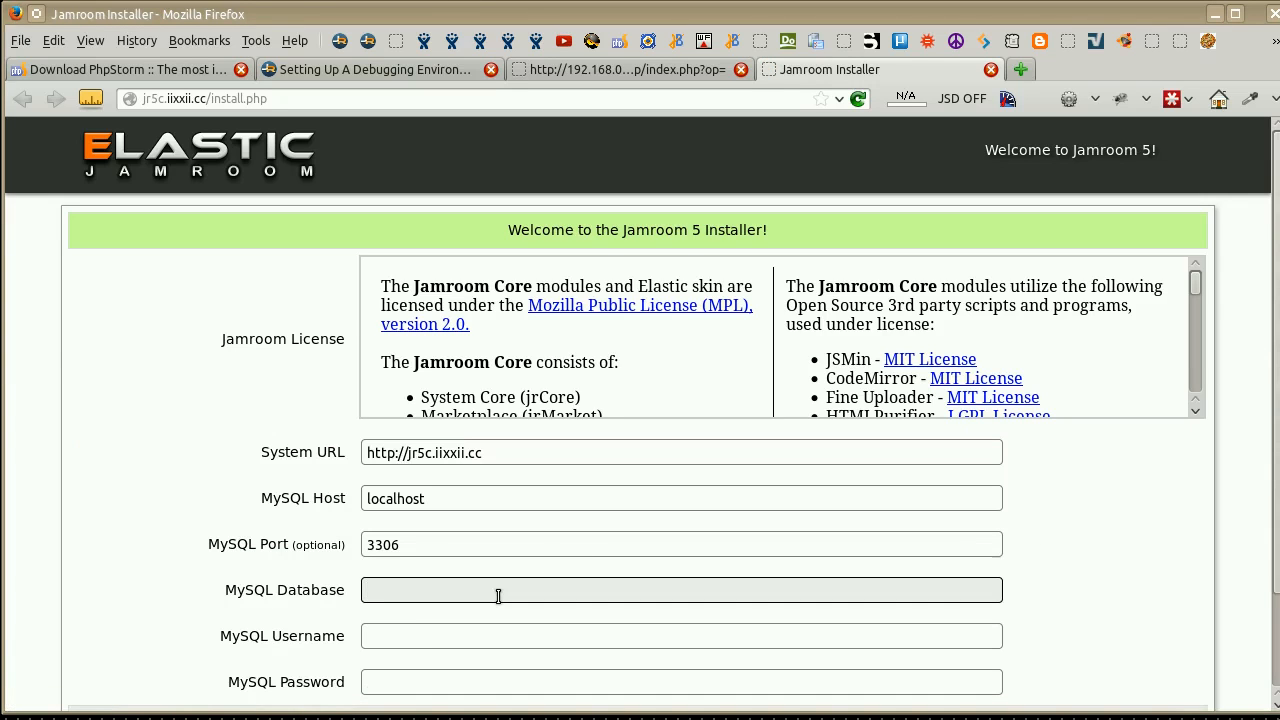
{"action": "type", "text": "jr5"}
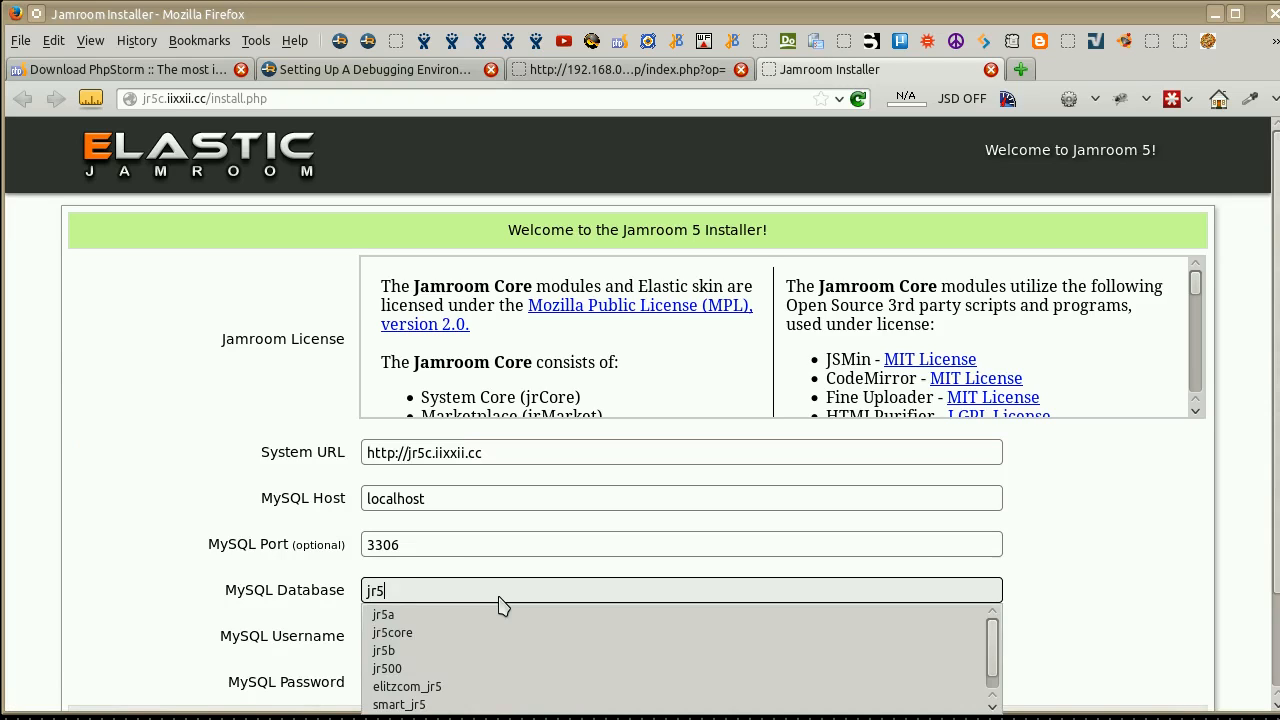
{"action": "type", "text": "c"}
{"action": "key", "text": "ctrl+a"}
{"action": "key", "text": "ctrl+c"}
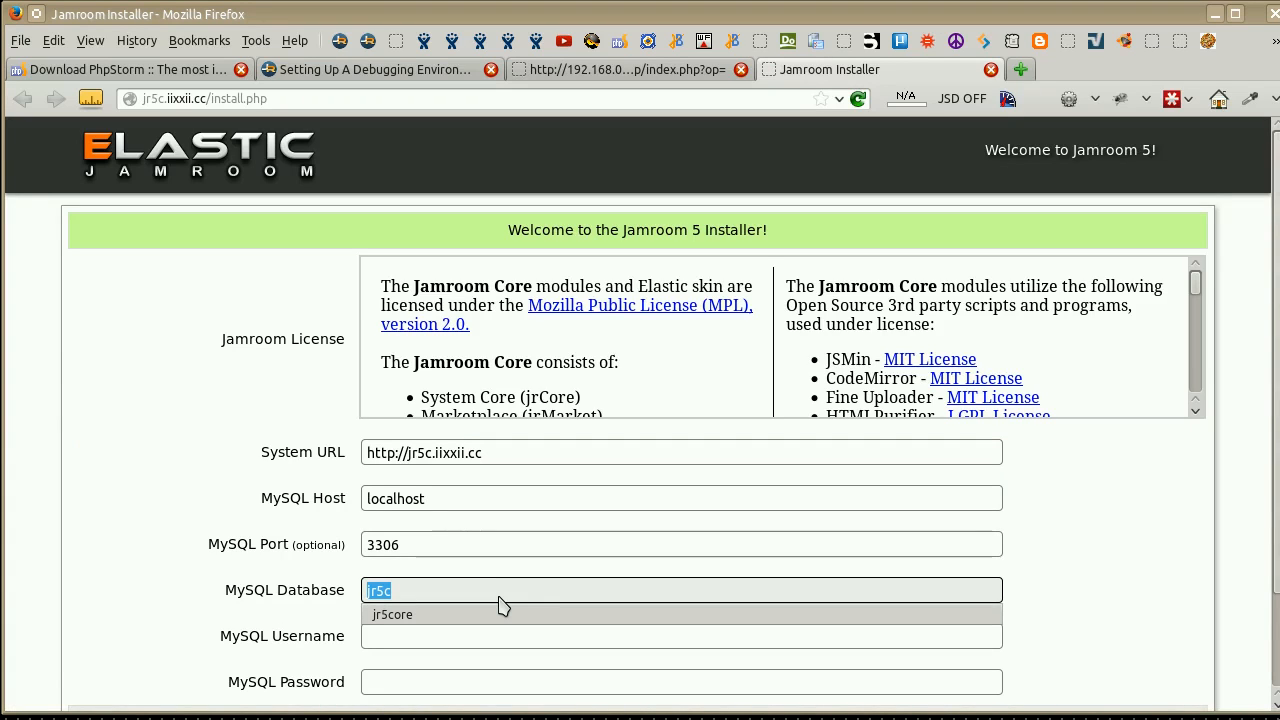
{"action": "key", "text": "Tab"}
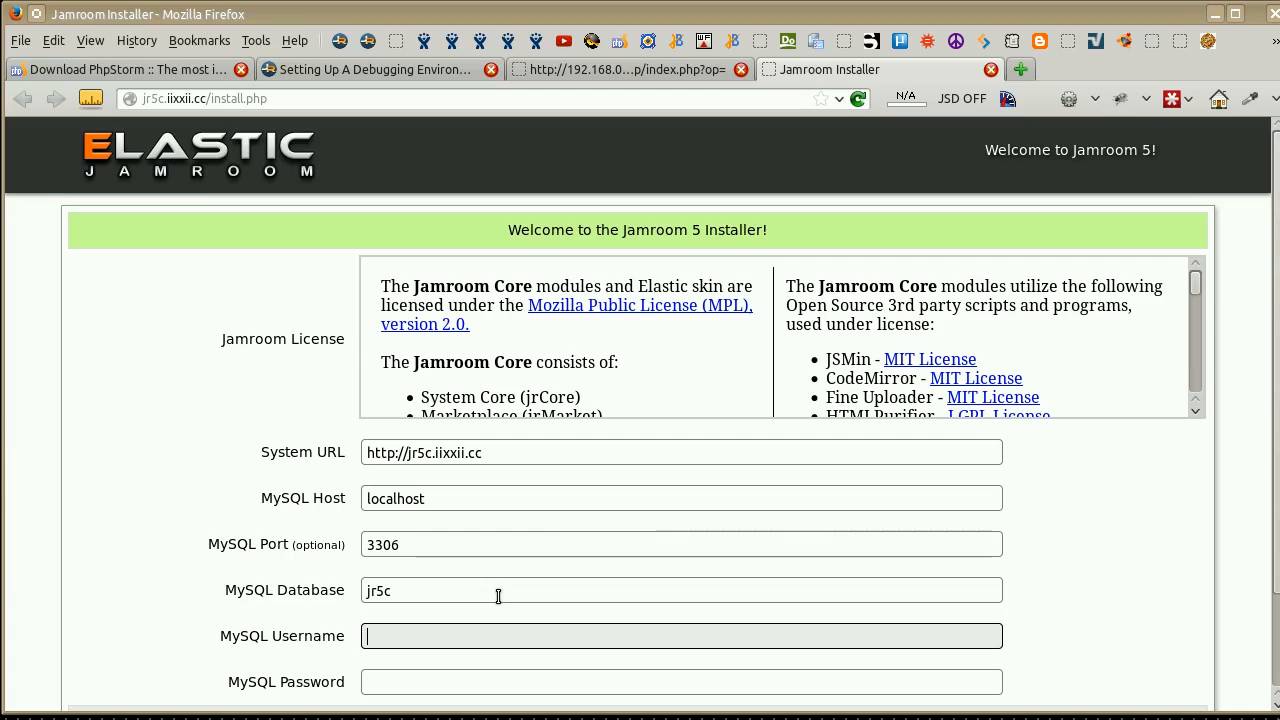
{"action": "key", "text": "ctrl+v"}
{"action": "key", "text": "Tab"}
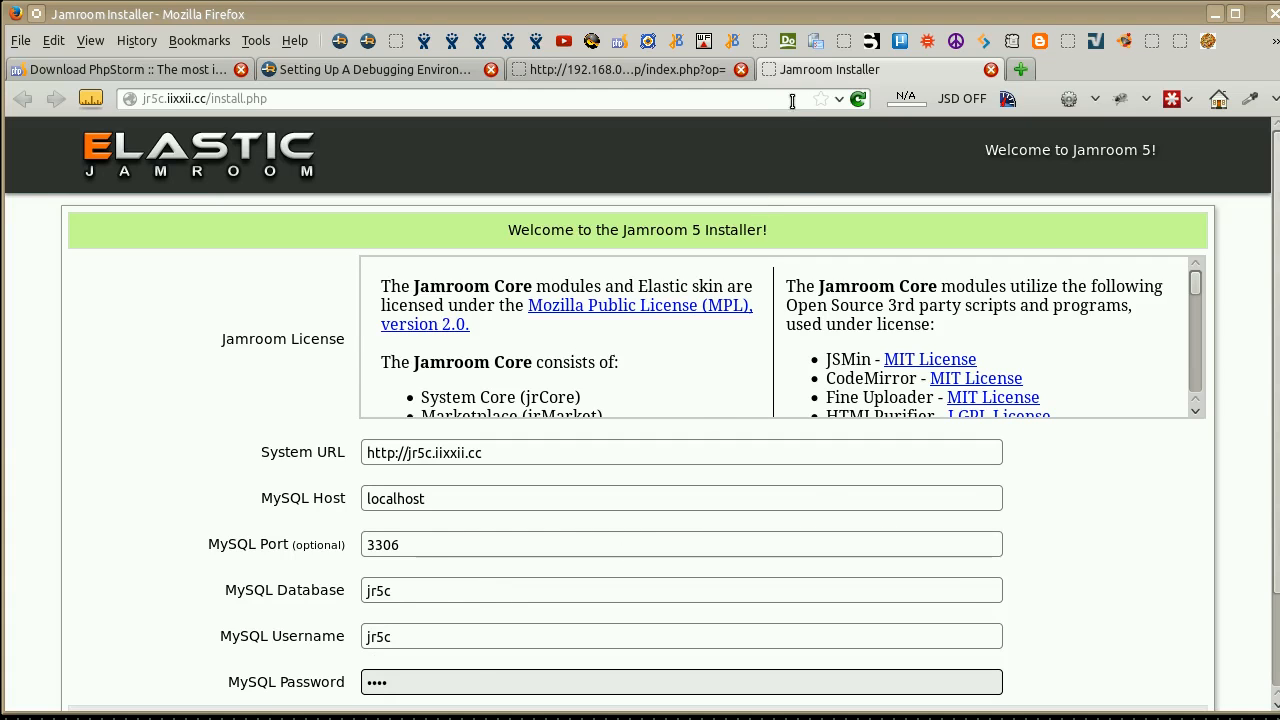
Install Jamroom with the entered settings and continue to the new site's home page.
{"action": "scroll", "coordinate": [1000, 452], "scroll_direction": "down", "scroll_amount": 1}
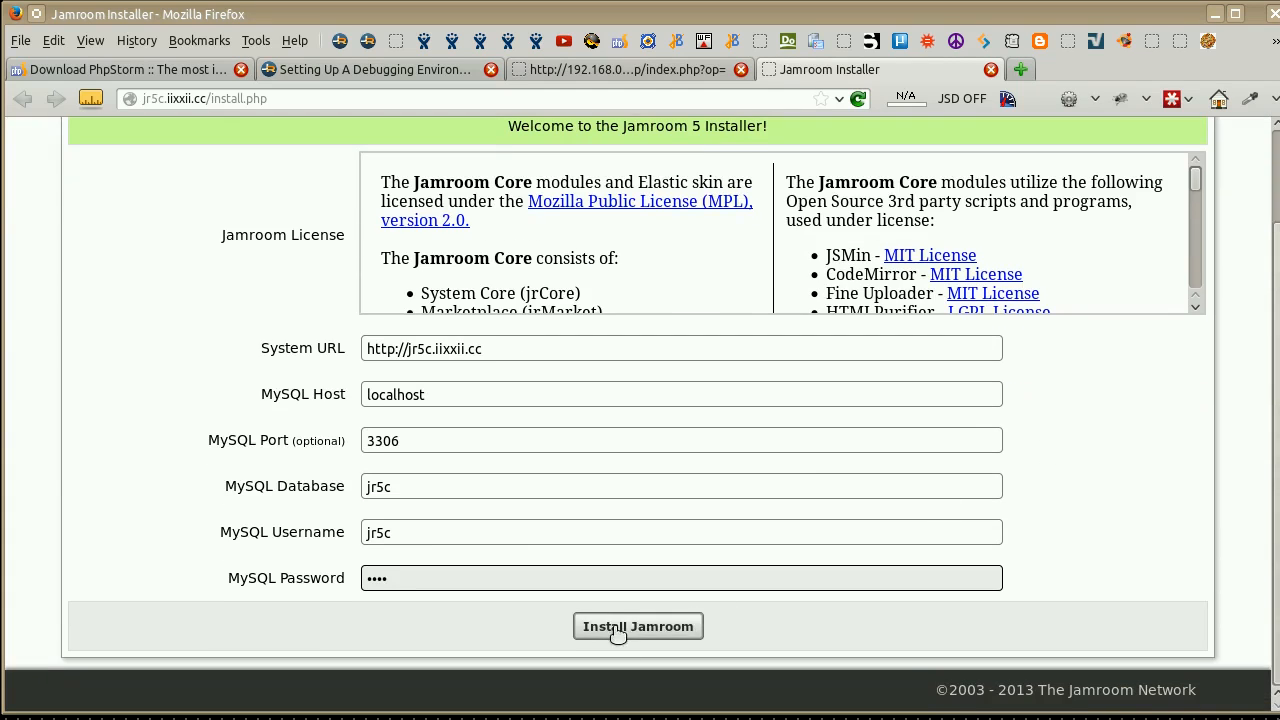
{"action": "left_click", "coordinate": [614, 627]}
{"action": "left_click", "coordinate": [886, 388]}
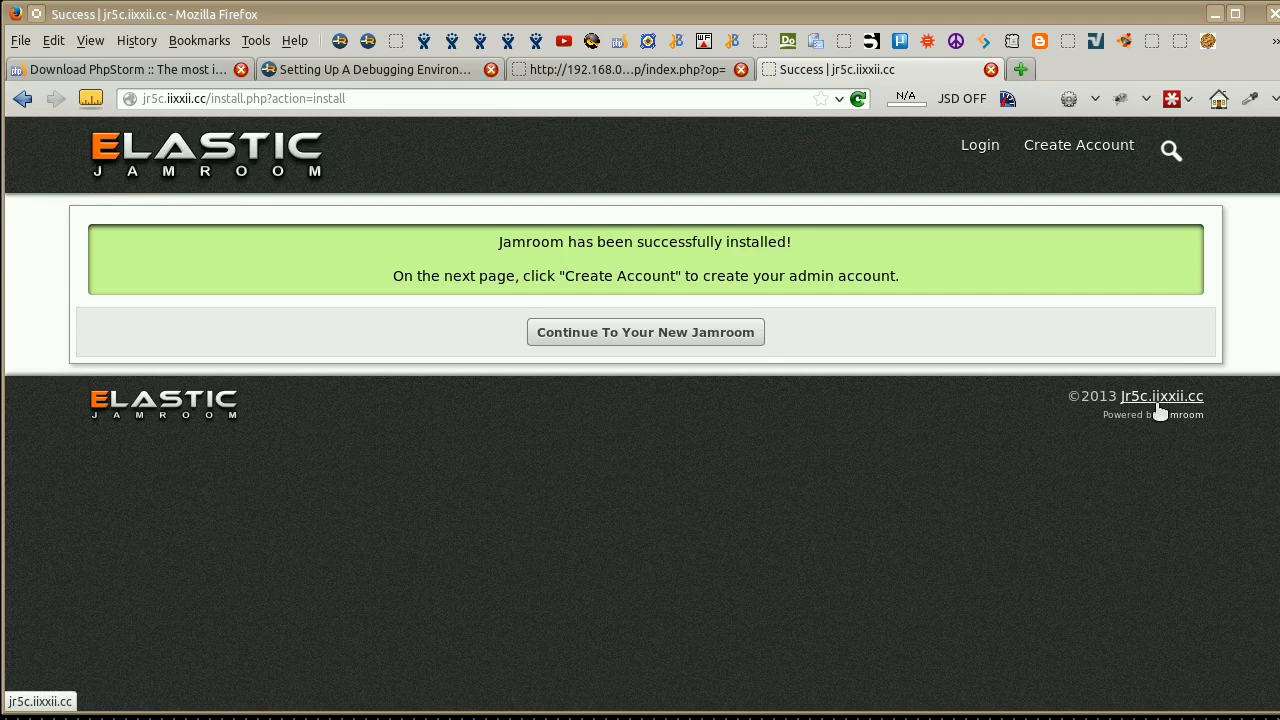
{"action": "left_click", "coordinate": [702, 345]}
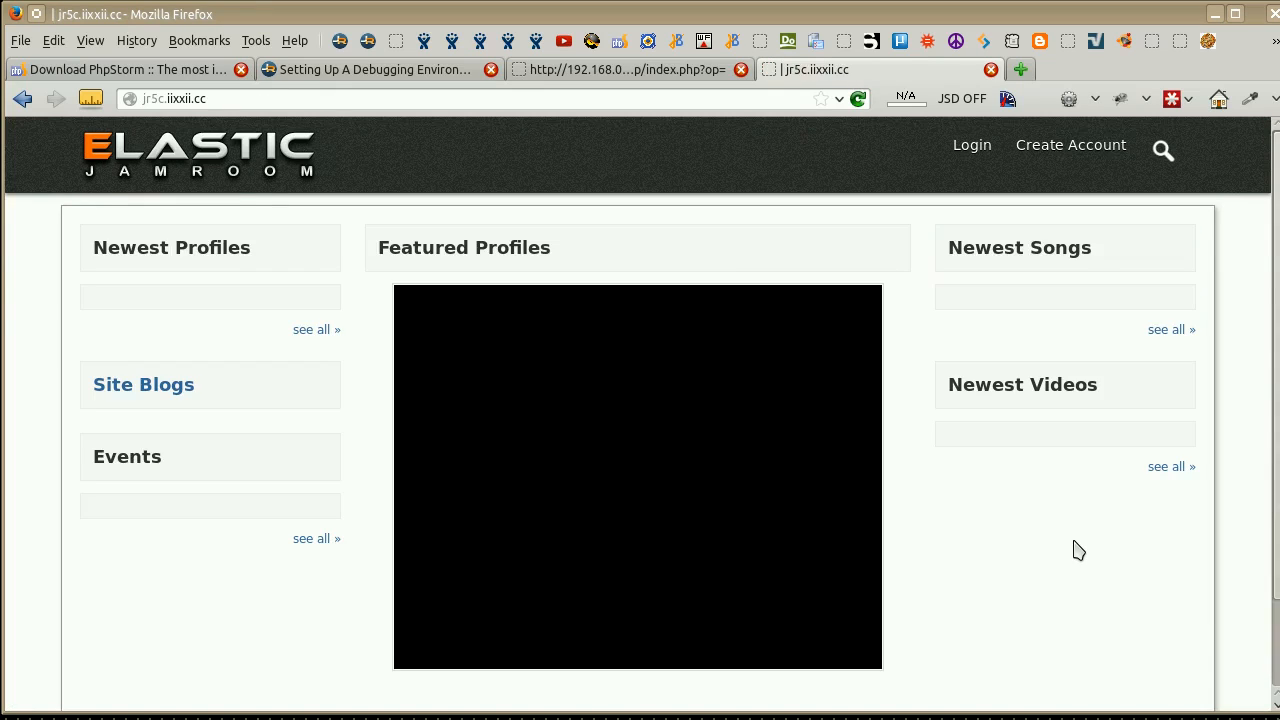
Open the Create Account form, enter admin as the user name and fill in the account's email address.
{"action": "left_click", "coordinate": [1058, 150]}
{"action": "left_click", "coordinate": [495, 304]}
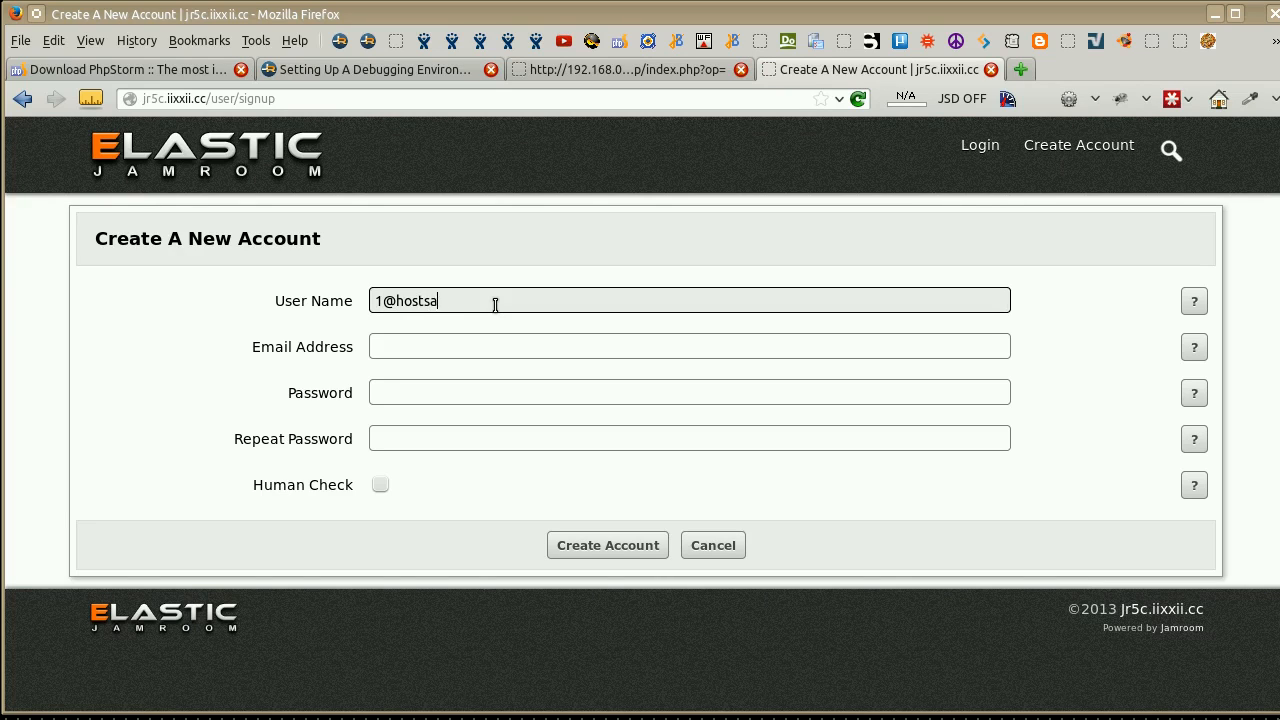
{"action": "key", "text": "ctrl+a"}
{"action": "key", "text": "BackSpace"}
{"action": "key", "text": "Tab"}
{"action": "type", "text": "1"}
{"action": "key", "text": "Down"}
{"action": "key", "text": "Tab"}
{"action": "key", "text": "shift+Tab"}
{"action": "key", "text": "Home"}
{"action": "key", "text": "Delete"}
{"action": "type", "text": "0"}
{"action": "key", "text": "Tab"}
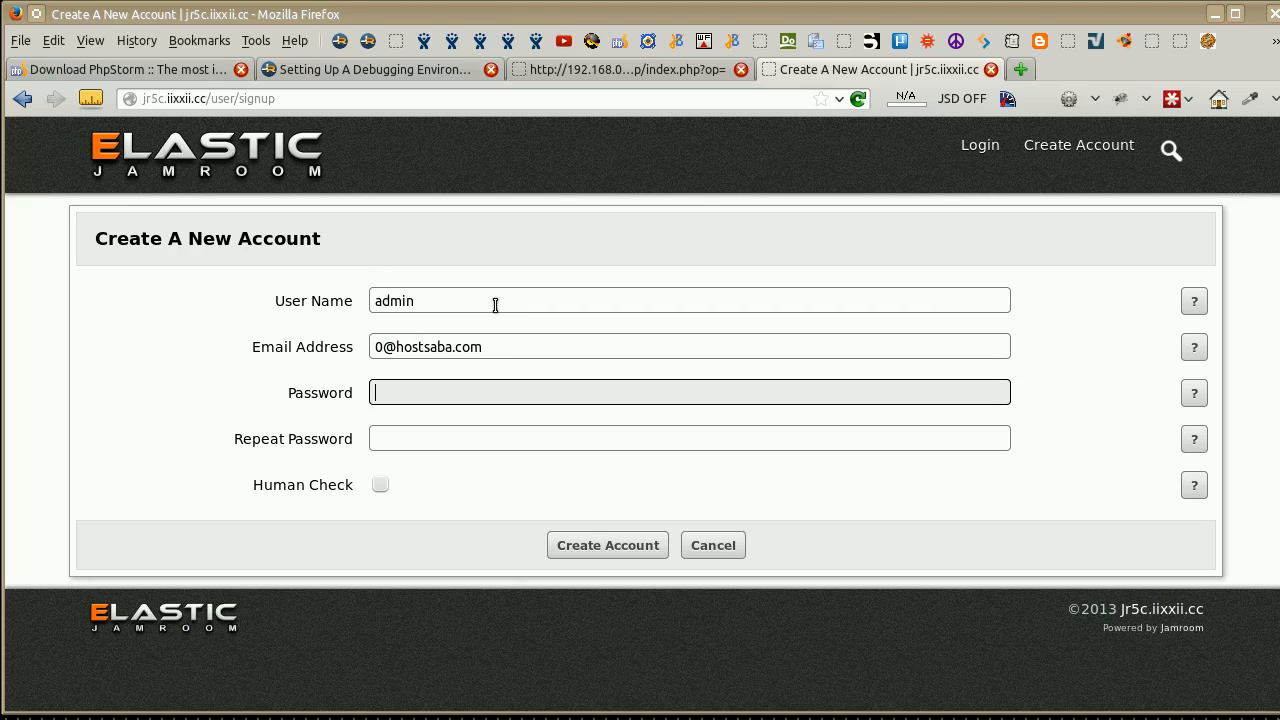
Enter and repeat the account password, complete the human check, and create the admin account.
{"action": "key", "text": "Tab"}
{"action": "type", "text": "admin"}
{"action": "key", "text": "Tab"}
{"action": "key", "text": "Return"}
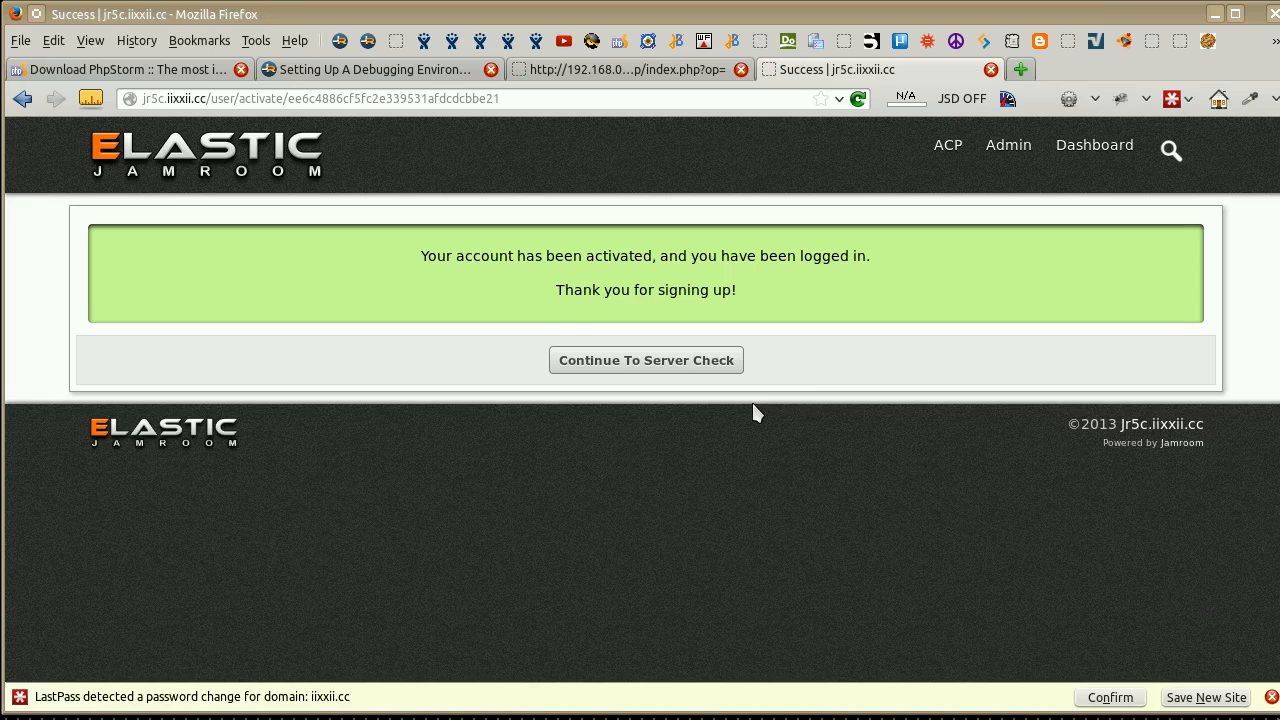
Continue to the server check and examine the FFMpeg binary note, highlighting the path modules/jrCore/tools/ffmpeg.
{"action": "left_click", "coordinate": [674, 362]}
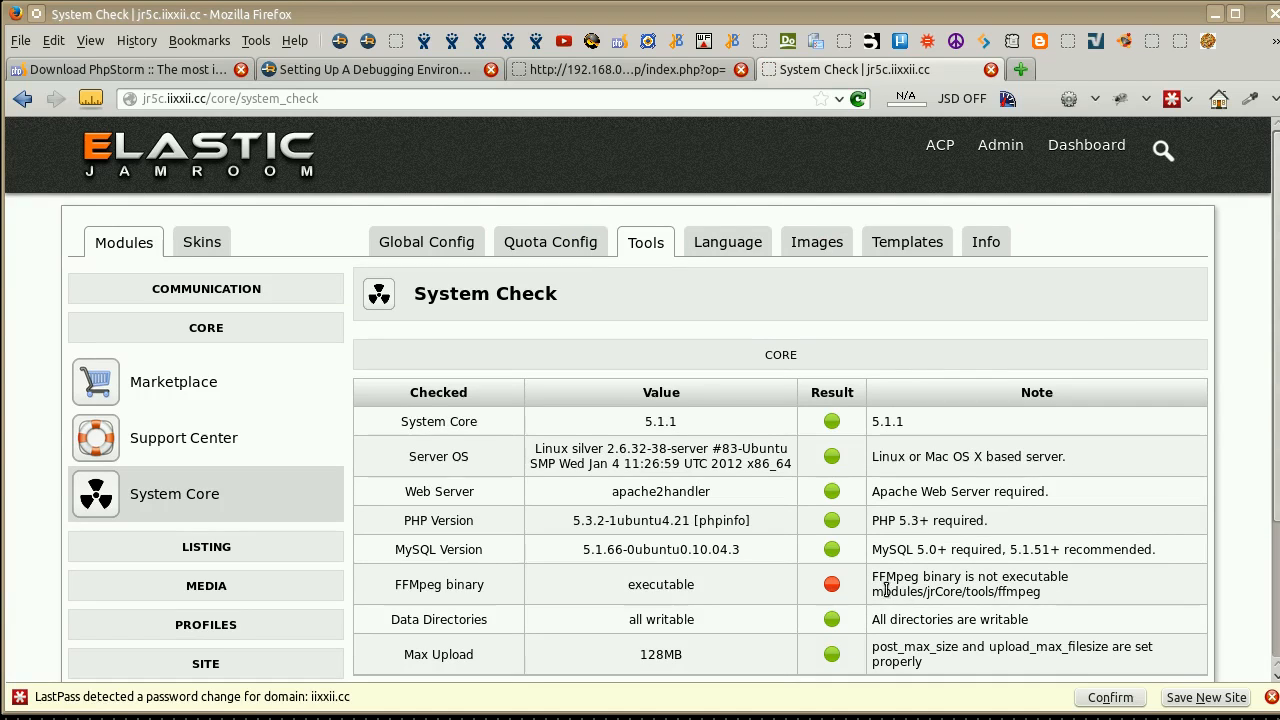
{"action": "left_click_drag", "start_coordinate": [873, 591], "coordinate": [1050, 600]}
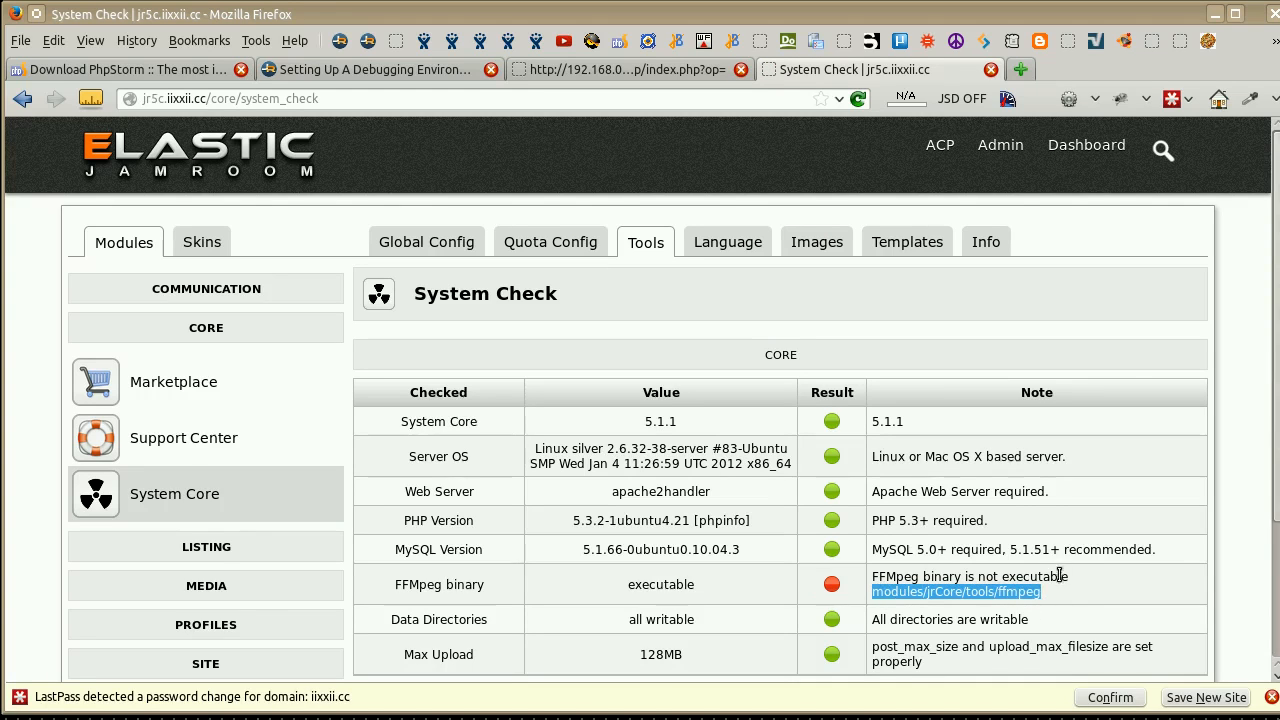
Switch to PhpStorm and turn on Automatic Upload for the deployment of jr5c.iixxii.cc.
{"action": "left_click_drag", "start_coordinate": [798, 15], "coordinate": [1279, 30]}
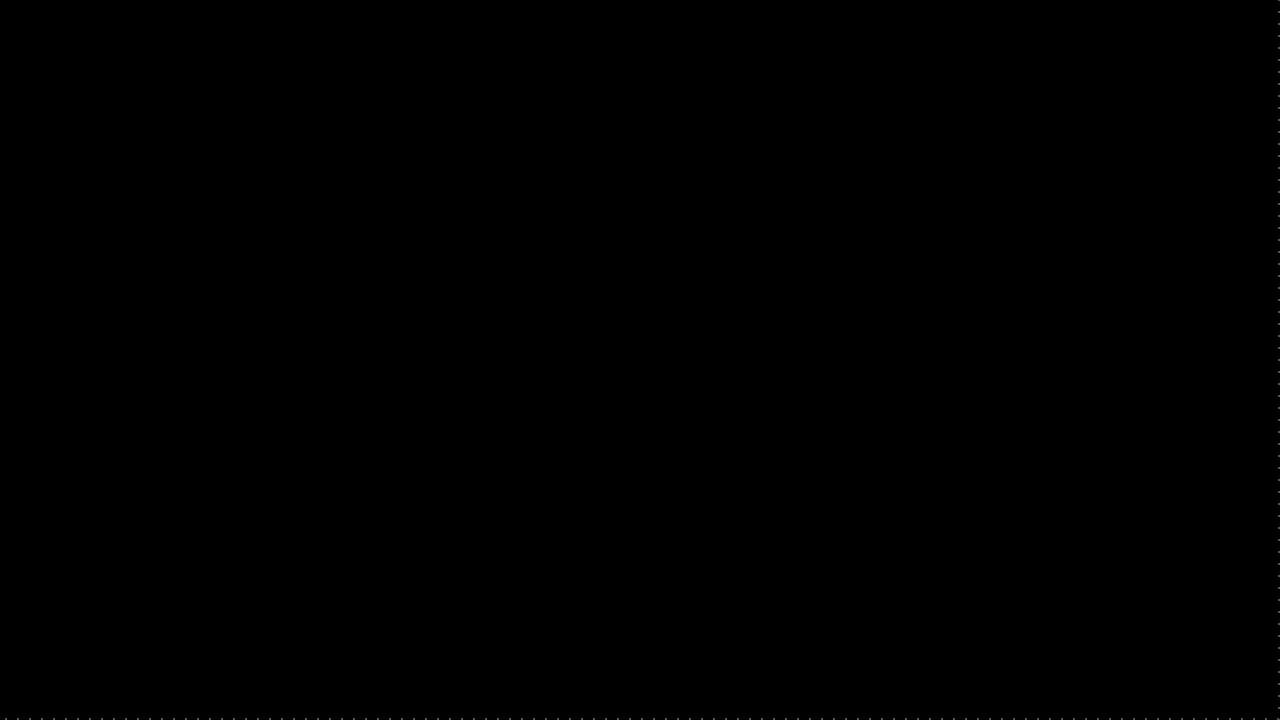
{"action": "left_click_drag", "start_coordinate": [809, 719], "coordinate": [769, 11]}
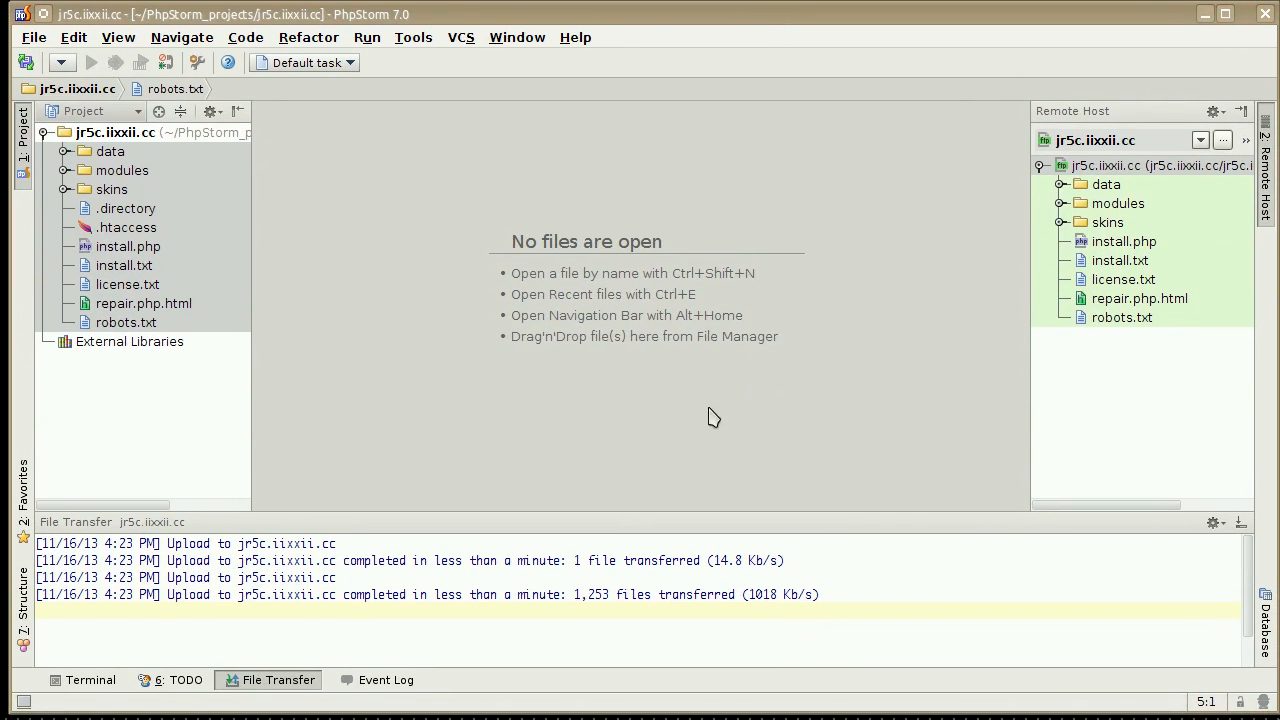
{"action": "left_click", "coordinate": [1114, 428]}
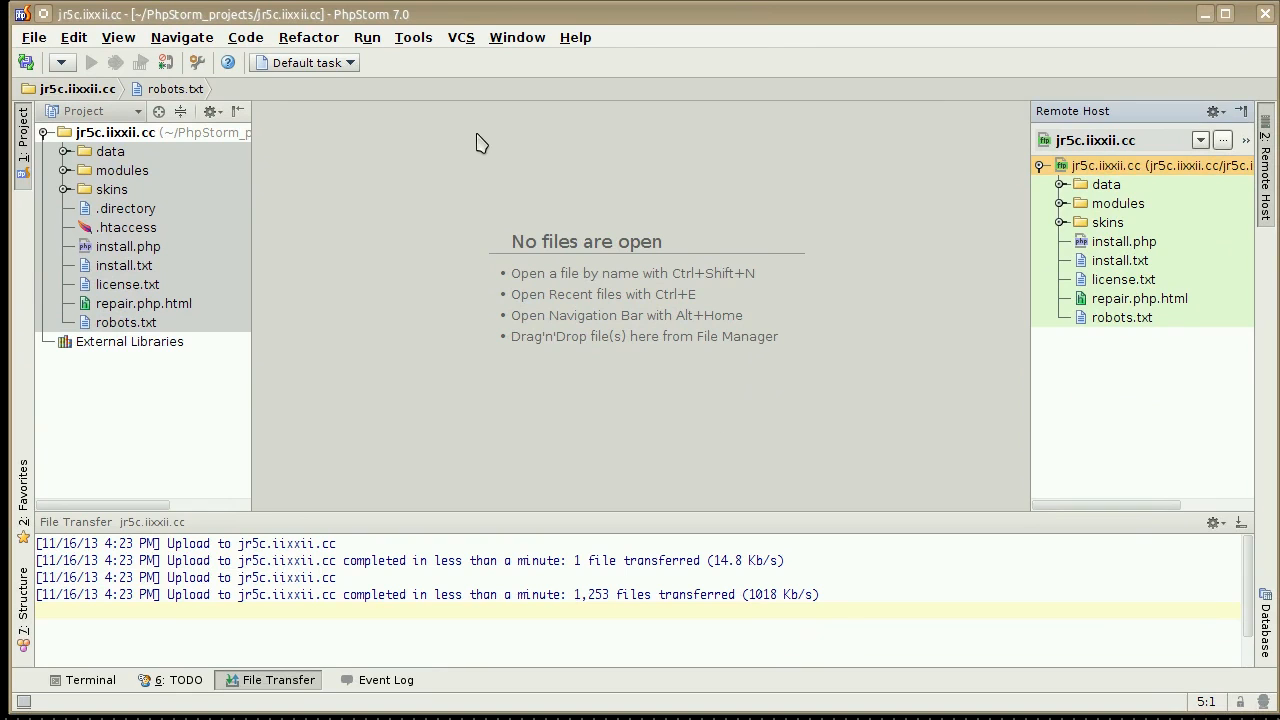
{"action": "left_click", "coordinate": [420, 40]}
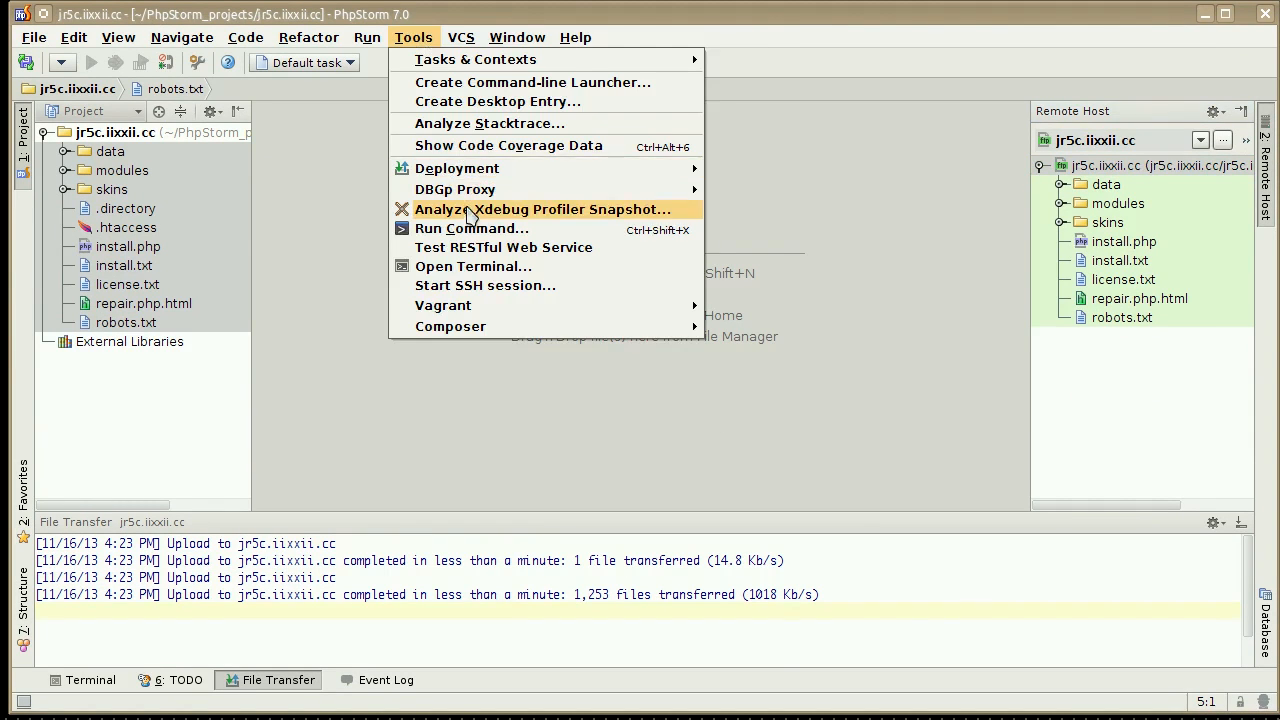
{"action": "mouse_move", "coordinate": [472, 172]}
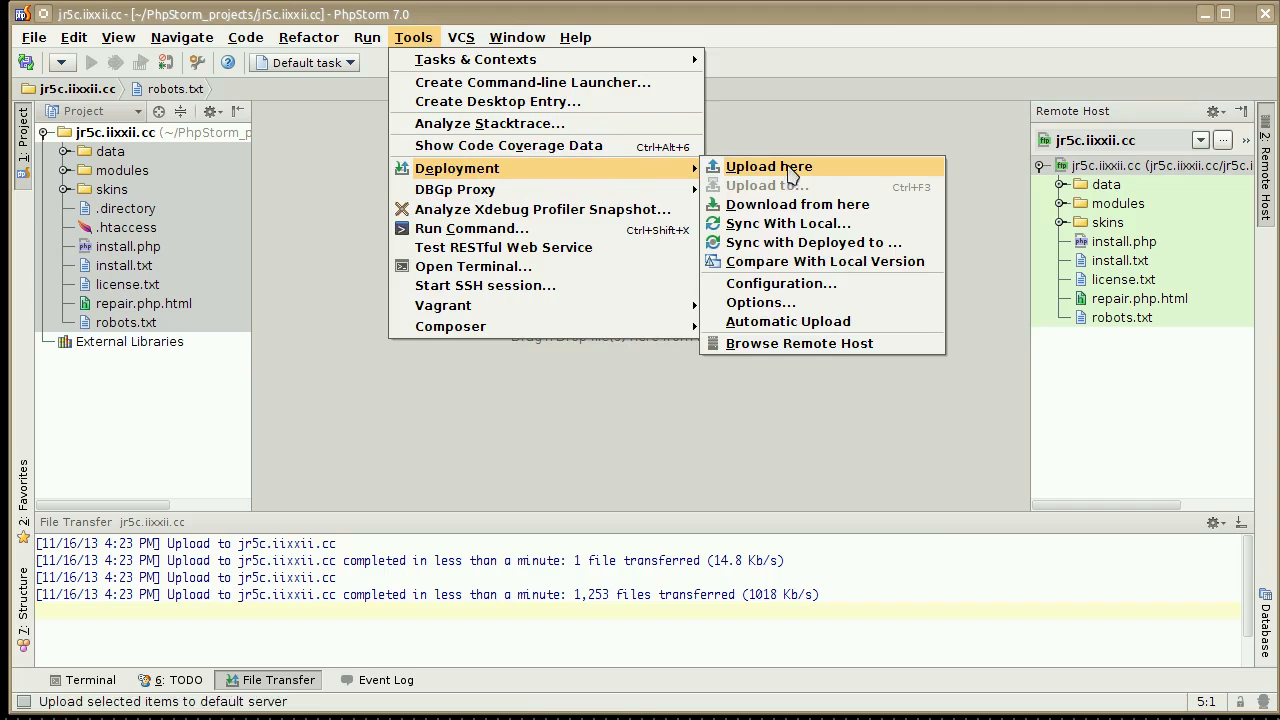
{"action": "left_click", "coordinate": [793, 322]}
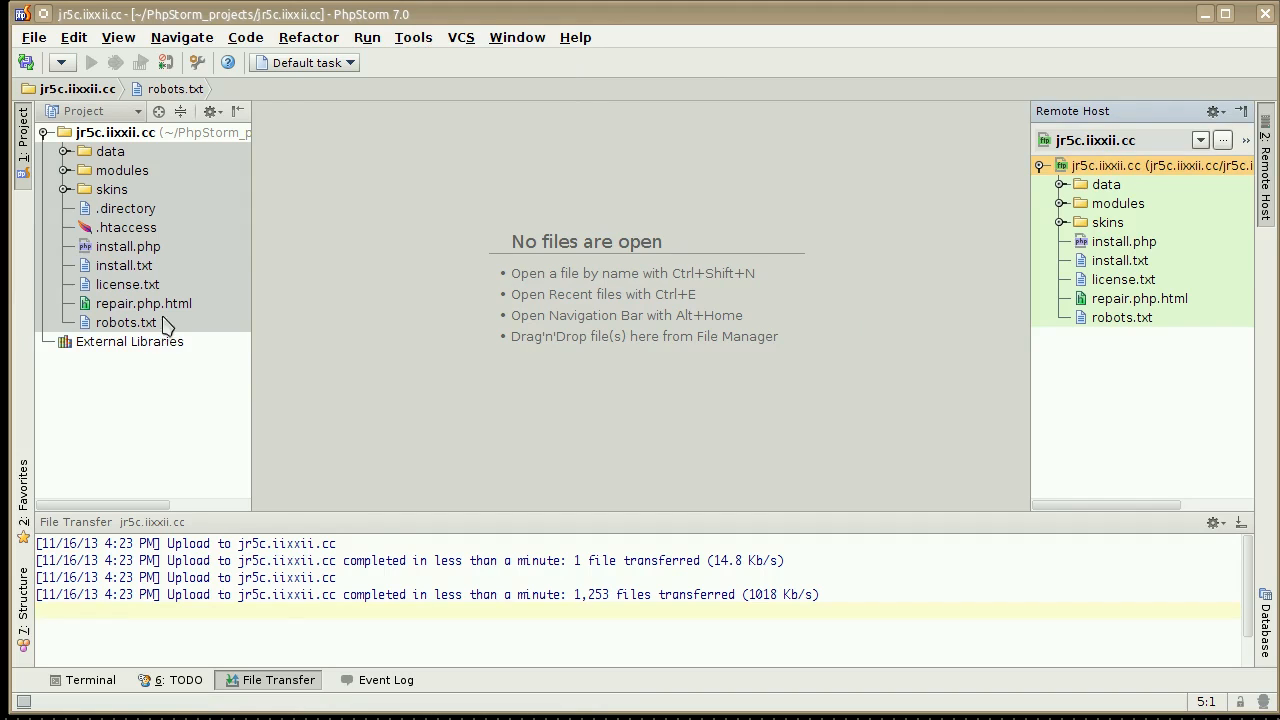
Create a PHP file named junk.php in the project root and select its automatically uploaded copy on the remote host.
{"action": "left_click", "coordinate": [162, 378]}
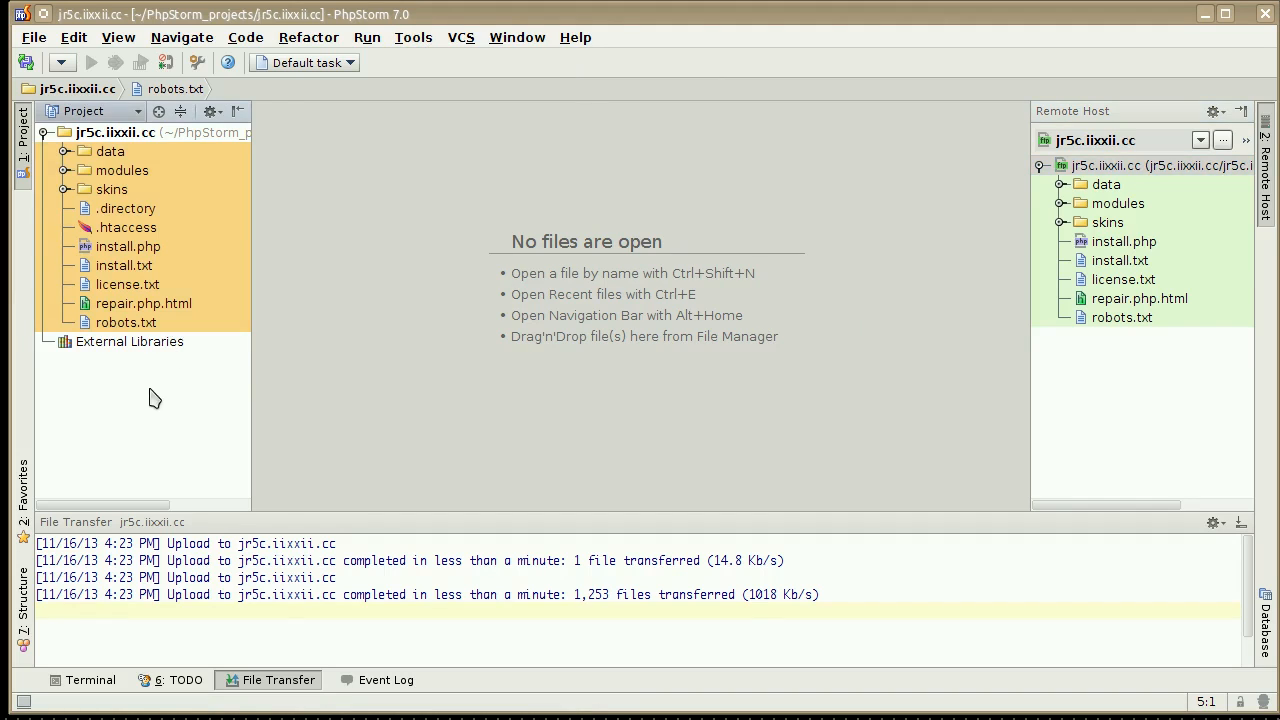
{"action": "right_click", "coordinate": [133, 137]}
{"action": "mouse_move", "coordinate": [185, 143]}
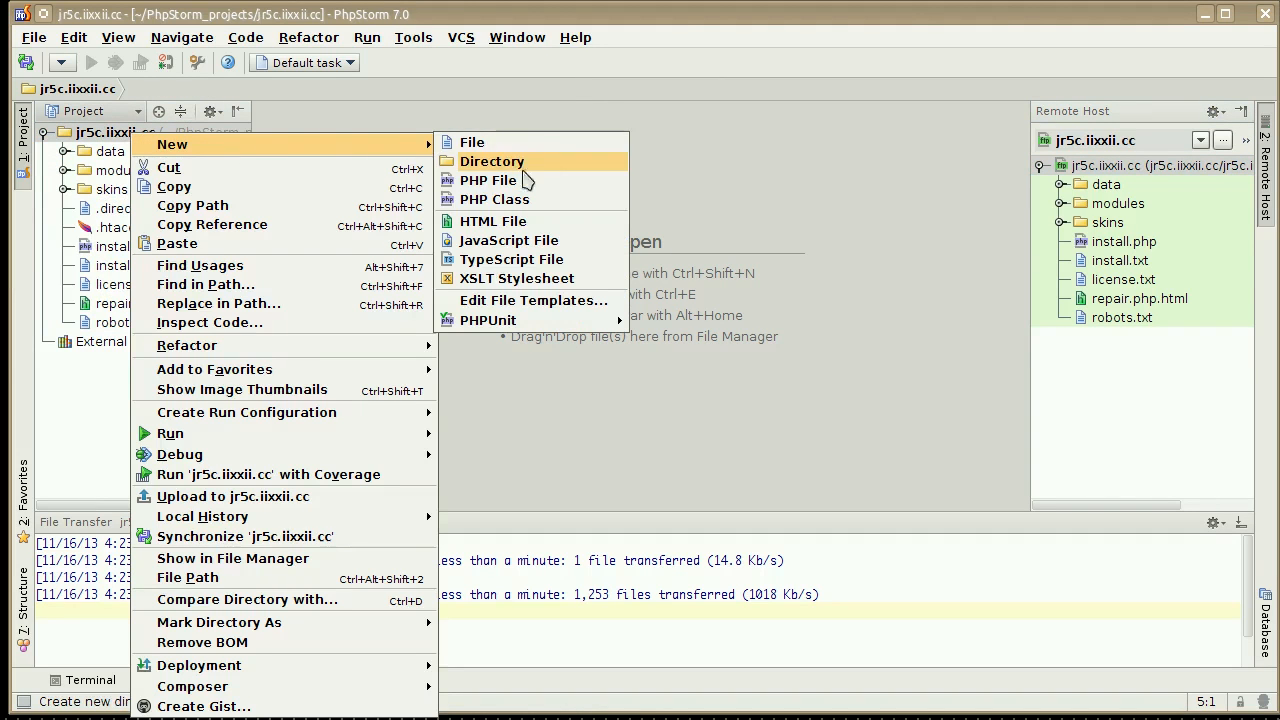
{"action": "left_click", "coordinate": [517, 195]}
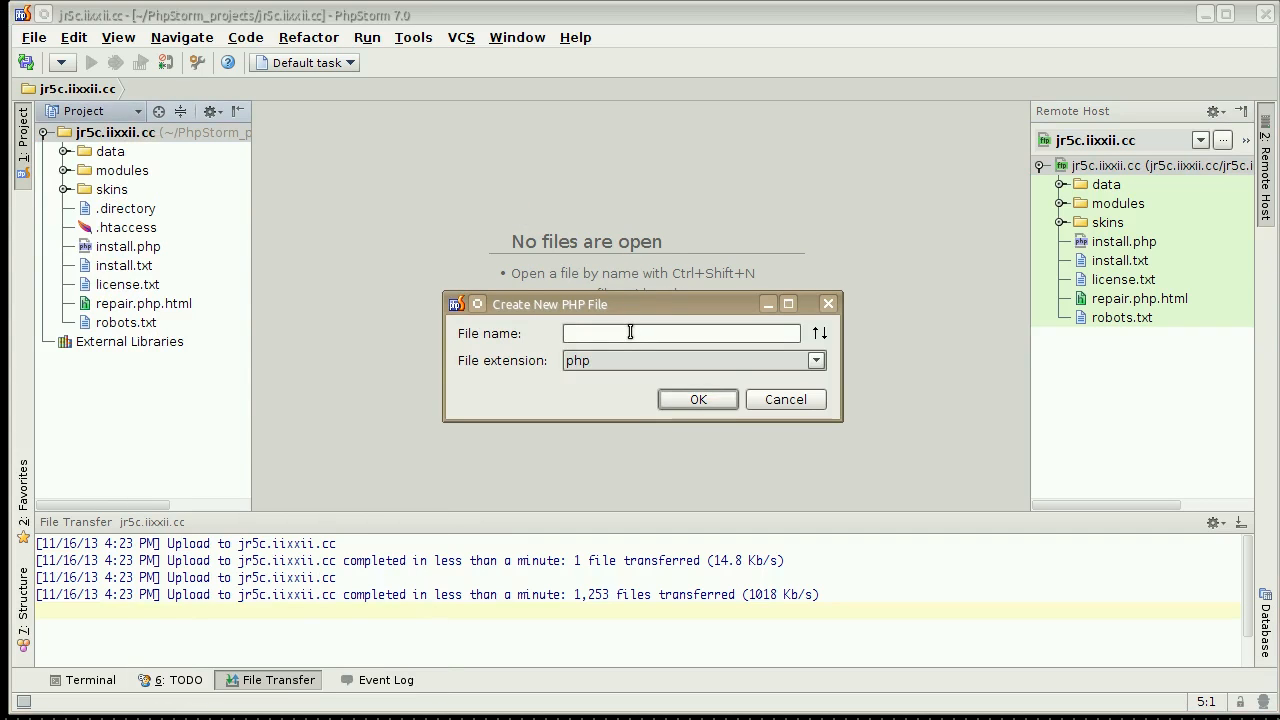
{"action": "type", "text": "junk.php"}
{"action": "key", "text": "Return"}
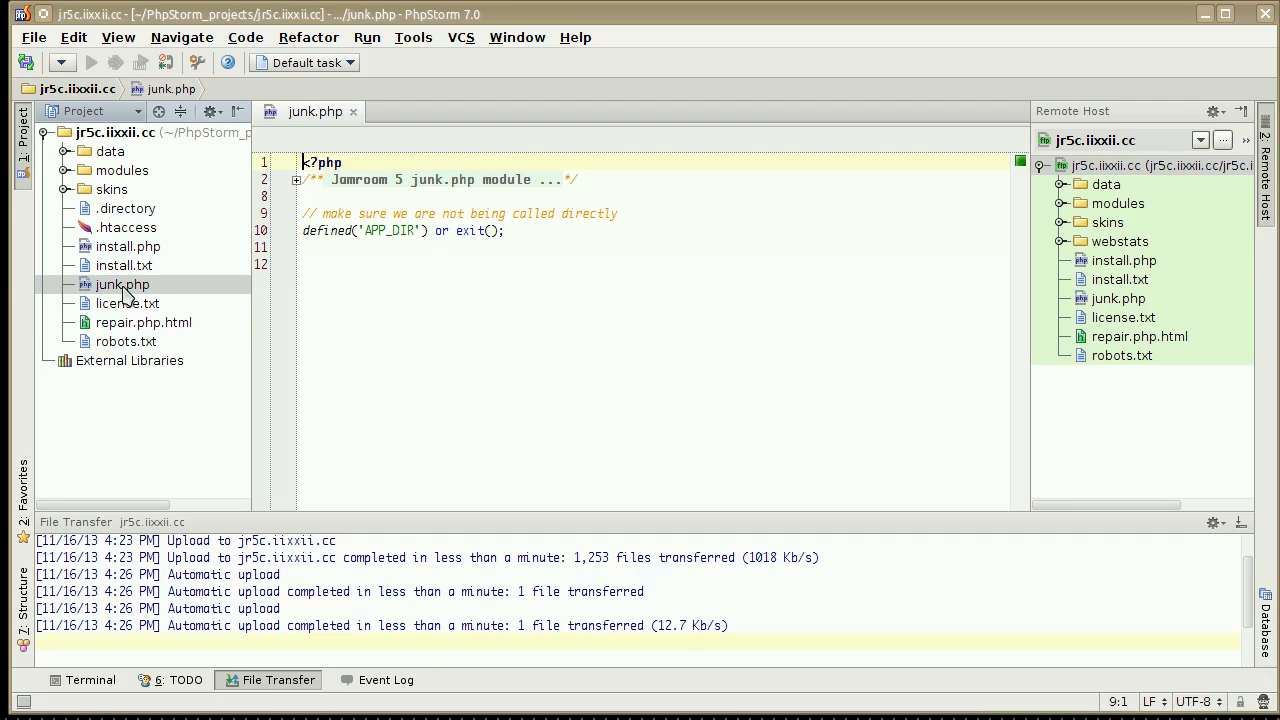
{"action": "left_click", "coordinate": [1158, 299]}
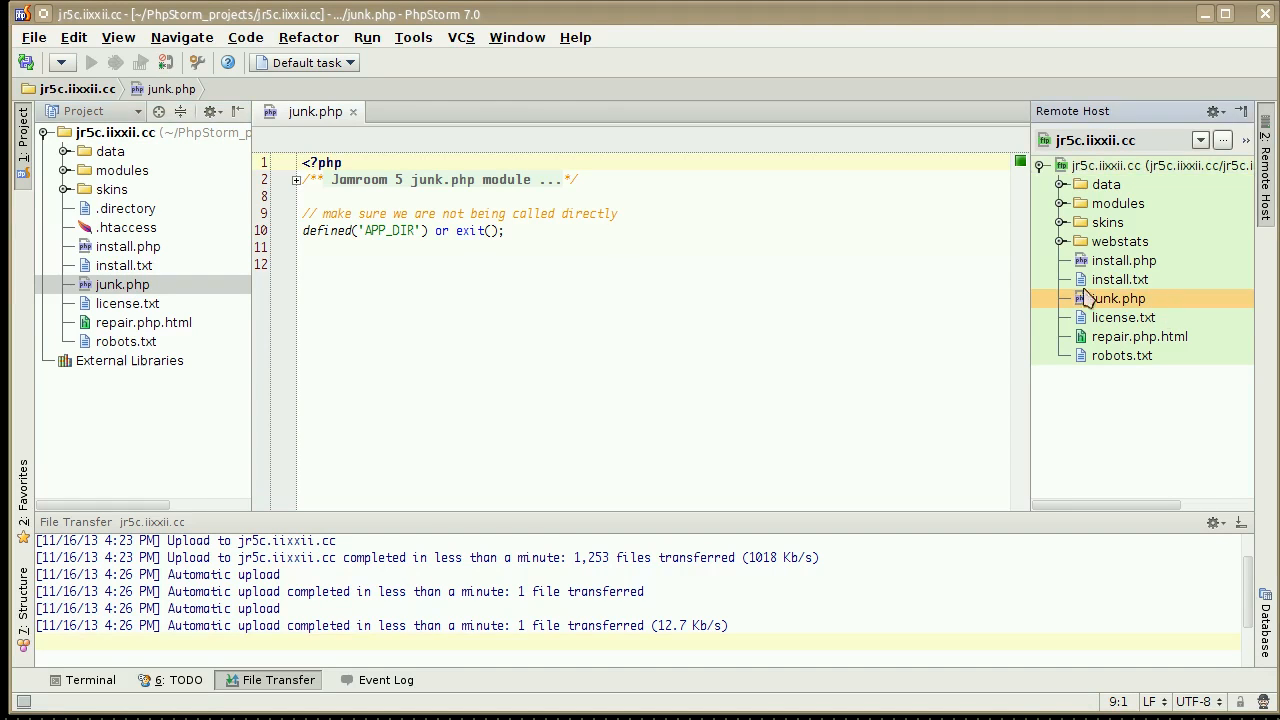
Replace everything below the opening PHP tag in junk.php with the line echo 'hello world';.
{"action": "left_click", "coordinate": [296, 180]}
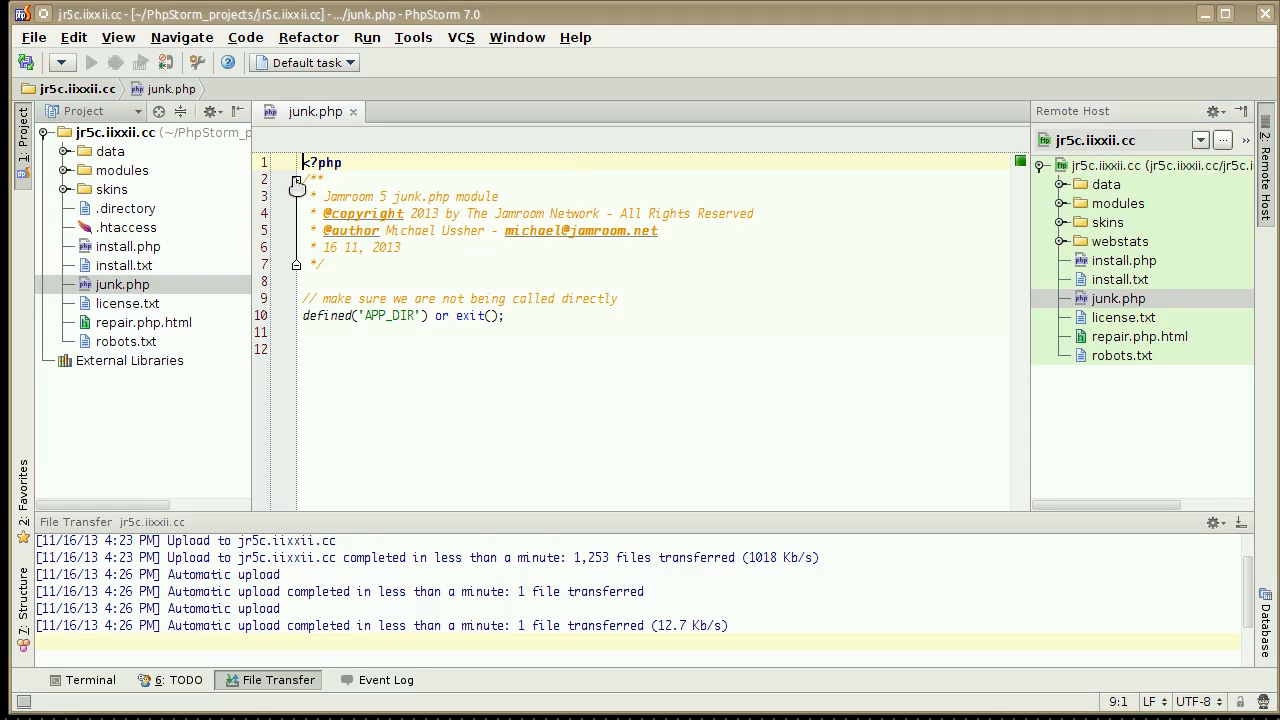
{"action": "left_click", "coordinate": [665, 337]}
{"action": "left_click_drag", "start_coordinate": [552, 363], "coordinate": [290, 190]}
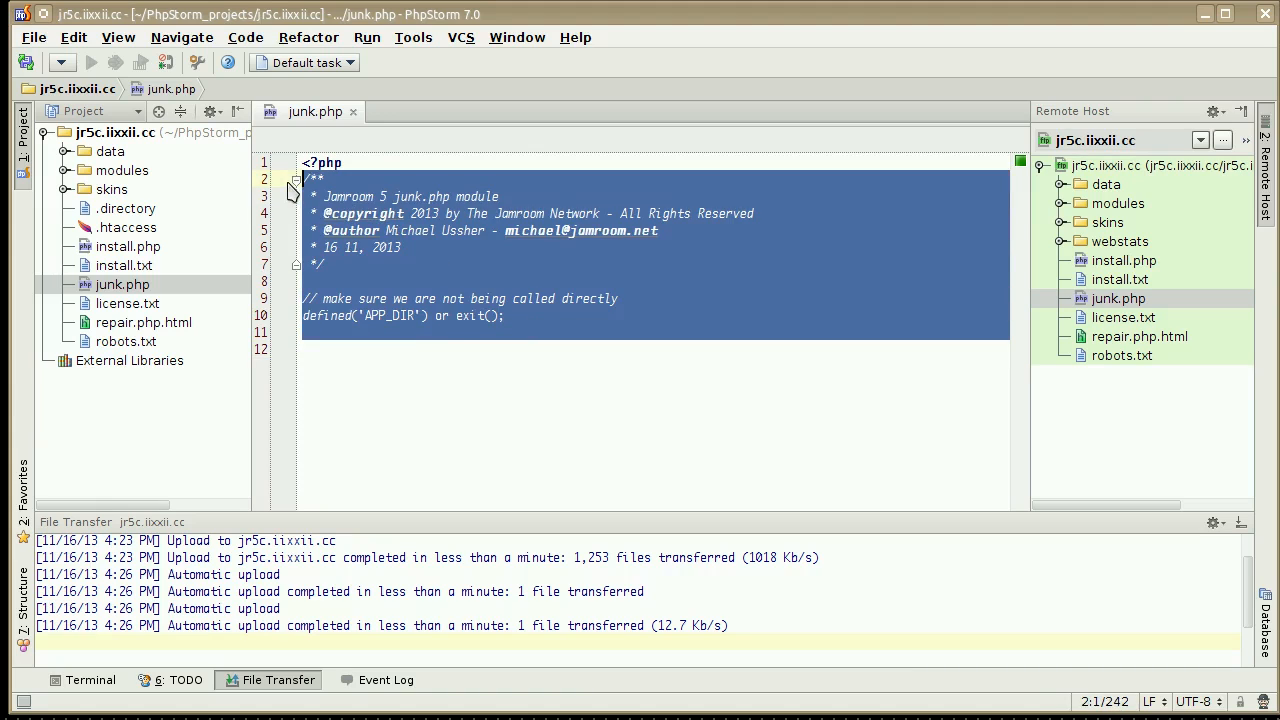
{"action": "key", "text": "BackSpace"}
{"action": "type", "text": "echo 'hello world';"}
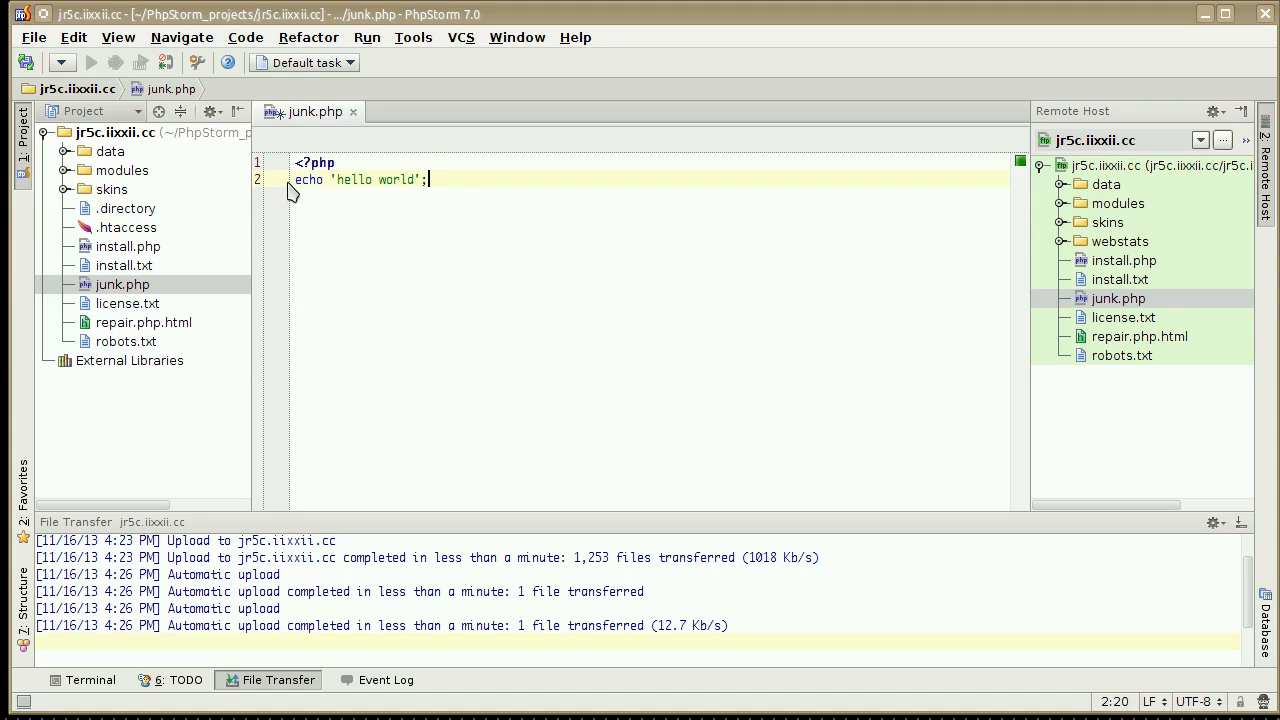
Switch to Firefox and load the page jr5c.iixxii.cc/junk.php.
{"action": "left_click_drag", "start_coordinate": [1279, 45], "coordinate": [773, 24]}
{"action": "left_click", "coordinate": [542, 110]}
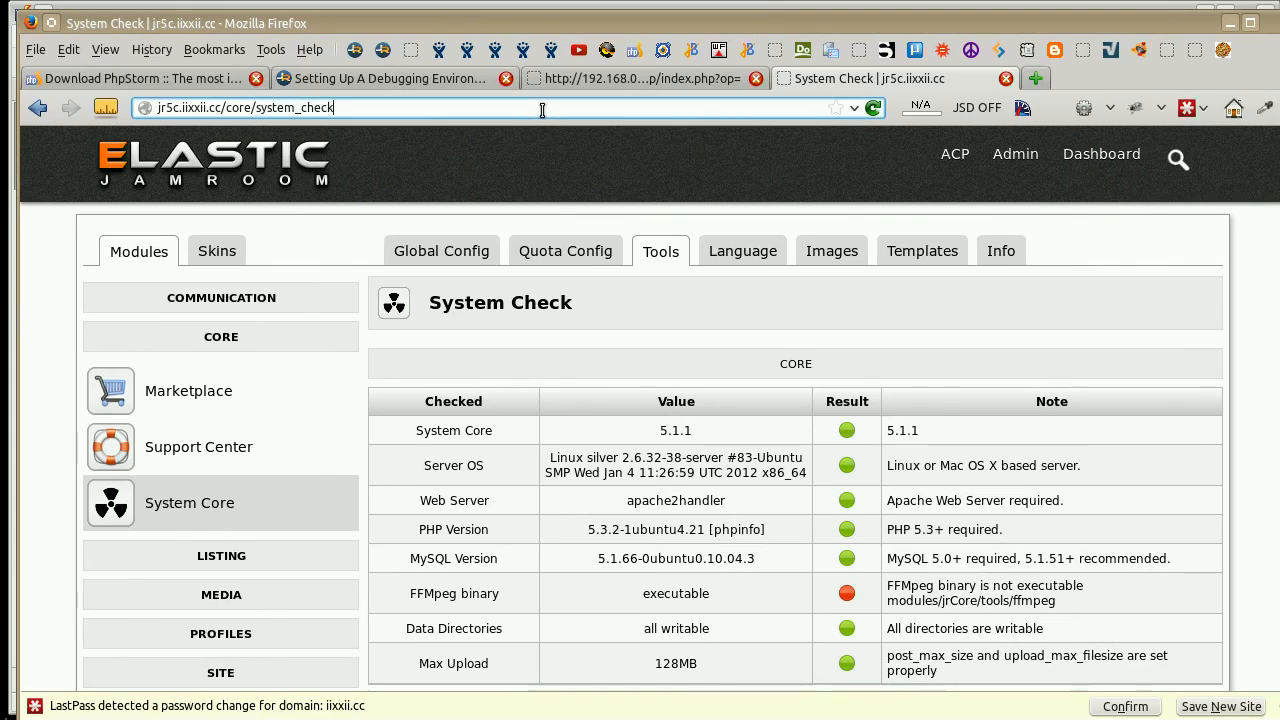
{"action": "key", "text": "BackSpace"}
{"action": "key", "text": "BackSpace"}
{"action": "key", "text": "BackSpace"}
{"action": "key", "text": "BackSpace"}
{"action": "key", "text": "BackSpace"}
{"action": "key", "text": "BackSpace"}
{"action": "key", "text": "BackSpace"}
{"action": "key", "text": "BackSpace"}
{"action": "key", "text": "BackSpace"}
{"action": "key", "text": "BackSpace"}
{"action": "key", "text": "BackSpace"}
{"action": "key", "text": "BackSpace"}
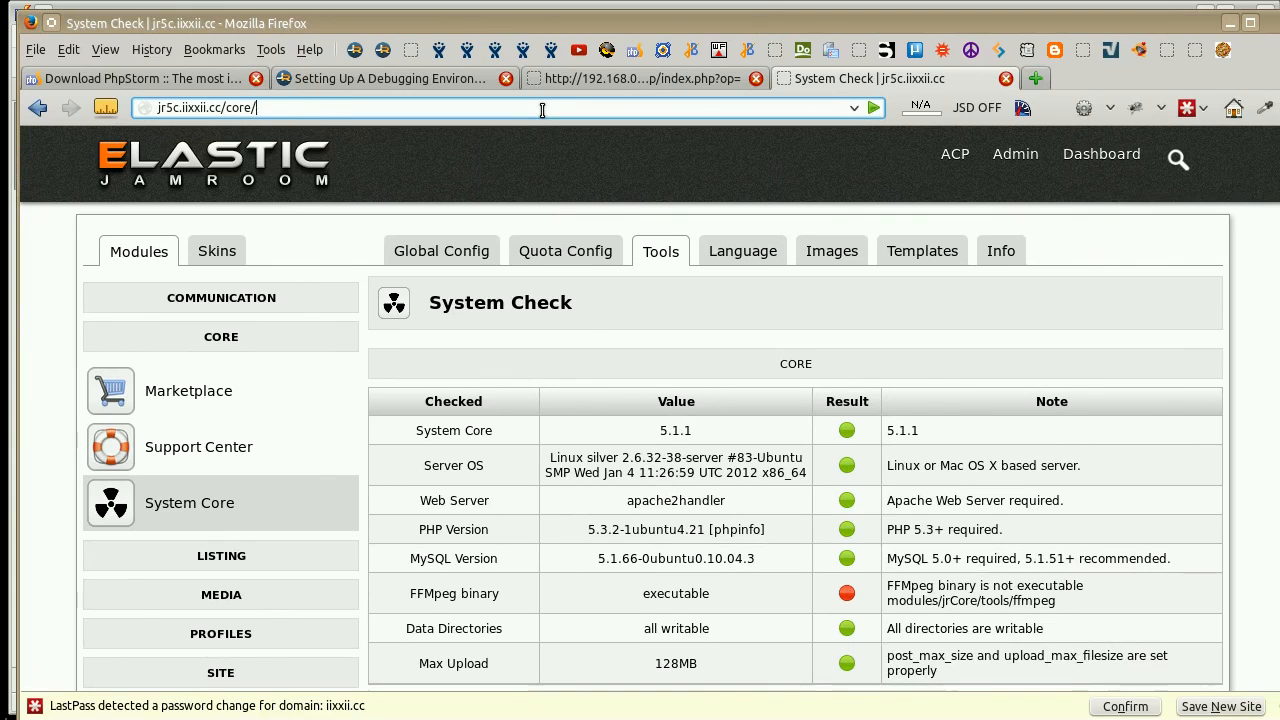
{"action": "type", "text": "junk.php"}
{"action": "key", "text": "Return"}
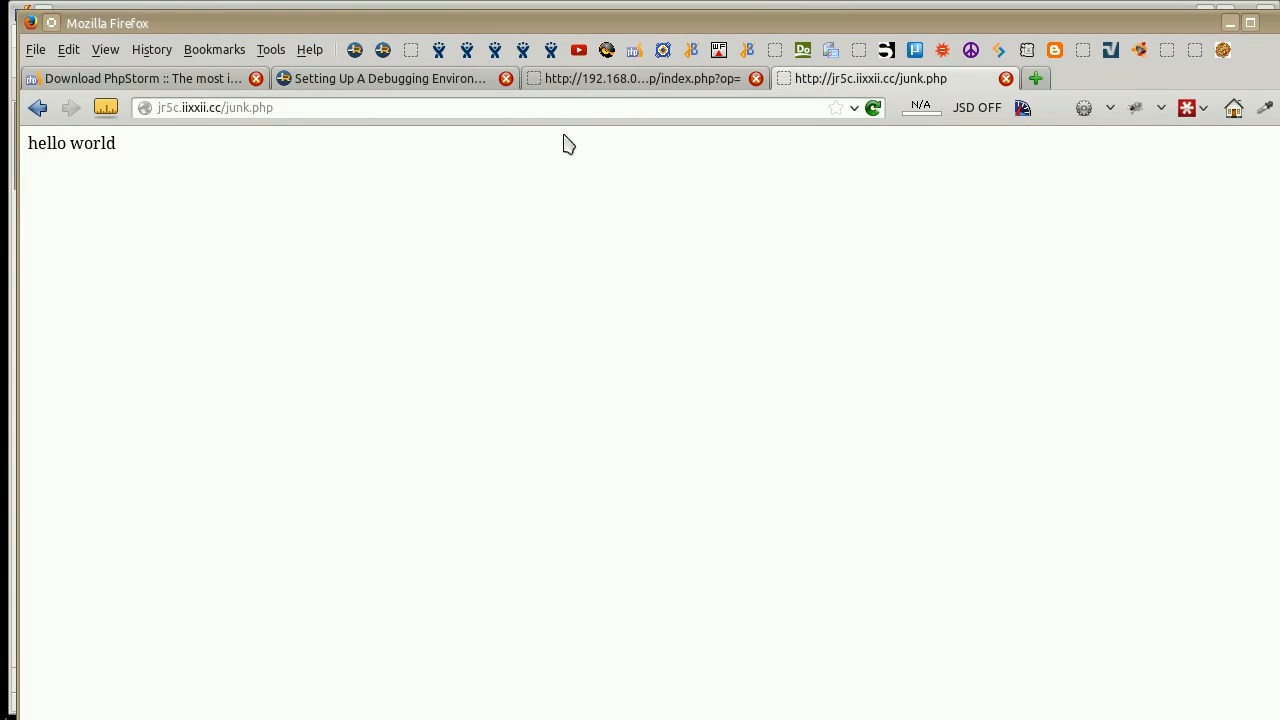
Switch to PhpStorm and add a third line to junk.php: echo '<br>this is the second line';.
{"action": "left_click_drag", "start_coordinate": [710, 22], "coordinate": [1279, 62]}
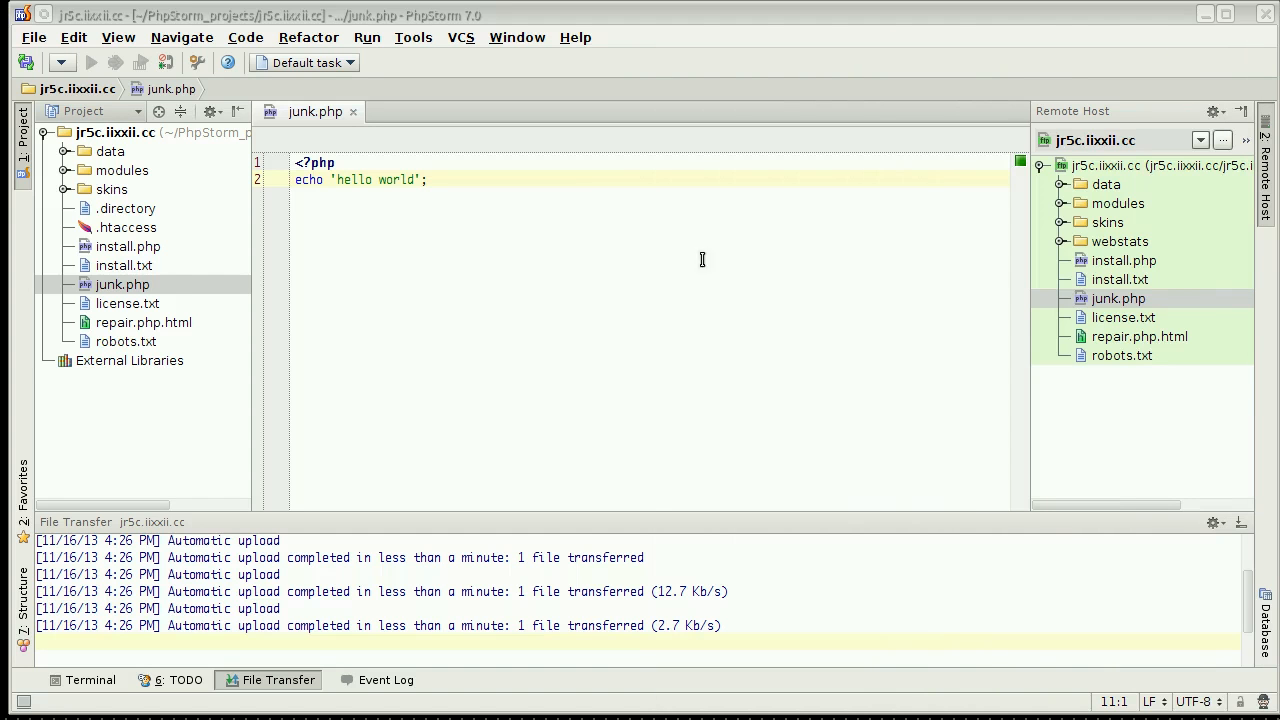
{"action": "left_click", "coordinate": [690, 202]}
{"action": "key", "text": "Return"}
{"action": "type", "text": "echo "}
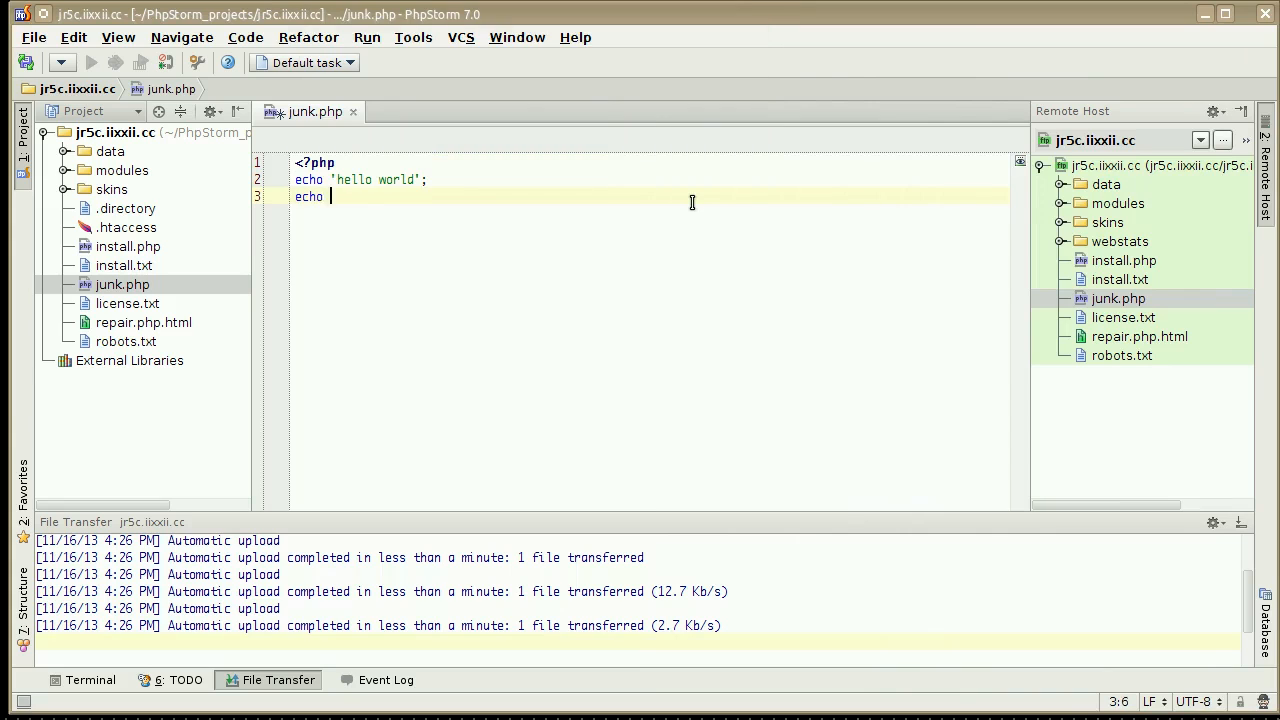
{"action": "type", "text": "'<br>this"}
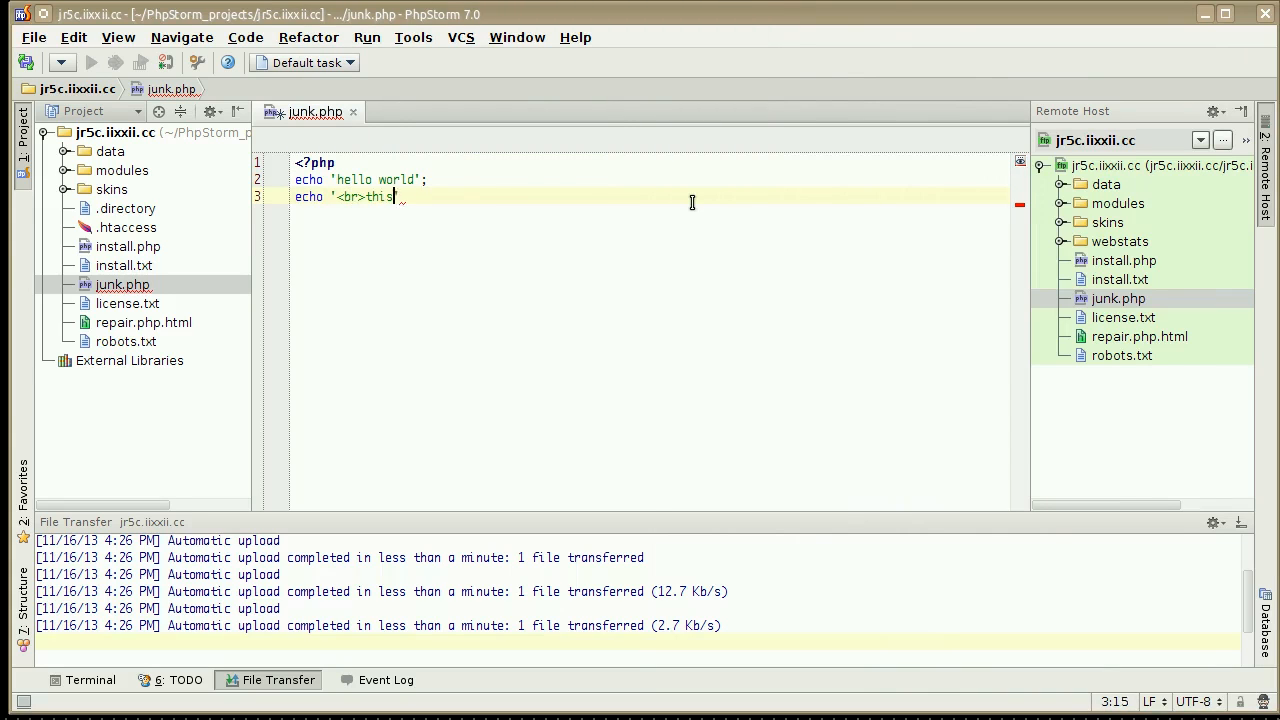
{"action": "type", "text": " is the second line';"}
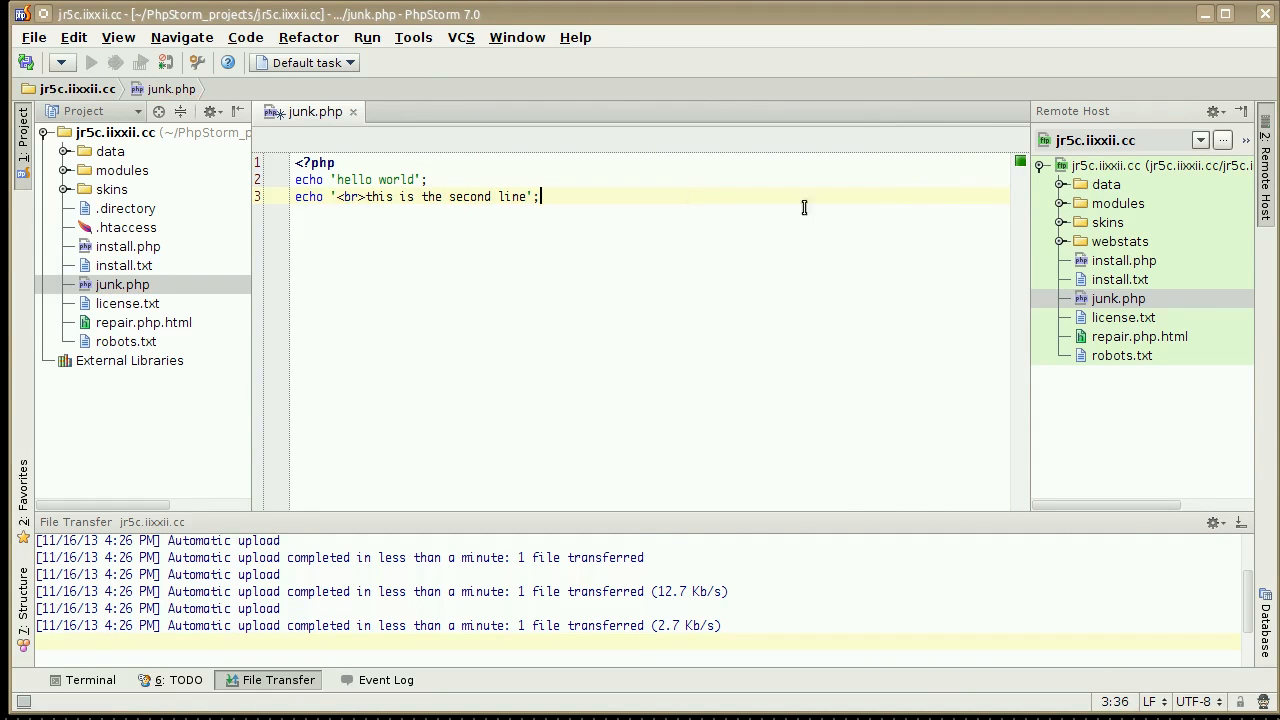
Reload the junk.php page in Firefox and return to PhpStorm.
{"action": "left_click_drag", "start_coordinate": [1279, 98], "coordinate": [591, 110]}
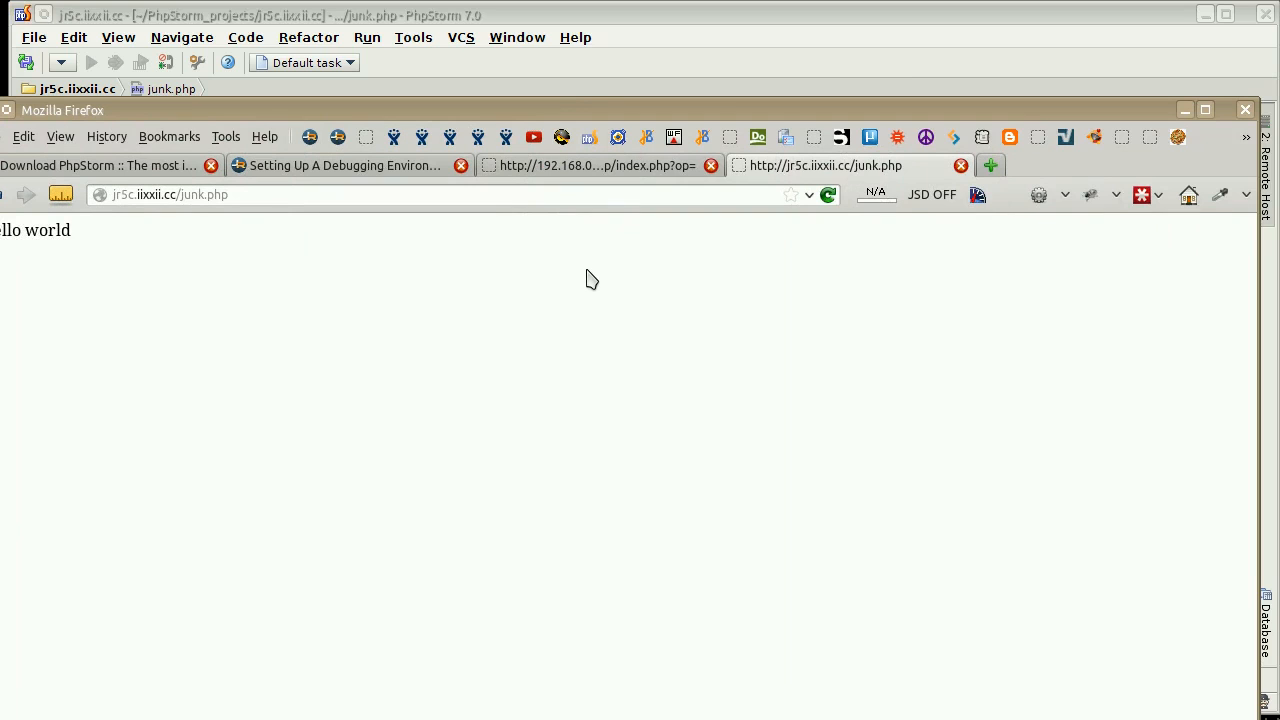
{"action": "key", "text": "F5"}
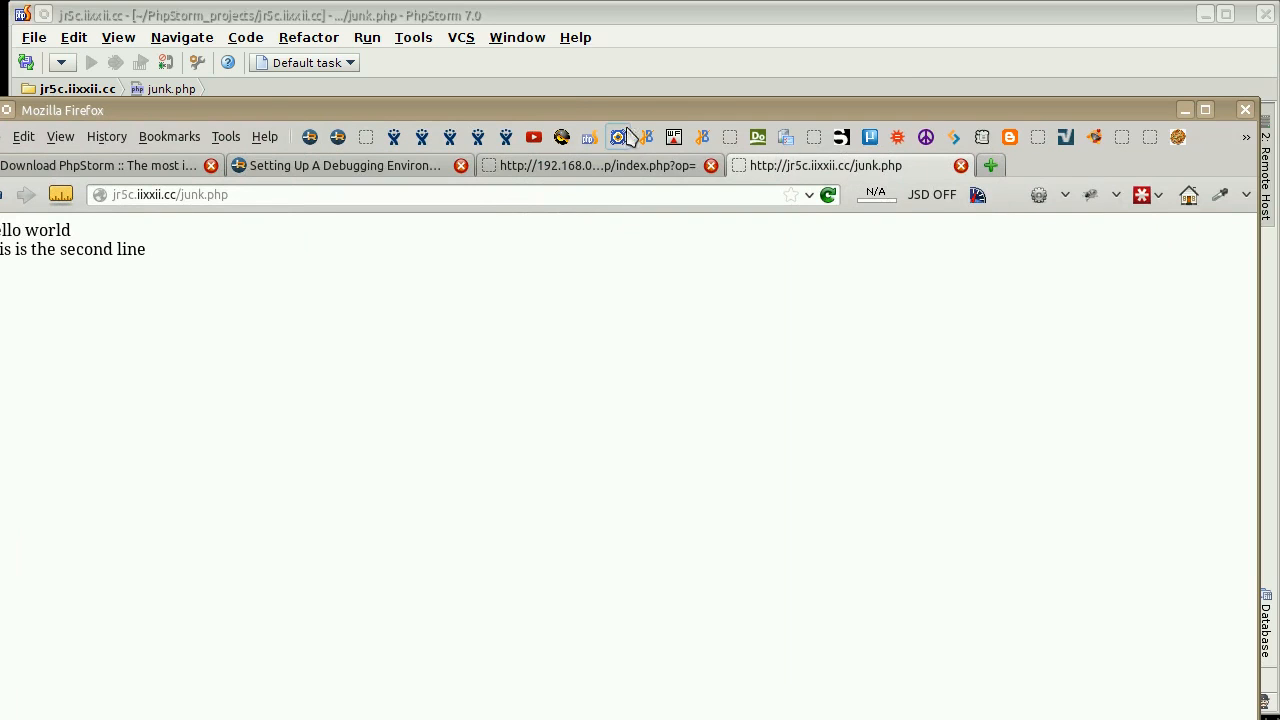
{"action": "left_click_drag", "start_coordinate": [650, 112], "coordinate": [1279, 100]}
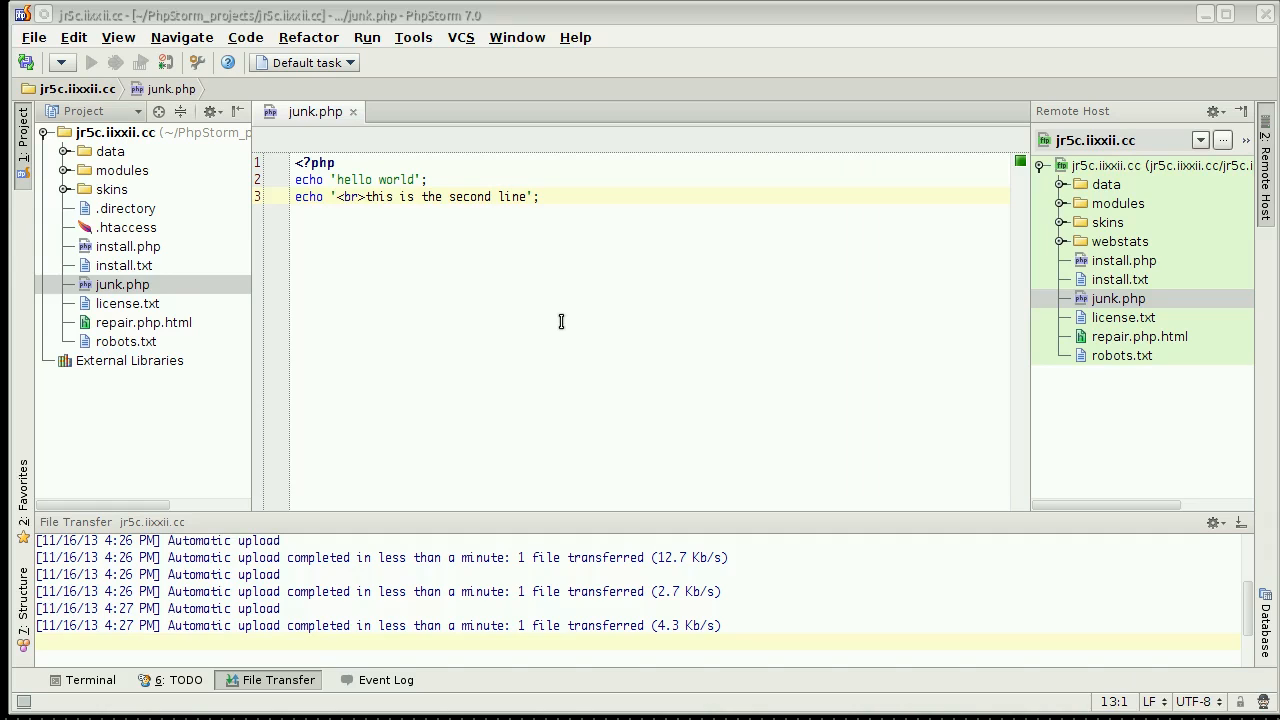
Hide the file transfer log and enable version control integration for the jr5c.iixxii.cc project root with Git.
{"action": "left_click", "coordinate": [240, 684]}
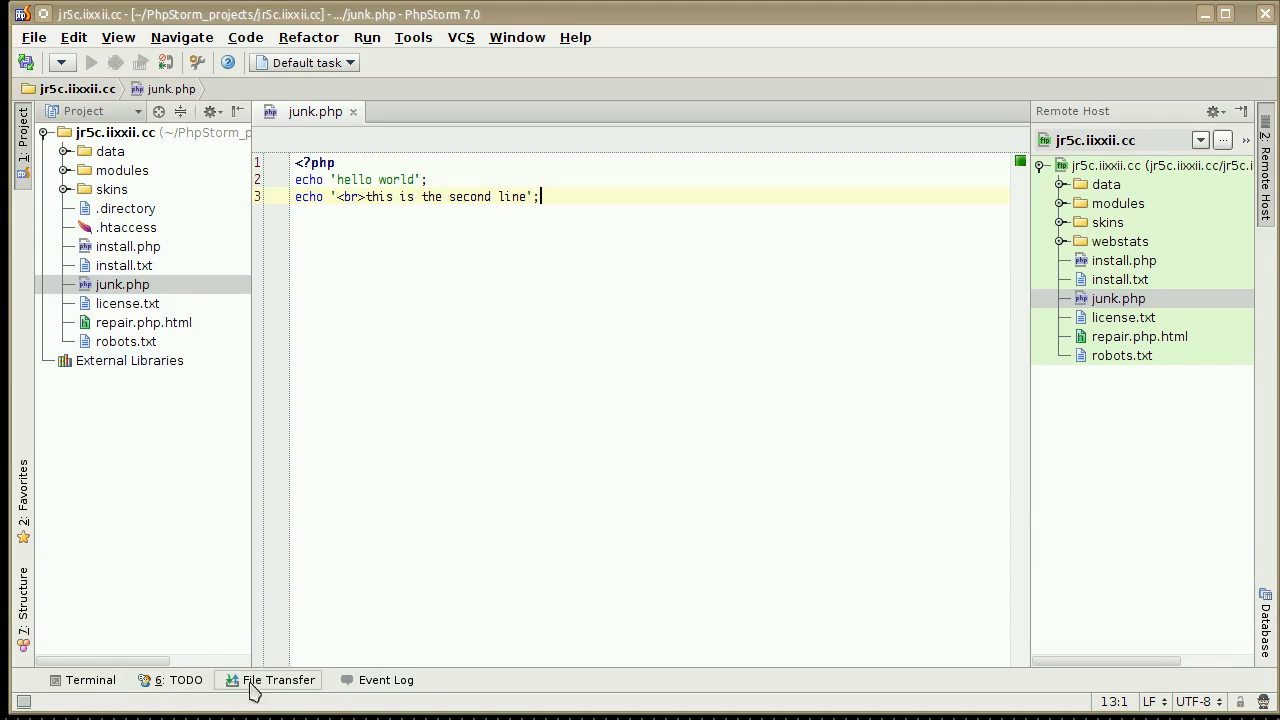
{"action": "left_click", "coordinate": [132, 136]}
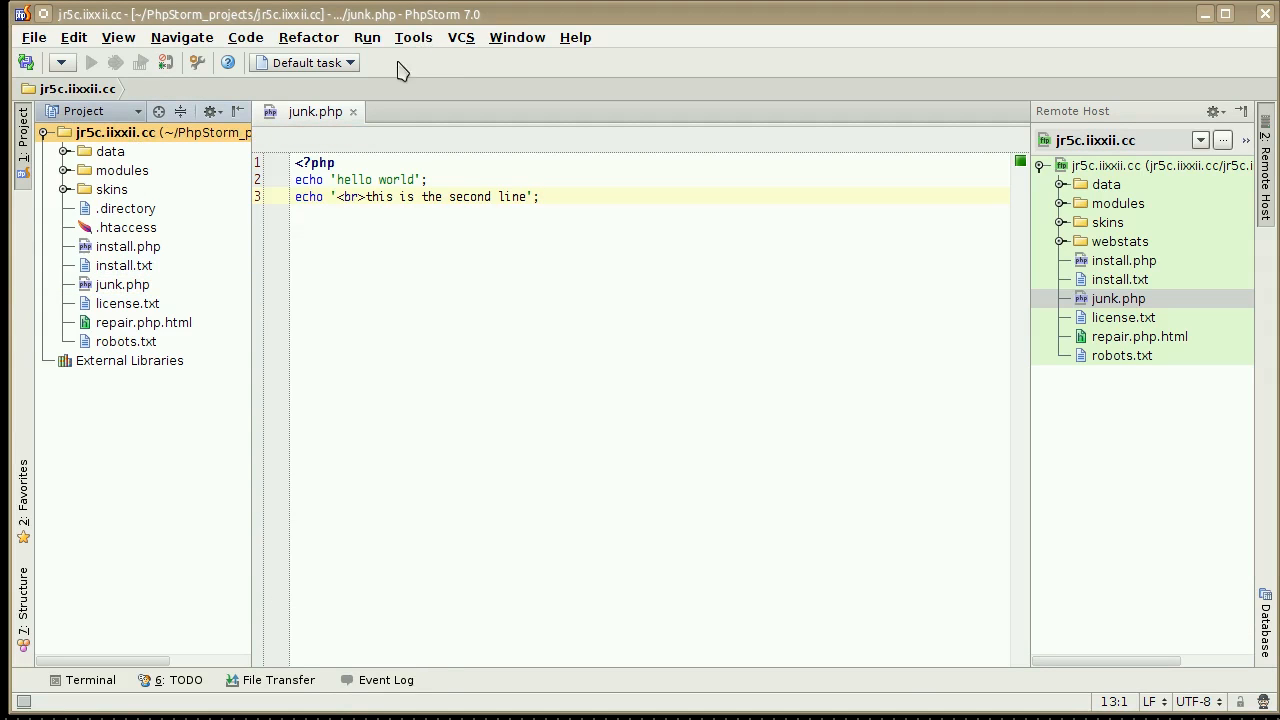
{"action": "left_click", "coordinate": [461, 38]}
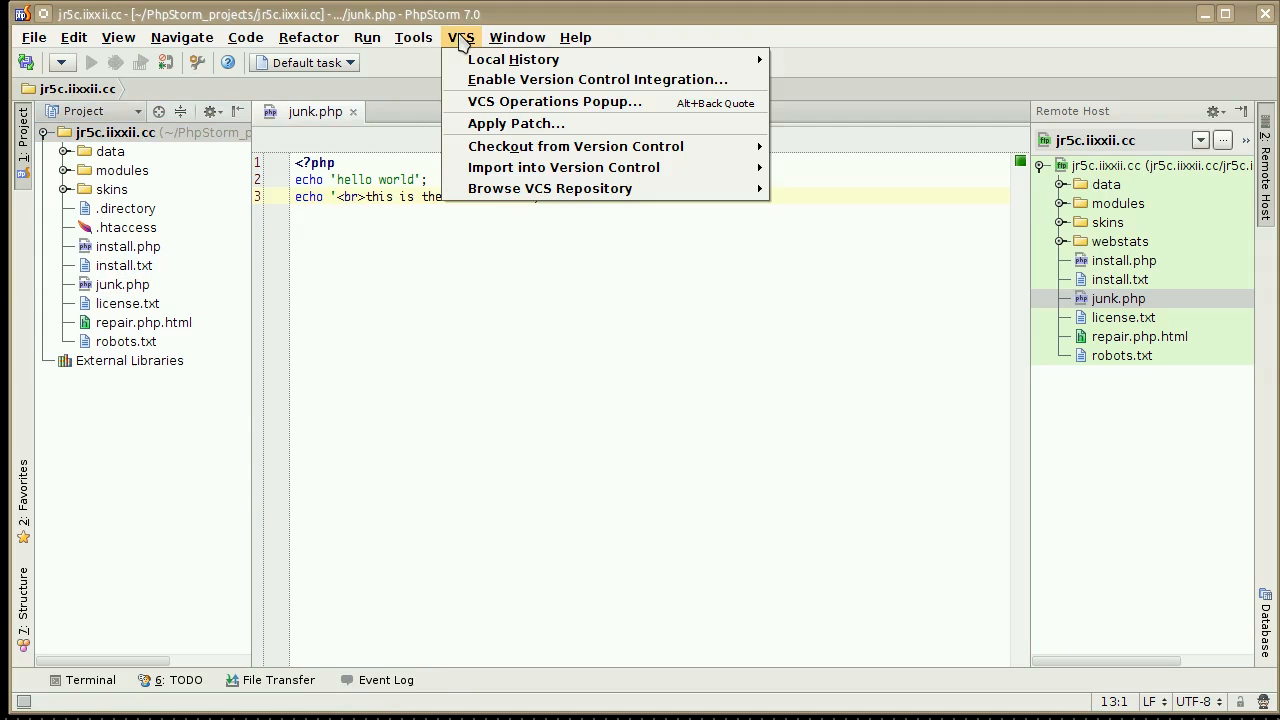
{"action": "left_click", "coordinate": [520, 80]}
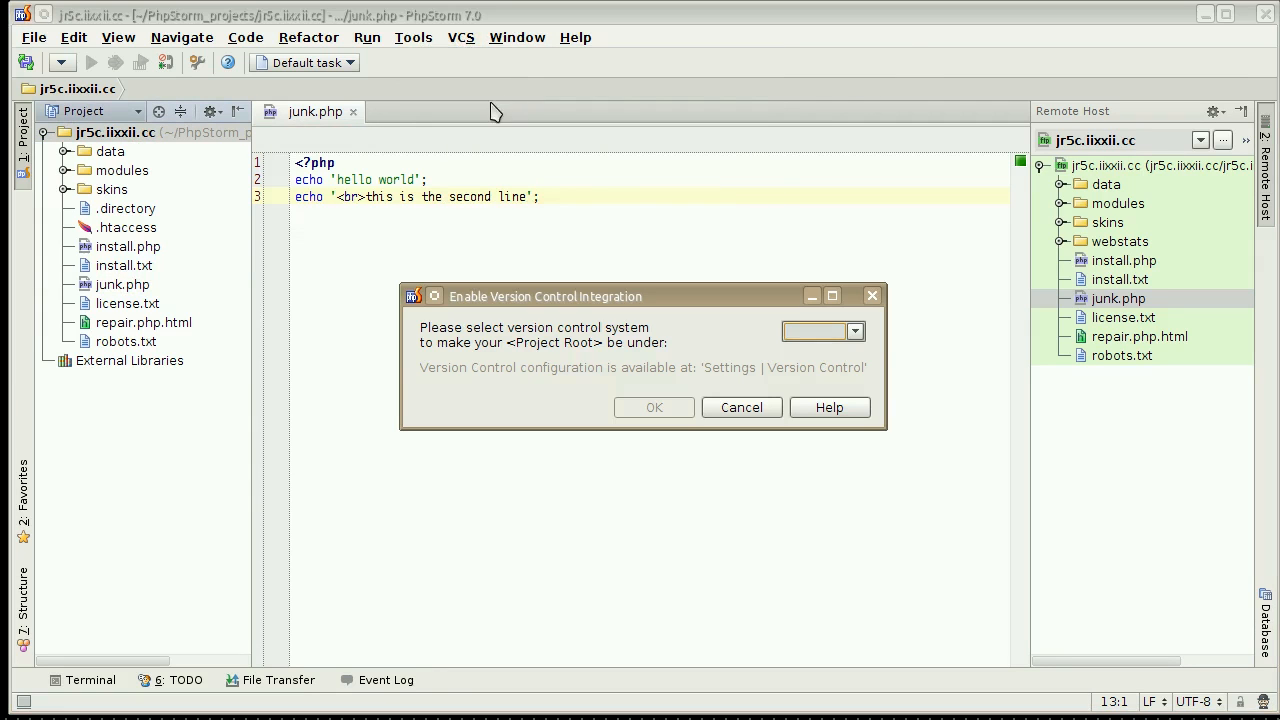
{"action": "left_click", "coordinate": [855, 331]}
{"action": "left_click", "coordinate": [826, 370]}
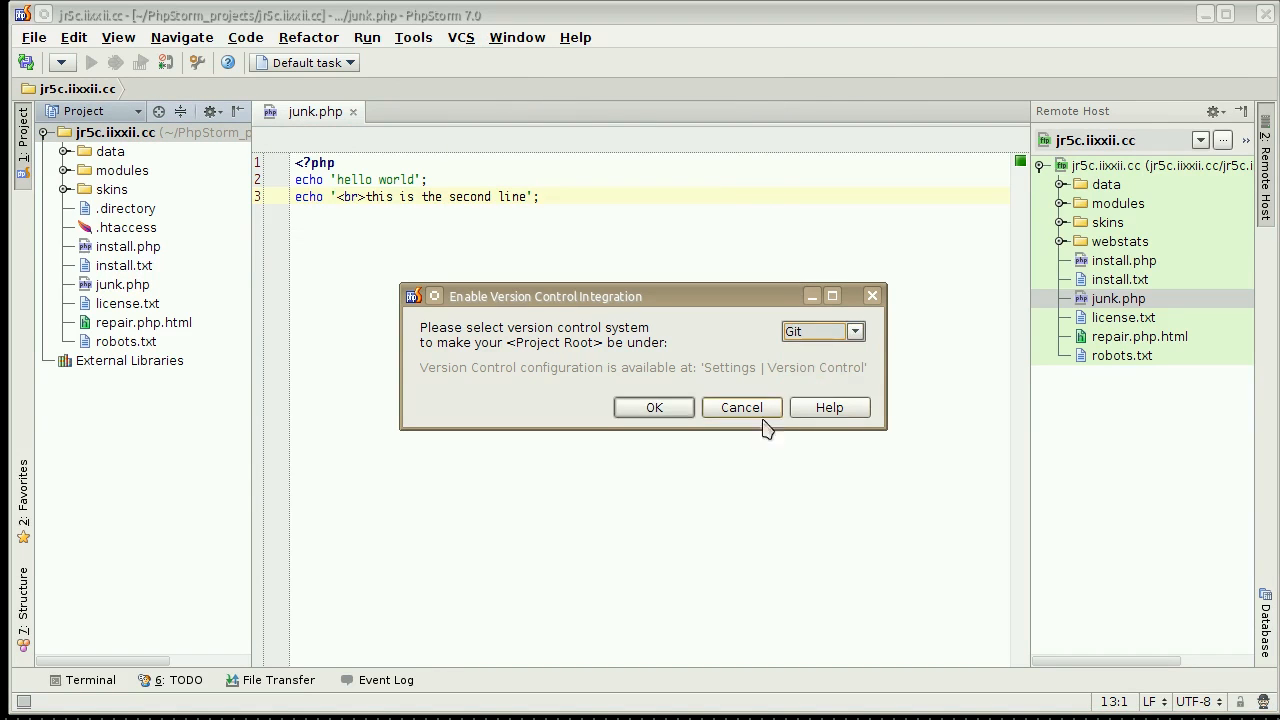
{"action": "left_click", "coordinate": [654, 407]}
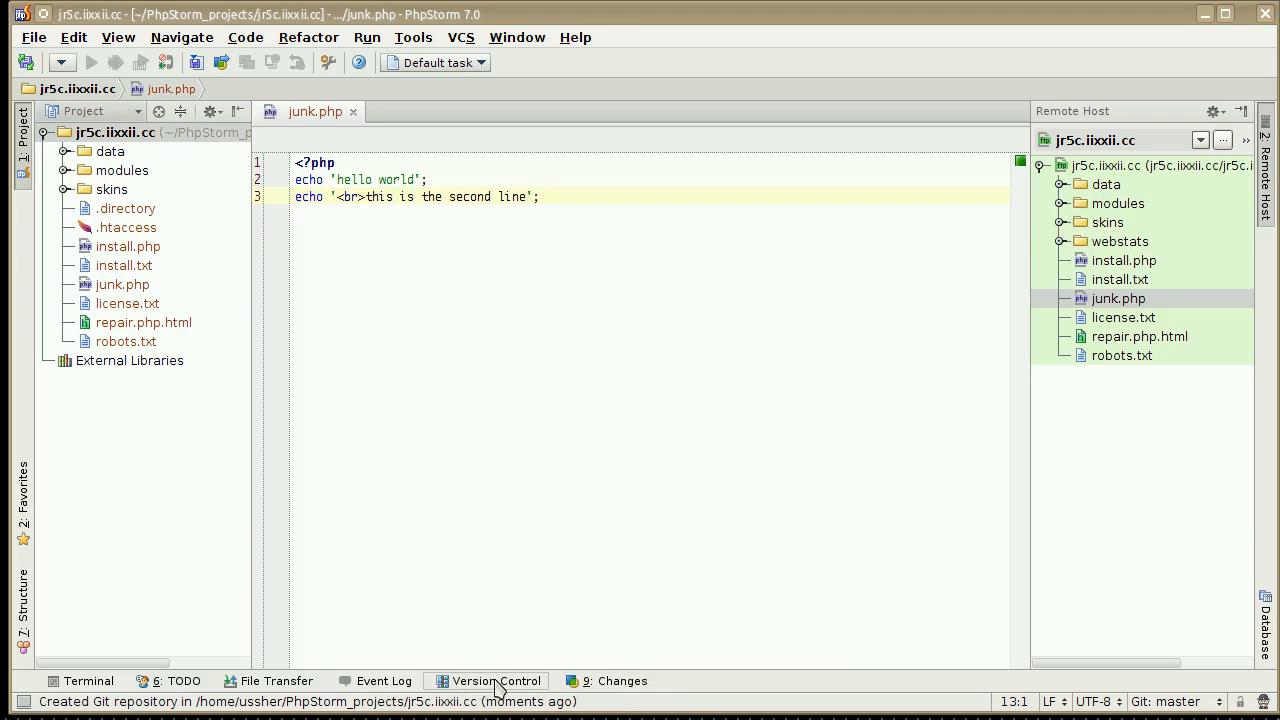
Browse the unversioned files in the local changes and add the whole jr5c.iixxii.cc project folder to VCS.
{"action": "left_click", "coordinate": [628, 681]}
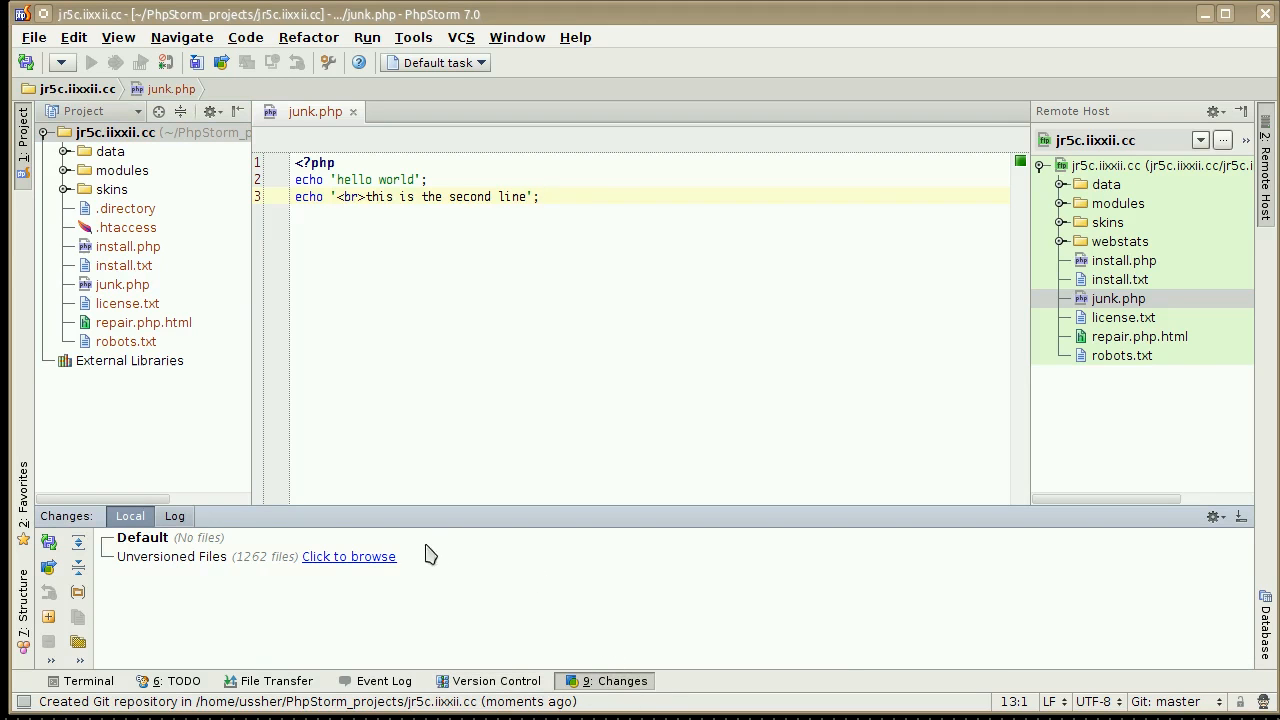
{"action": "left_click", "coordinate": [316, 560]}
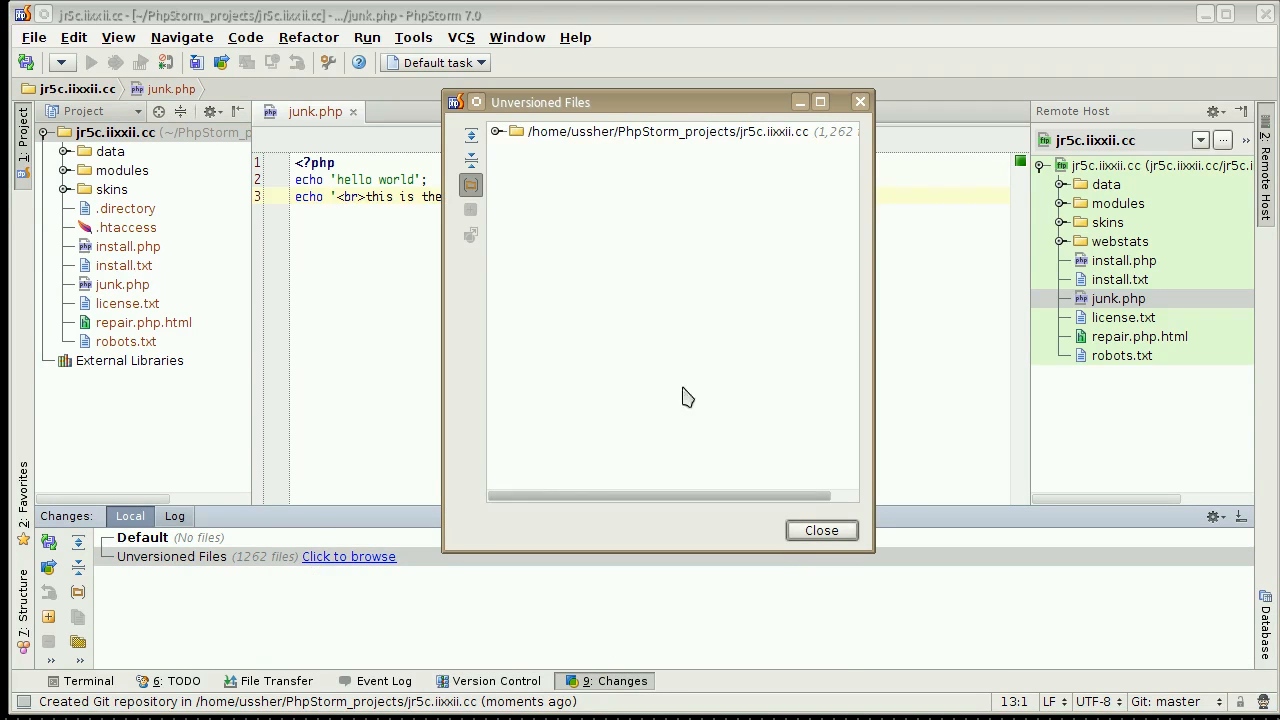
{"action": "right_click", "coordinate": [672, 138]}
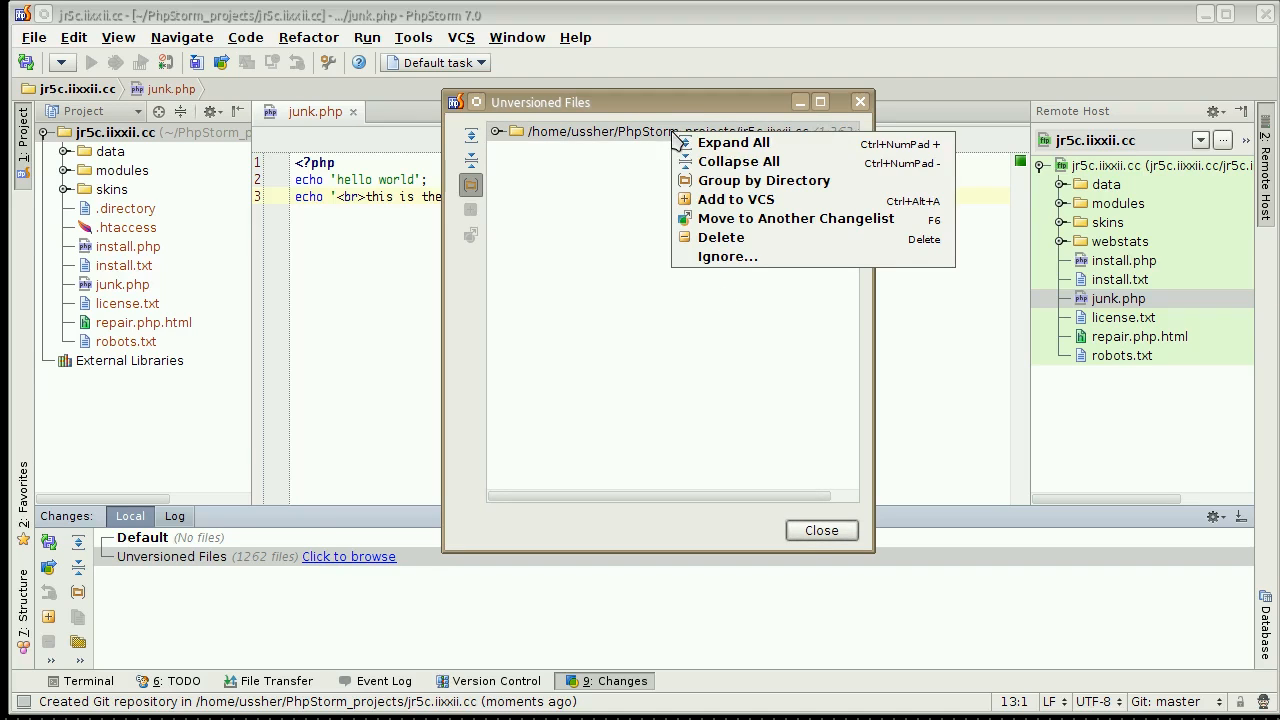
{"action": "left_click", "coordinate": [740, 199]}
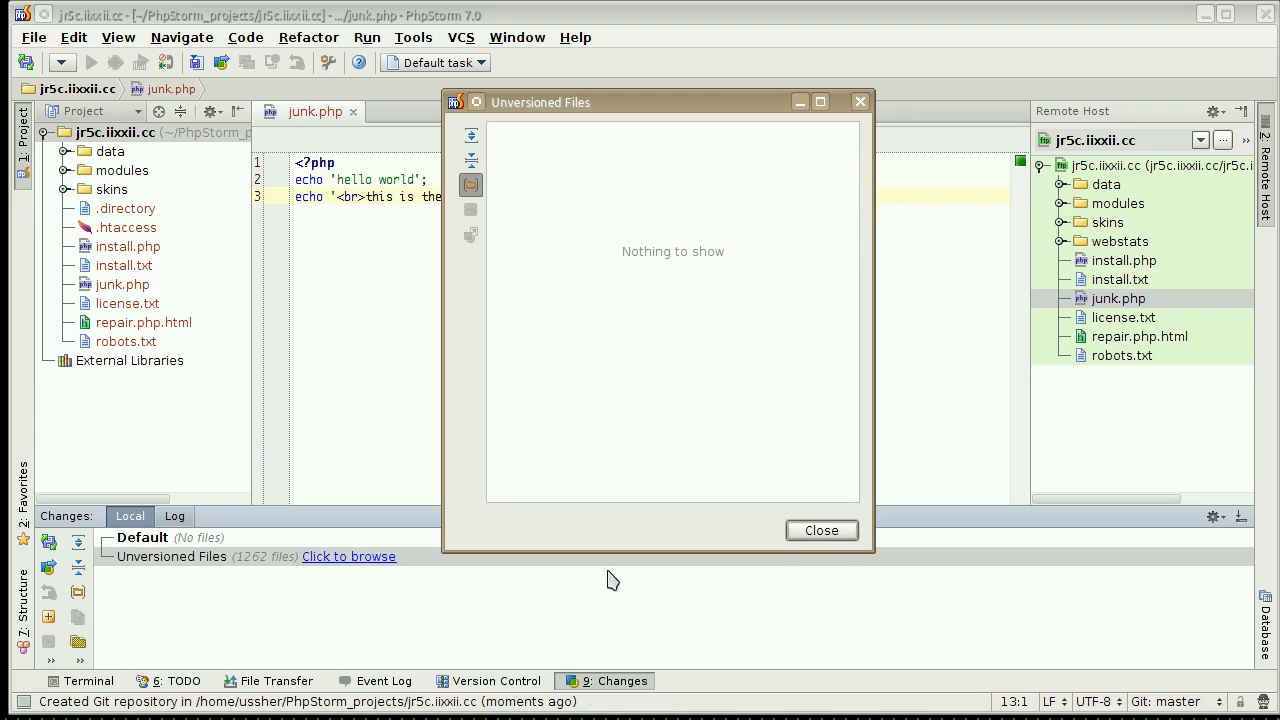
{"action": "left_click", "coordinate": [836, 537]}
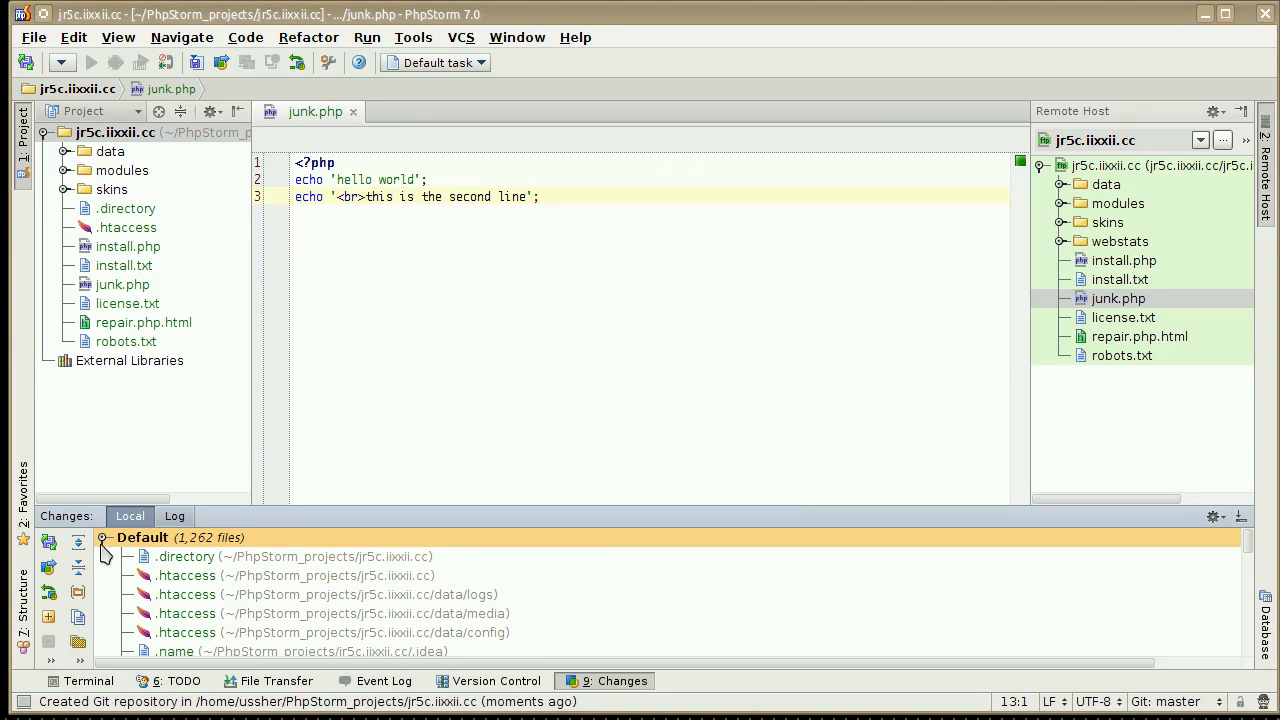
Group the Default changelist by directory and revert the added .idea folder without deleting its local copies.
{"action": "left_click", "coordinate": [78, 592]}
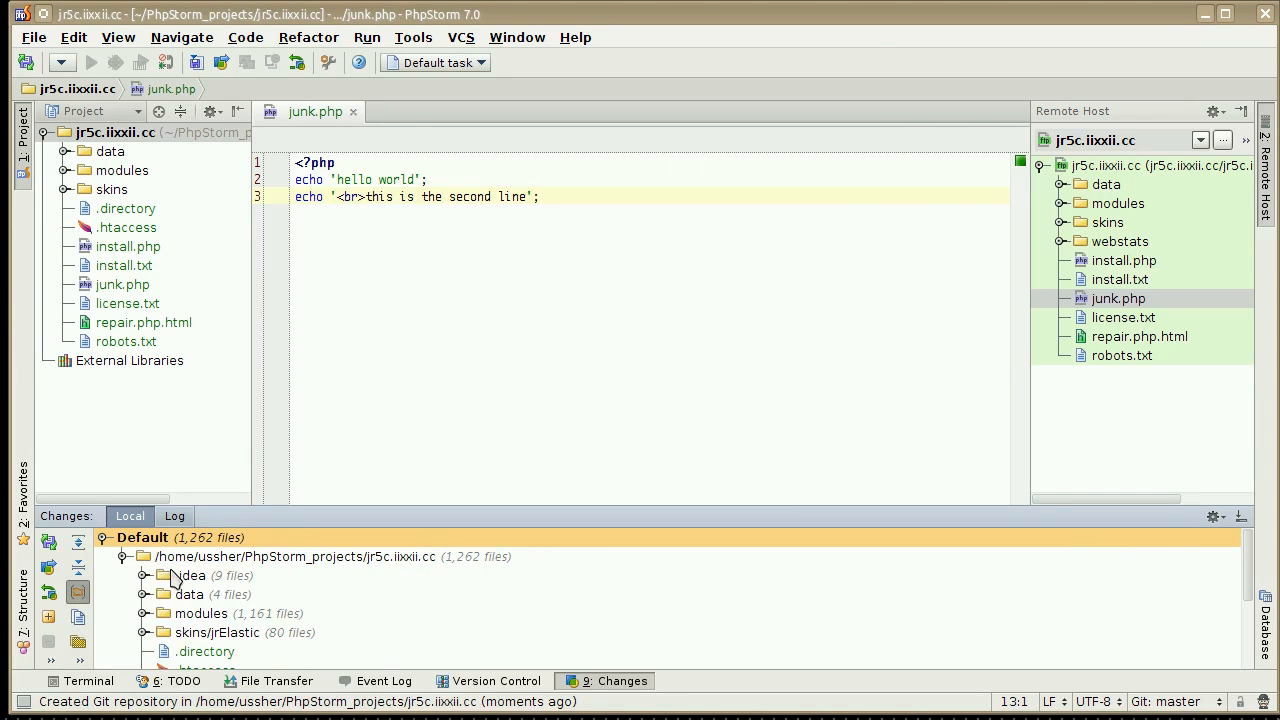
{"action": "right_click", "coordinate": [172, 577]}
{"action": "left_click", "coordinate": [228, 604]}
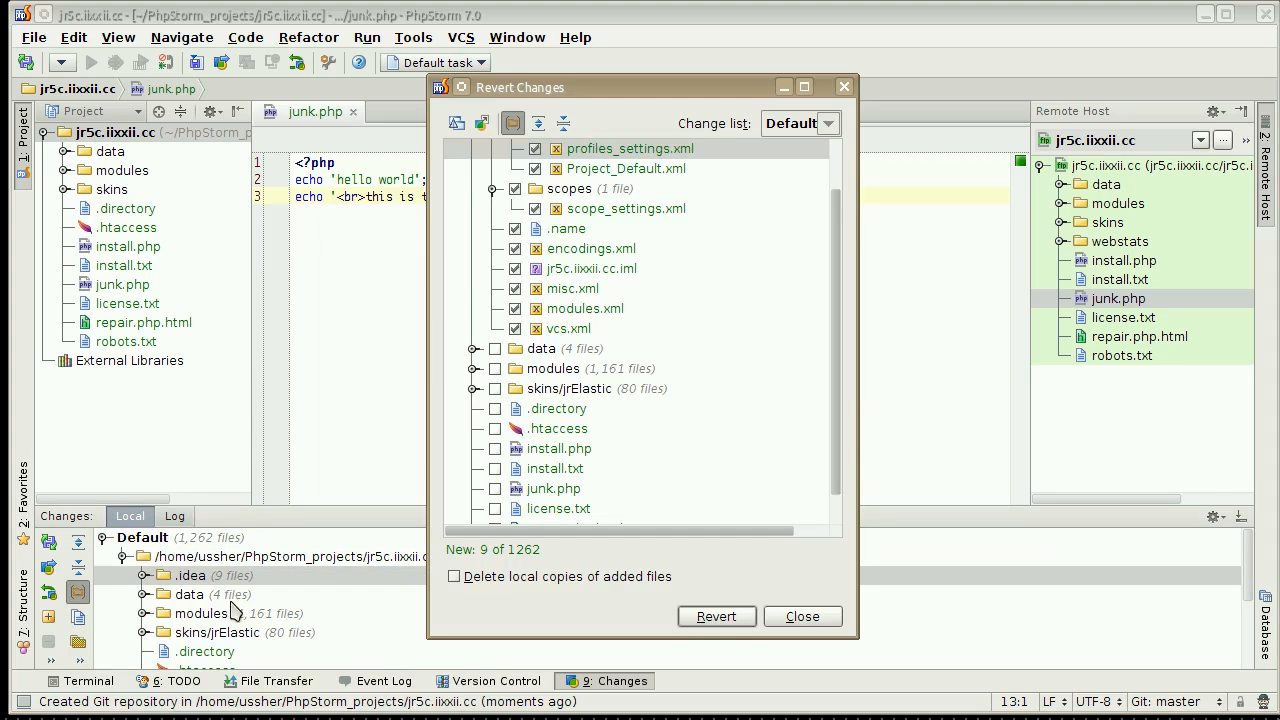
{"action": "left_click", "coordinate": [717, 616]}
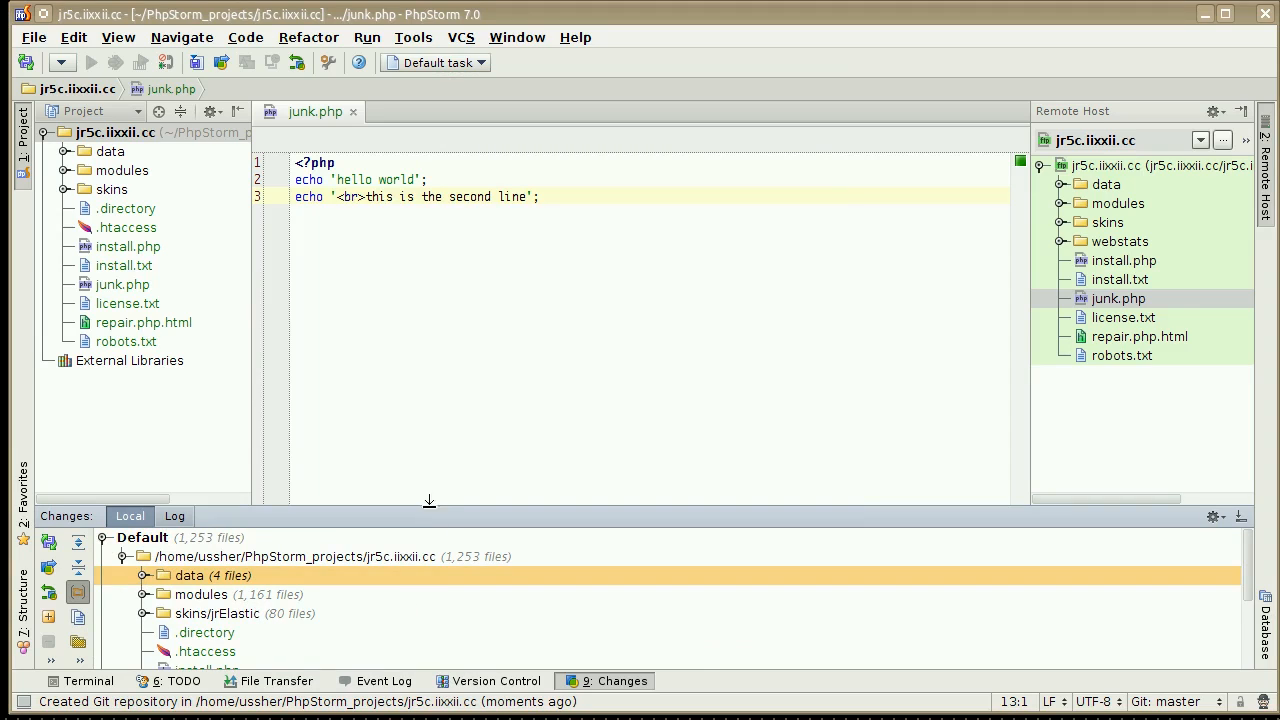
Enlarge the changes list, ignore all unversioned files under the .idea folder, and refresh the VCS changes.
{"action": "left_click_drag", "start_coordinate": [441, 499], "coordinate": [437, 336]}
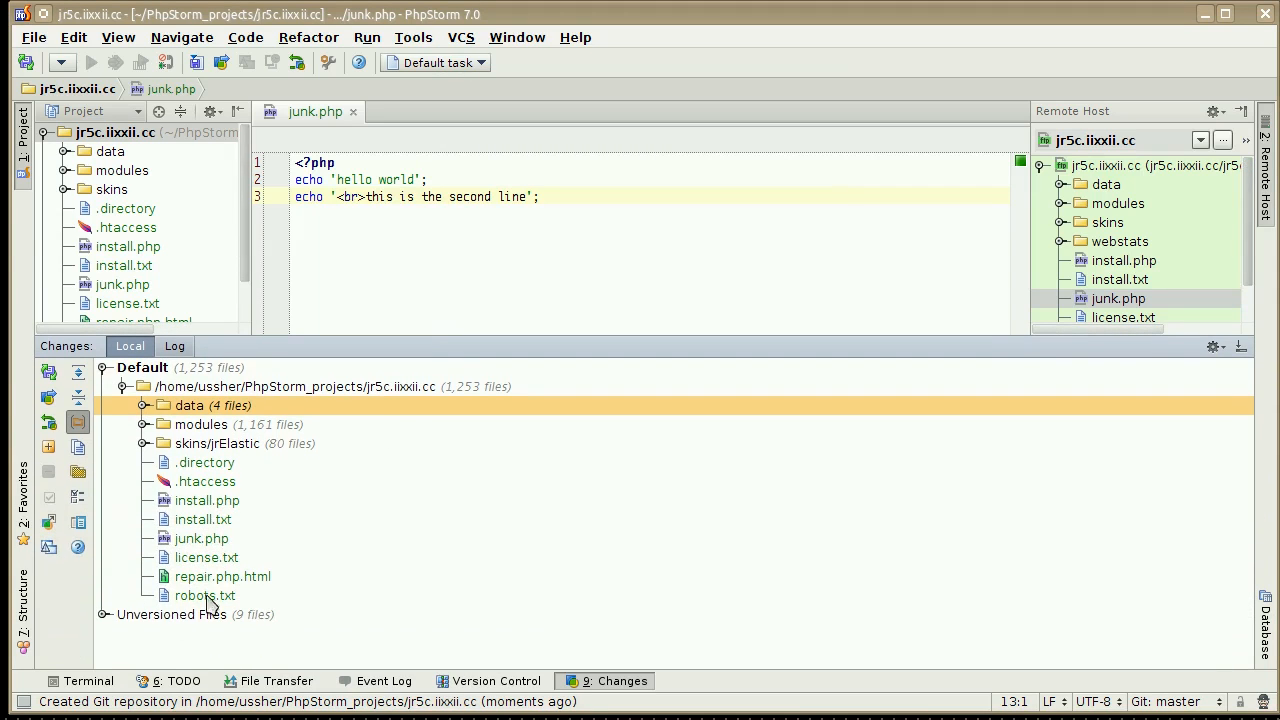
{"action": "left_click", "coordinate": [104, 616]}
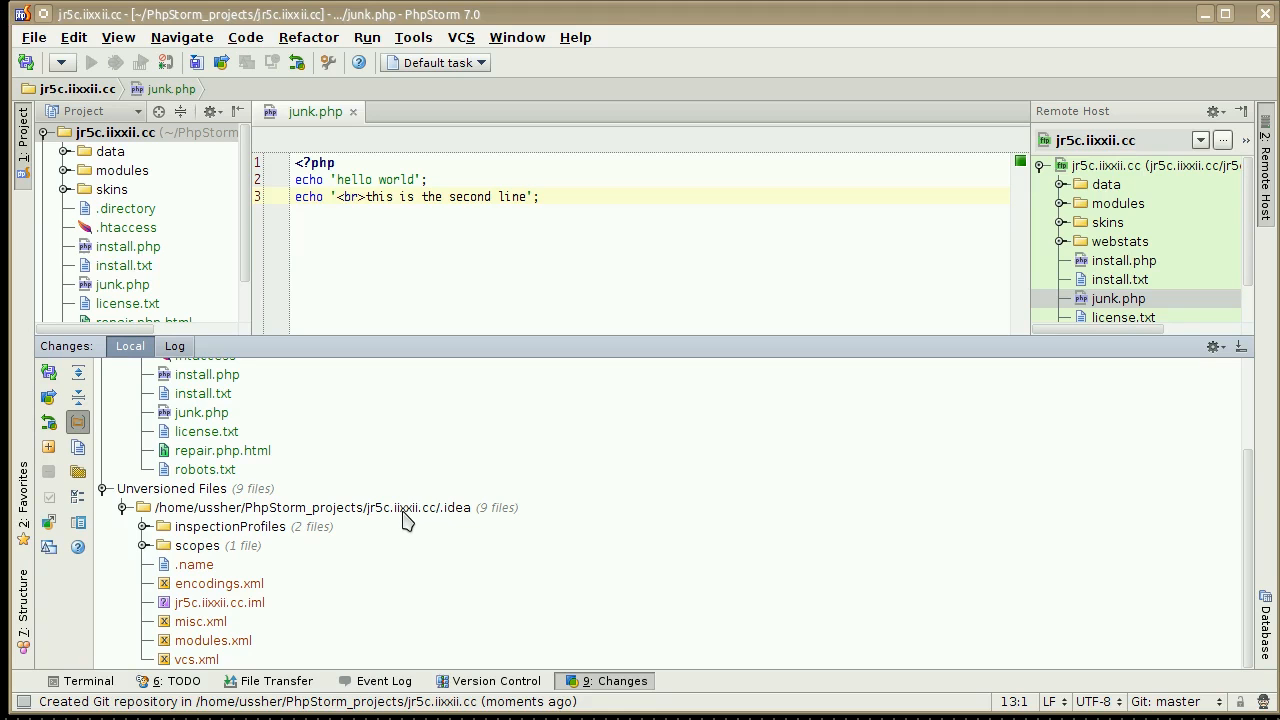
{"action": "right_click", "coordinate": [359, 511]}
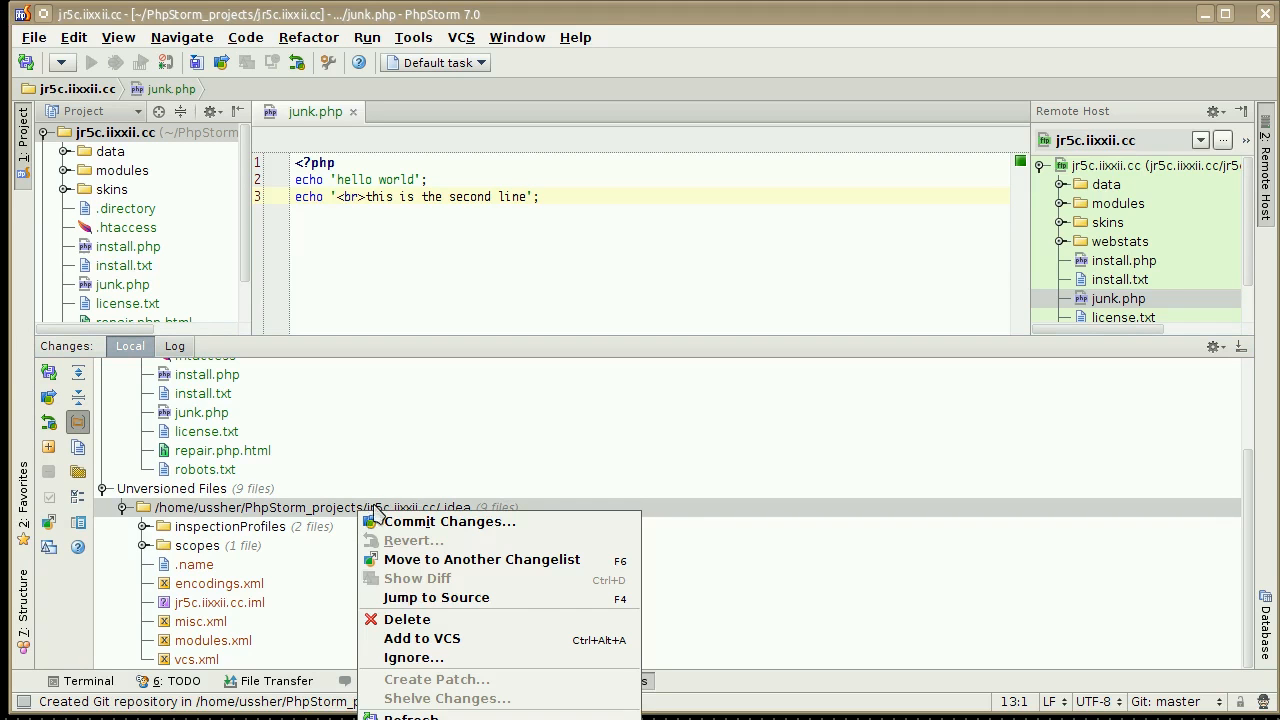
{"action": "left_click", "coordinate": [470, 658]}
{"action": "left_click", "coordinate": [557, 312]}
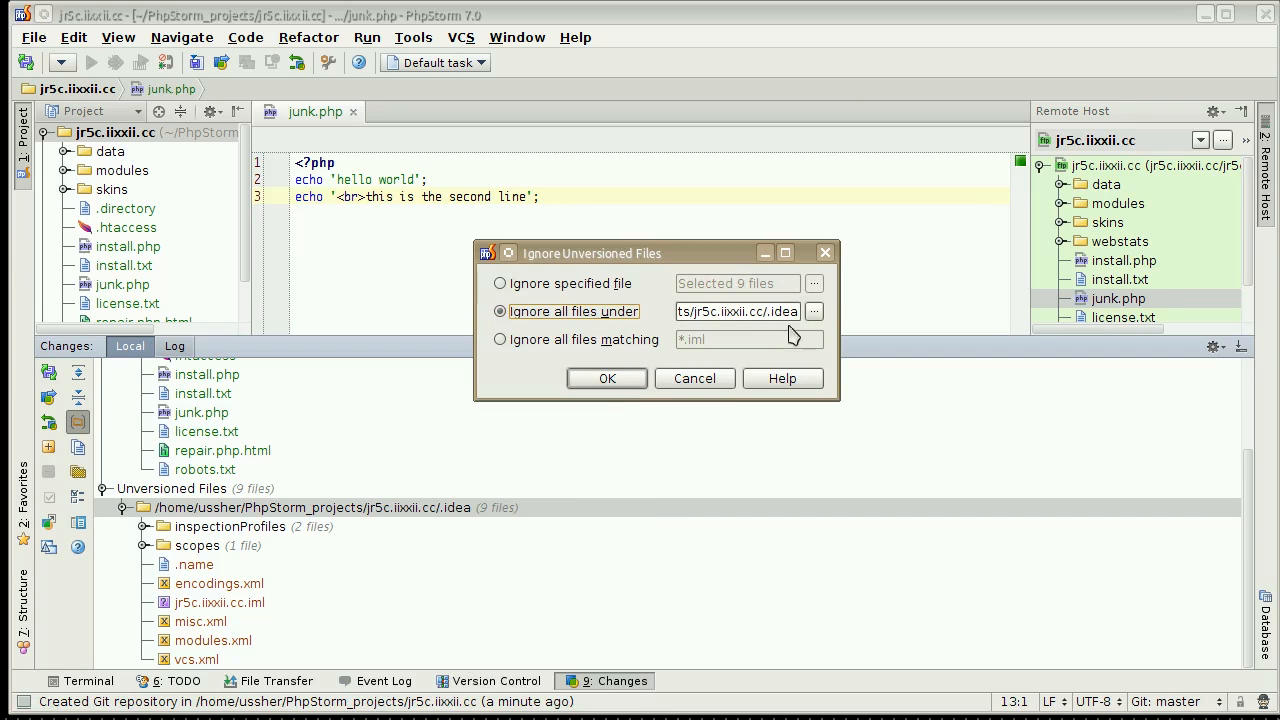
{"action": "left_click", "coordinate": [607, 379]}
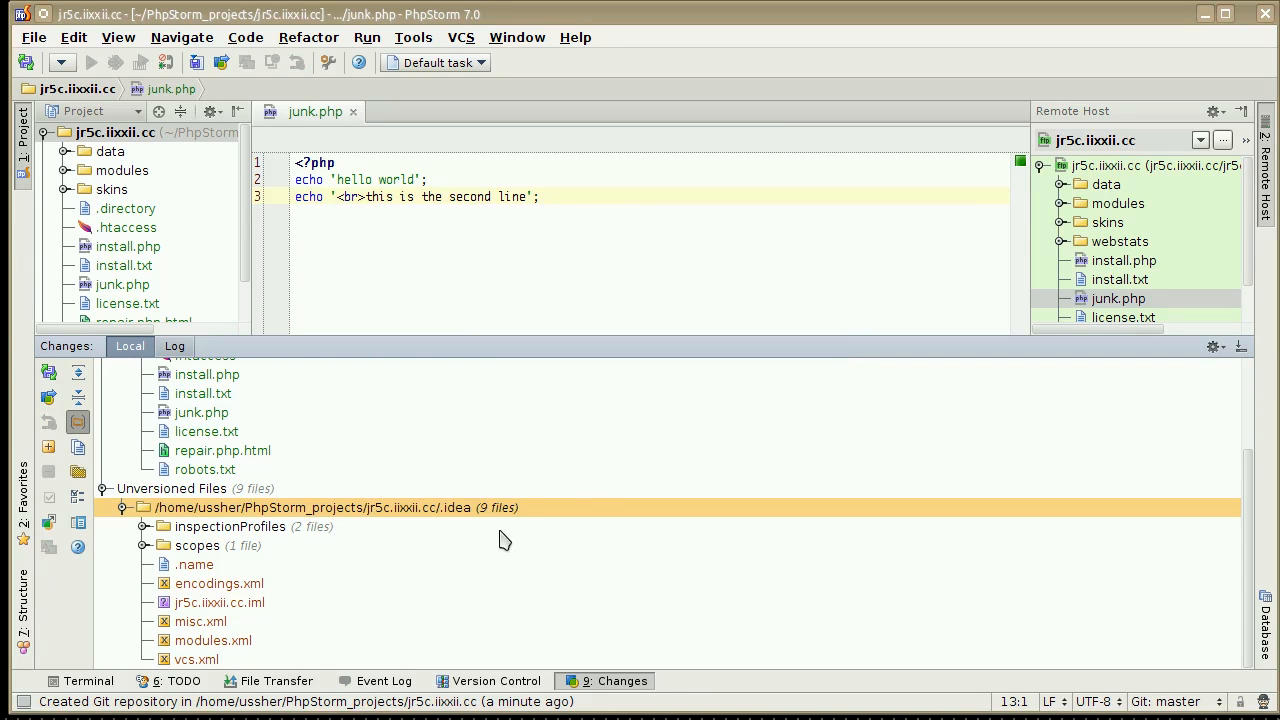
{"action": "scroll", "coordinate": [137, 468], "scroll_direction": "up", "scroll_amount": 1}
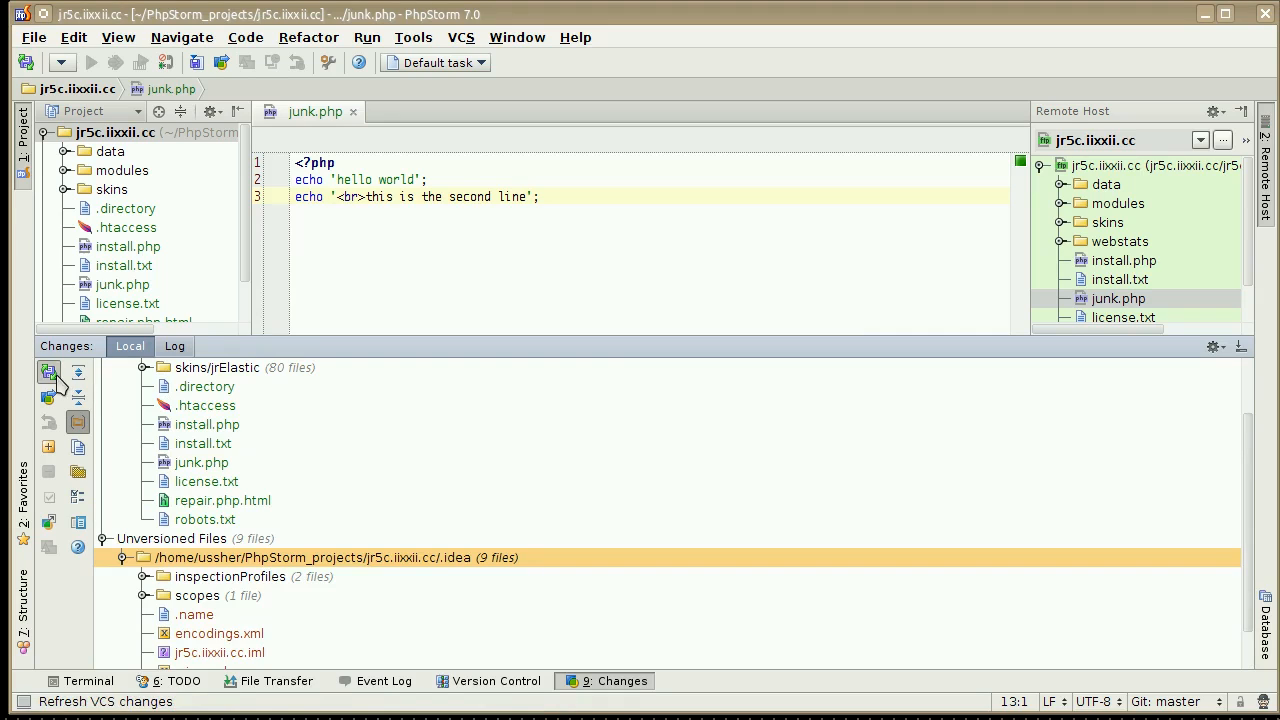
{"action": "left_click", "coordinate": [57, 377]}
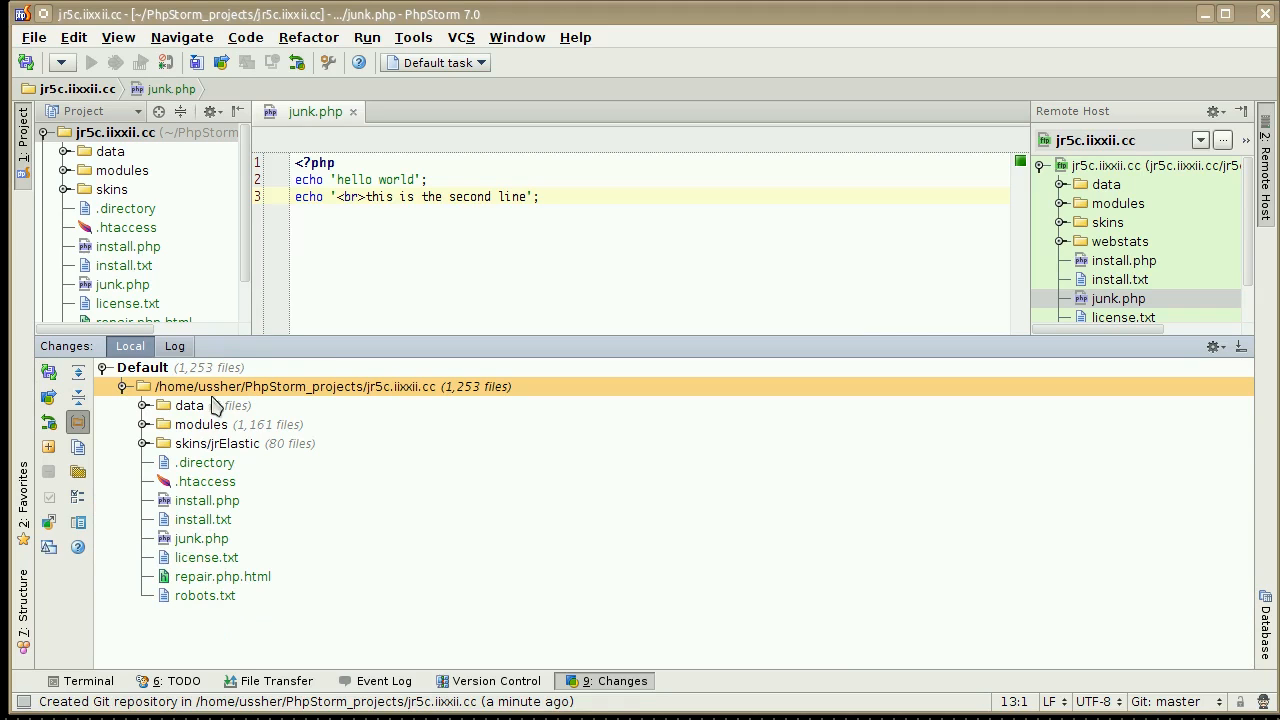
Delete the .directory file from the Default changelist and confirm the deletion.
{"action": "right_click", "coordinate": [228, 463]}
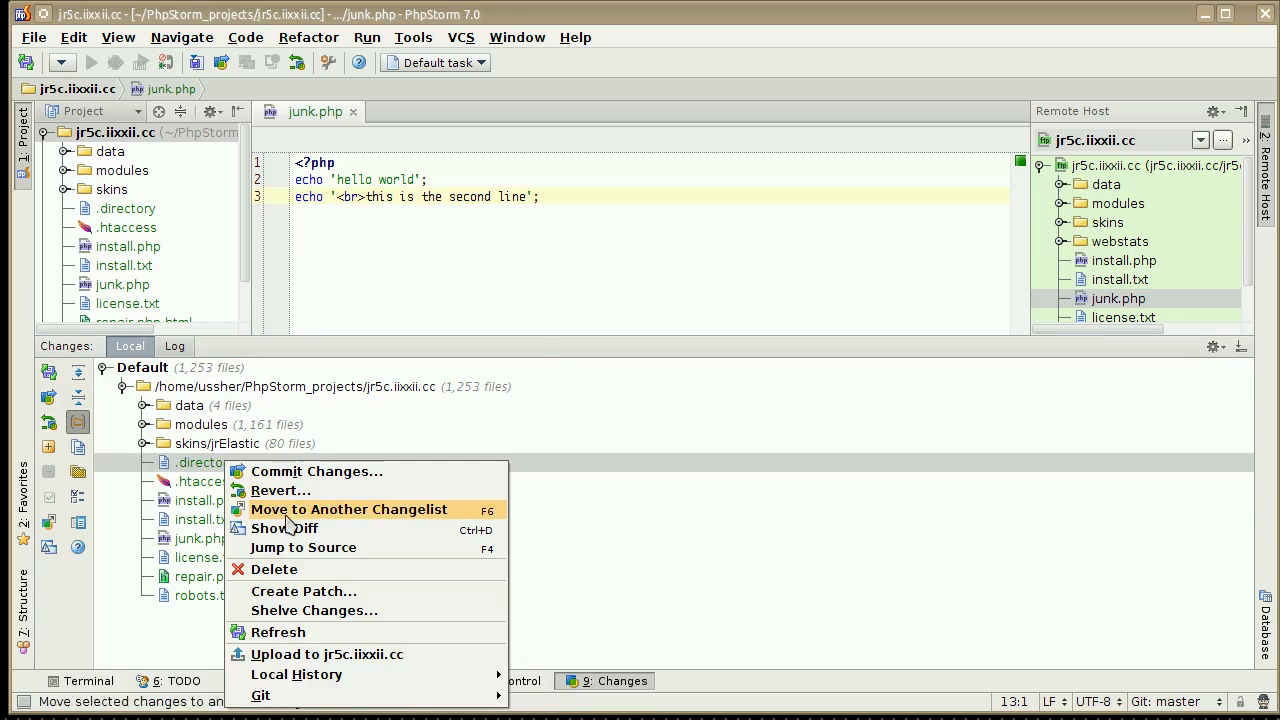
{"action": "left_click", "coordinate": [280, 569]}
{"action": "left_click", "coordinate": [600, 406]}
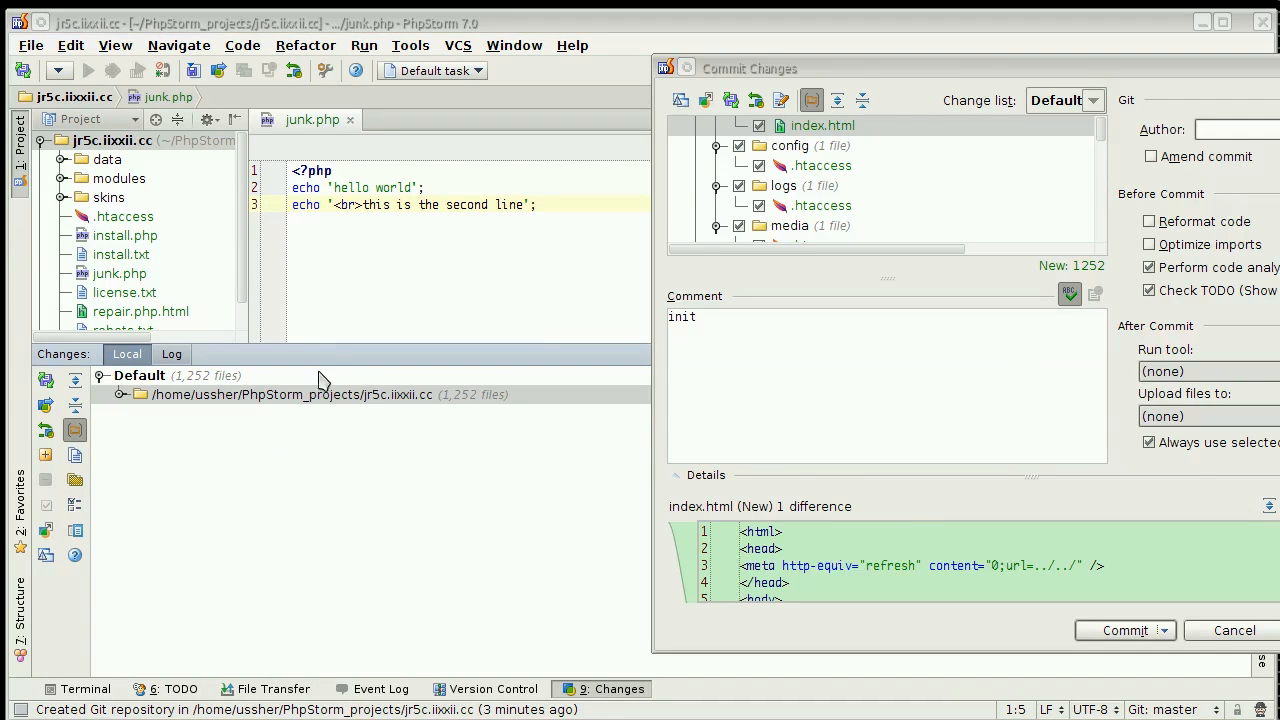
Turn off the code analysis and TODO checks and commit the whole Default changelist with the init comment.
{"action": "left_click", "coordinate": [973, 77]}
{"action": "left_click_drag", "start_coordinate": [973, 77], "coordinate": [761, 82]}
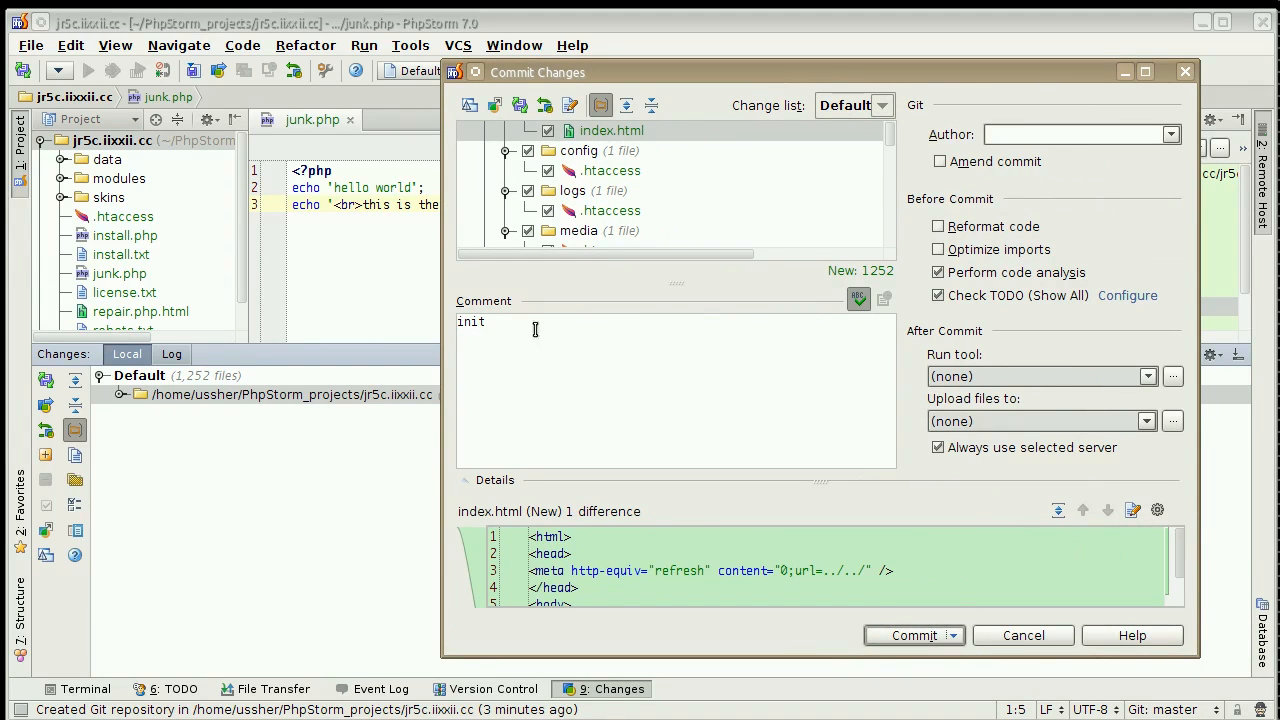
{"action": "double_click", "coordinate": [470, 324]}
{"action": "left_click", "coordinate": [472, 335]}
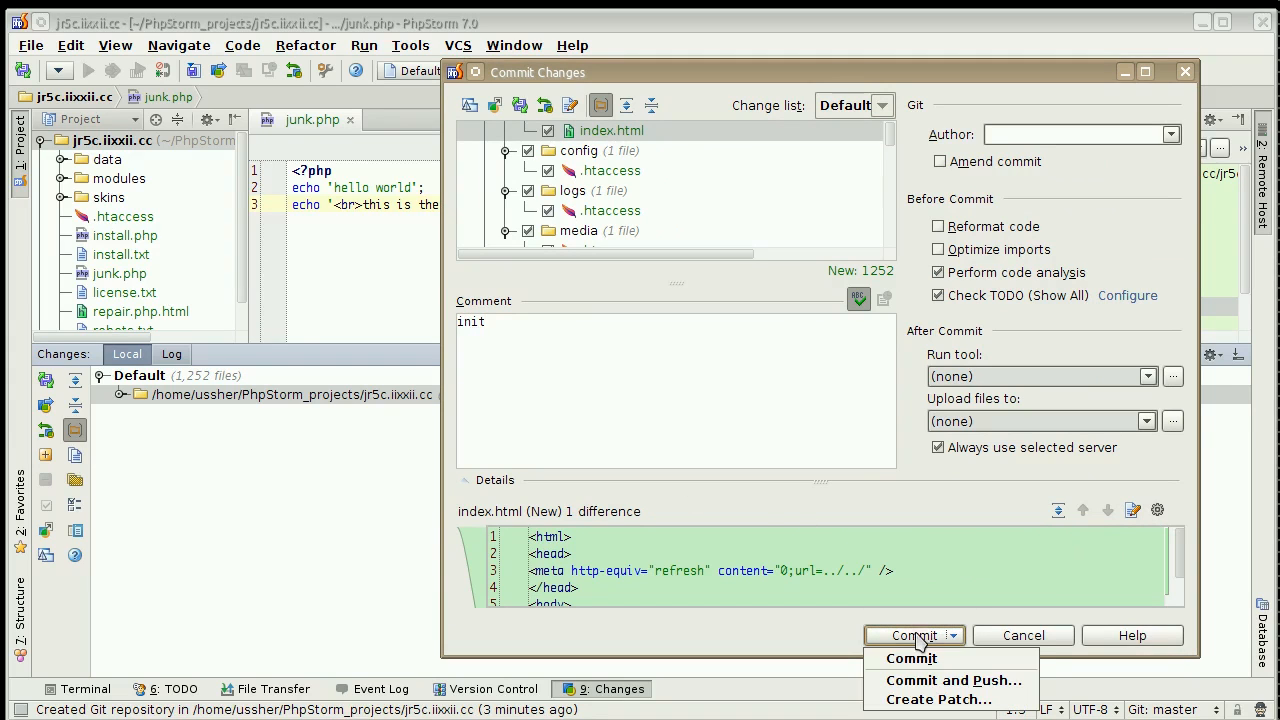
{"action": "left_click", "coordinate": [942, 295]}
{"action": "left_click", "coordinate": [940, 273]}
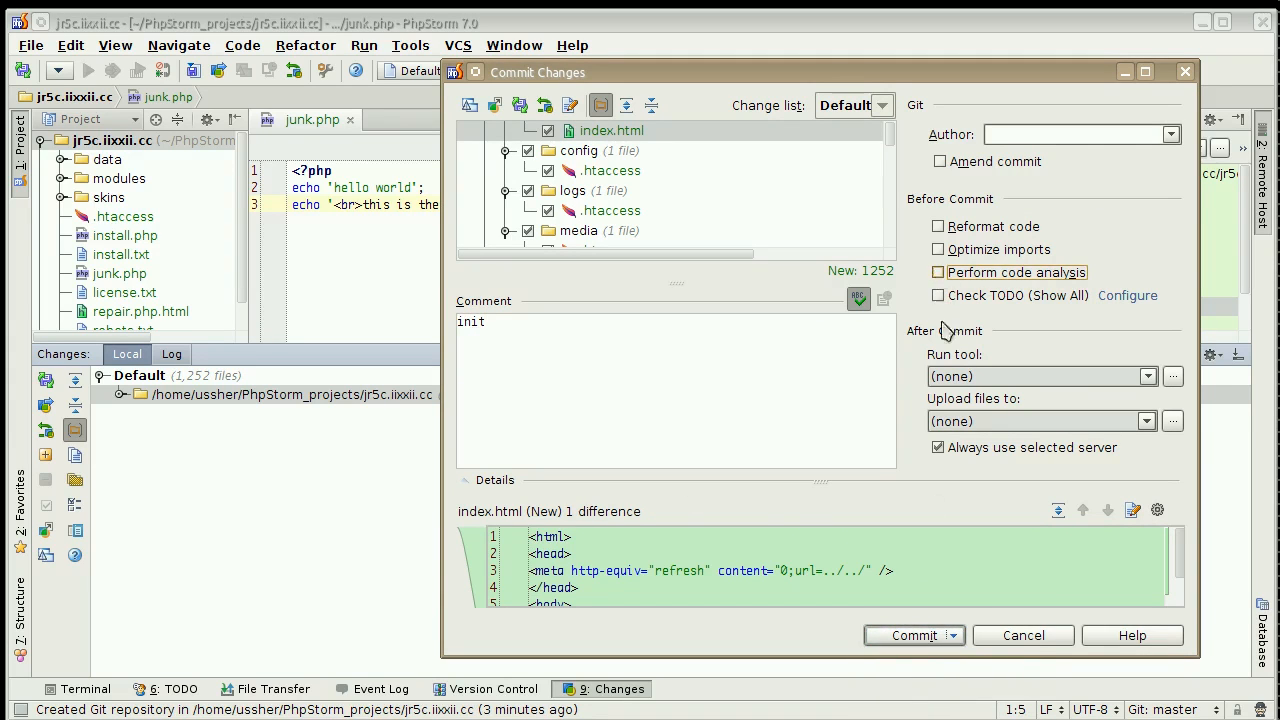
{"action": "left_click", "coordinate": [914, 636]}
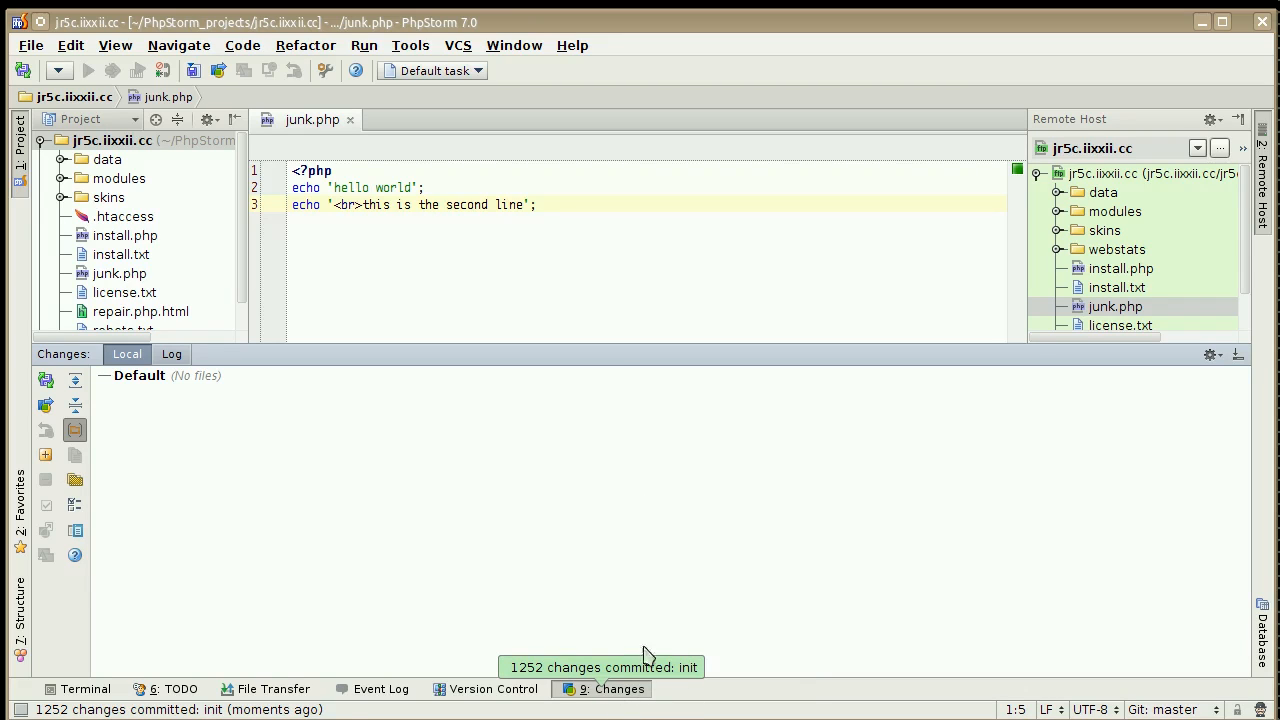
Enlarge the editor area and append "// here is a comment" to line 3 of junk.php.
{"action": "left_click_drag", "start_coordinate": [617, 336], "coordinate": [625, 442]}
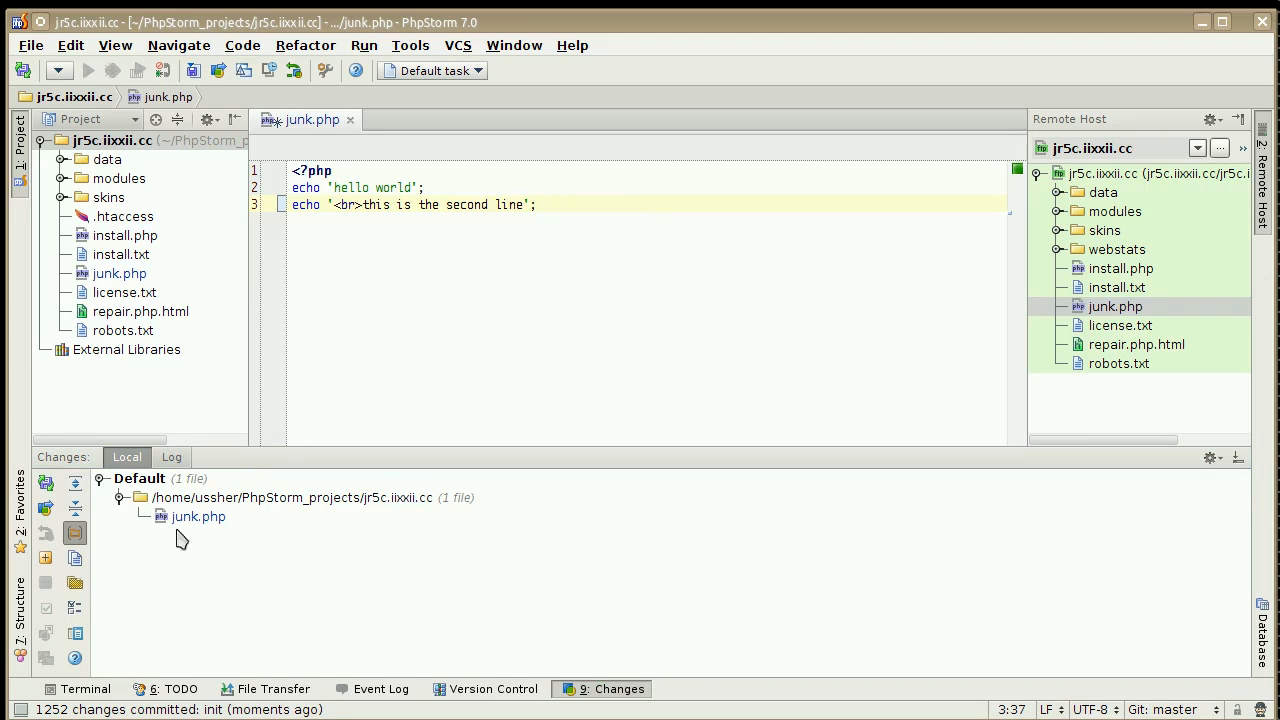
{"action": "type", "text": "//"}
{"action": "left_click", "coordinate": [803, 552]}
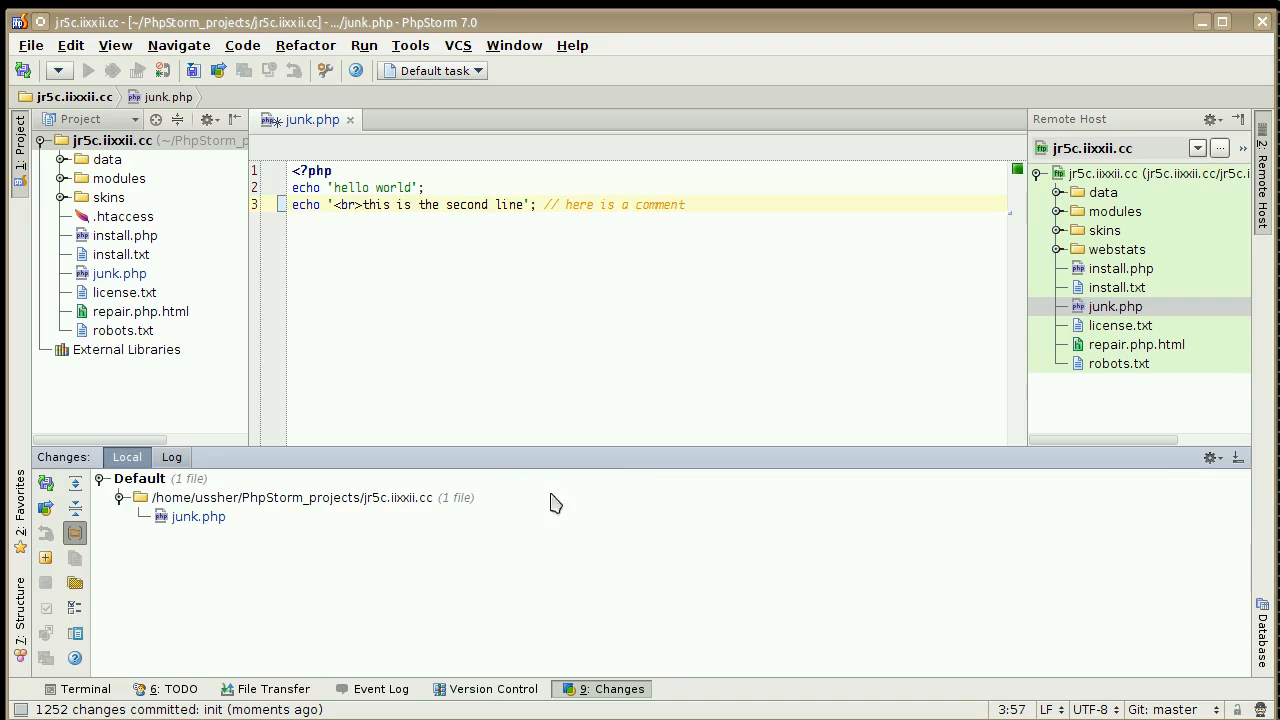
Commit the changed junk.php with the commit message "adding a comment.".
{"action": "right_click", "coordinate": [188, 518]}
{"action": "left_click", "coordinate": [337, 527]}
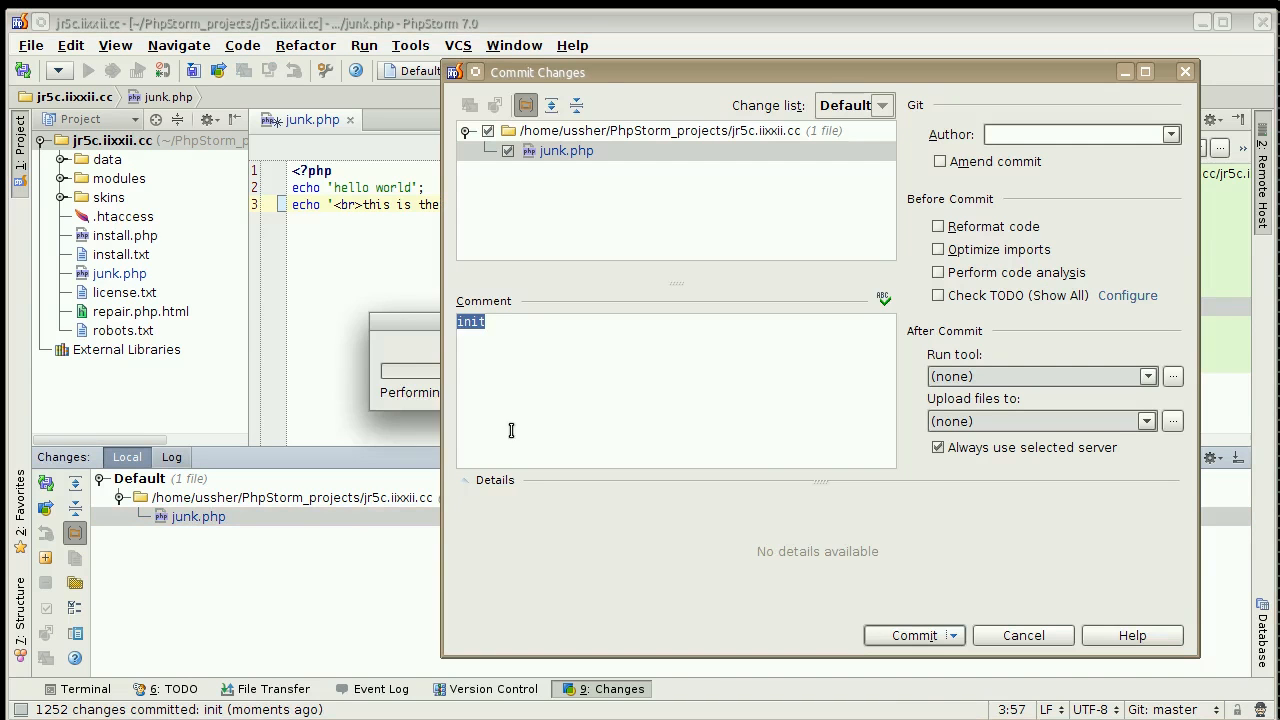
{"action": "type", "text": "adding "}
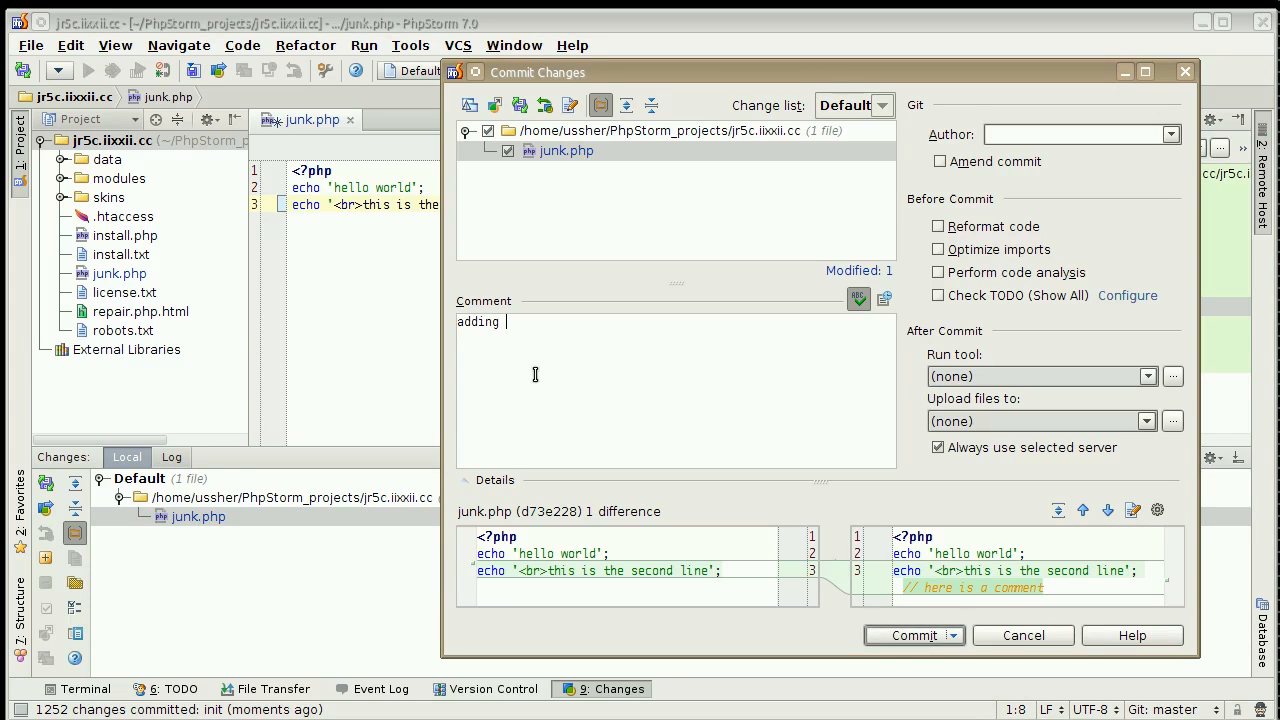
{"action": "type", "text": "a comment."}
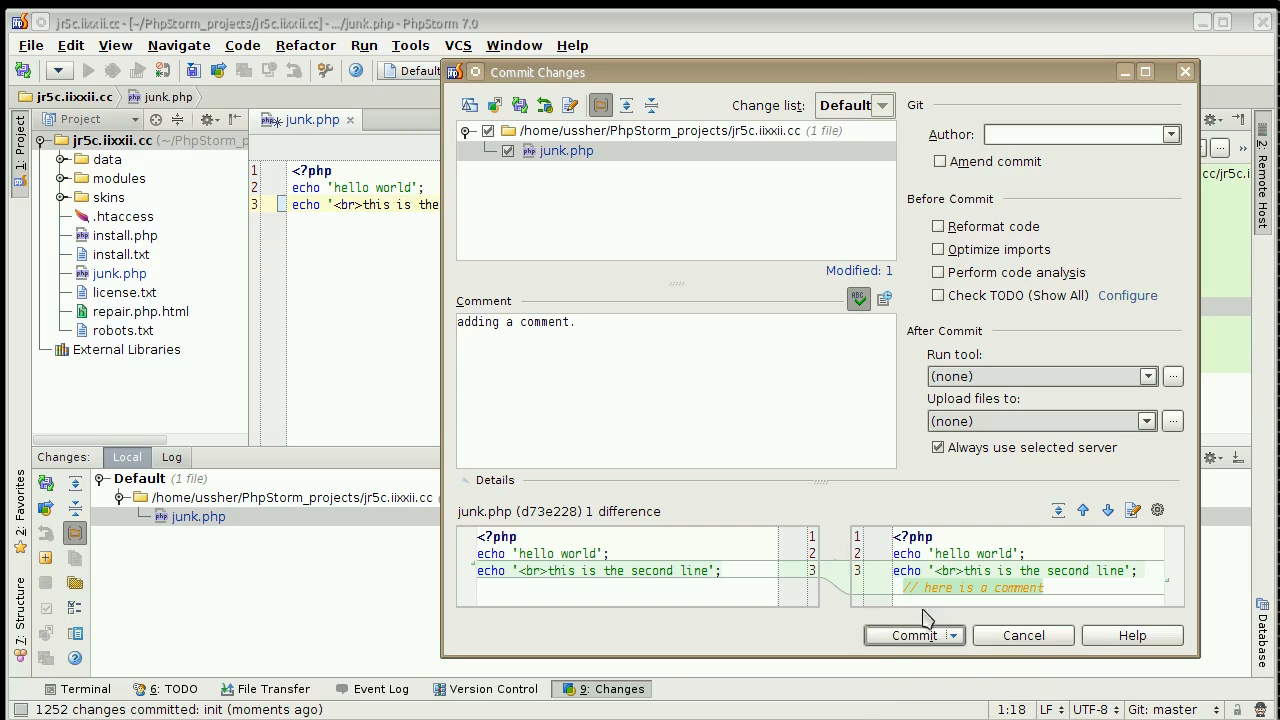
{"action": "left_click", "coordinate": [923, 640]}
{"action": "left_click", "coordinate": [925, 658]}
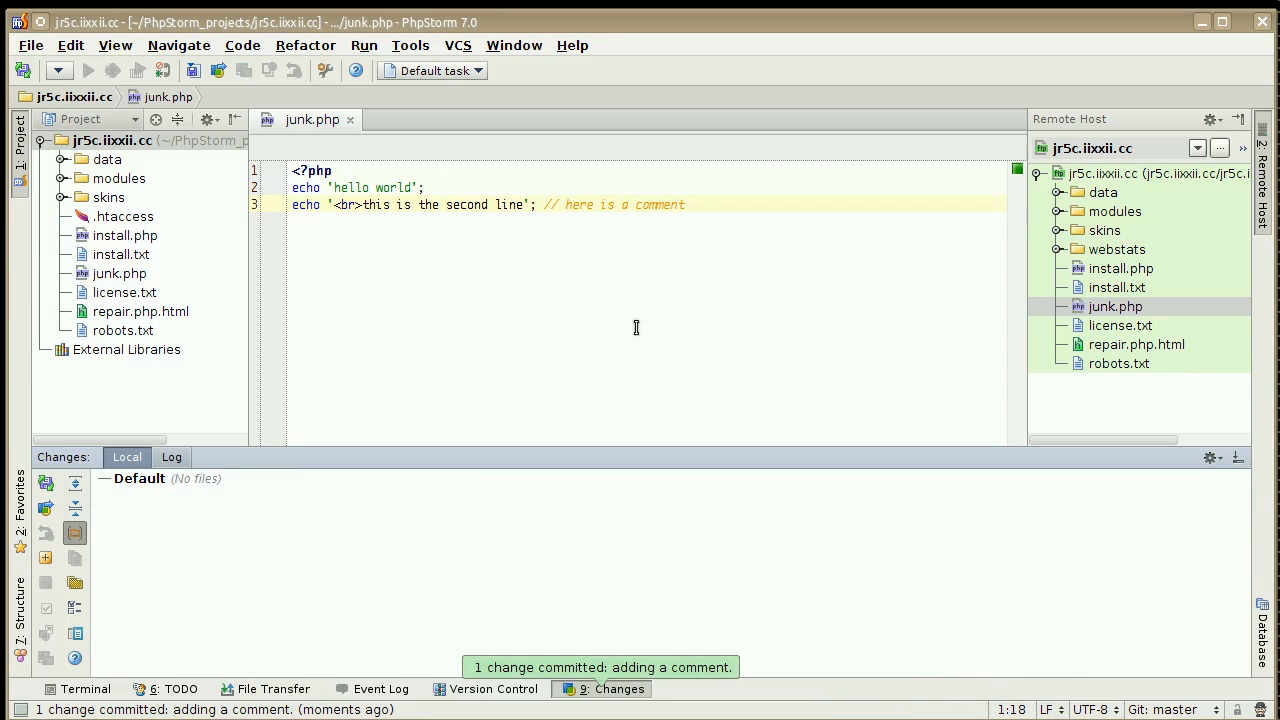
Add a fourth line to junk.php reading echo '<br>here is another line';.
{"action": "left_click", "coordinate": [691, 204]}
{"action": "key", "text": "Return"}
{"action": "type", "text": "ec"}
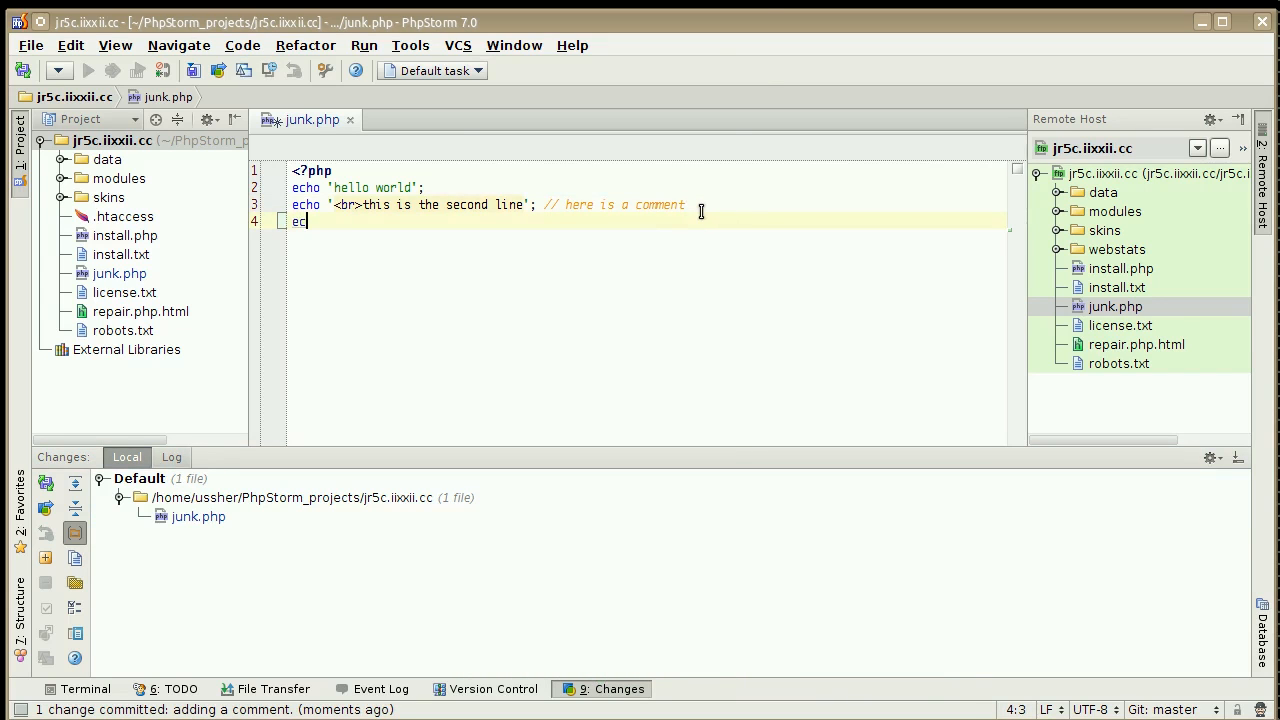
{"action": "type", "text": "ho '<br> ere is anothe"}
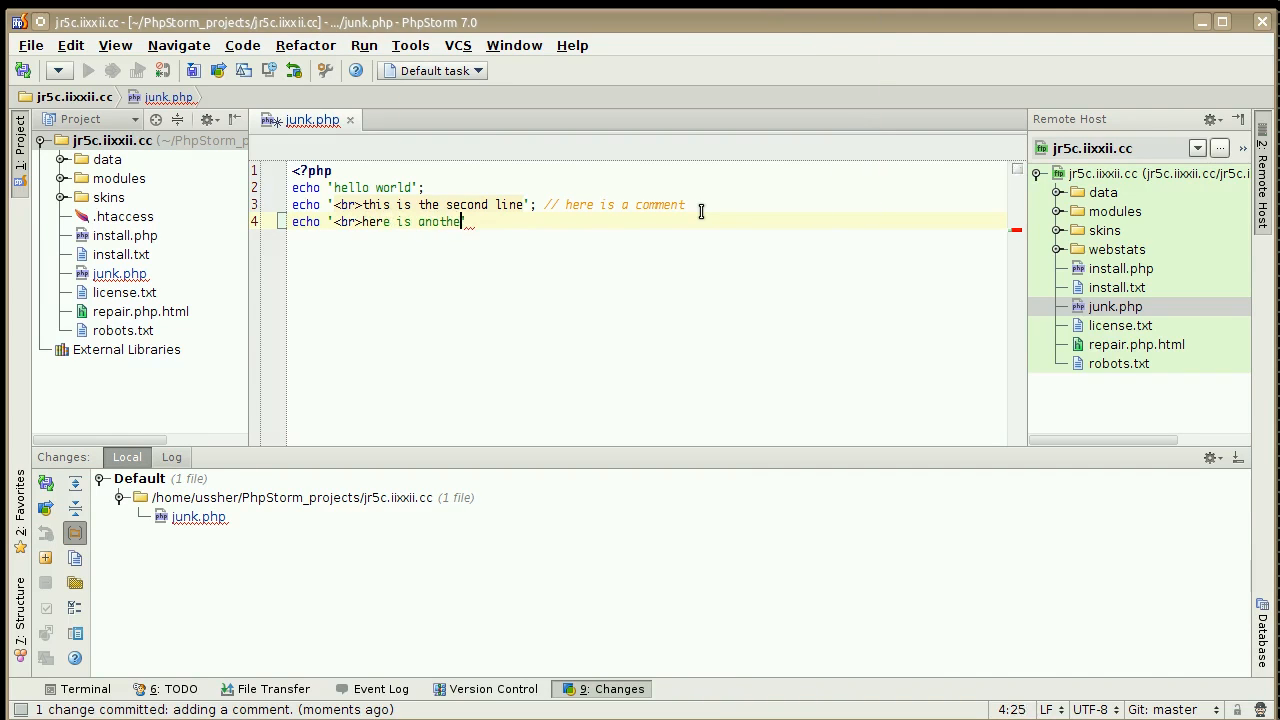
{"action": "type", "text": "';"}
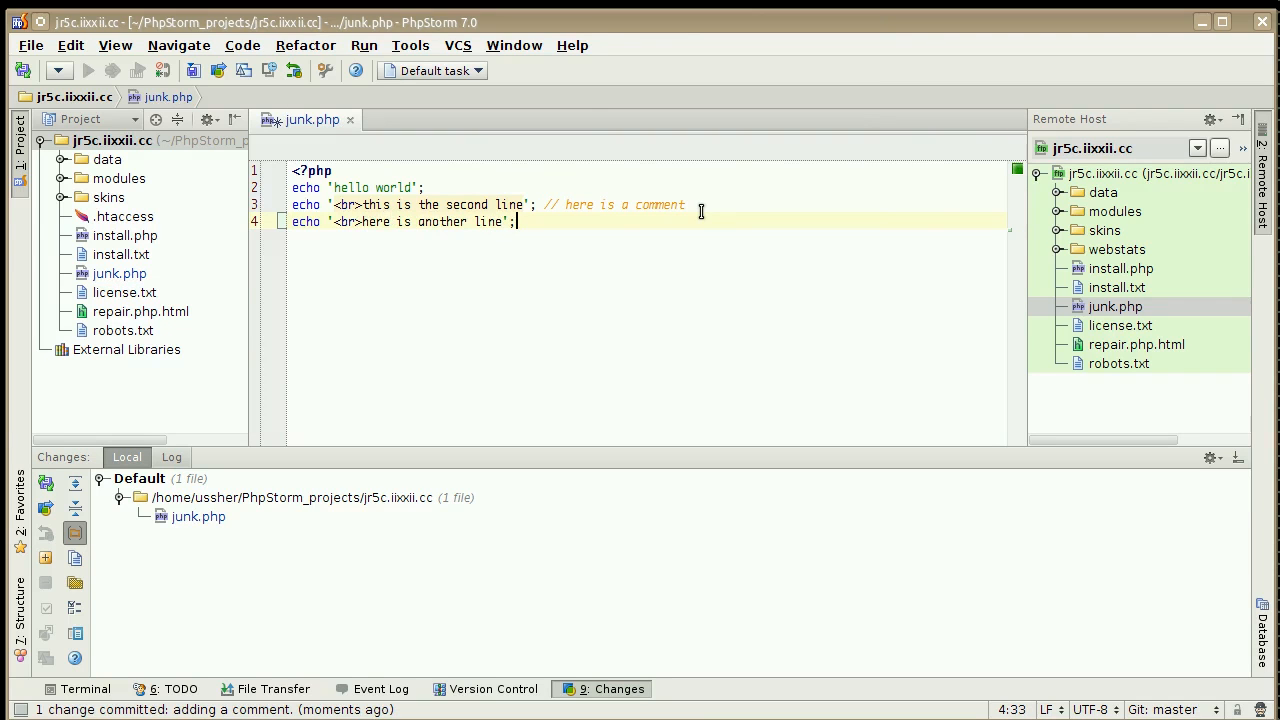
Commit the changed junk.php with the commit message "adding another line.".
{"action": "right_click", "coordinate": [215, 516]}
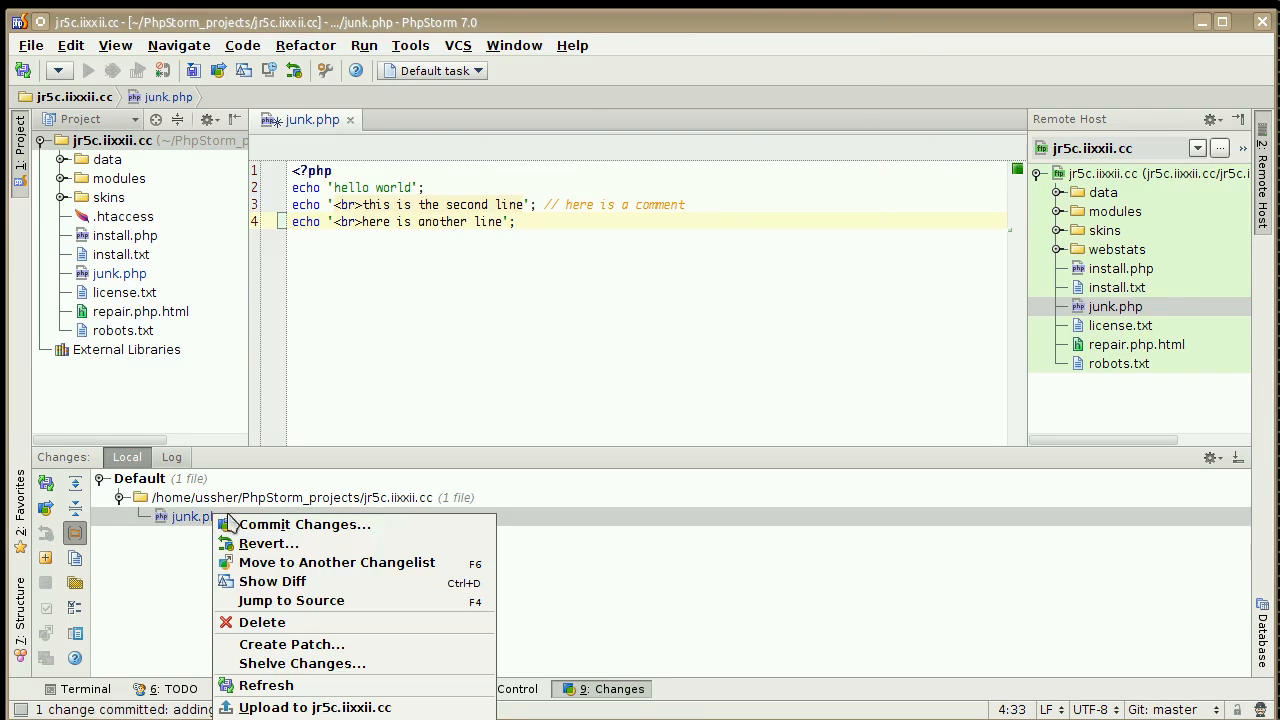
{"action": "left_click", "coordinate": [287, 530]}
{"action": "left_click", "coordinate": [672, 360]}
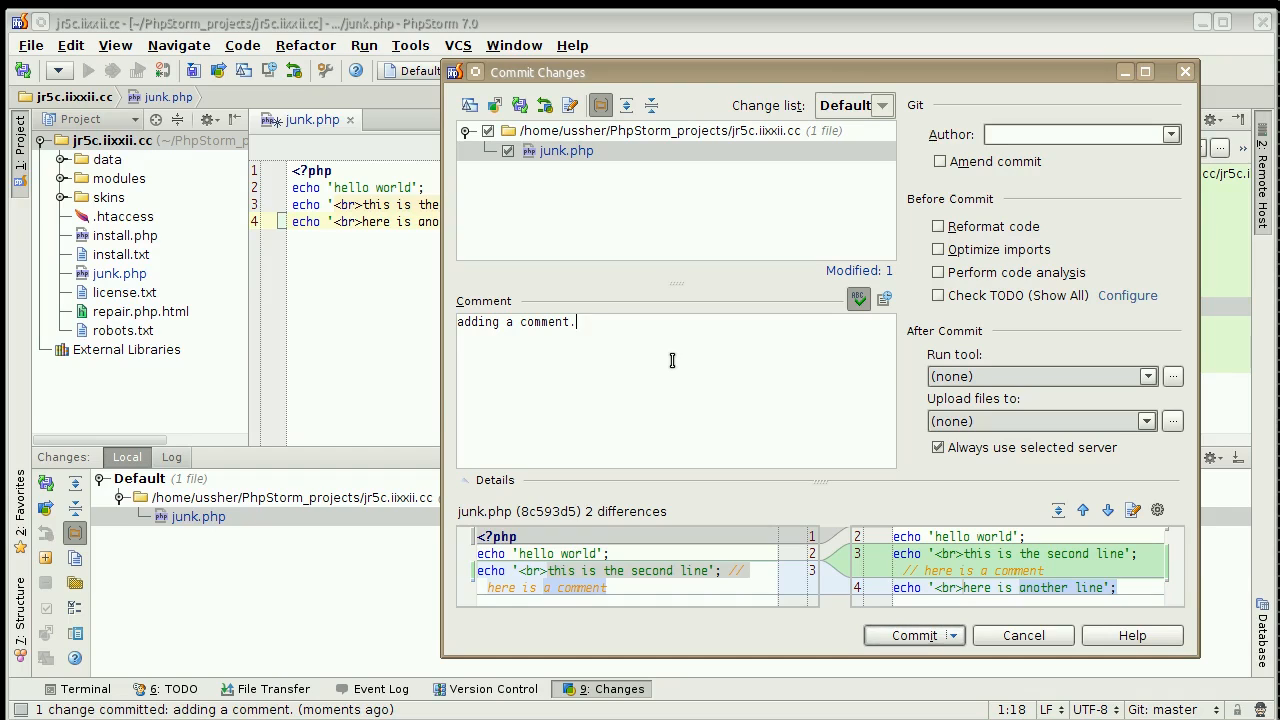
{"action": "key", "text": "ctrl+a"}
{"action": "type", "text": "adding another line."}
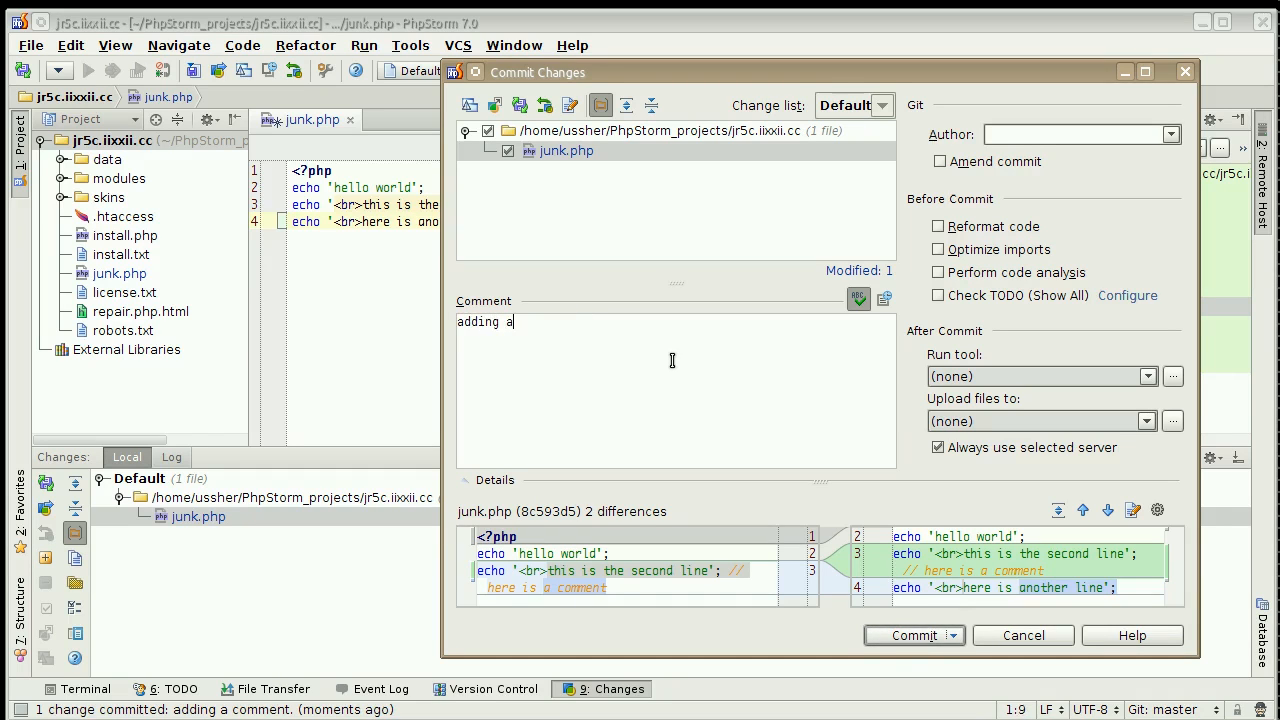
{"action": "left_click", "coordinate": [953, 635]}
{"action": "left_click", "coordinate": [928, 652]}
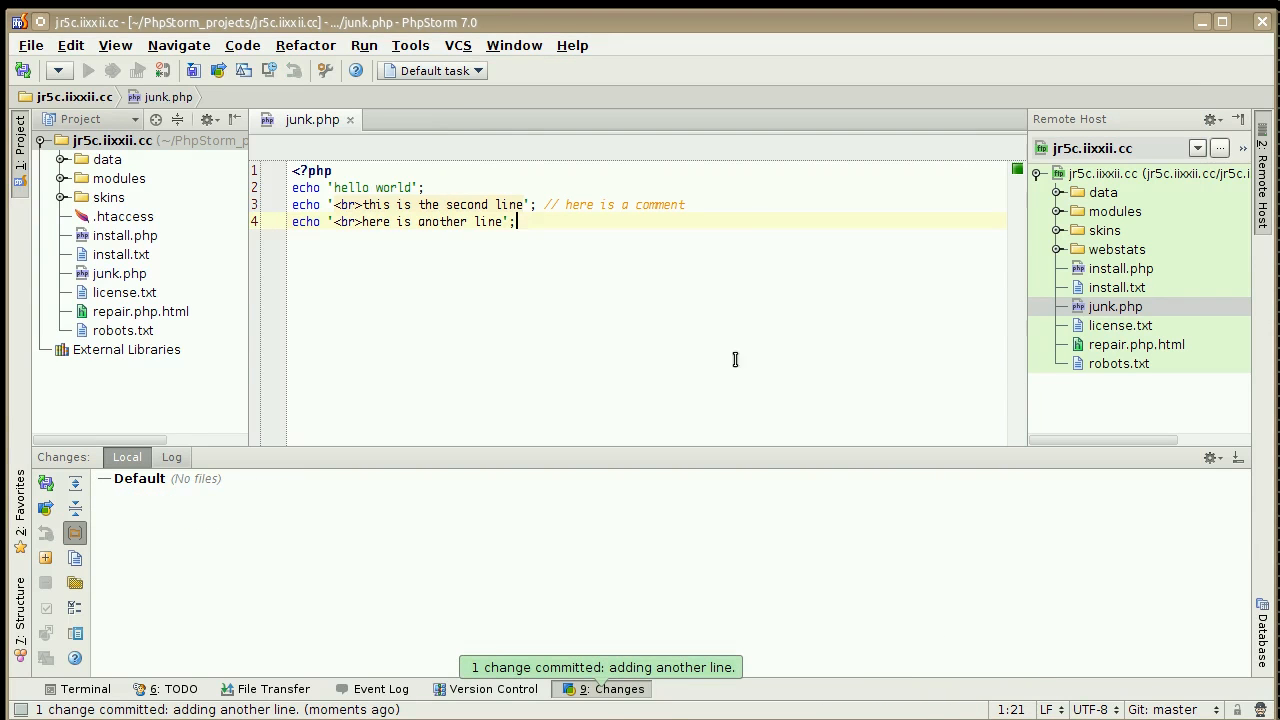
Show the Git history of junk.php and review the commit message of each revision.
{"action": "left_click", "coordinate": [116, 276]}
{"action": "right_click", "coordinate": [116, 276]}
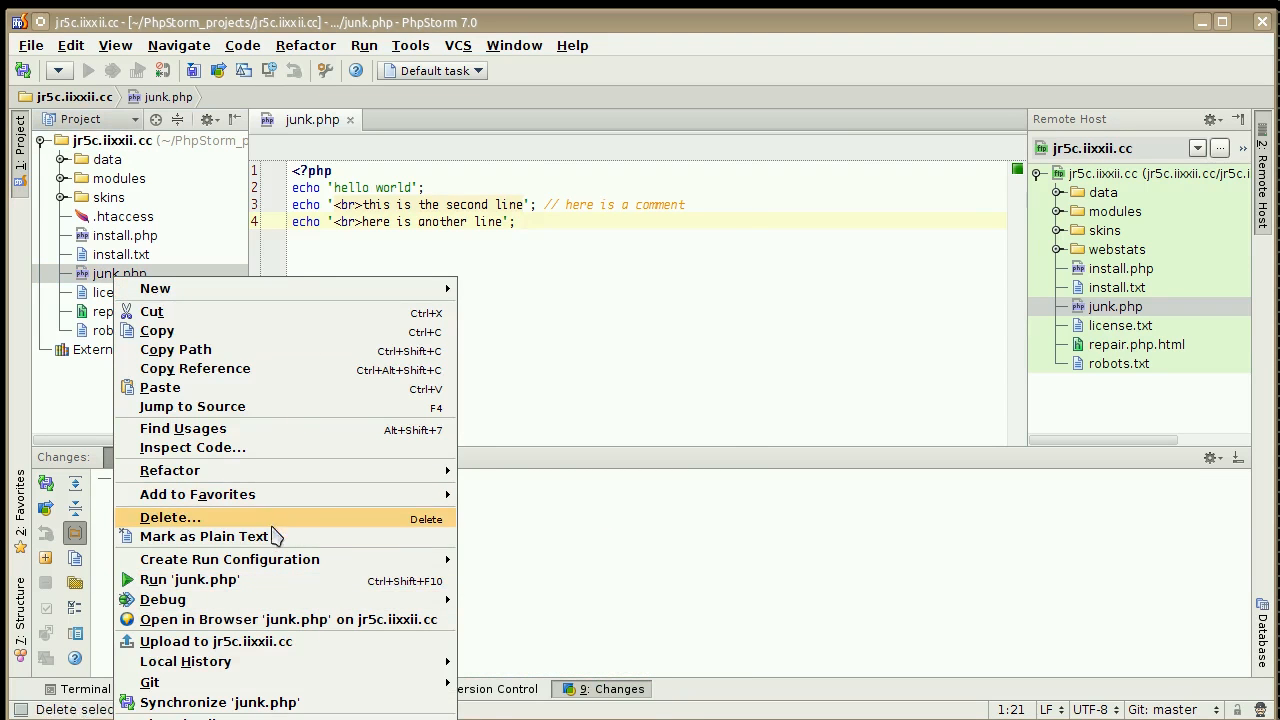
{"action": "mouse_move", "coordinate": [340, 682]}
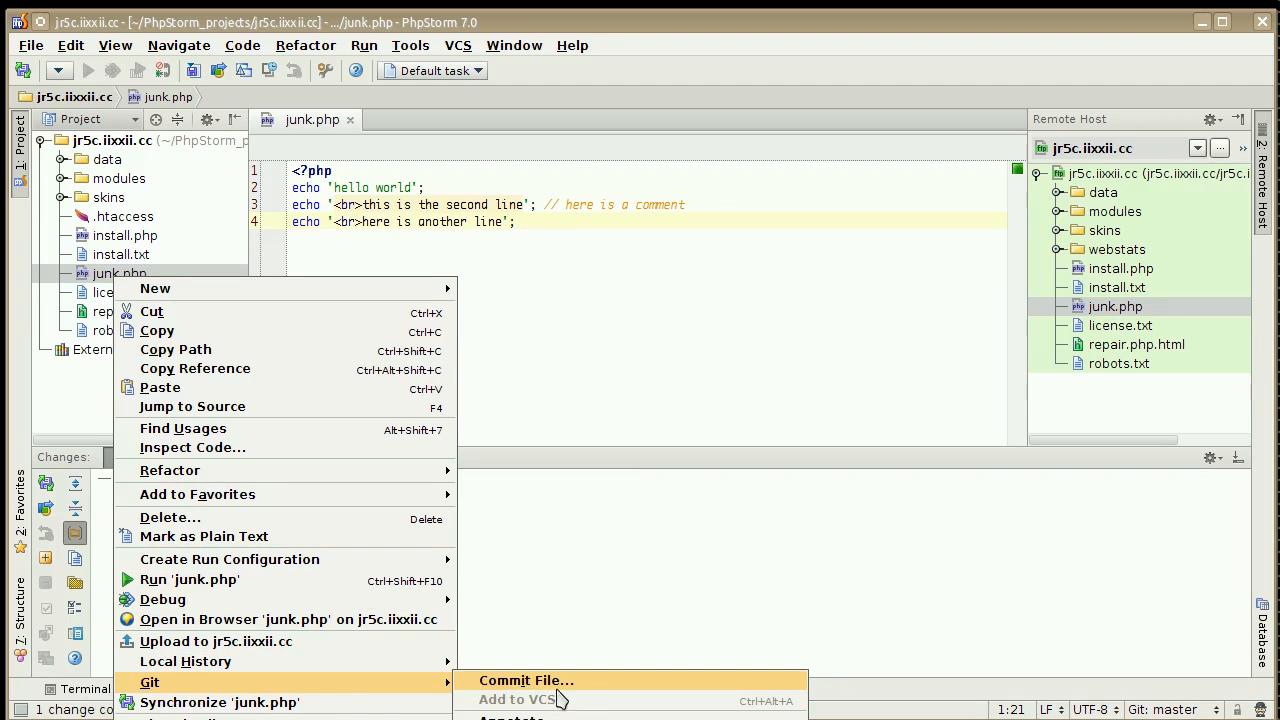
{"action": "left_click", "coordinate": [574, 719]}
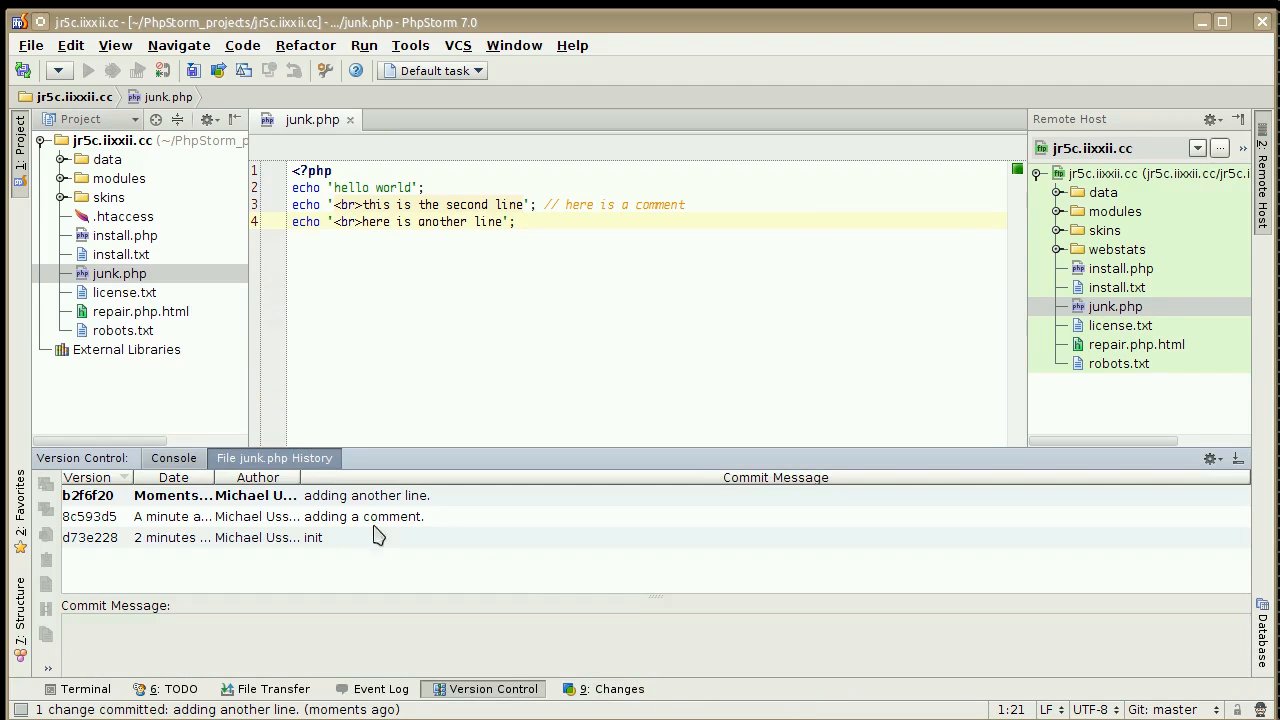
{"action": "left_click", "coordinate": [322, 543]}
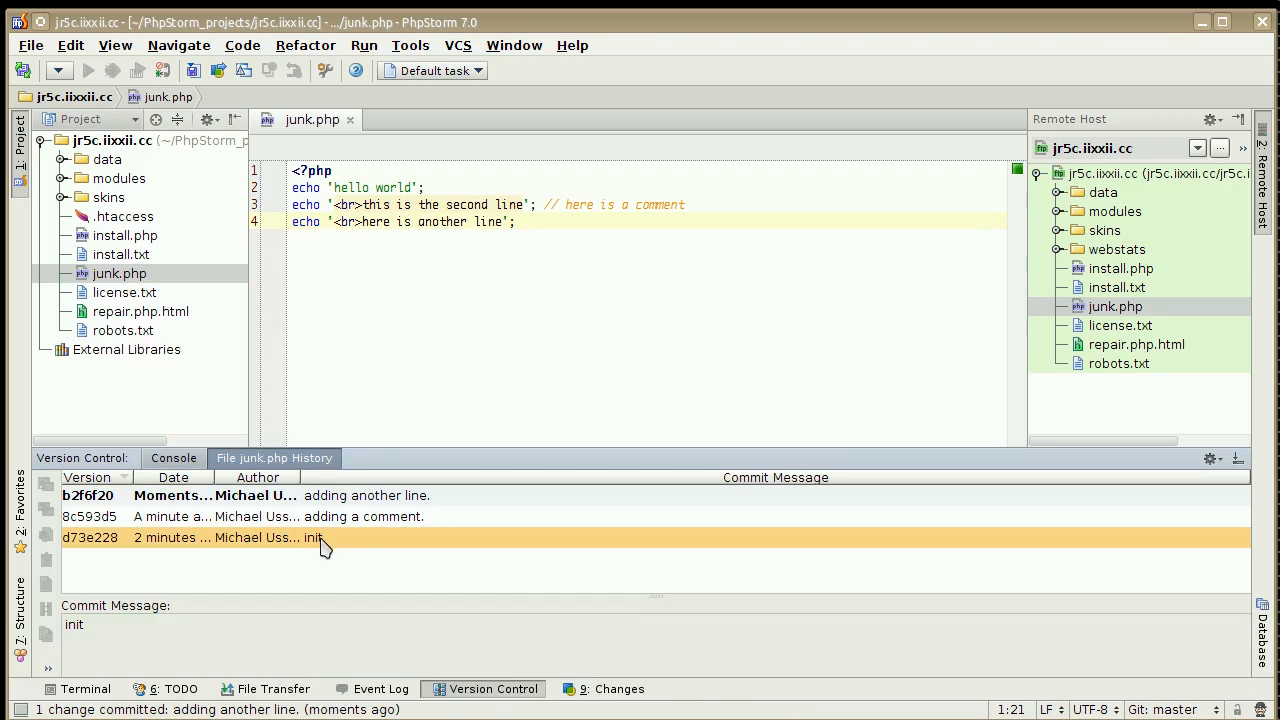
{"action": "left_click", "coordinate": [368, 518]}
{"action": "left_click", "coordinate": [370, 506]}
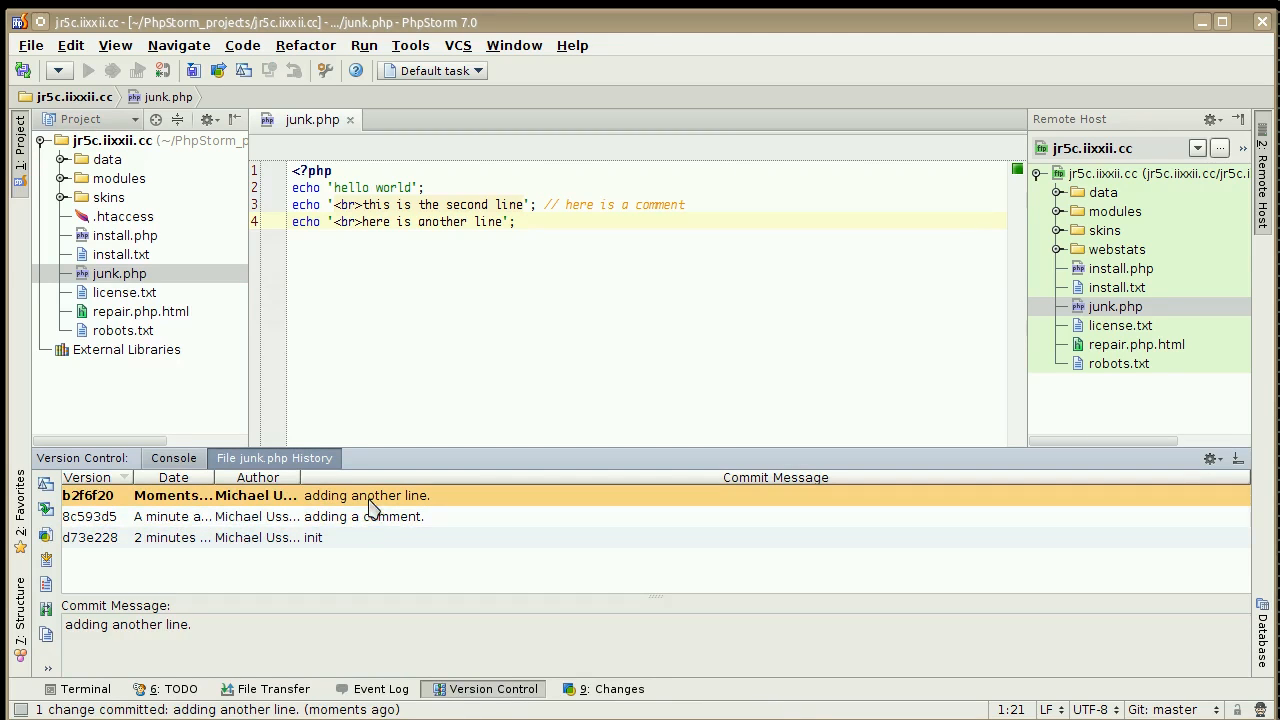
{"action": "left_click", "coordinate": [182, 462]}
{"action": "left_click", "coordinate": [267, 464]}
Compare the "adding another line." revision and the init revision of junk.php with their preceding versions, closing each comparison.
{"action": "right_click", "coordinate": [388, 493]}
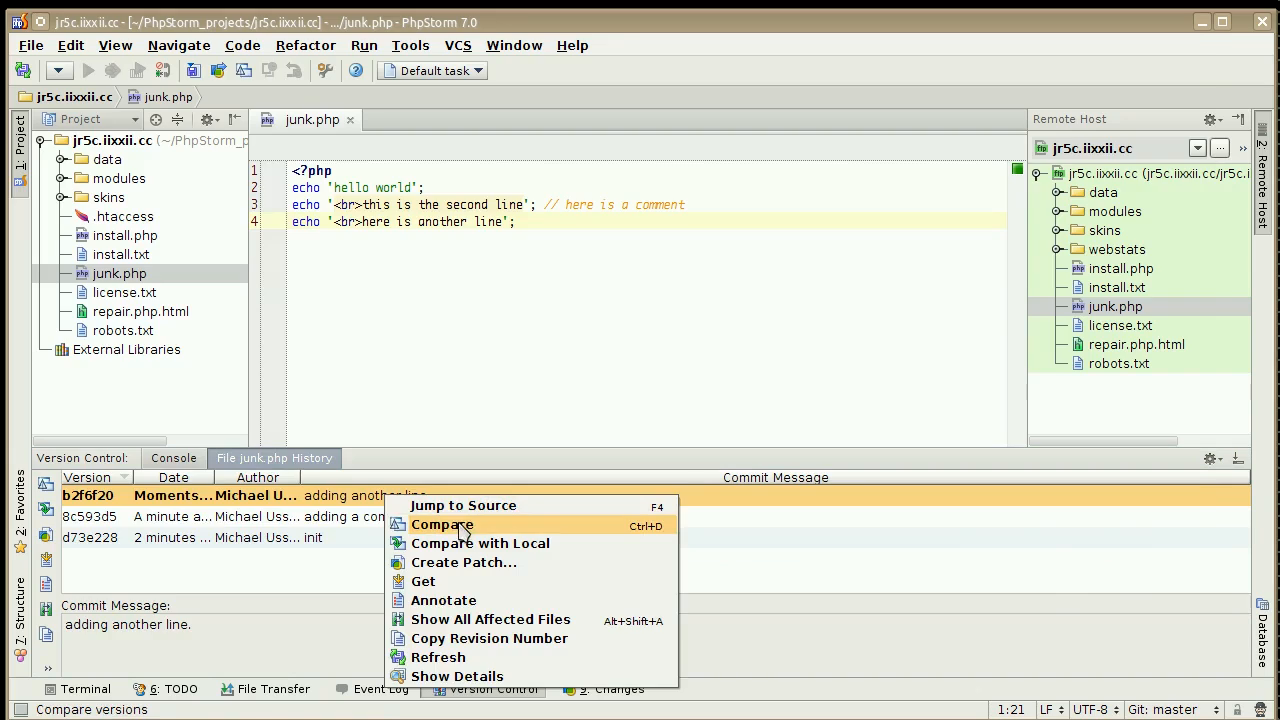
{"action": "left_click", "coordinate": [442, 525]}
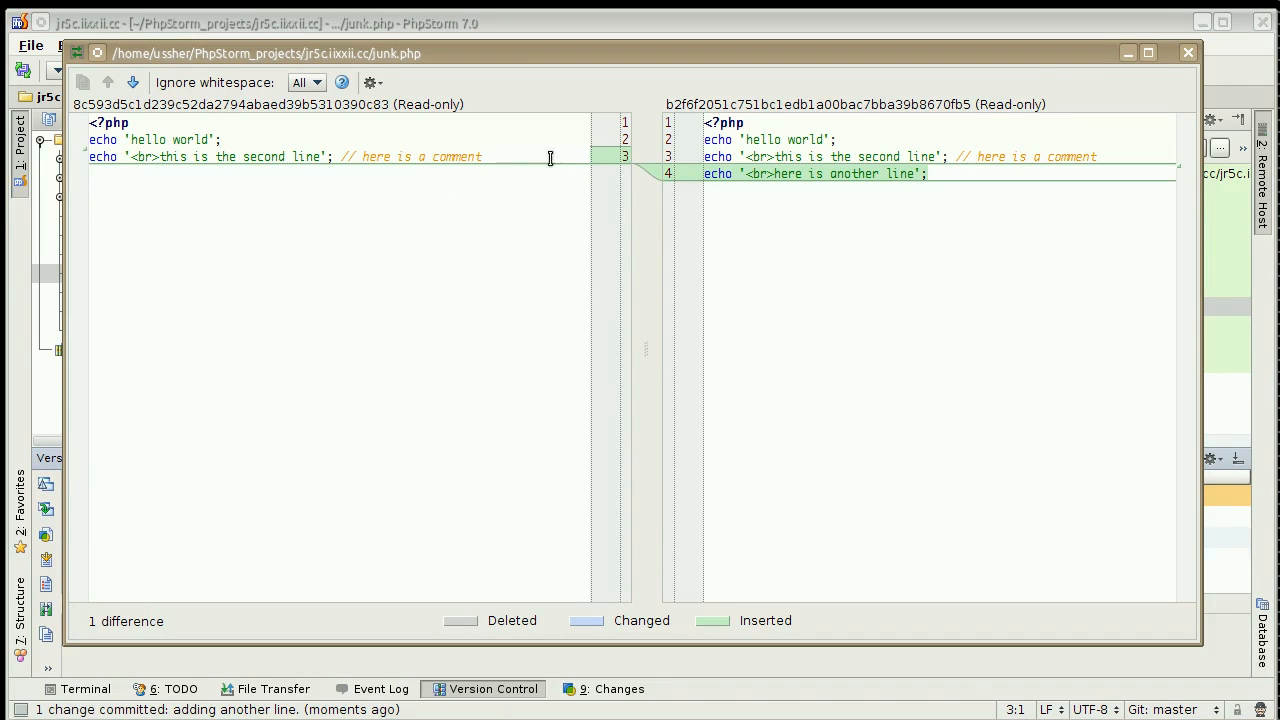
{"action": "left_click", "coordinate": [1188, 52]}
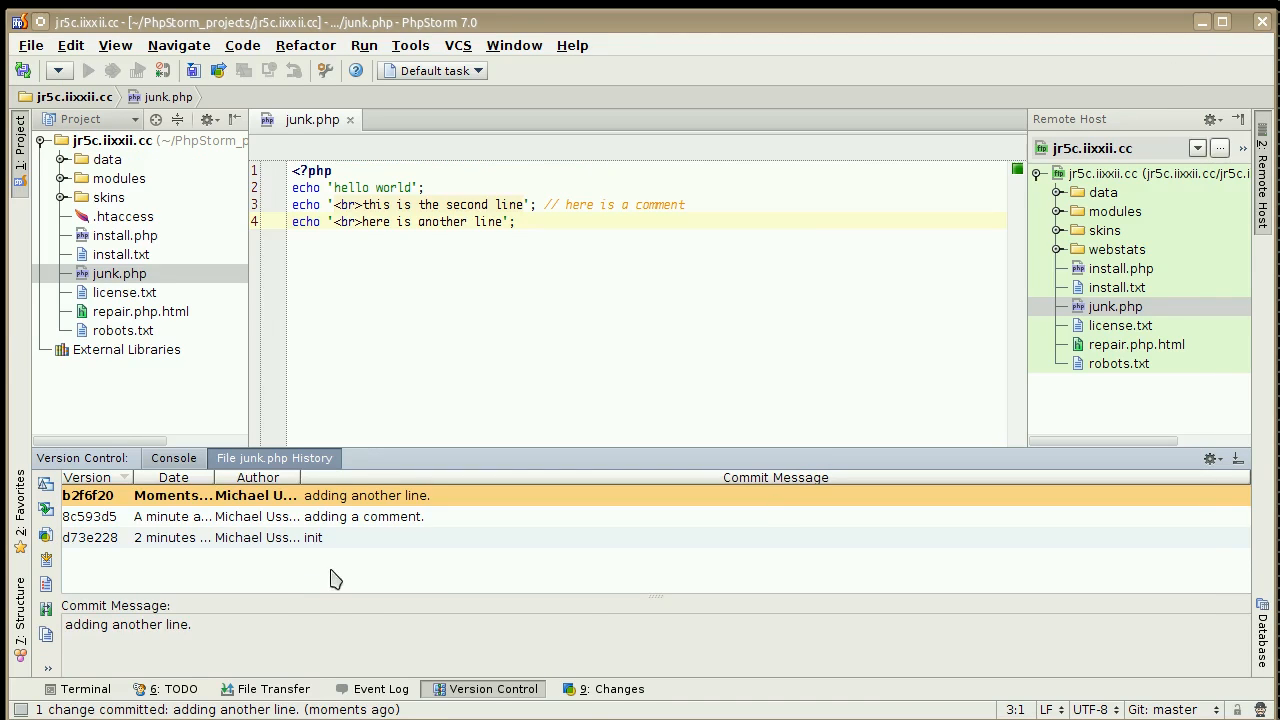
{"action": "left_click", "coordinate": [288, 540]}
{"action": "right_click", "coordinate": [288, 540]}
{"action": "left_click", "coordinate": [318, 563]}
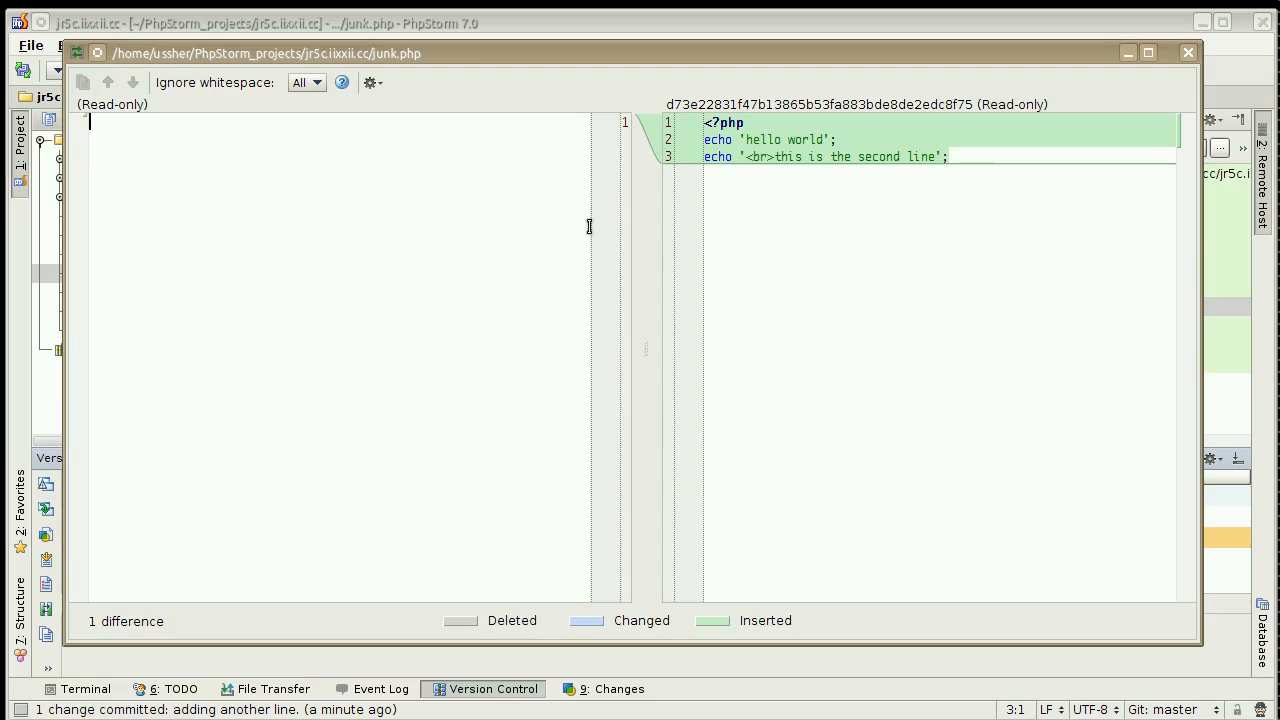
{"action": "left_click", "coordinate": [1188, 52]}
Compare the "adding a comment." revision of junk.php with the local file and close the comparison.
{"action": "right_click", "coordinate": [376, 526]}
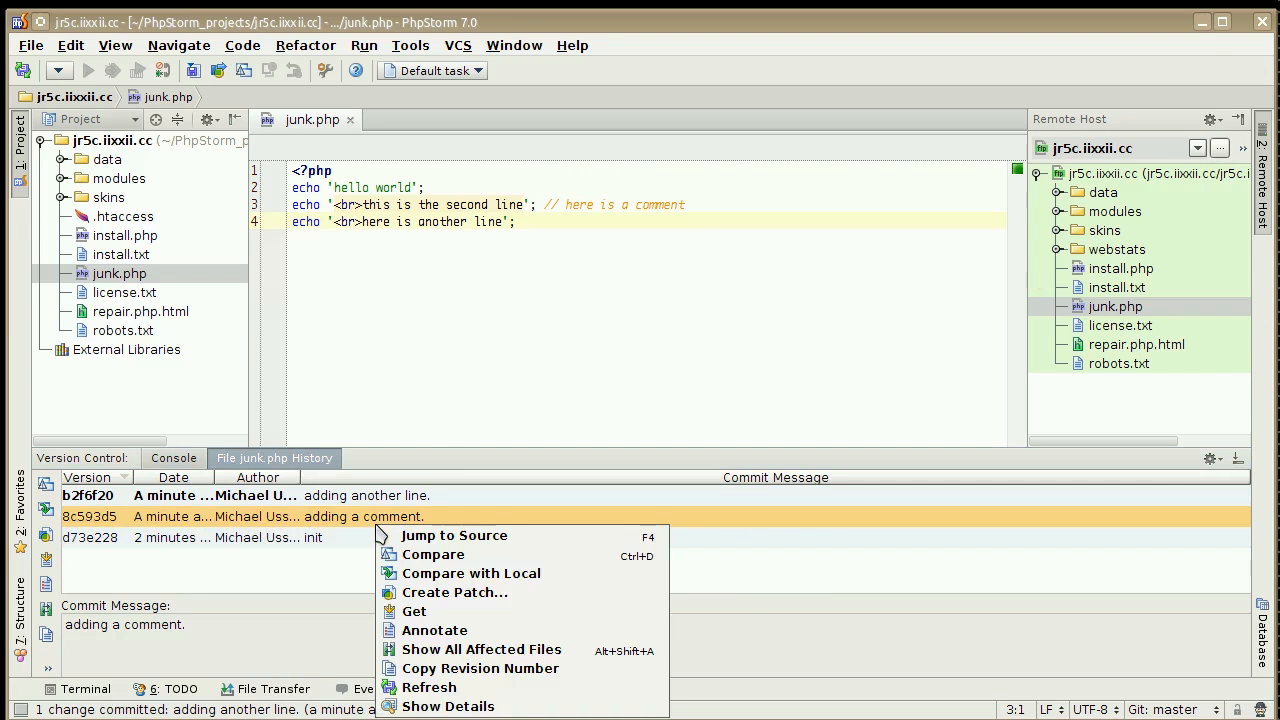
{"action": "left_click", "coordinate": [420, 573]}
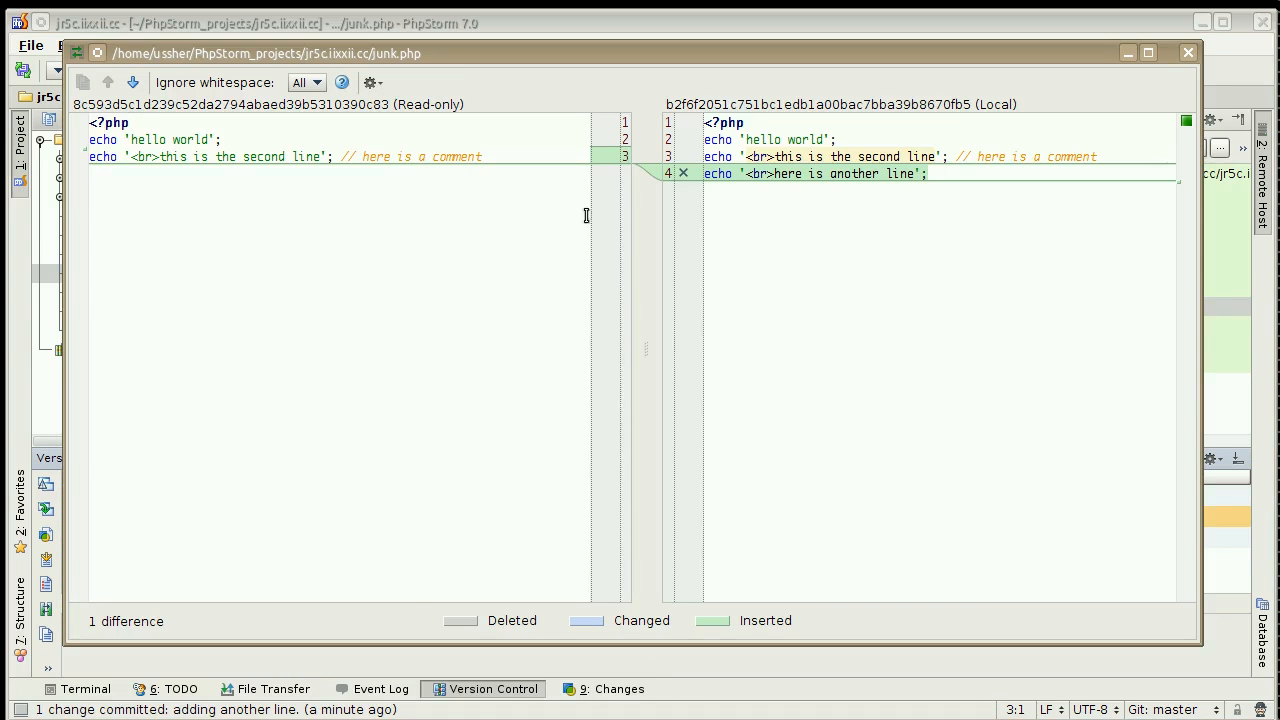
{"action": "left_click", "coordinate": [1188, 52]}
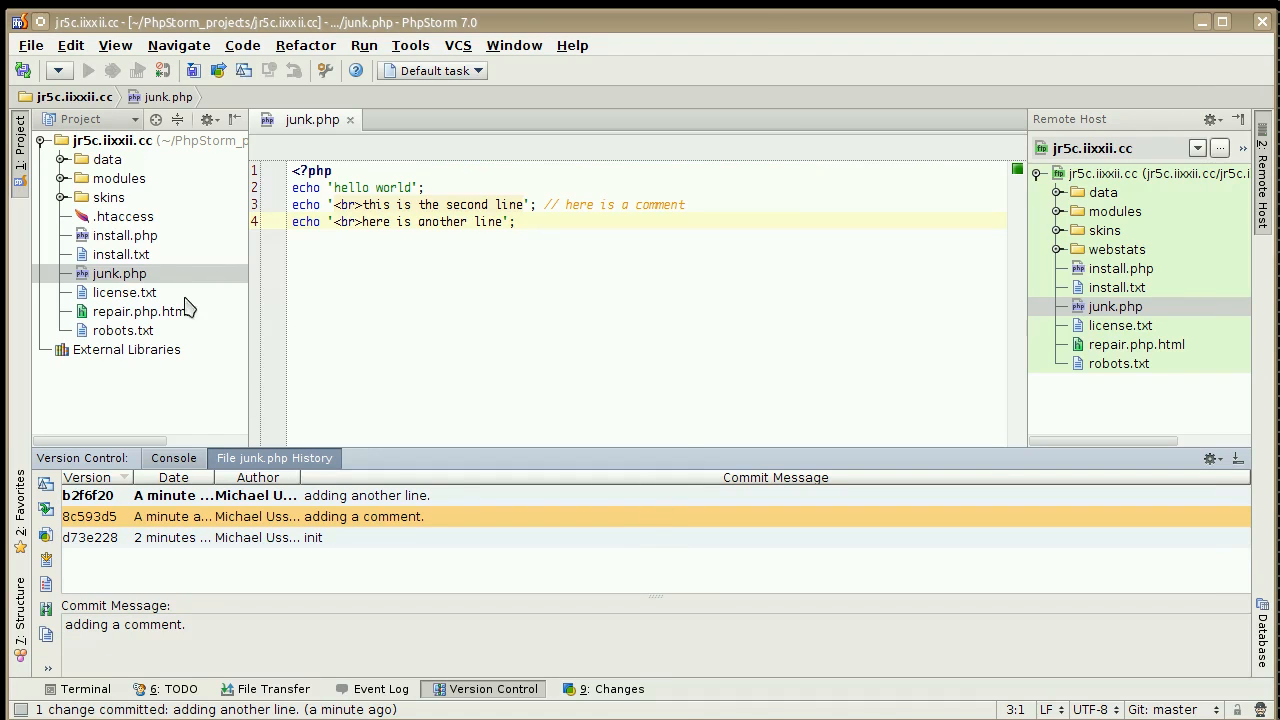
Return to the local changes and expand the modules folder in the project tree.
{"action": "left_click", "coordinate": [622, 688]}
{"action": "left_click", "coordinate": [499, 300]}
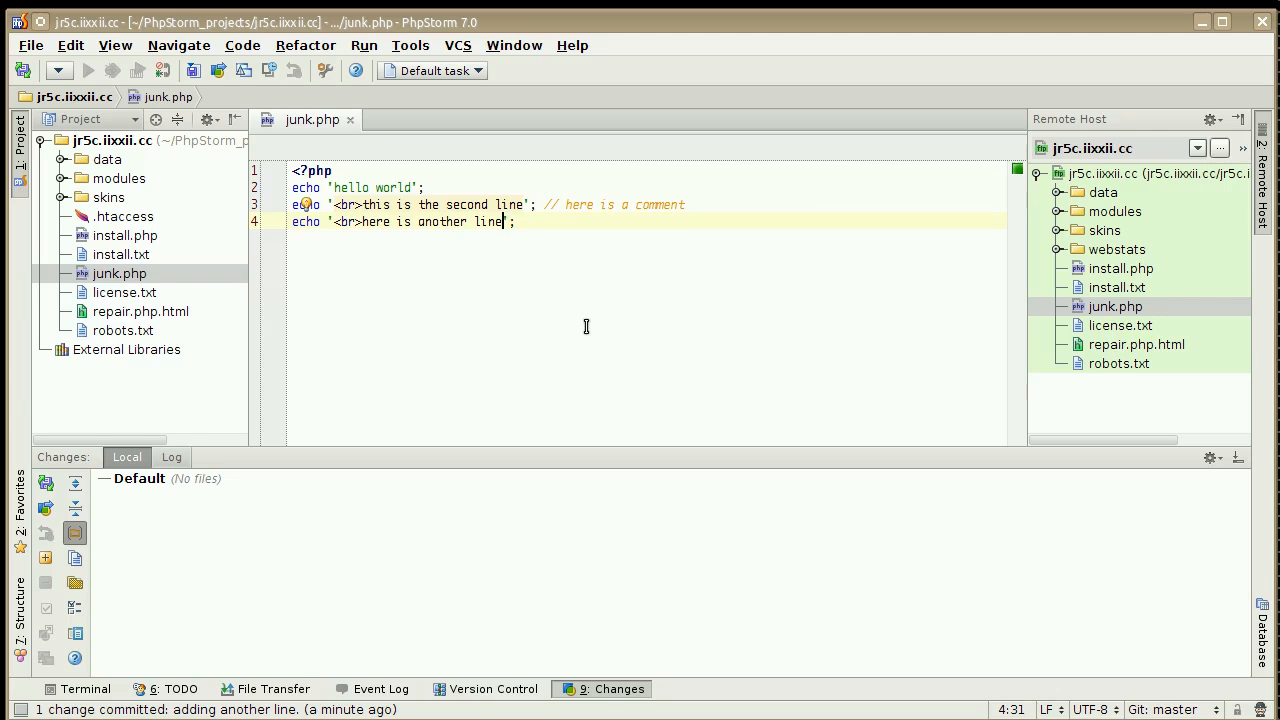
{"action": "left_click", "coordinate": [62, 178]}
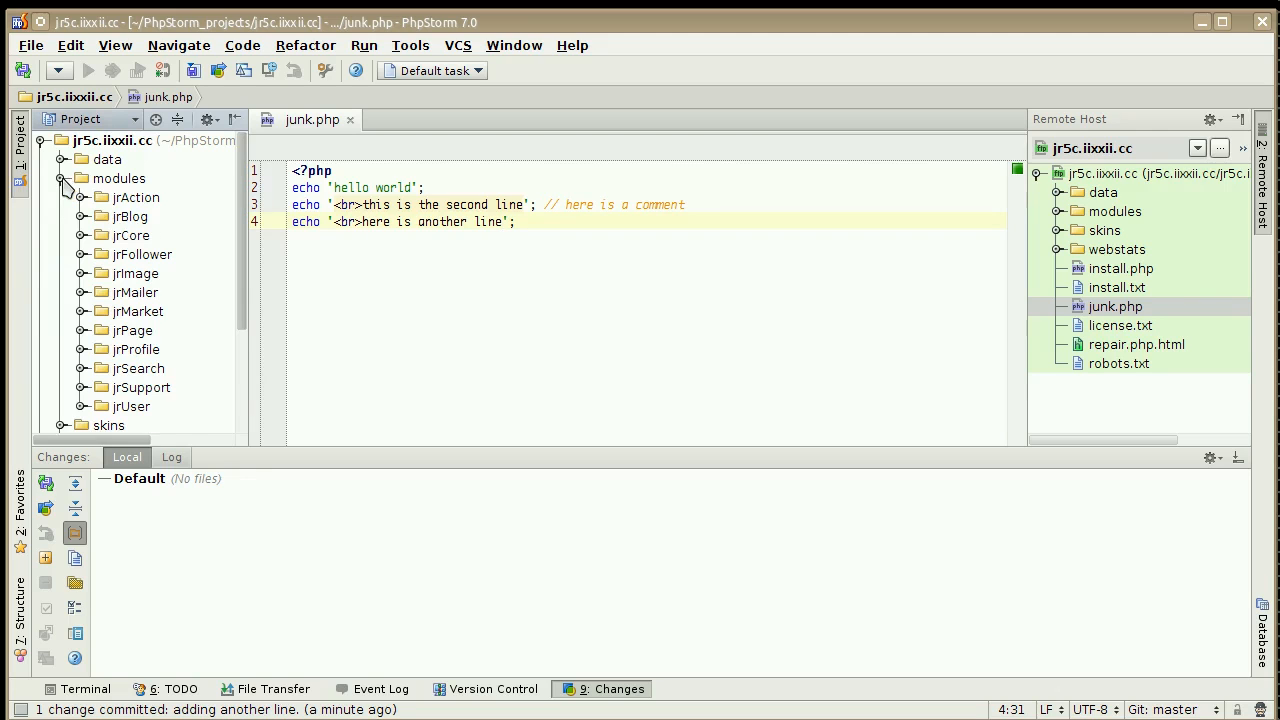